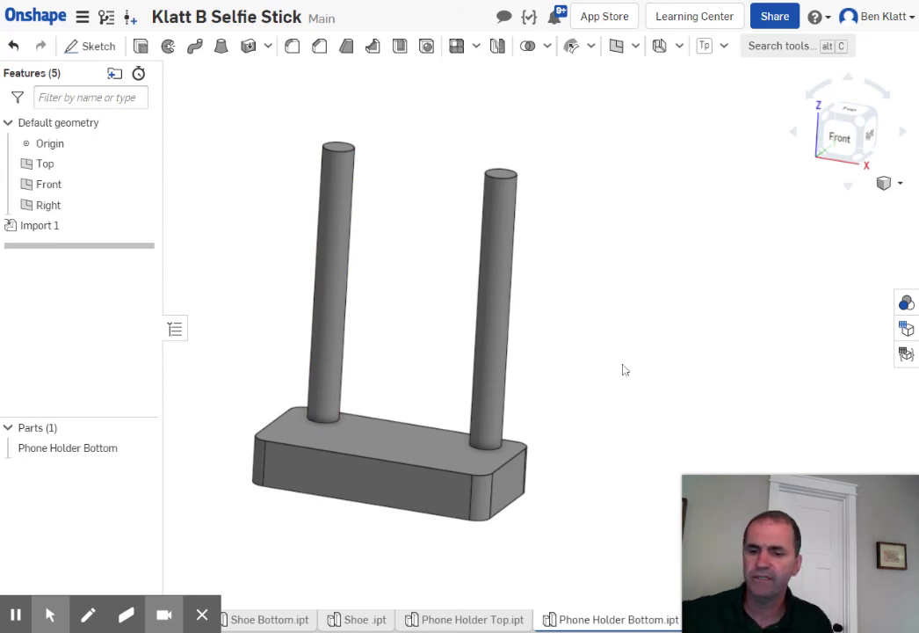
mouse_move(228, 615)
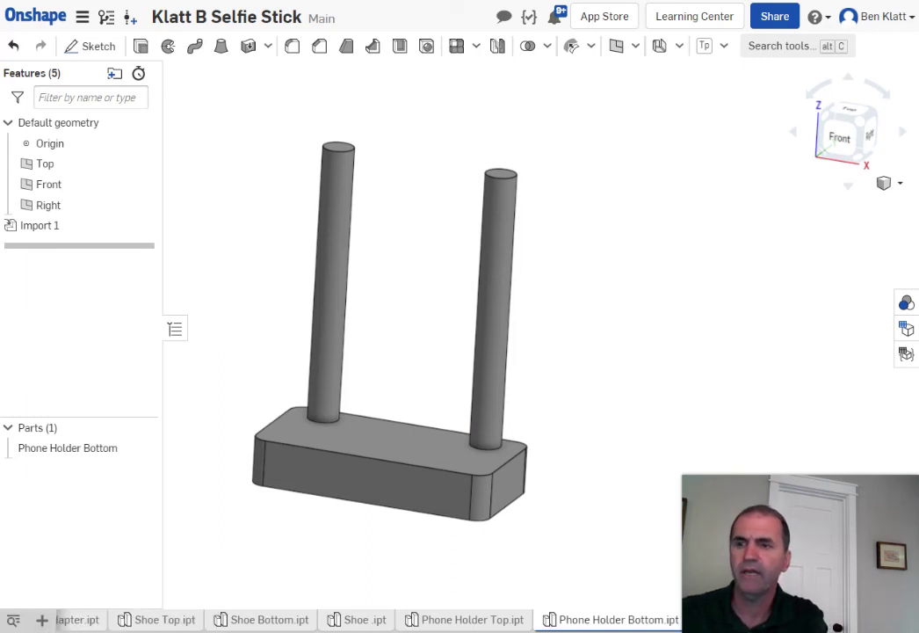
mouse_move(204, 561)
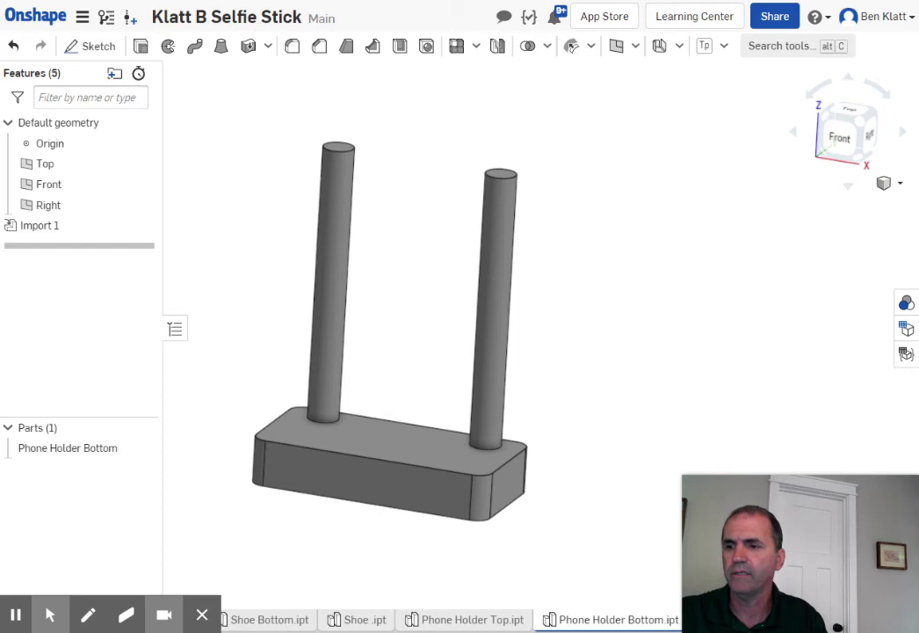
left_click(93, 575)
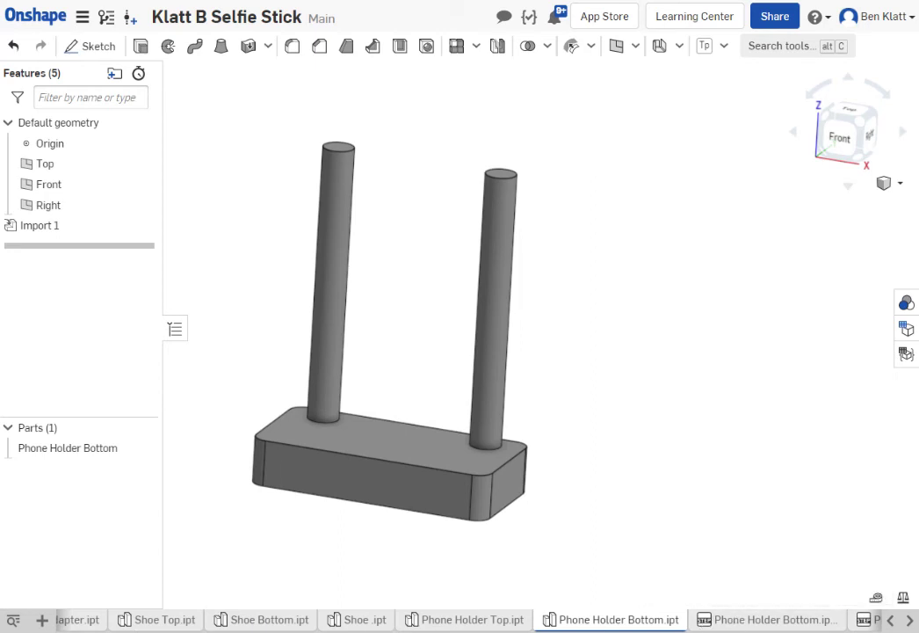
left_click(283, 619)
left_click(362, 619)
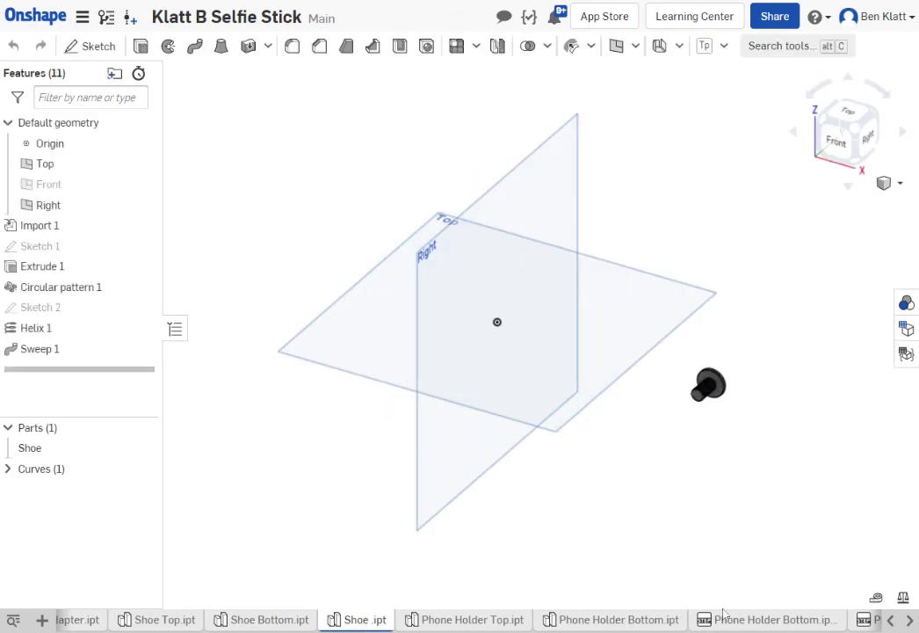
left_click(750, 619)
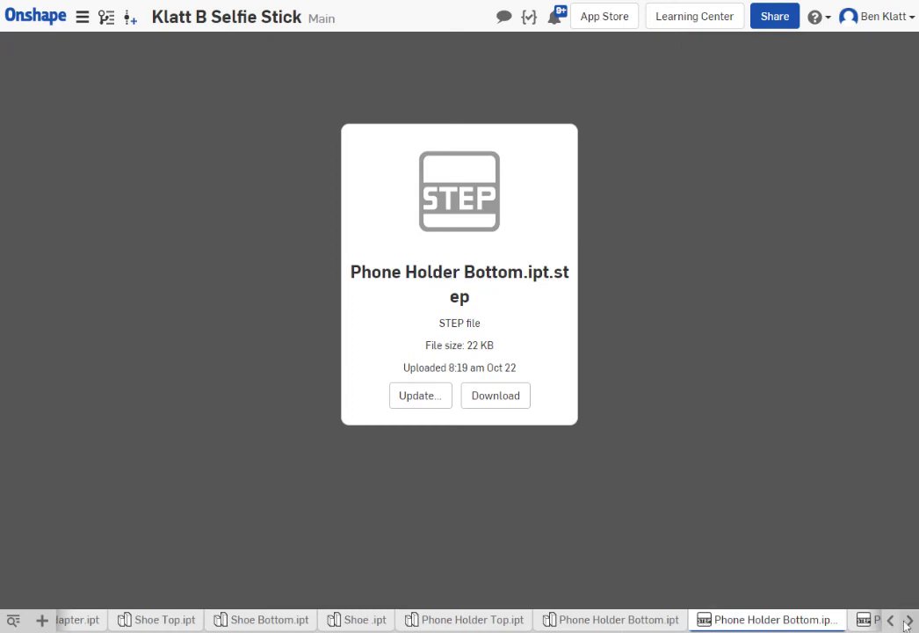
left_click(867, 621)
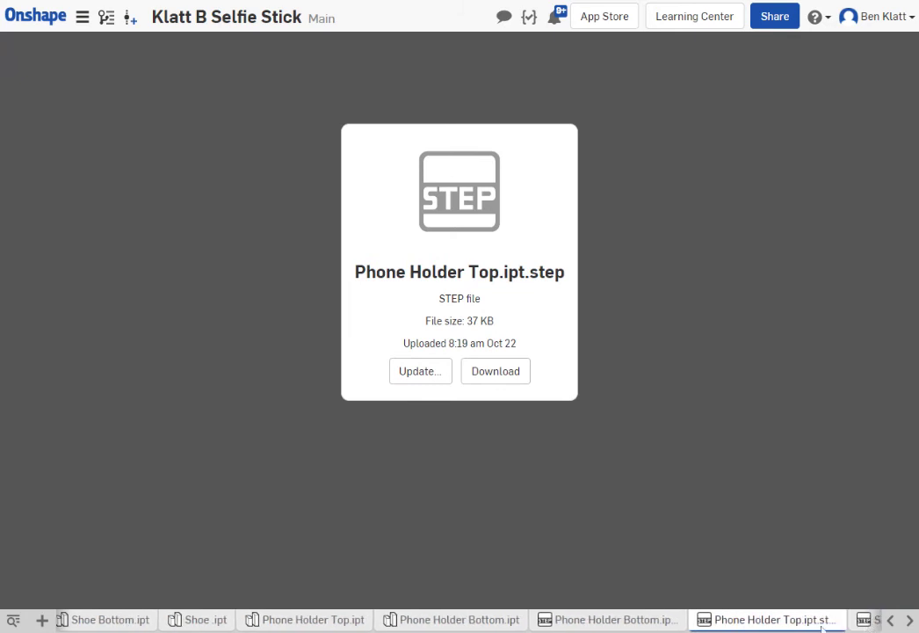
left_click(890, 620)
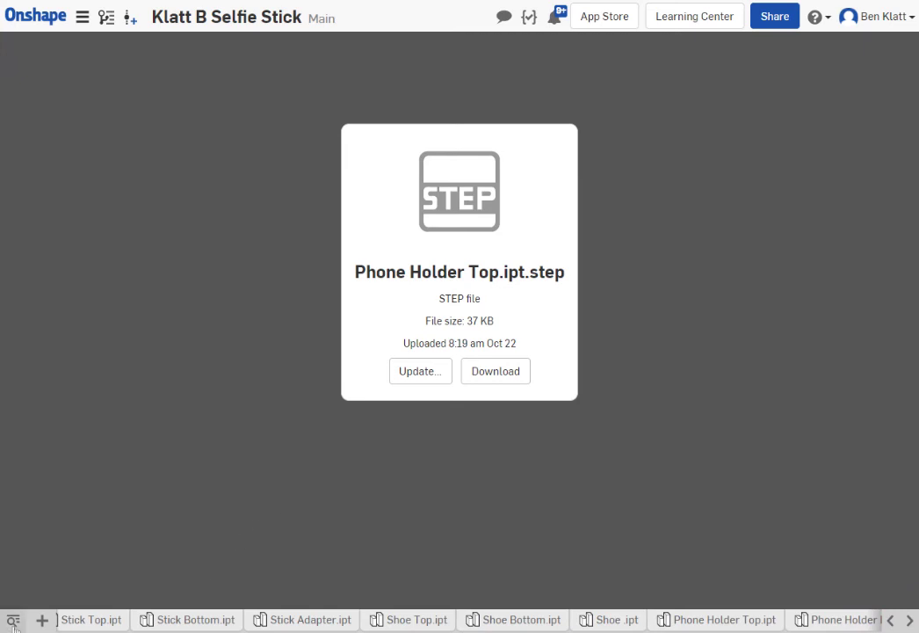
Create a new assembly and move it ahead of all the part studios in the document's tab order.
left_click(43, 621)
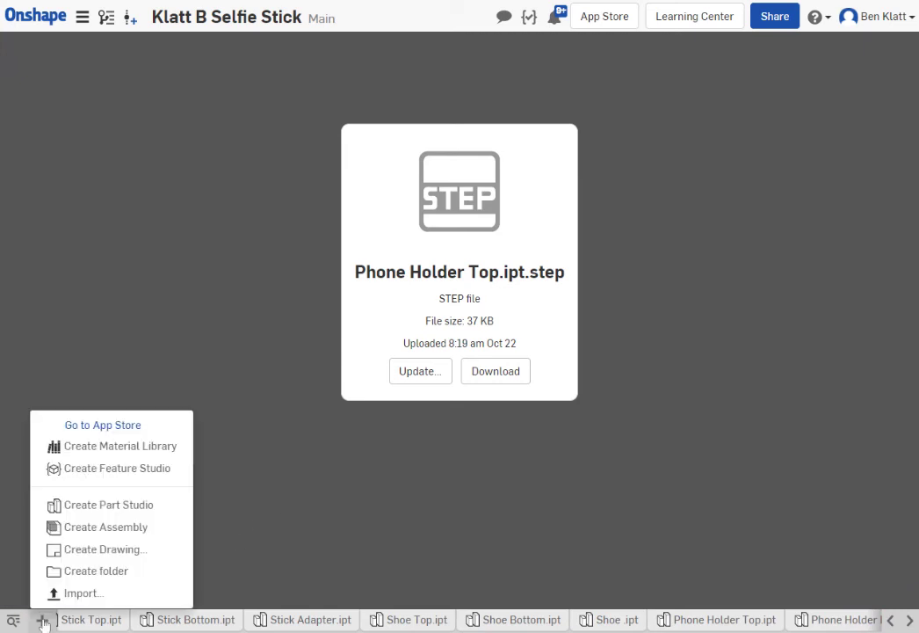
left_click(83, 530)
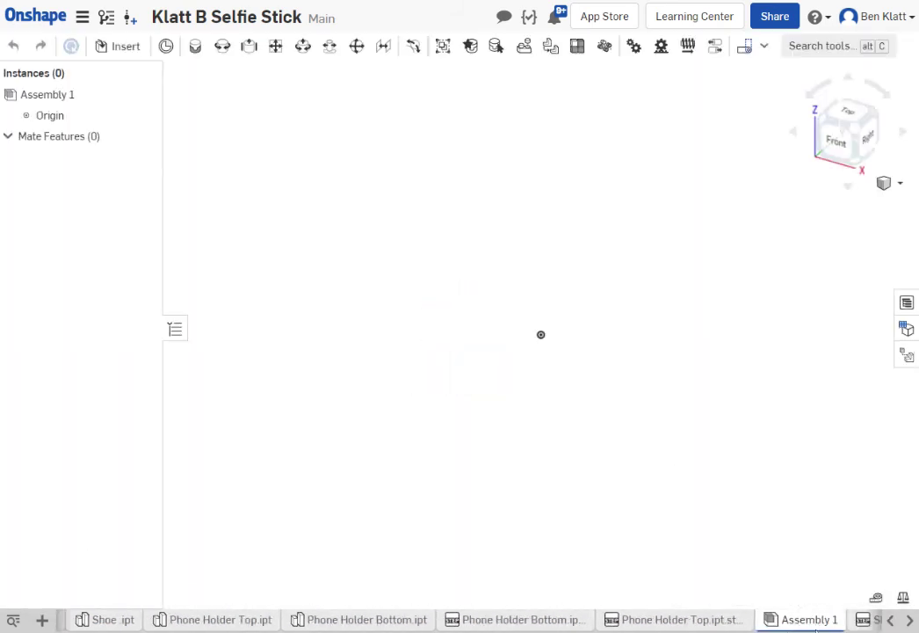
left_click_drag(799, 627, 105, 622)
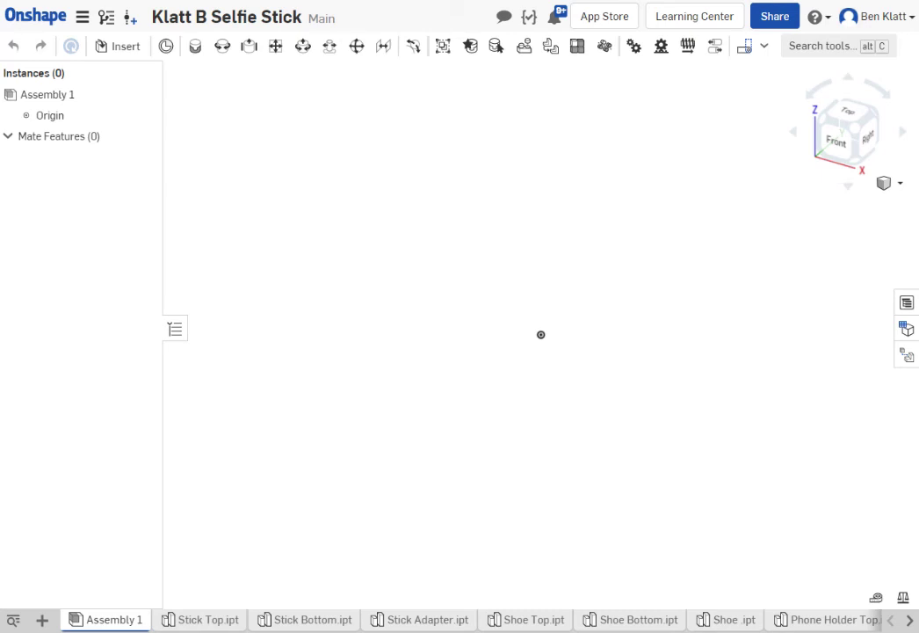
mouse_move(52, 618)
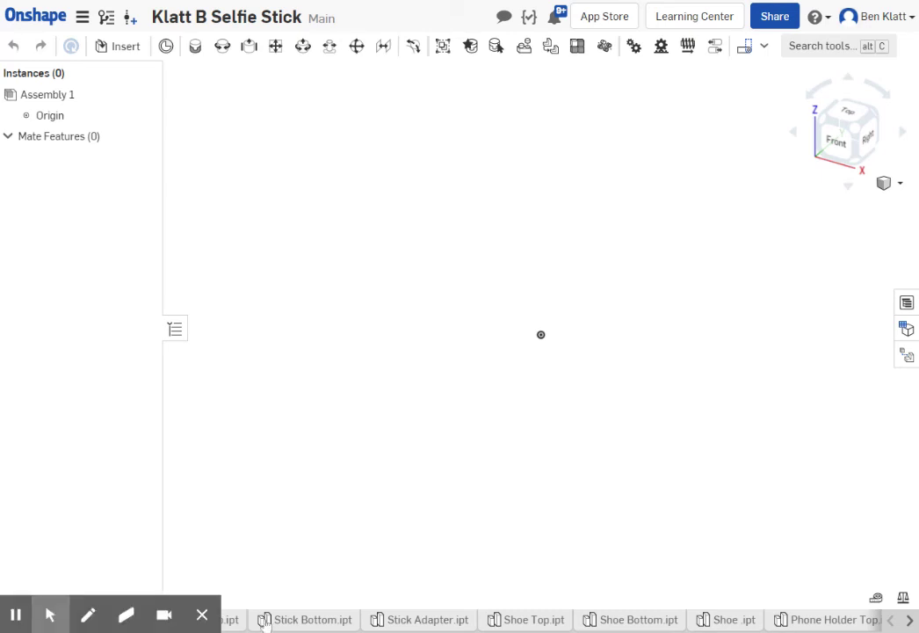
left_click(160, 616)
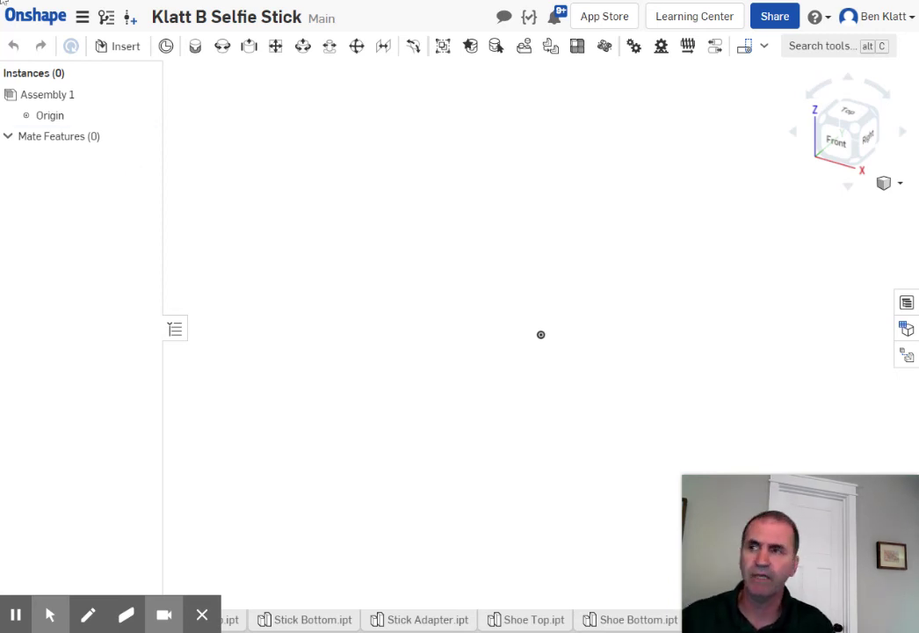
Insert the Shoe, Shoe Bottom and Shoe Top parts from the current document into the assembly, spaced apart.
left_click(124, 50)
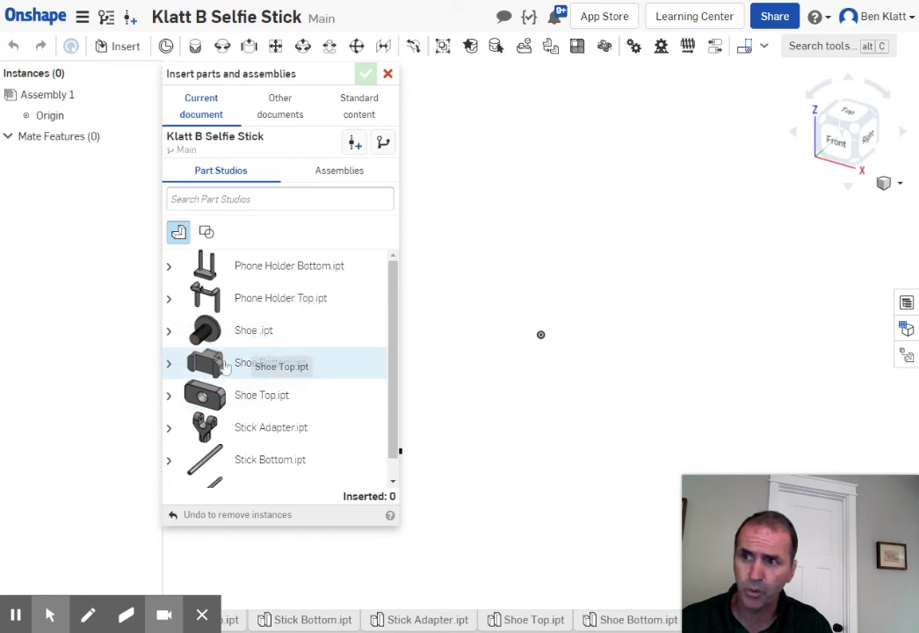
left_click(242, 336)
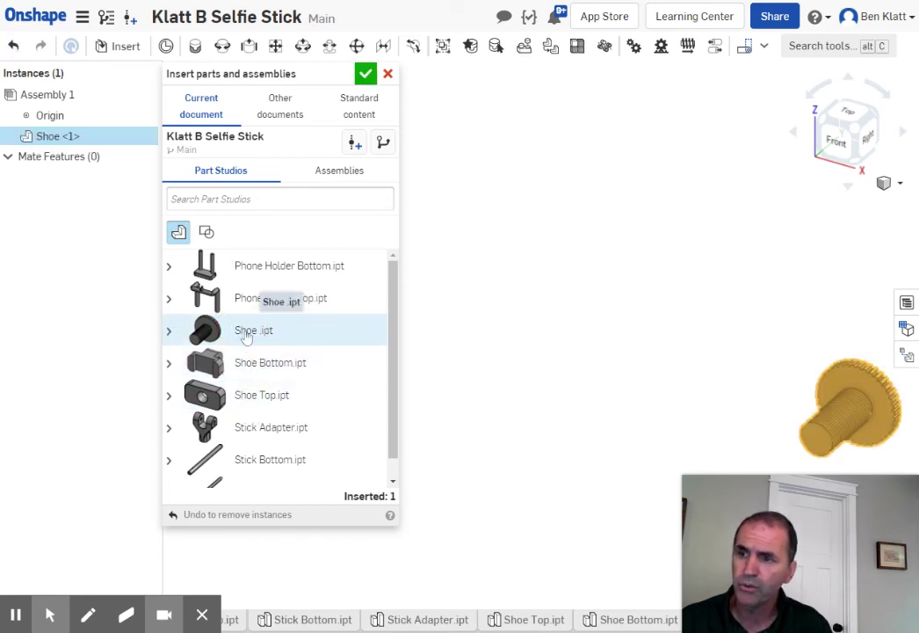
left_click(246, 367)
left_click(243, 394)
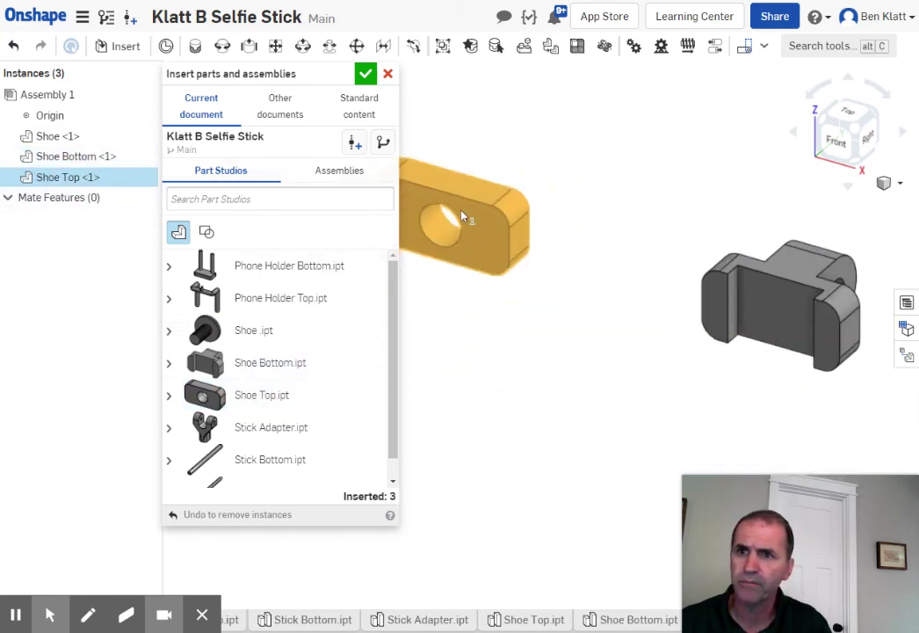
left_click(471, 217)
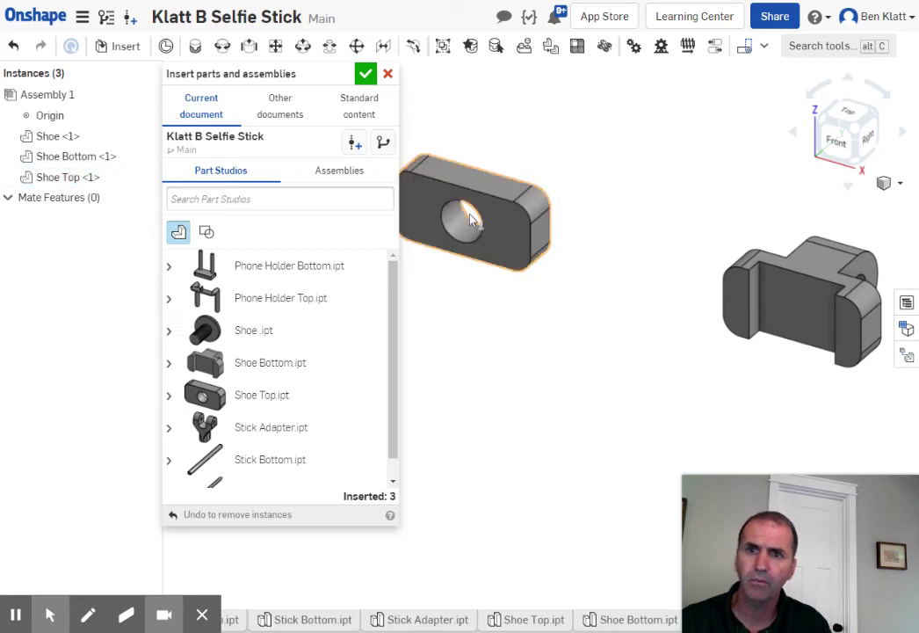
left_click(365, 73)
Examine the three inserted shoe parts from several angles to compare the screw, the hole and the mating faces.
scroll(536, 301, "down", 4)
middle_click_drag(619, 335, 441, 294)
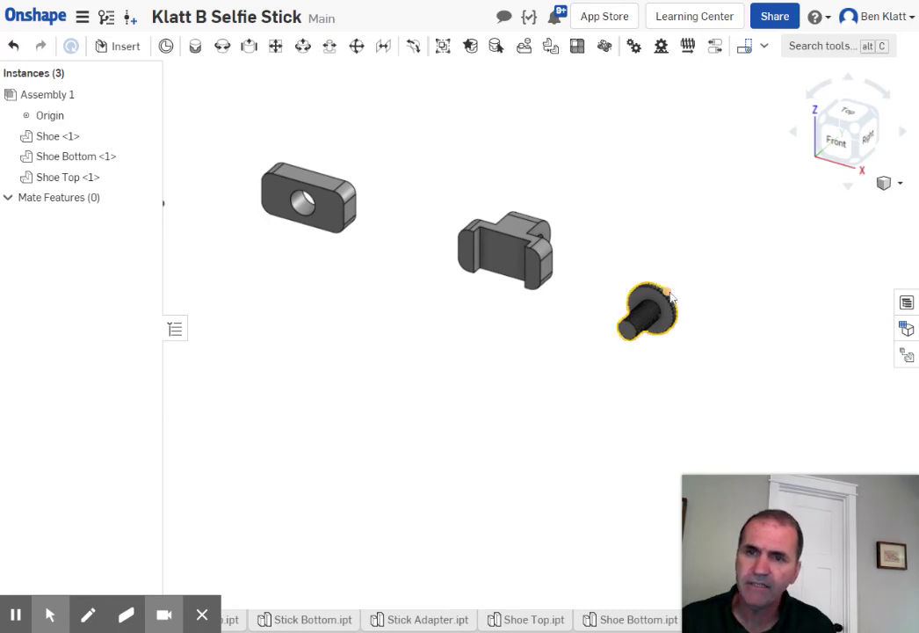
mouse_move(609, 289)
right_mouse_down()
mouse_move(582, 313)
mouse_move(589, 338)
right_mouse_up()
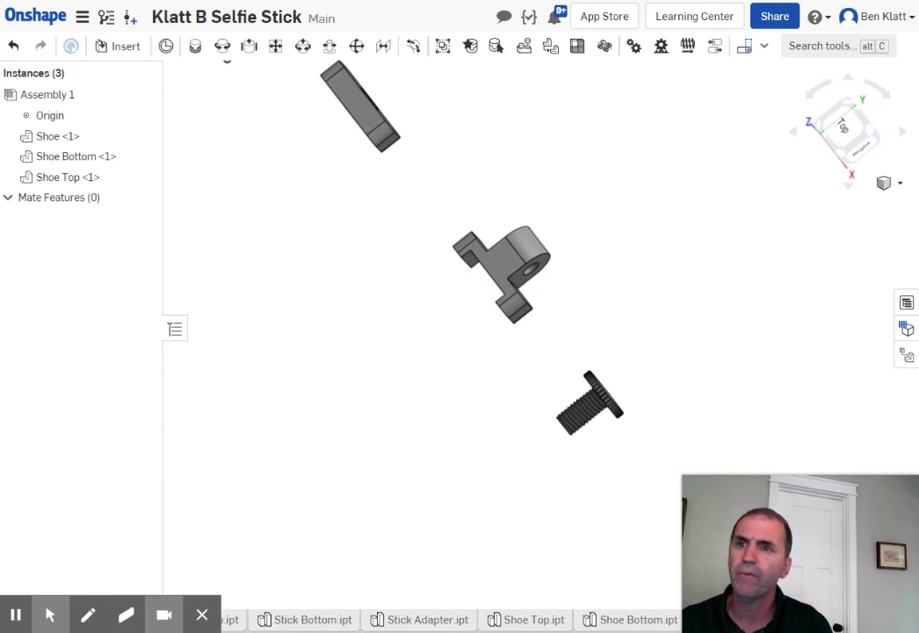
mouse_move(307, 163)
right_mouse_down()
mouse_move(361, 217)
mouse_move(359, 230)
mouse_move(370, 224)
right_mouse_up()
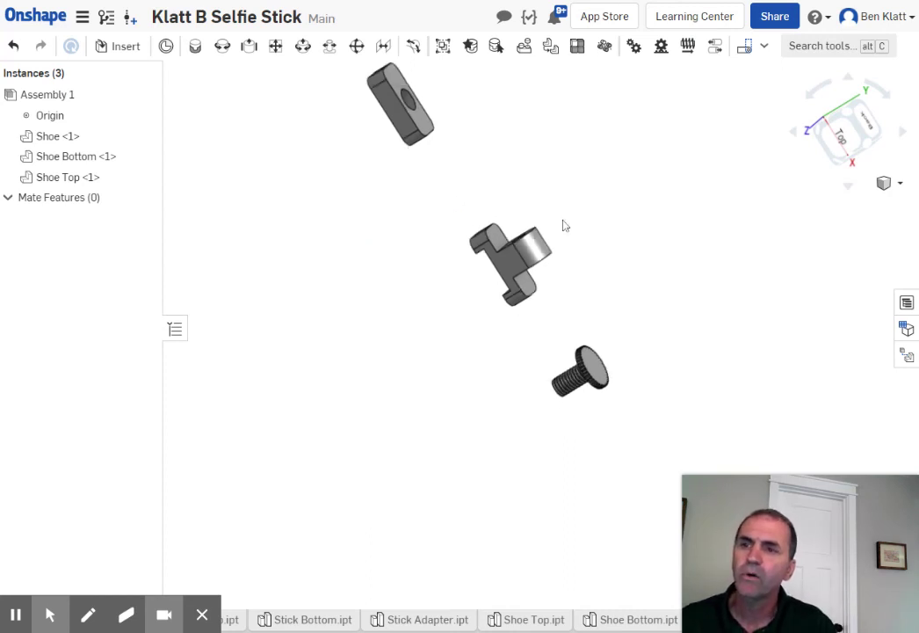
middle_click_drag(565, 221, 601, 281)
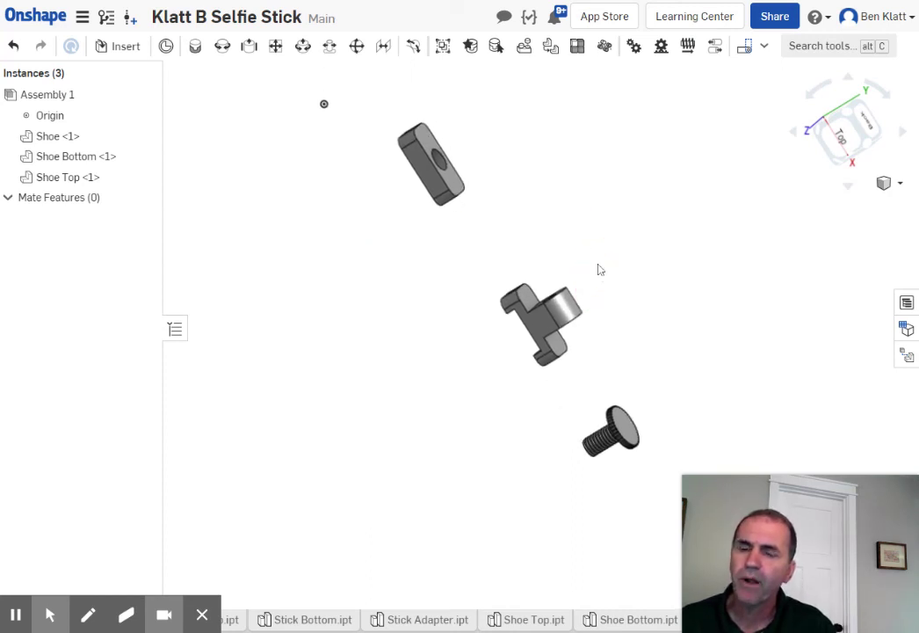
scroll(590, 252, "up", 2)
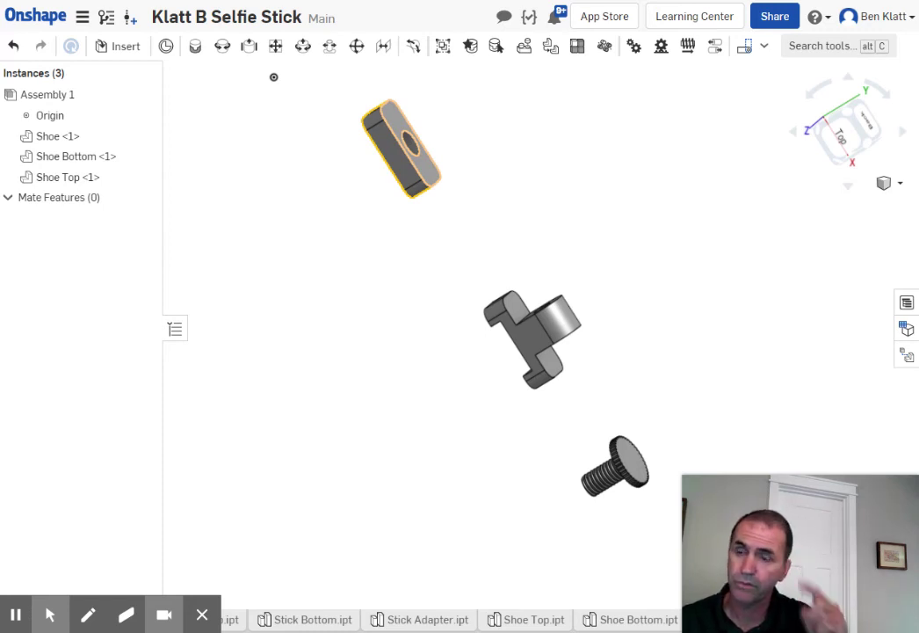
right_click_drag(703, 305, 737, 263)
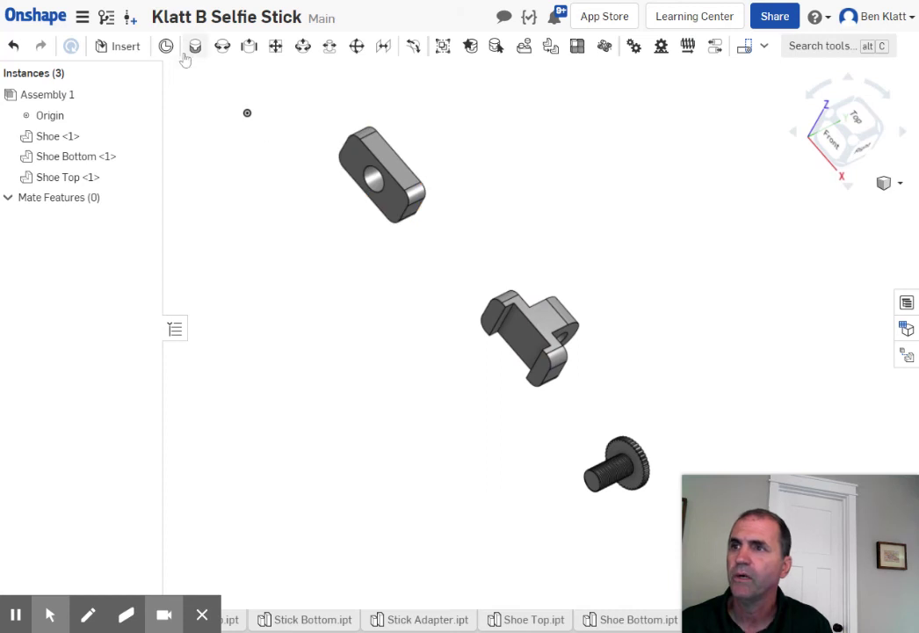
Start a Revolute mate with its first connector centred on the Shoe screw where the thread meets the knurled head.
left_click(222, 50)
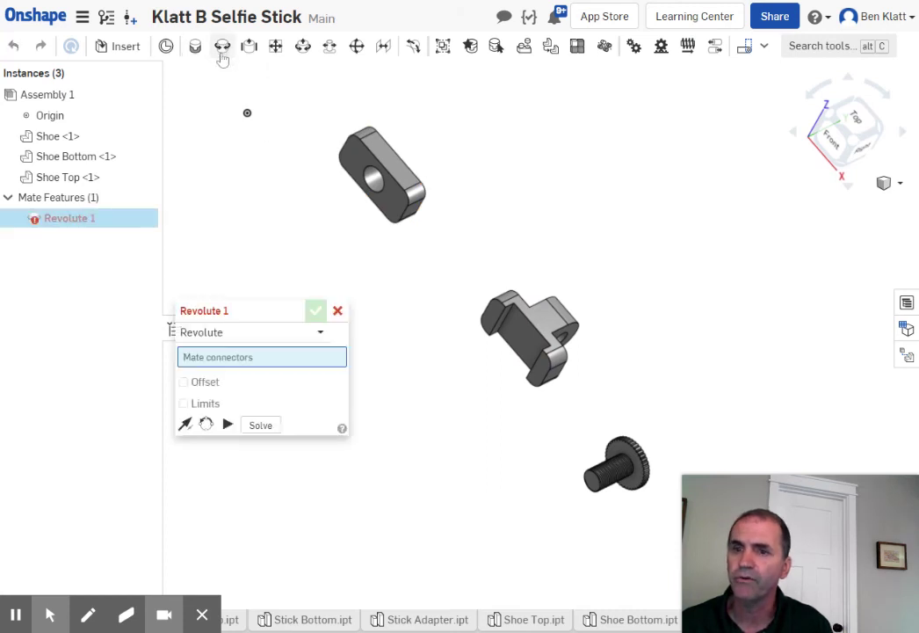
scroll(653, 532, "up", 5)
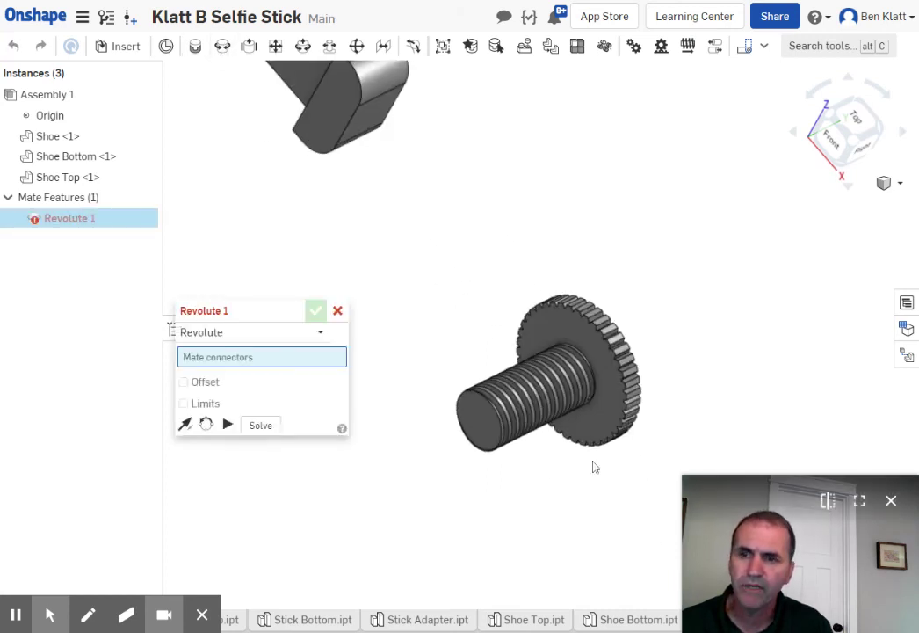
left_click(595, 399)
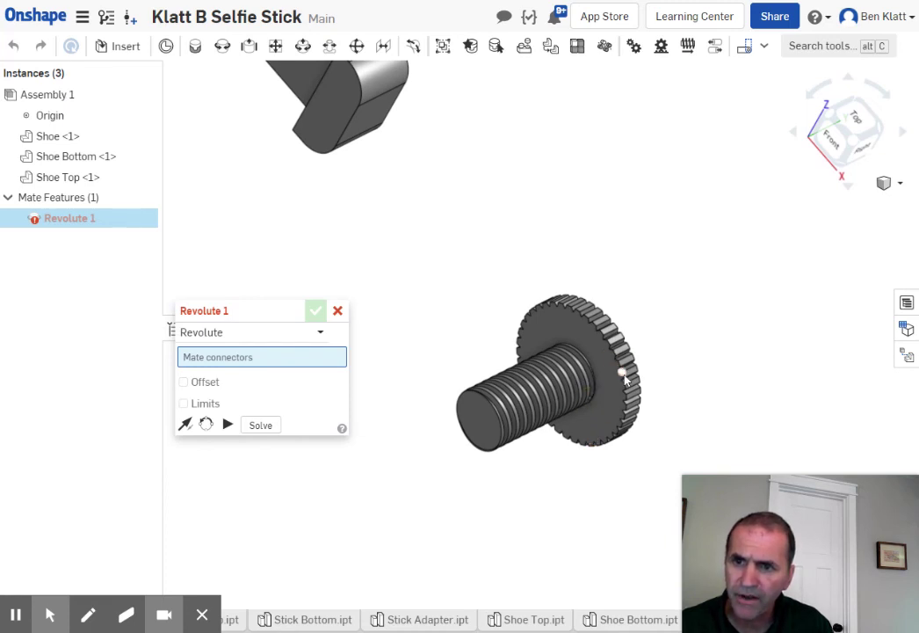
scroll(612, 359, "up", 5)
scroll(598, 321, "down", 2)
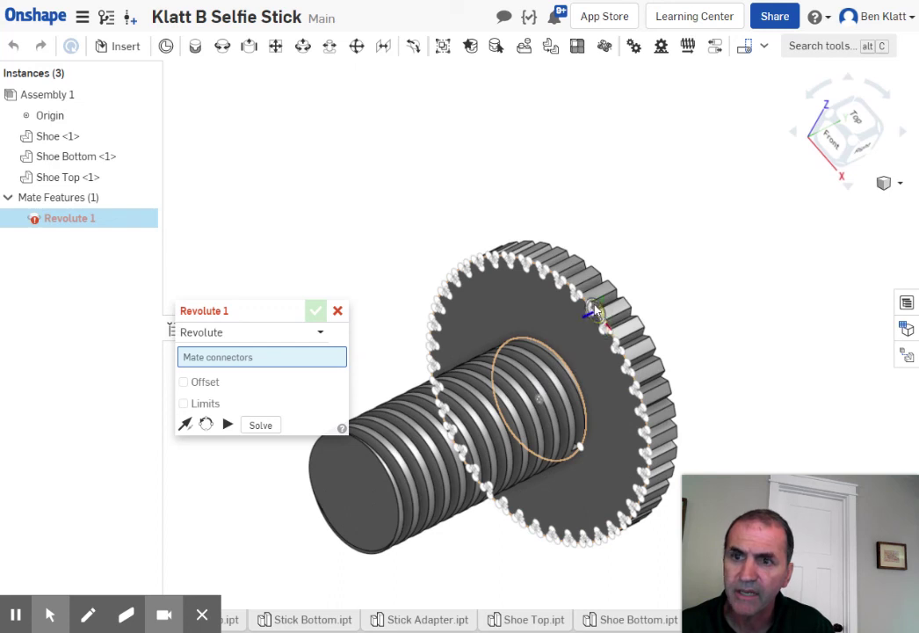
mouse_move(556, 368)
right_mouse_down()
mouse_move(544, 385)
mouse_move(567, 396)
mouse_move(572, 375)
right_mouse_up()
left_click(568, 364)
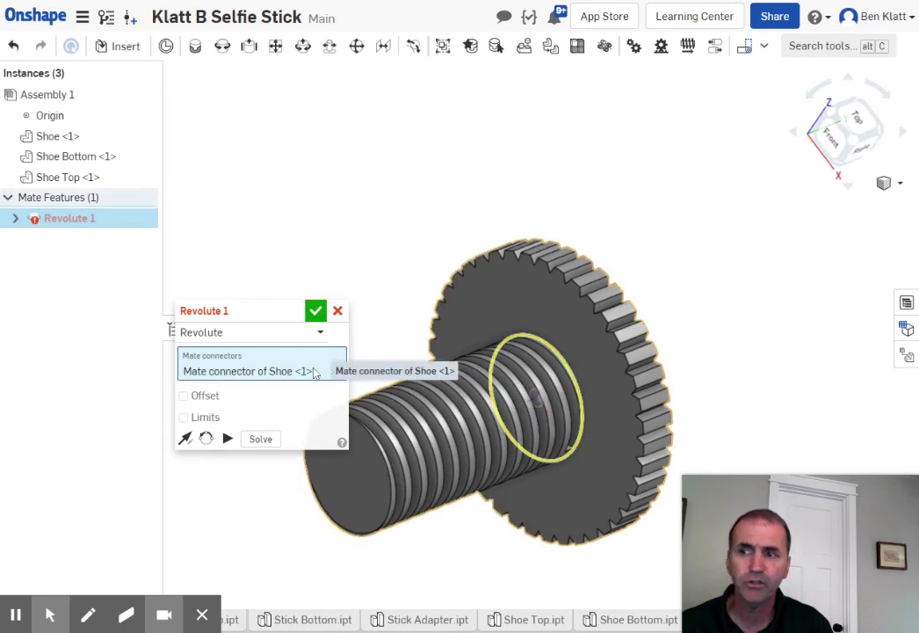
Complete the Revolute mate with a connector at the centre of the hole's circular edge on the back face of Shoe Top.
scroll(501, 255, "down", 5)
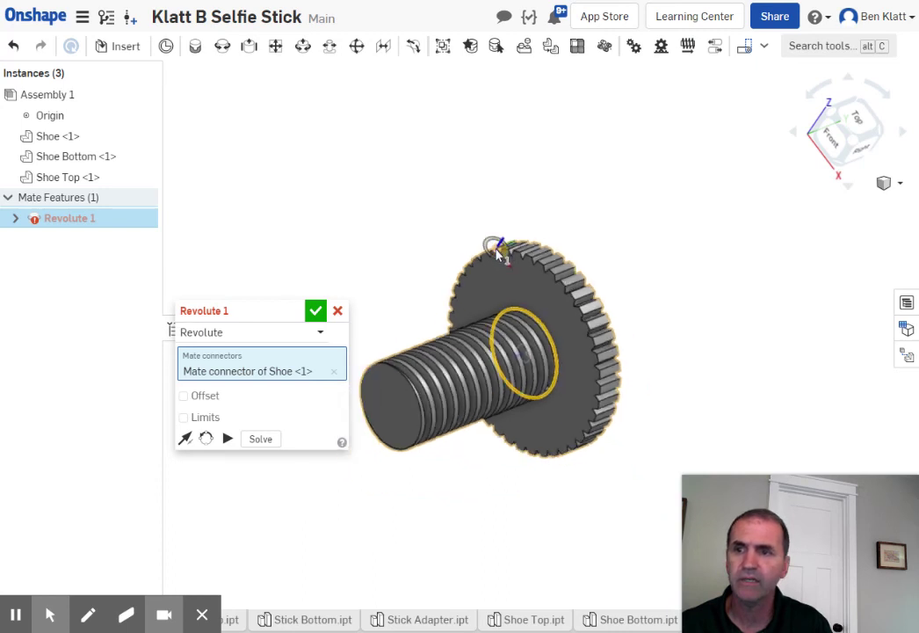
scroll(527, 255, "down", 6)
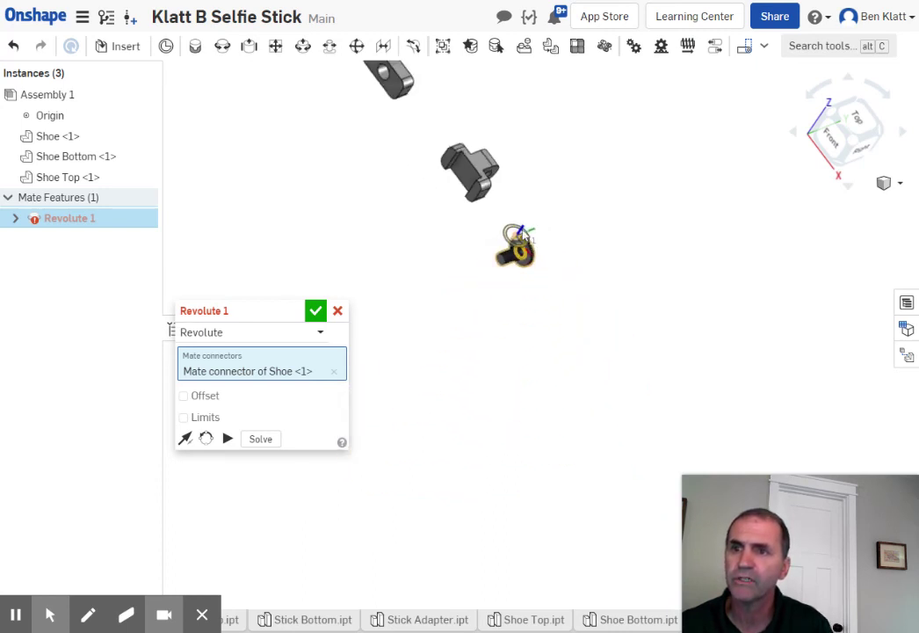
right_click_drag(545, 262, 486, 119)
scroll(474, 145, "up", 5)
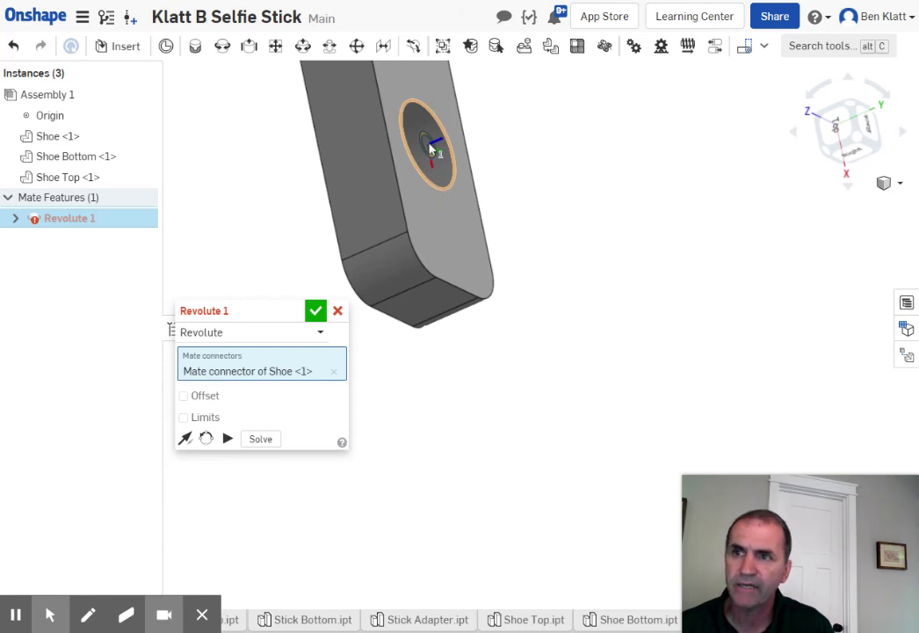
left_click(439, 193)
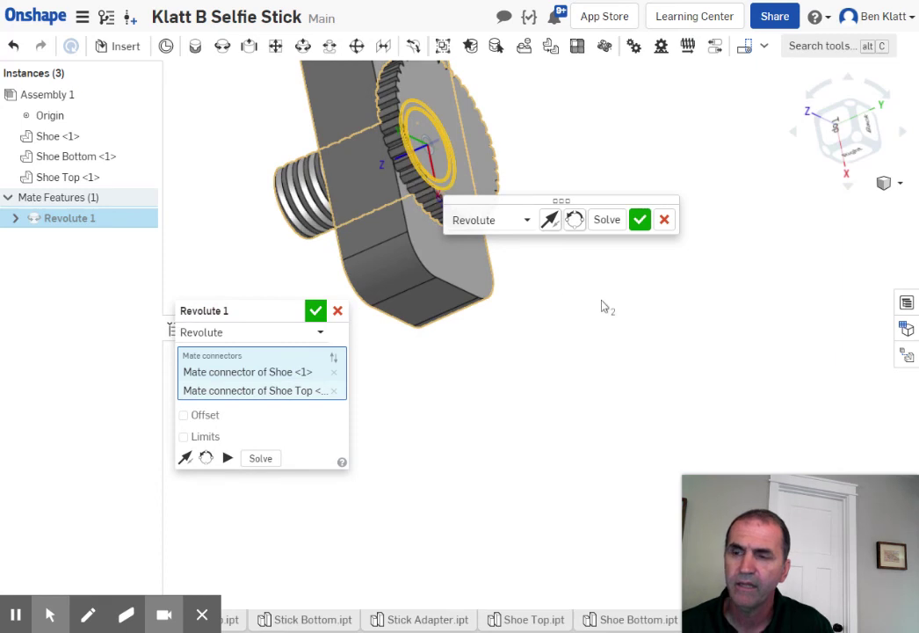
left_click(640, 221)
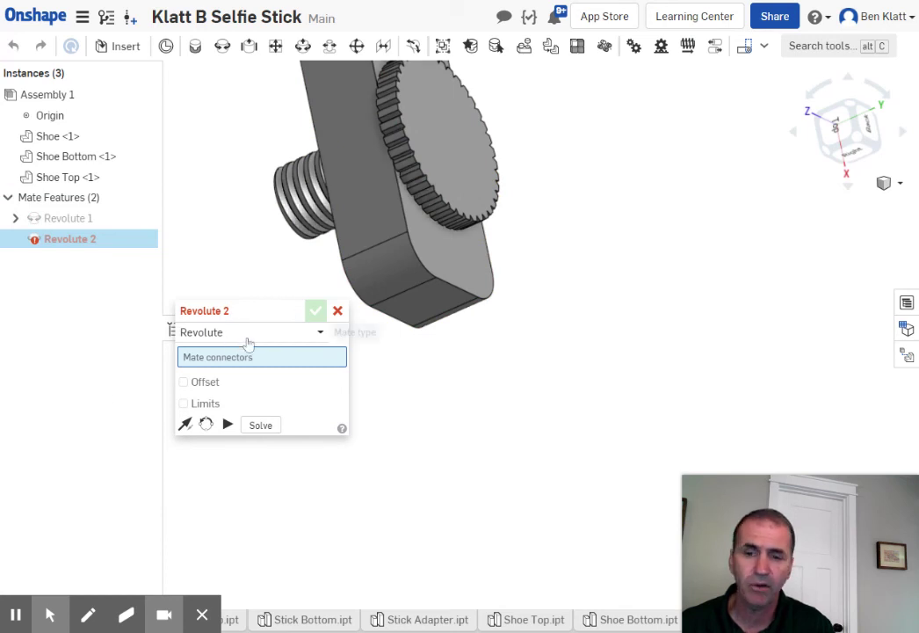
left_click(337, 311)
Discard the empty second Revolute mate and keep the completed one between the screw and Shoe Top.
left_click(348, 345)
right_click_drag(347, 346, 388, 324)
scroll(381, 345, "down", 2)
middle_click_drag(477, 326, 545, 318)
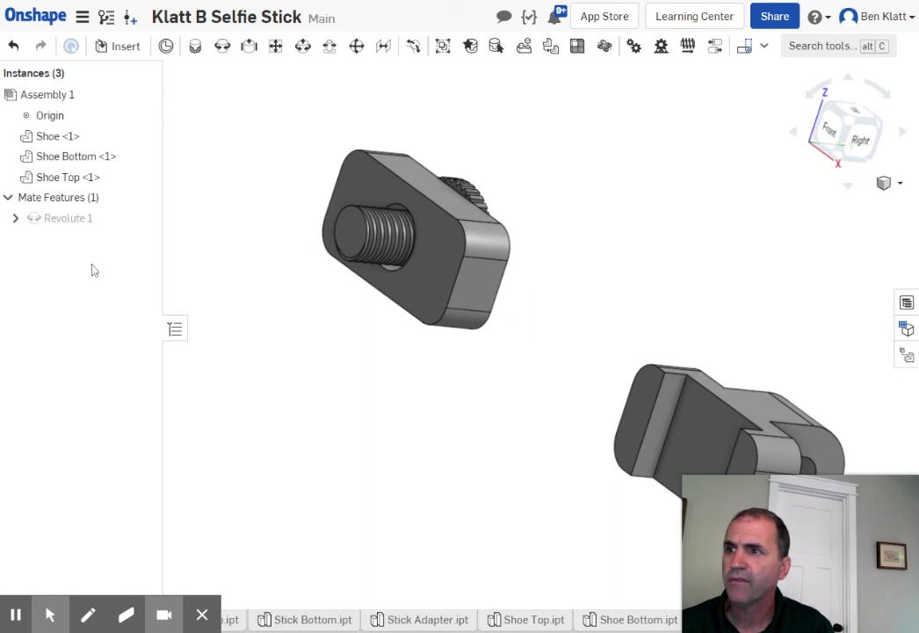
Animate the Revolute 1 mate from 0 to 360 deg in 300 steps with reciprocating playback to check the screw's rotation.
mouse_move(62, 222)
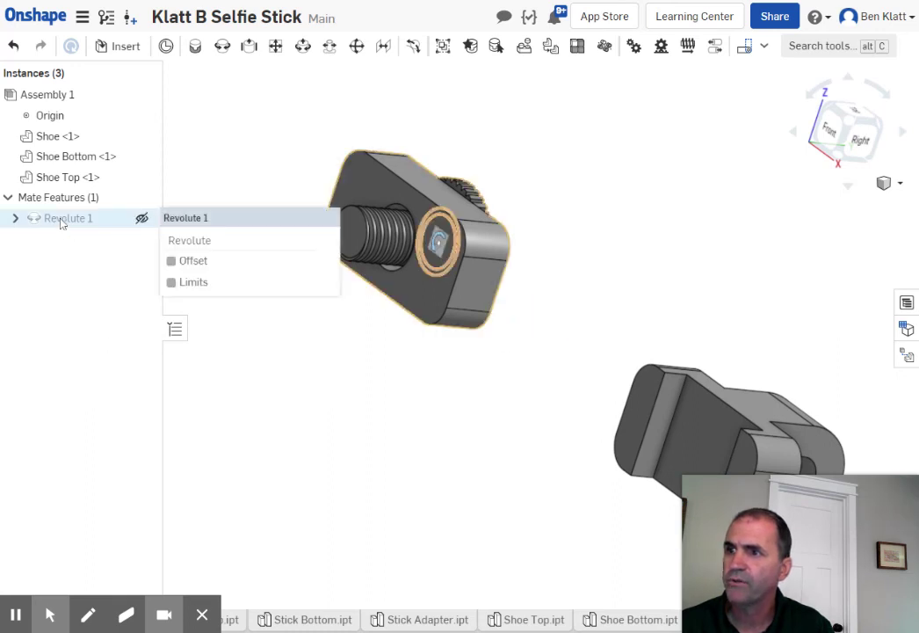
right_click(61, 225)
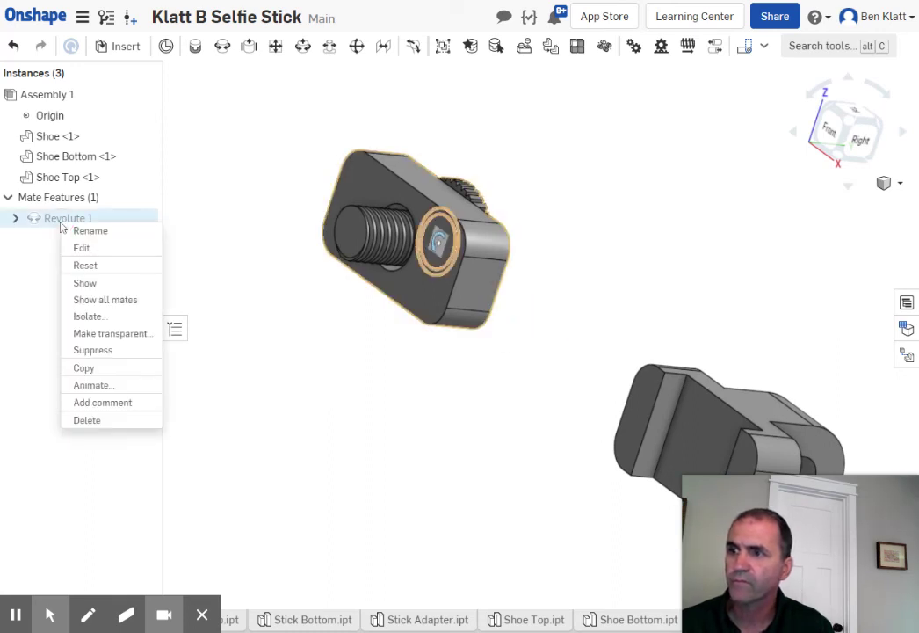
left_click(101, 385)
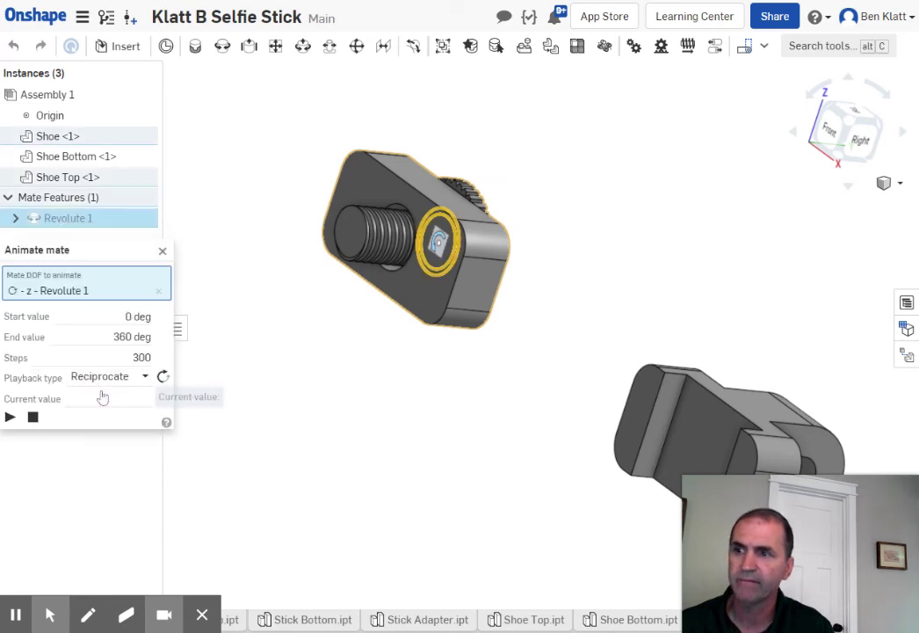
left_click(11, 418)
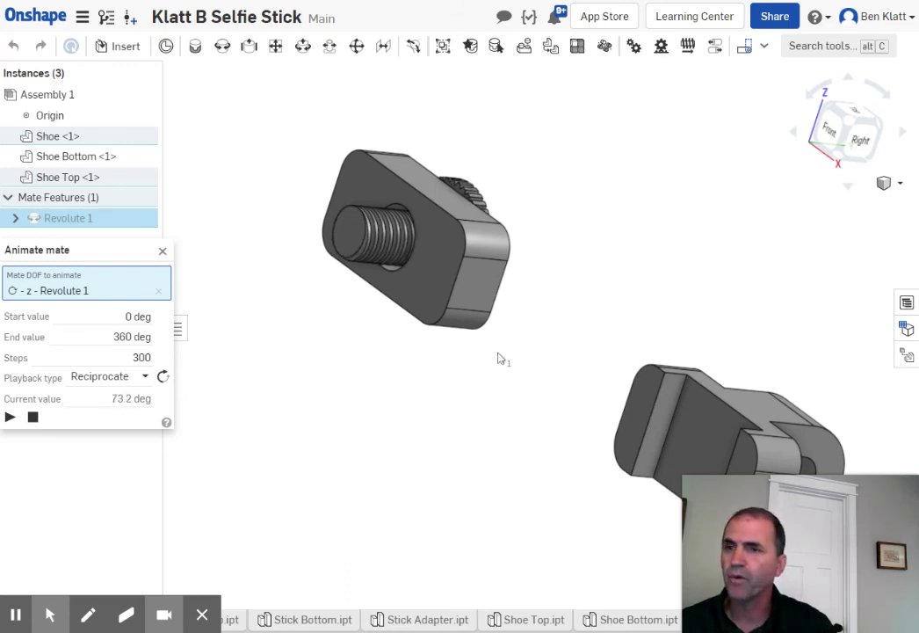
left_click(163, 251)
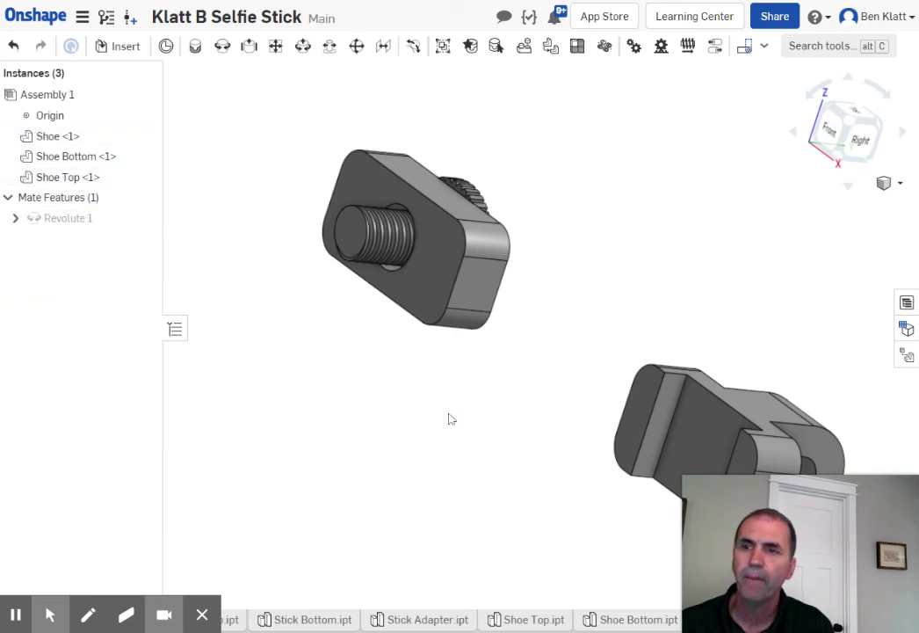
Examine Shoe Bottom and the joined screw and Shoe Top from several angles to compare their mating faces and corners.
scroll(513, 398, "down", 1)
middle_click_drag(513, 398, 447, 256)
scroll(444, 266, "up", 2)
scroll(444, 266, "down", 3)
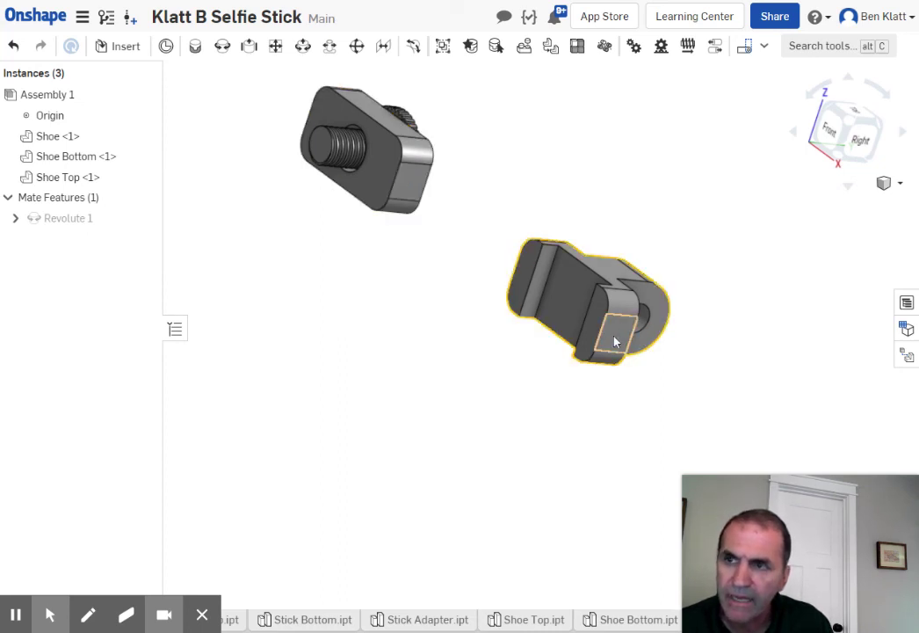
right_click_drag(539, 422, 531, 358)
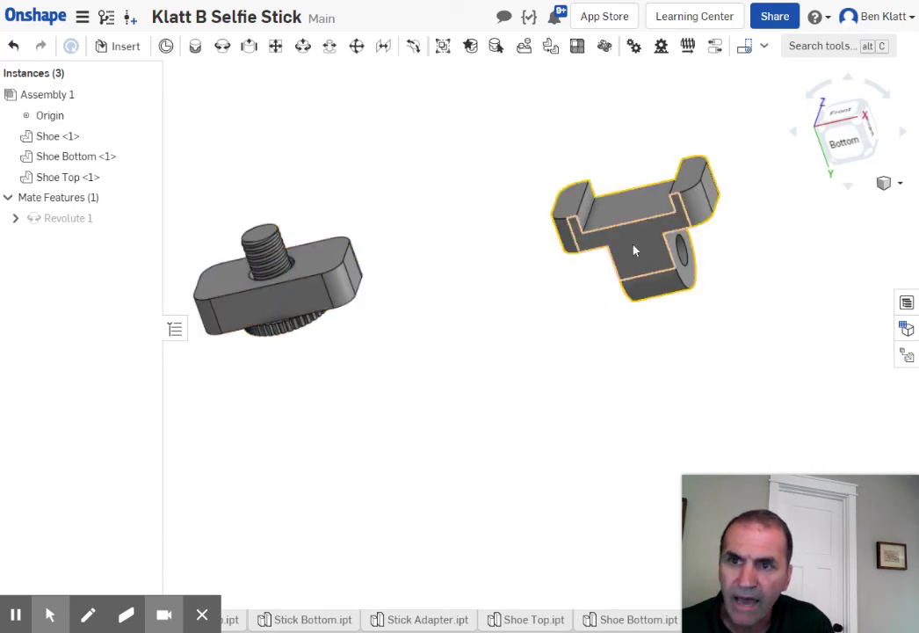
right_click_drag(390, 348, 388, 279)
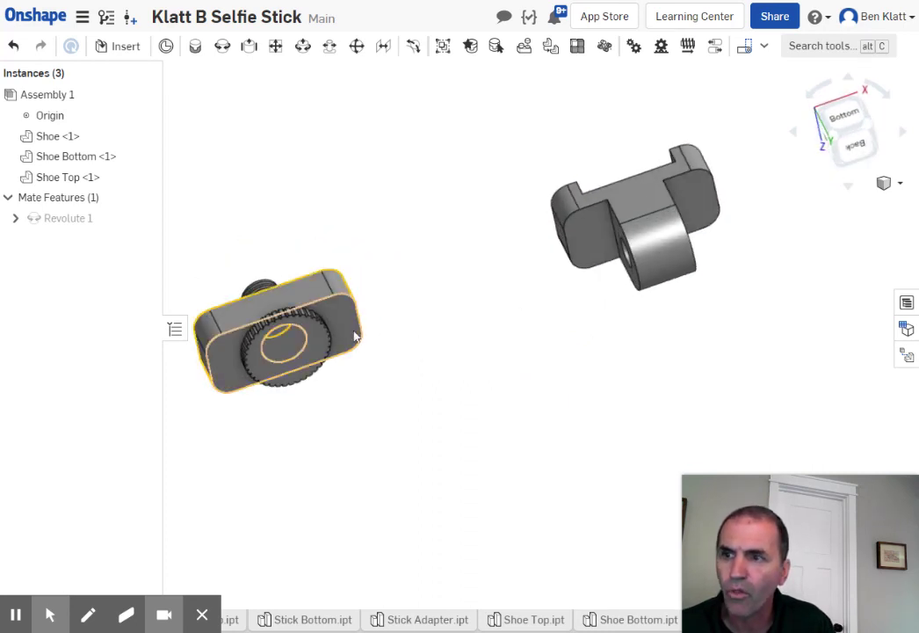
right_click_drag(497, 312, 554, 197)
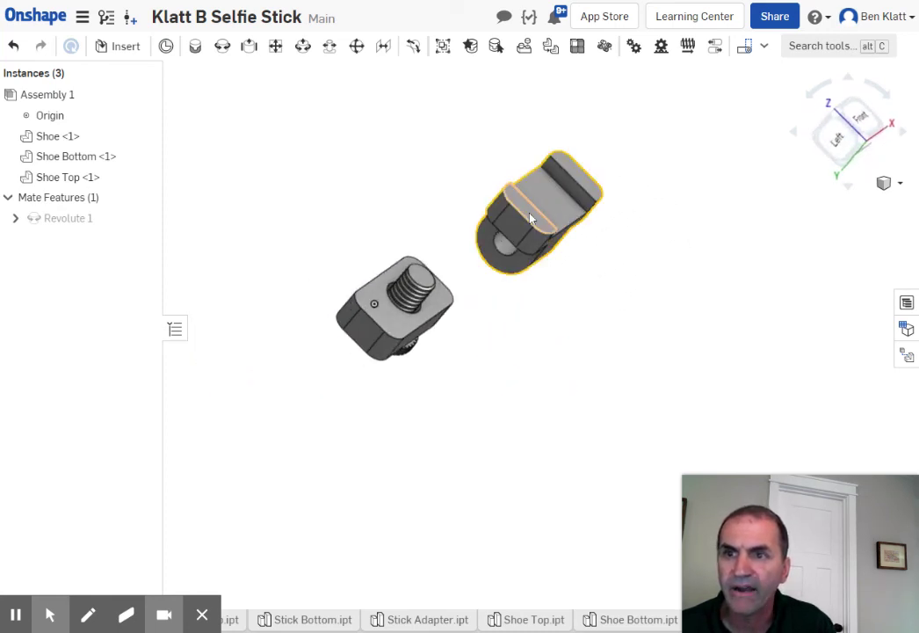
right_click_drag(554, 404, 446, 384)
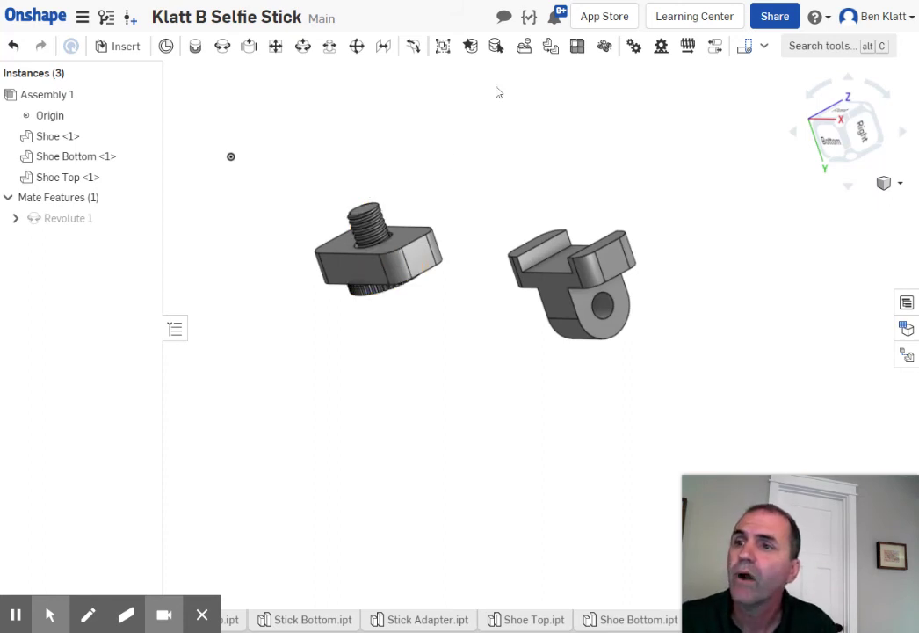
Start a Fastened mate with its first connector on Shoe Bottom's raised end face, where the rounded corner meets the straight outer edge.
left_click(195, 46)
right_click_drag(708, 320, 713, 352)
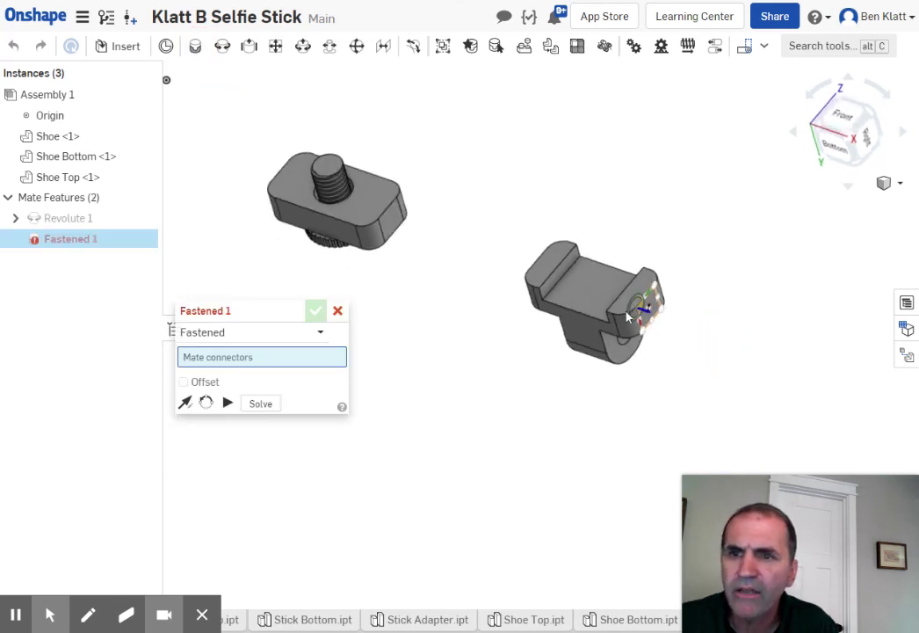
scroll(615, 312, "up", 5)
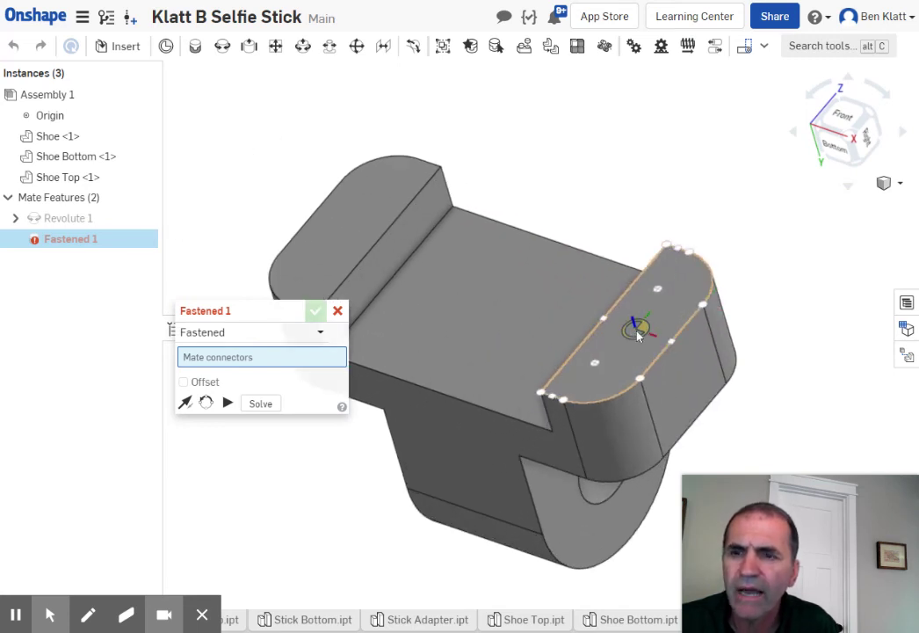
scroll(640, 347, "down", 6)
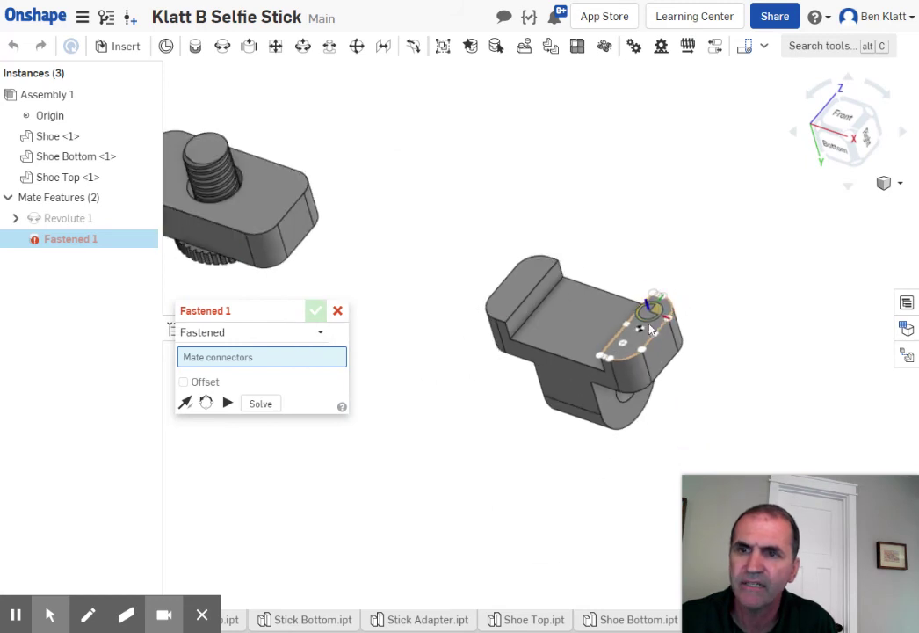
scroll(651, 329, "up", 3)
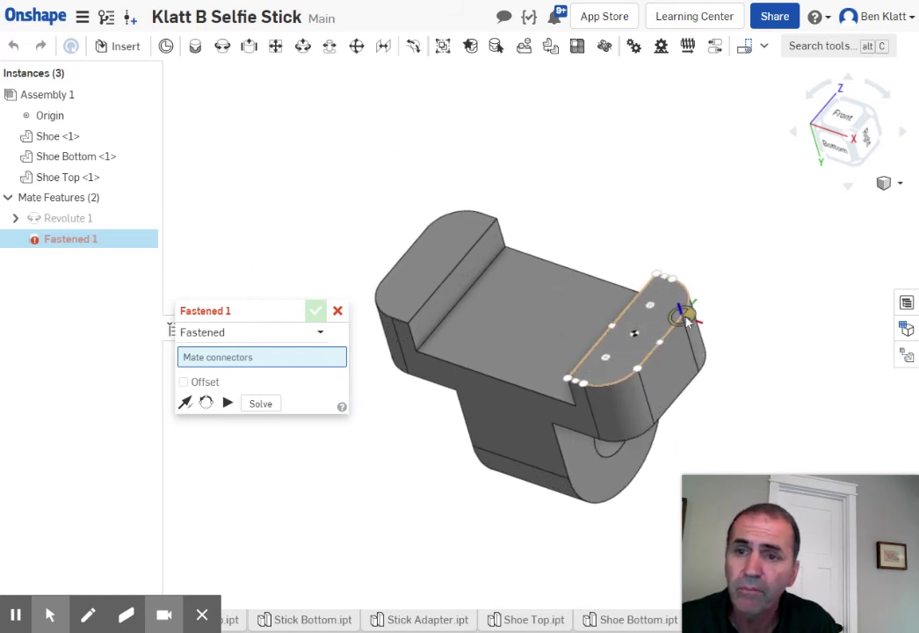
scroll(639, 376, "up", 5)
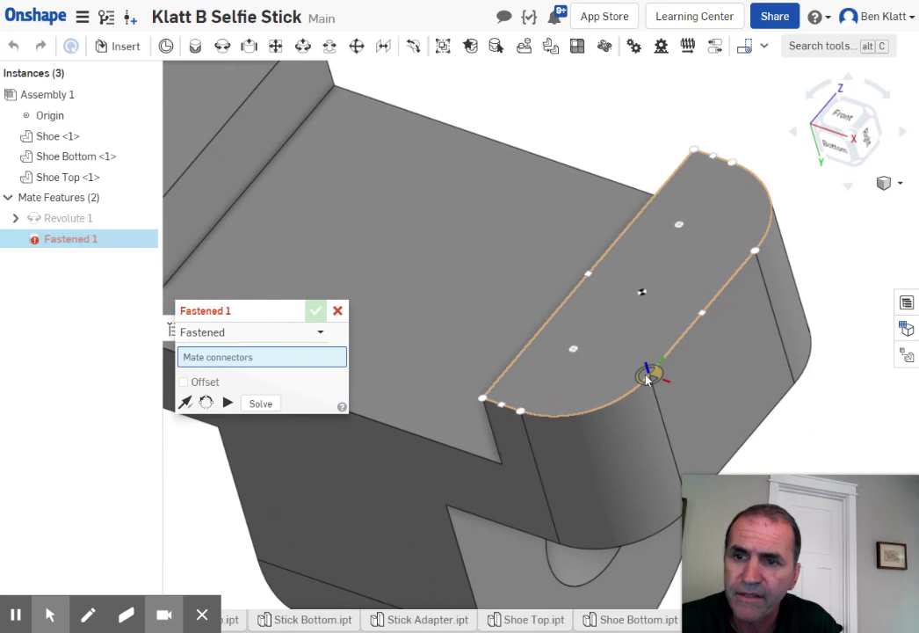
scroll(651, 380, "down", 2)
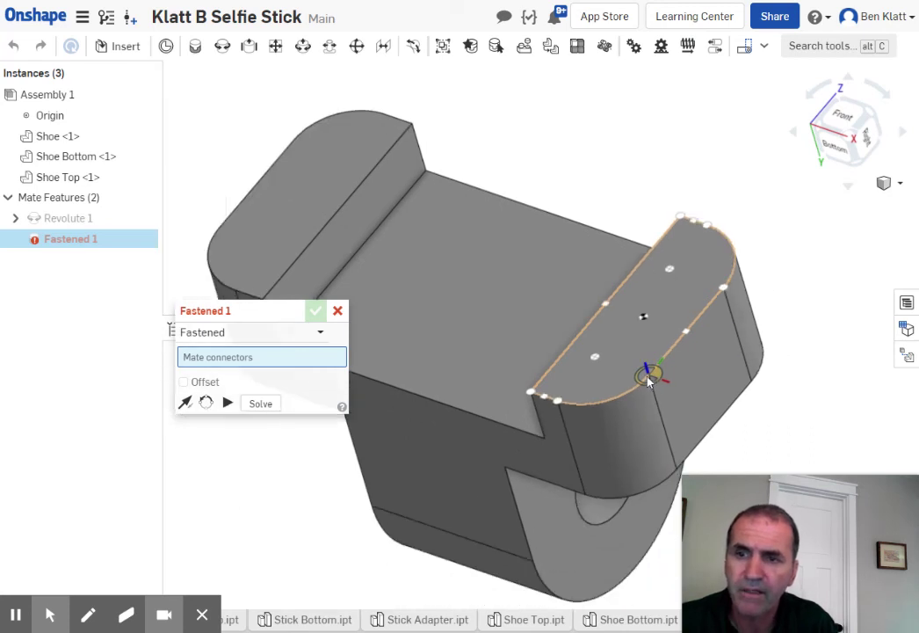
left_click(649, 377)
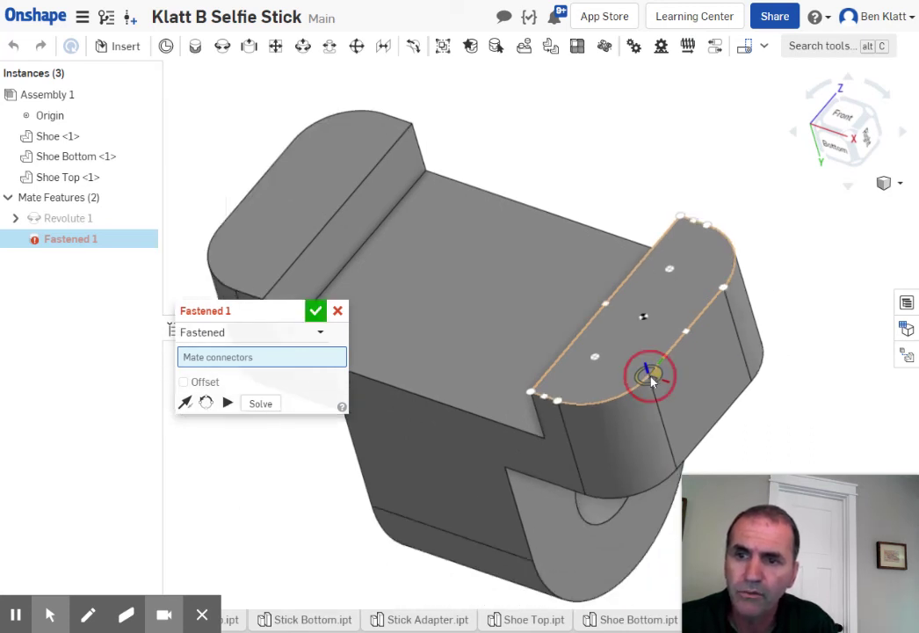
Add the Fastened mate's second connector at the matching rounded corner on Shoe Top's face on the screw head side.
scroll(791, 400, "down", 4)
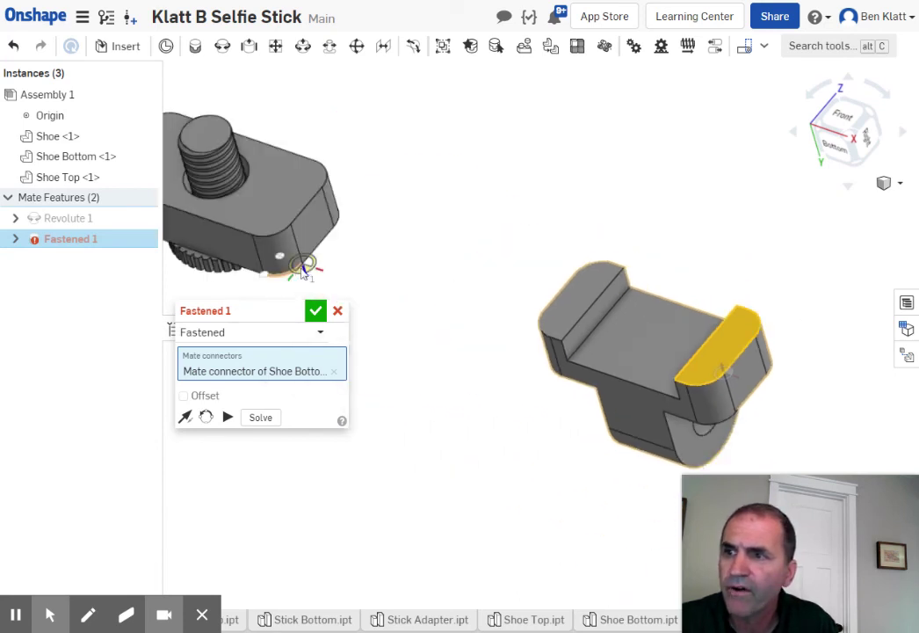
scroll(303, 271, "up", 3)
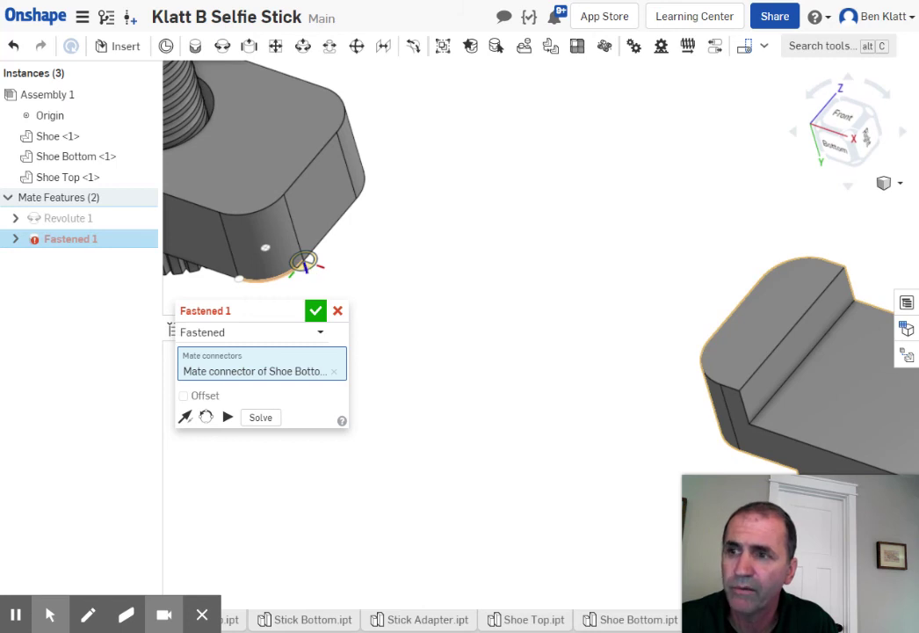
left_click(304, 264)
scroll(538, 248, "down", 2)
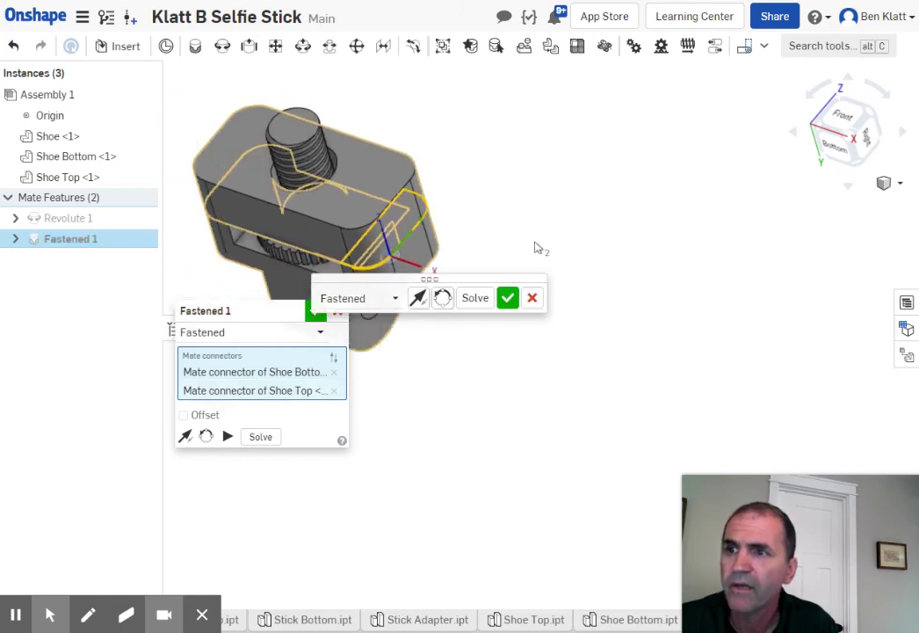
middle_click_drag(544, 245, 673, 205)
scroll(437, 332, "up", 2)
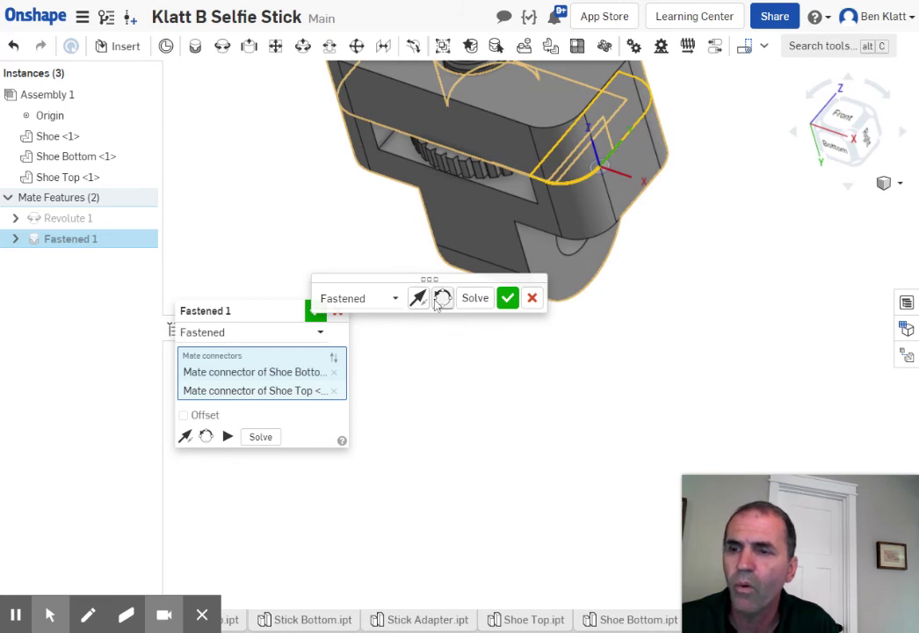
Try flipping the Fastened mate's primary axis and reorienting its secondary axis to compare the possible Shoe Bottom alignments.
left_click(439, 299)
left_click(420, 300)
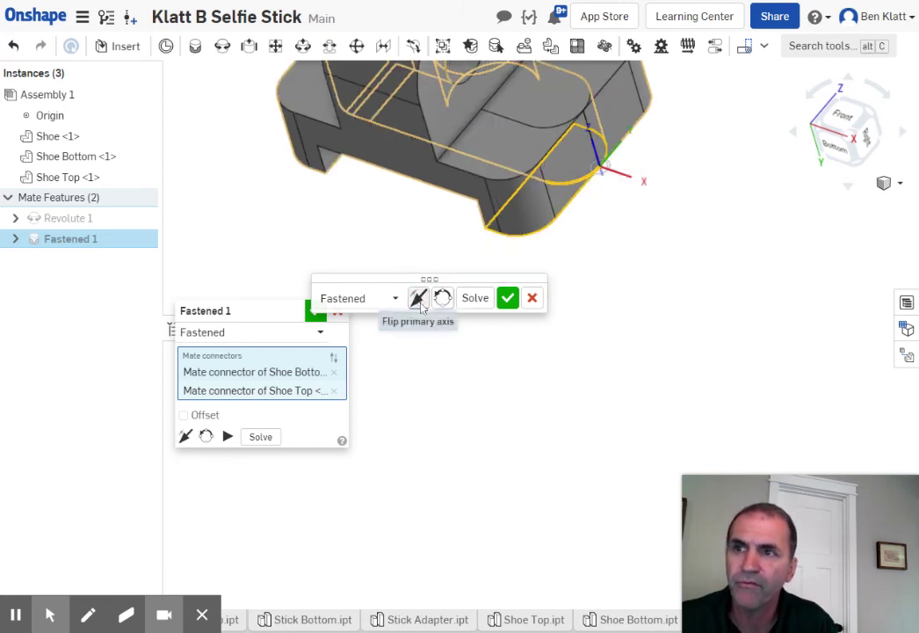
left_click(418, 298)
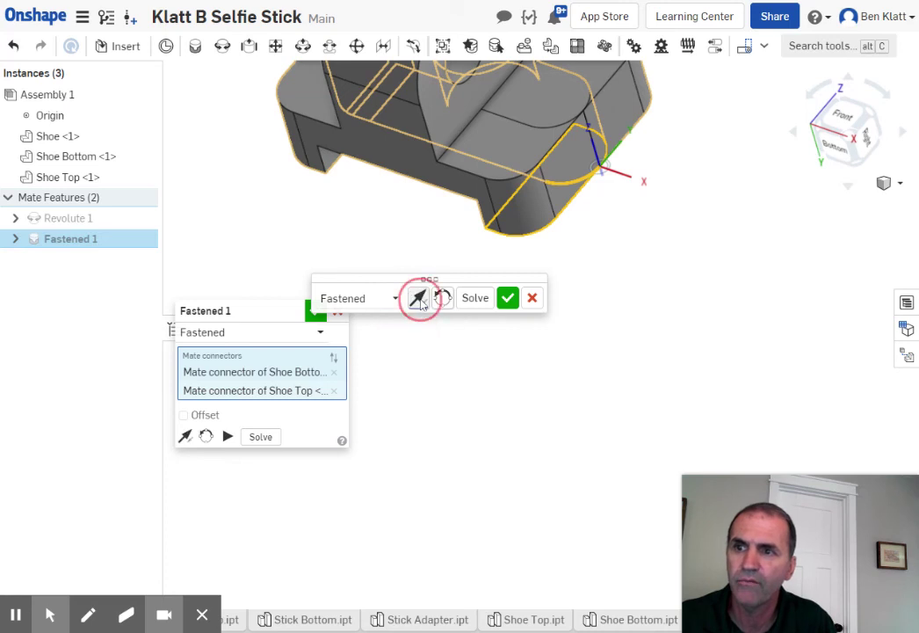
left_click(441, 299)
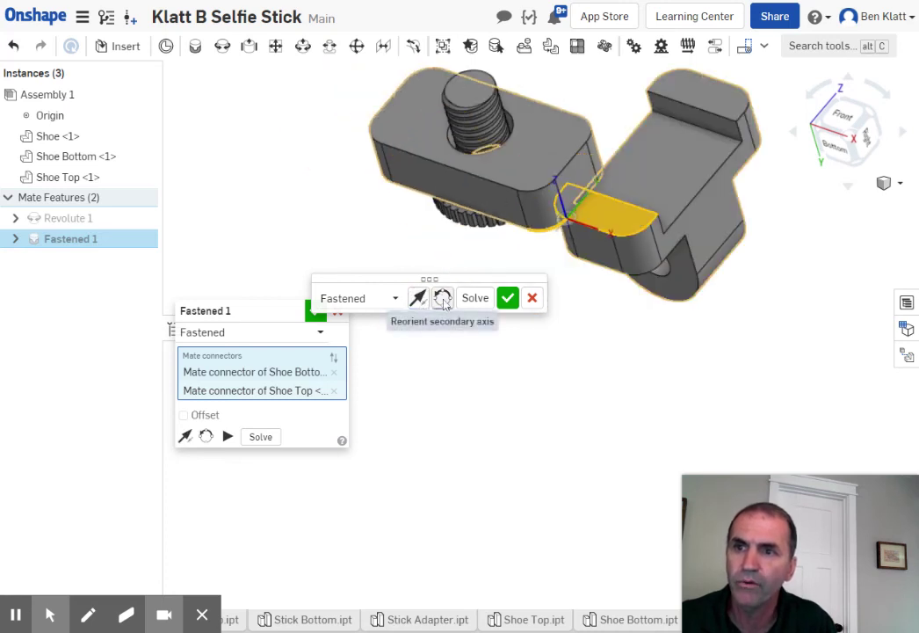
left_click(442, 299)
left_click(441, 299)
left_click(441, 299)
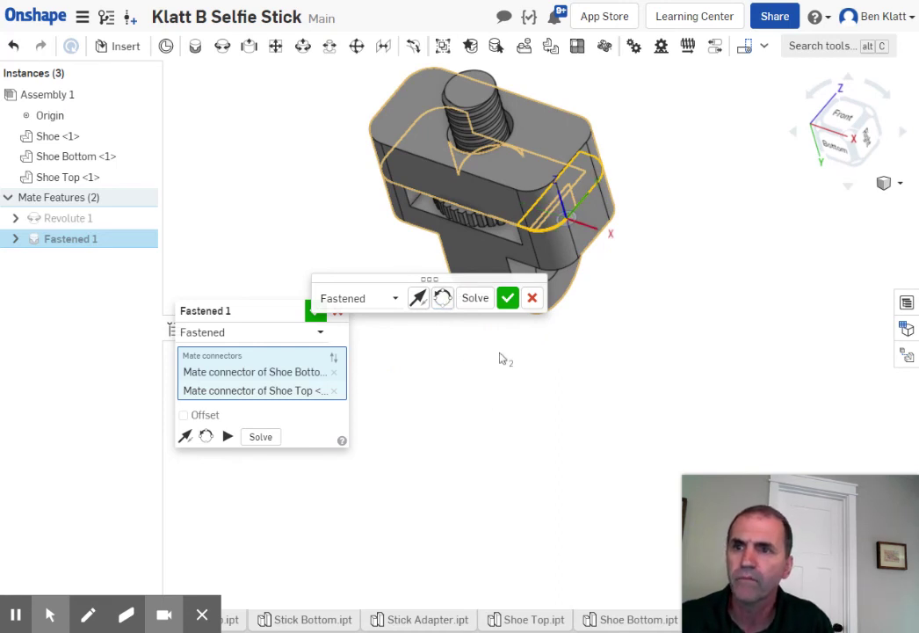
Accept the Fastened mate between Shoe Bottom and Shoe Top and discard the empty extra mate.
left_click(508, 298)
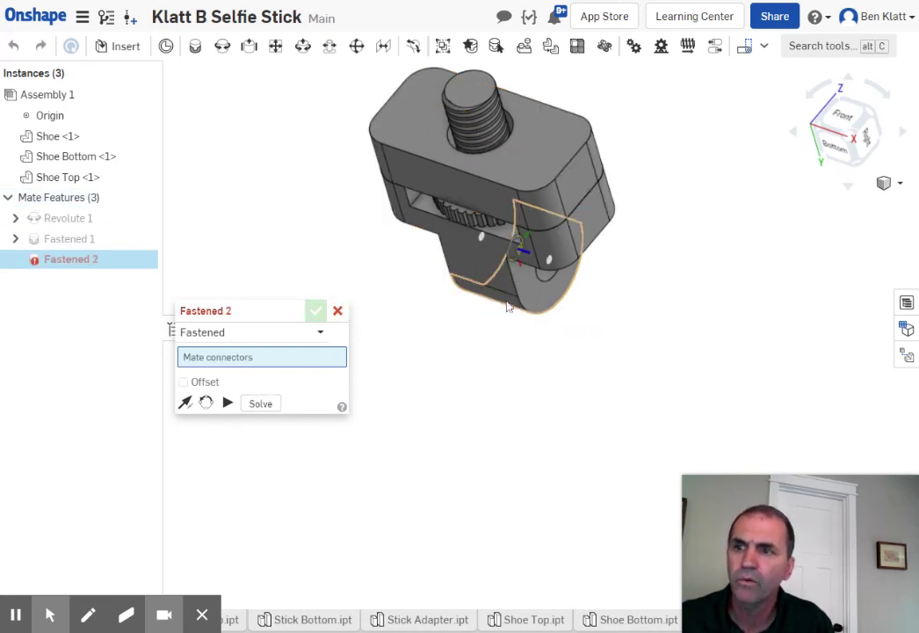
left_click(337, 310)
right_click_drag(591, 285, 747, 304)
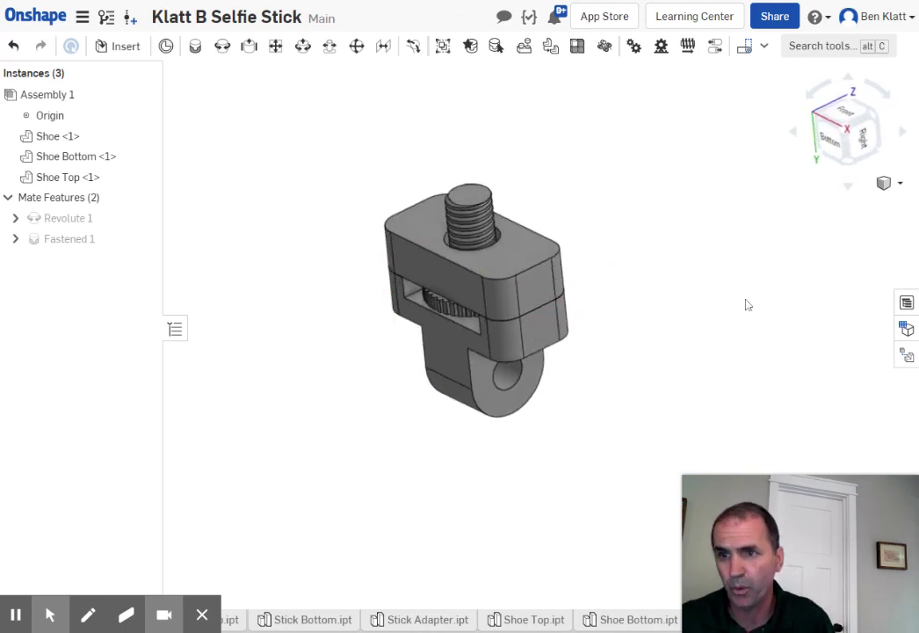
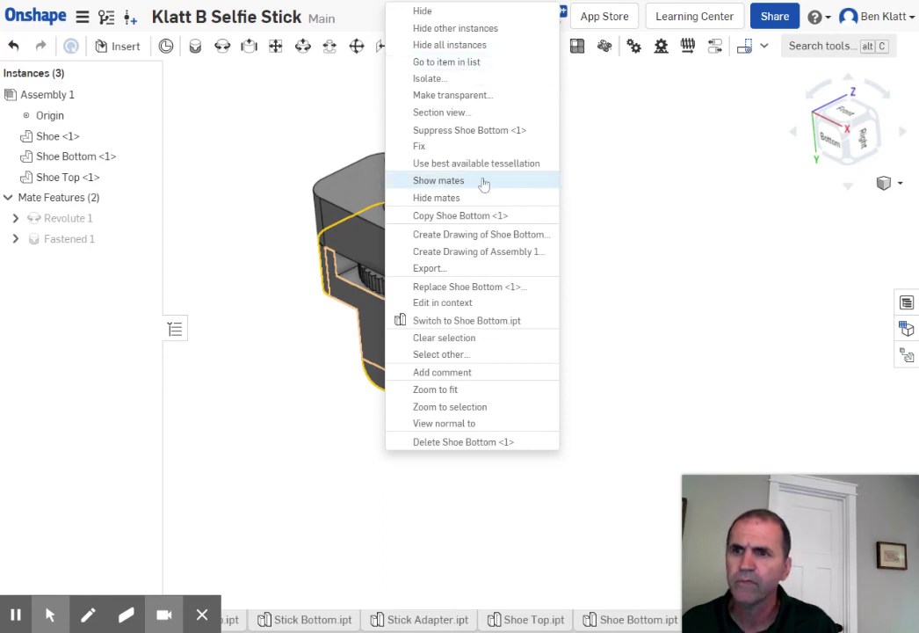
Locate Shoe Bottom in the instance list and view its source part in Shoe Bottom.ipt before returning to Assembly 1.
left_click(446, 62)
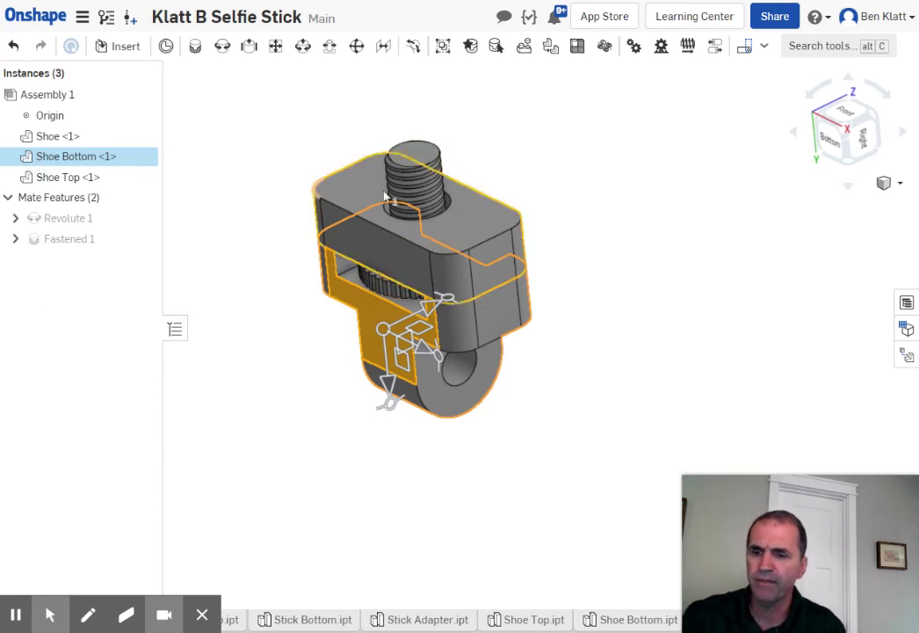
left_click(624, 284)
right_click(451, 322)
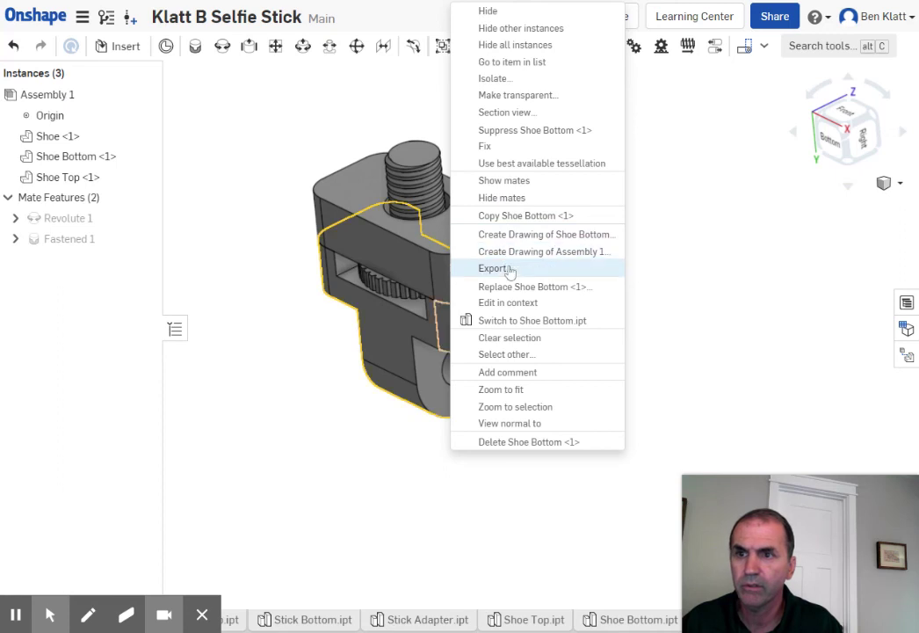
left_click(533, 321)
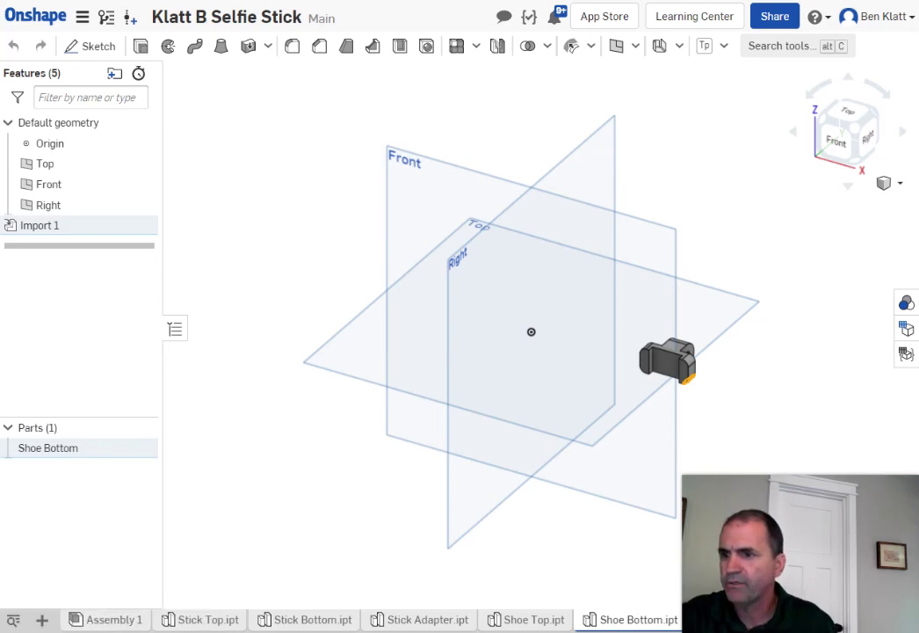
left_click(106, 620)
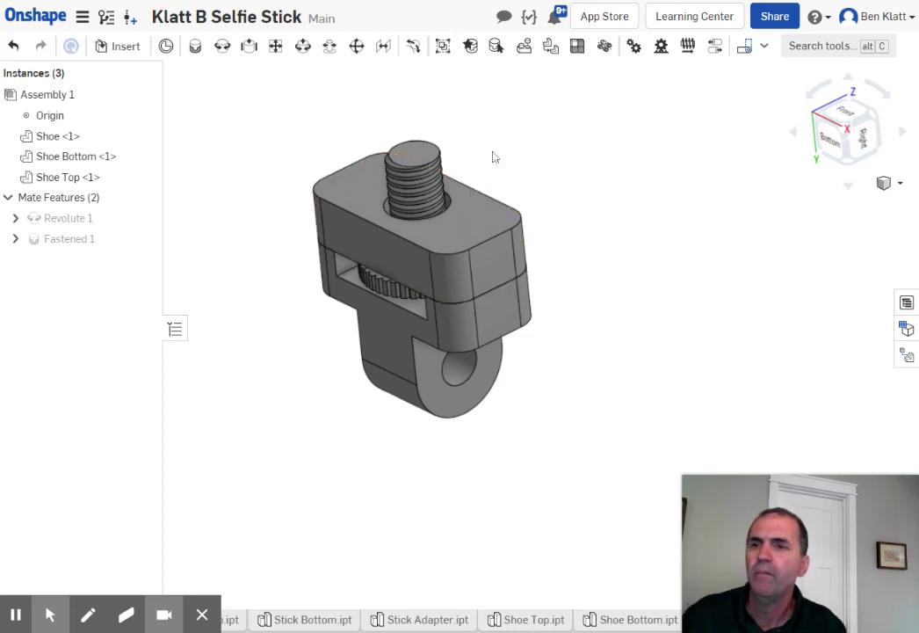
scroll(609, 264, "up", 1)
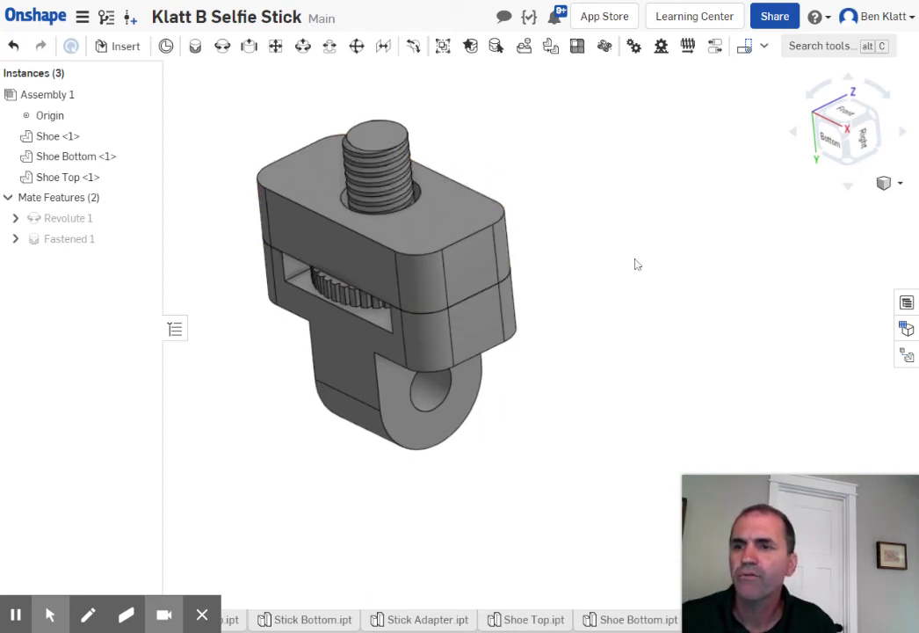
mouse_move(637, 260)
right_mouse_down()
mouse_move(649, 248)
mouse_move(644, 265)
right_mouse_up()
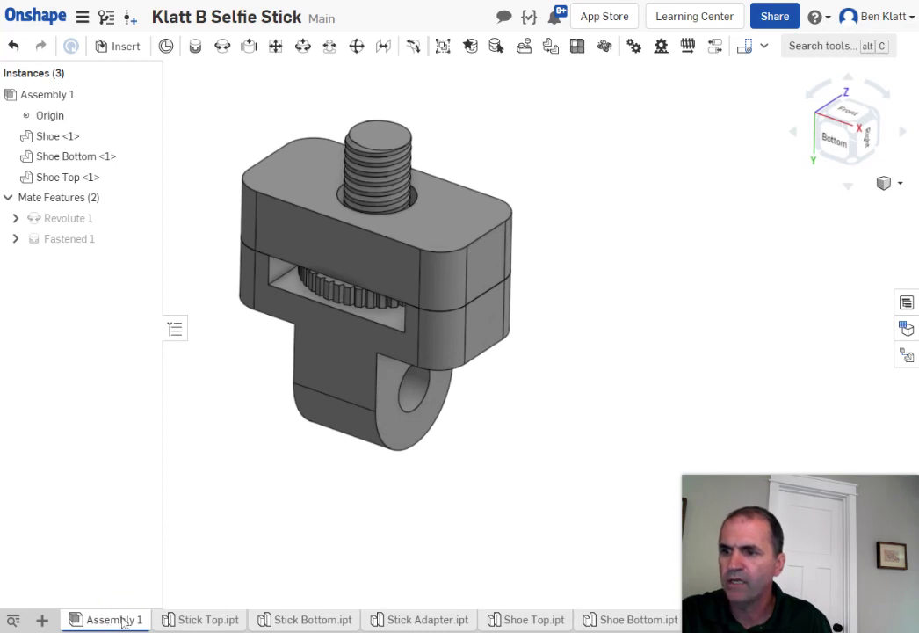
Rename Assembly 1 as Shoe Assembly.
right_click(123, 621)
left_click(95, 479)
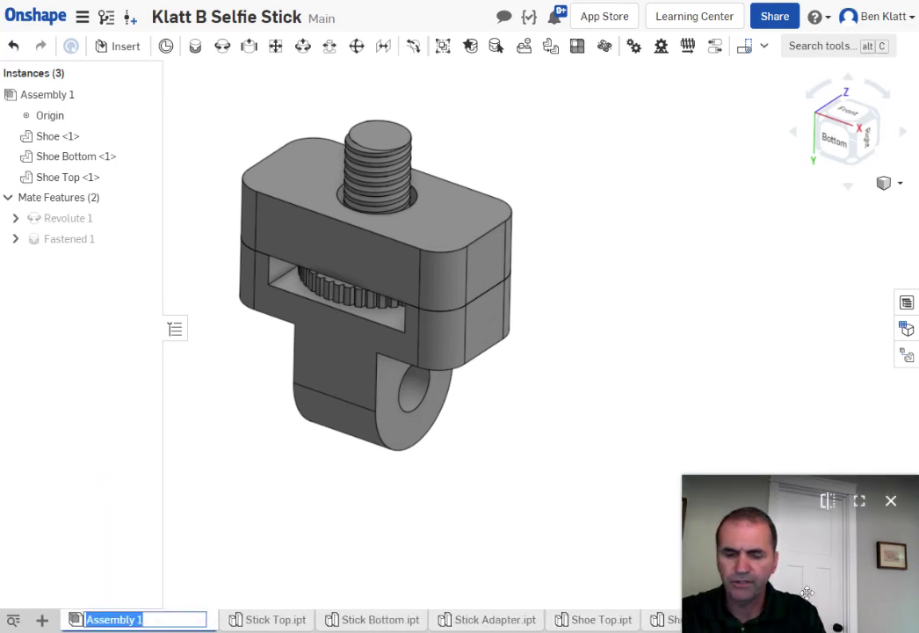
type("Sho")
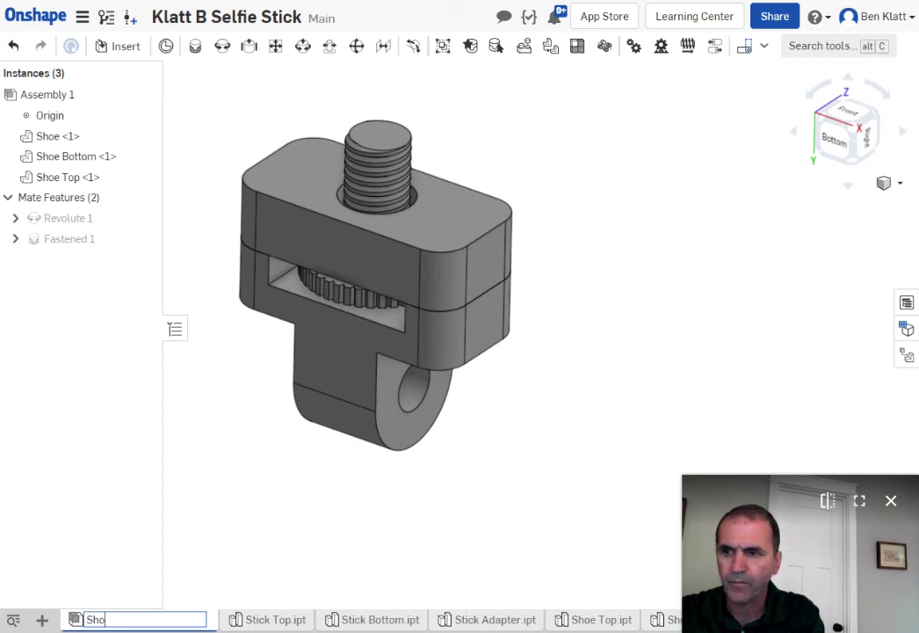
type("e Assembly")
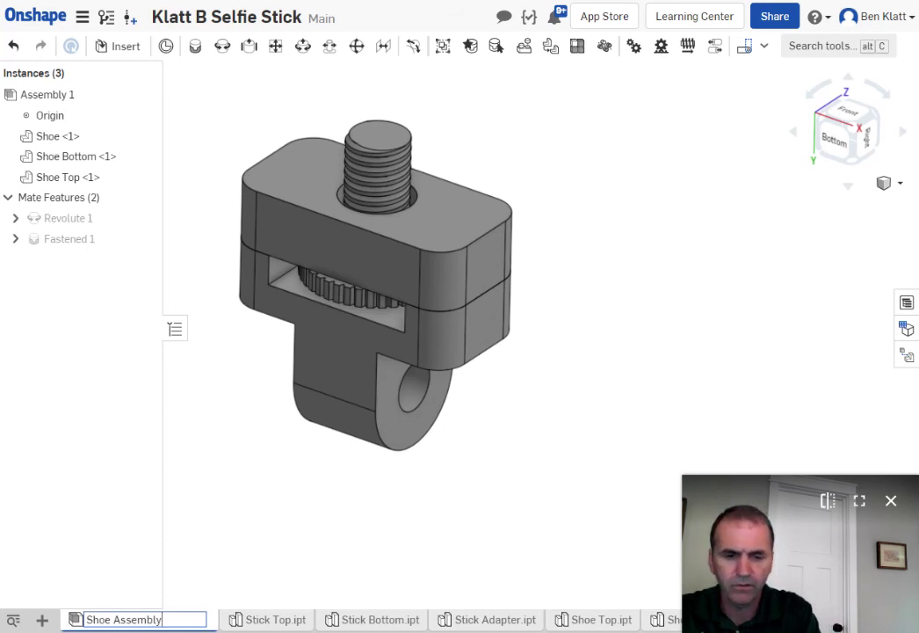
key("Return")
left_click(578, 530)
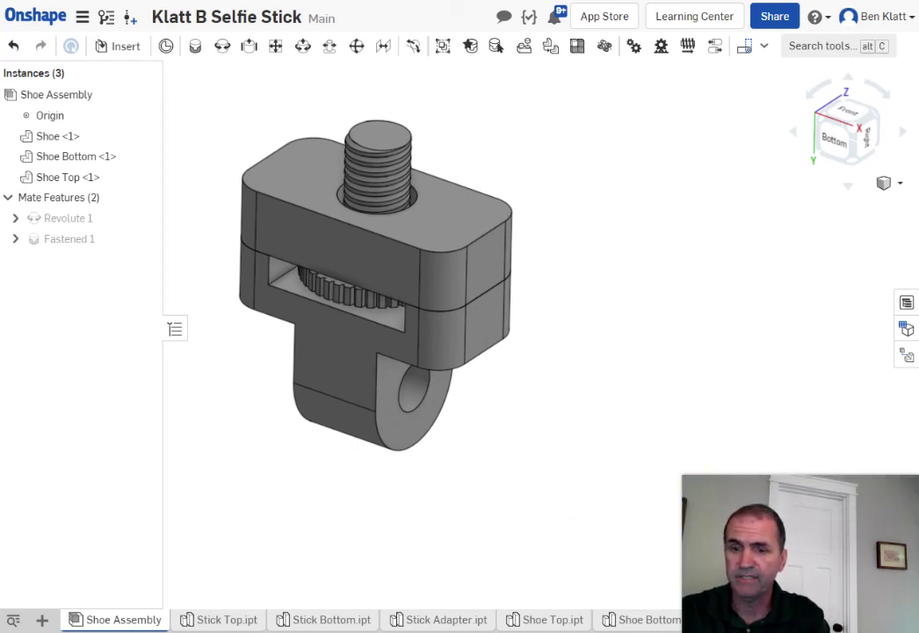
Create a new assembly in the document and name it Main Assembly.
left_click(41, 619)
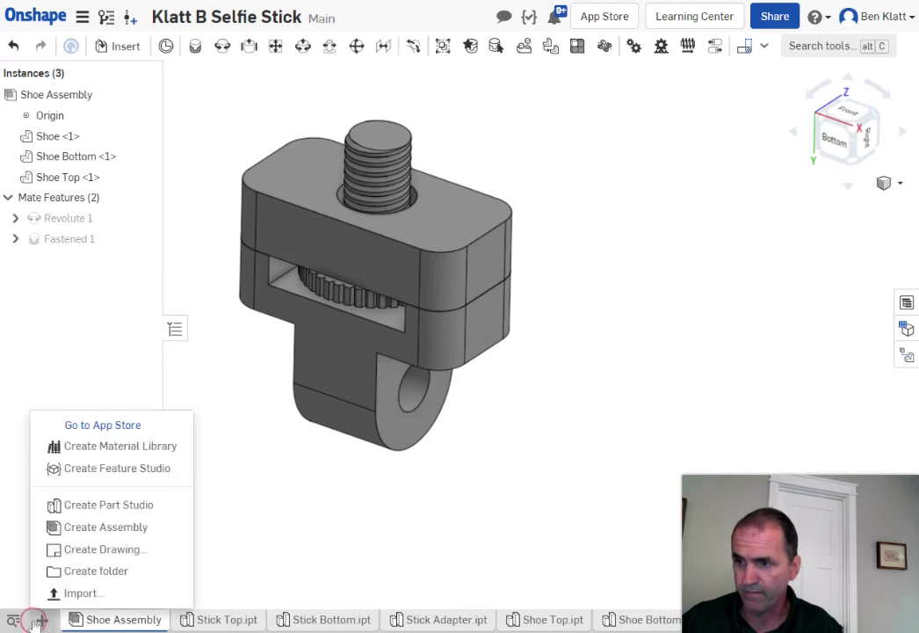
left_click(88, 528)
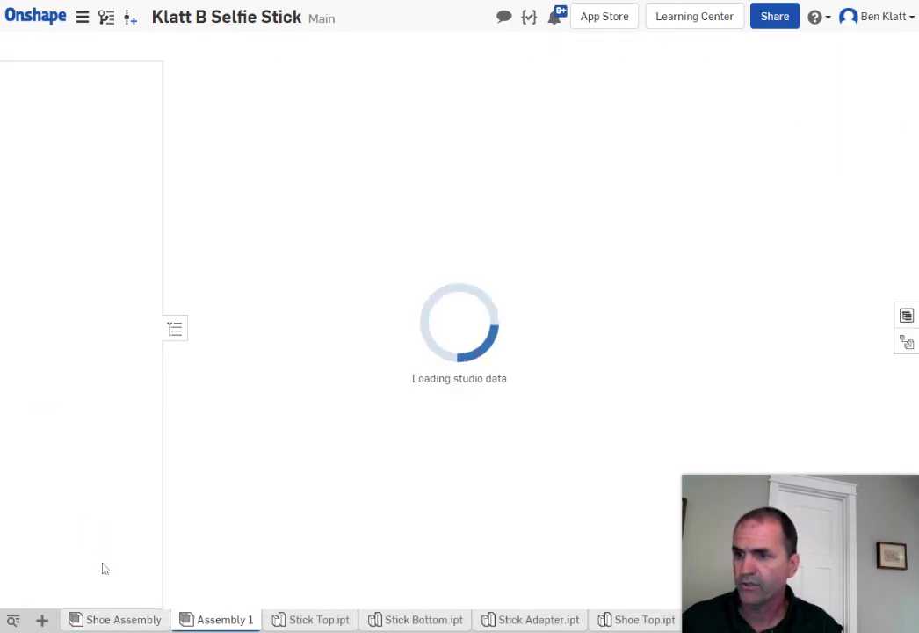
right_click(201, 622)
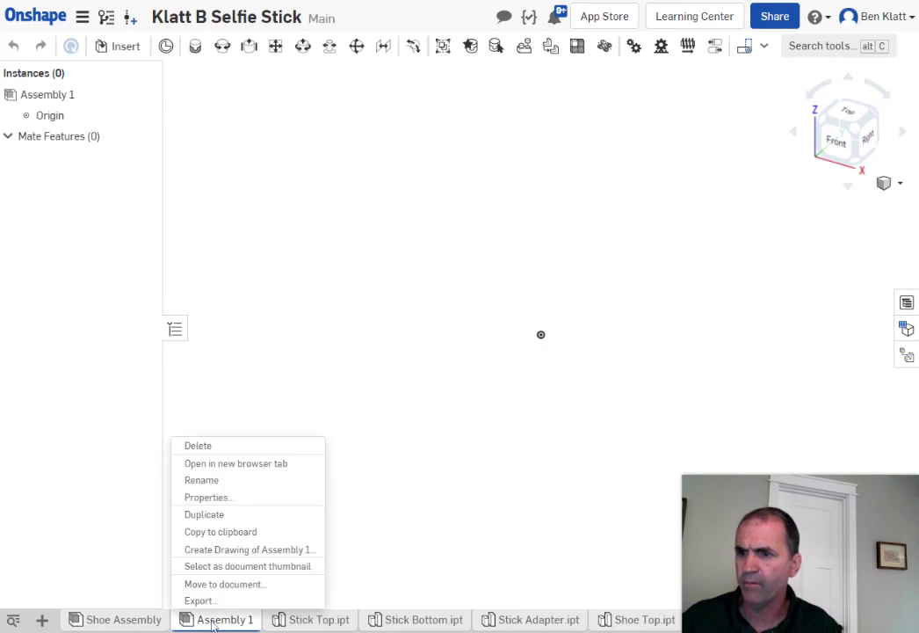
left_click(202, 479)
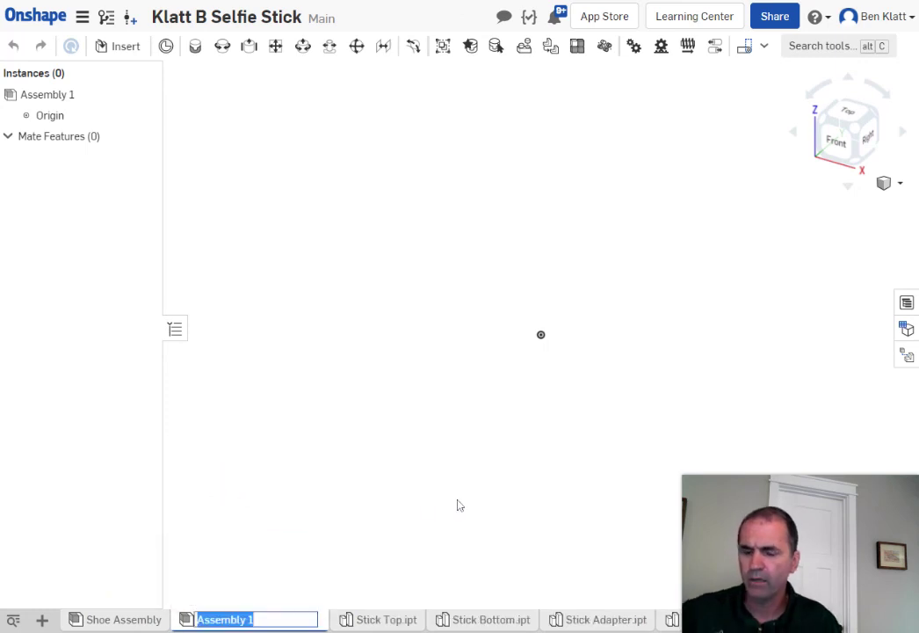
type("Main")
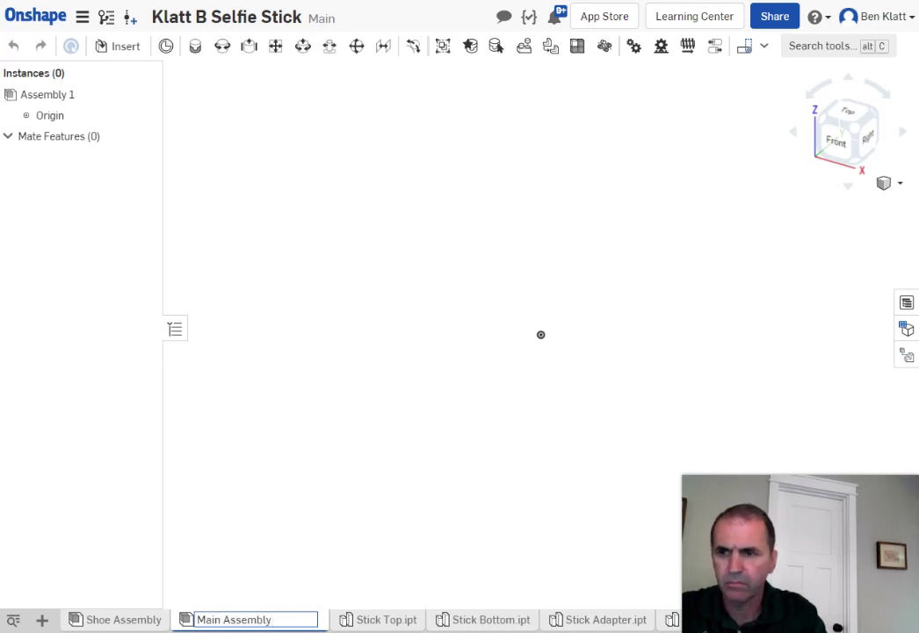
left_click(355, 516)
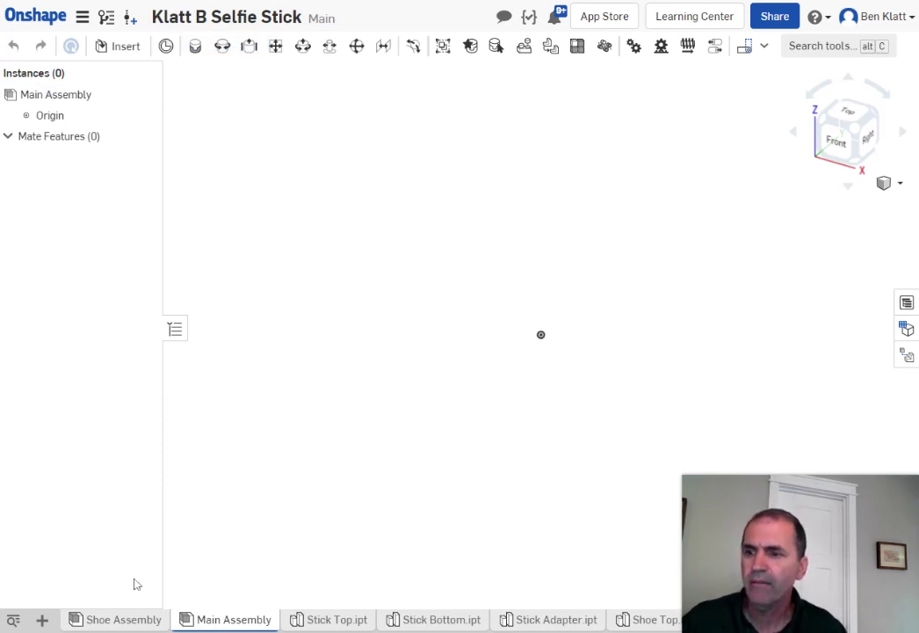
Insert Phone Holder Bottom, Phone Holder Top, Stick Adapter, Stick Bottom and Stick Top from the current document into Main Assembly.
left_click(124, 46)
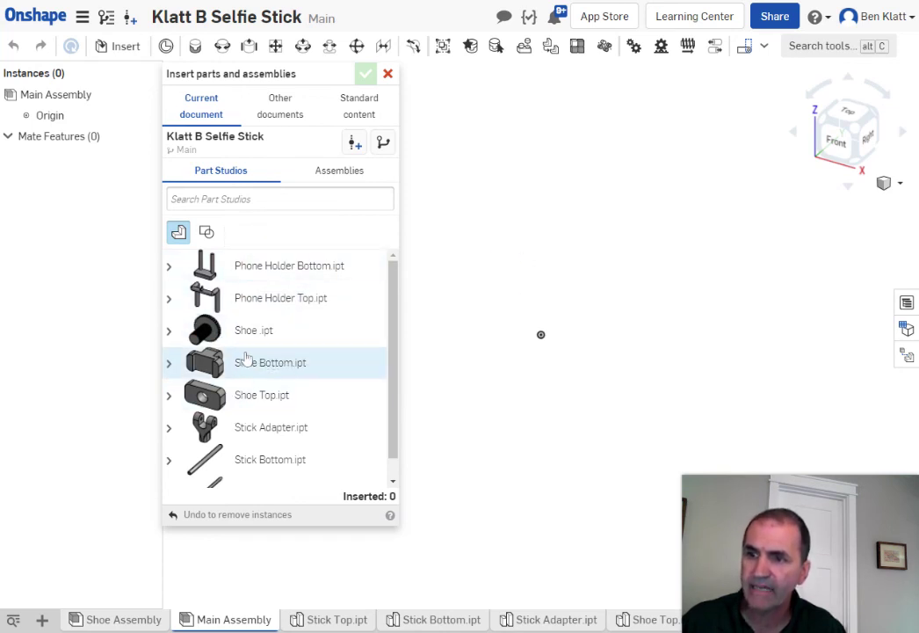
scroll(258, 361, "down", 1)
scroll(242, 358, "up", 1)
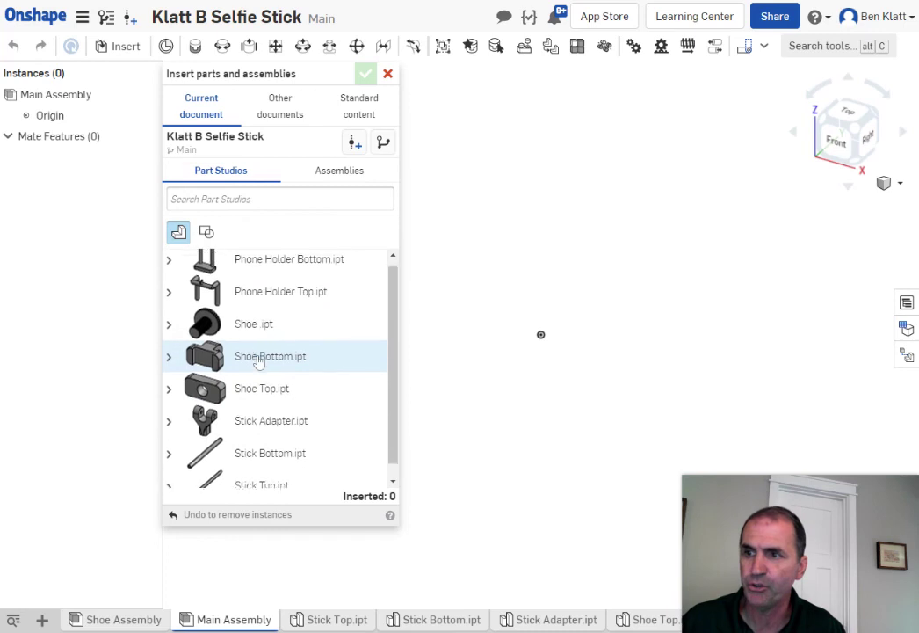
left_click(273, 268)
left_click(263, 299)
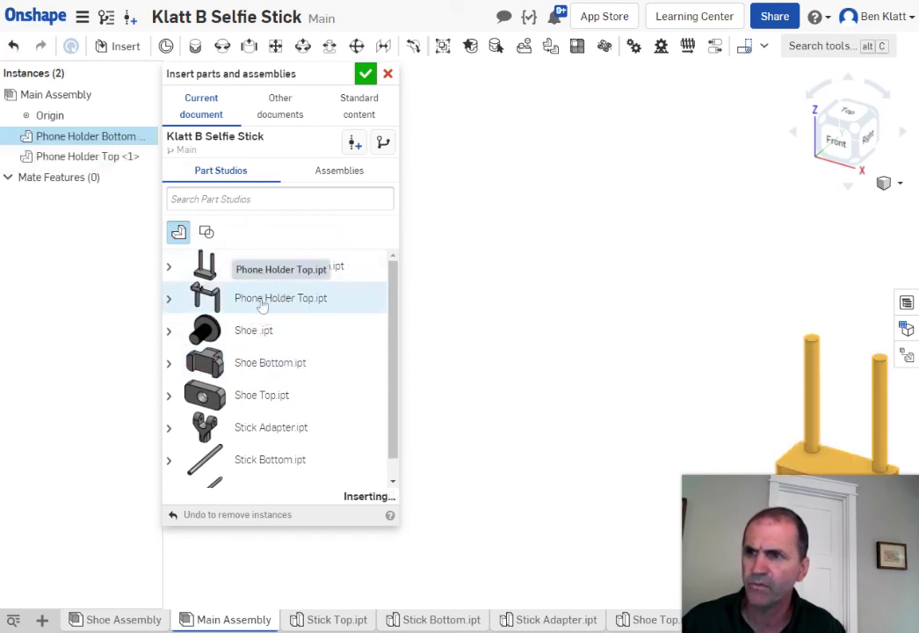
scroll(303, 323, "down", 1)
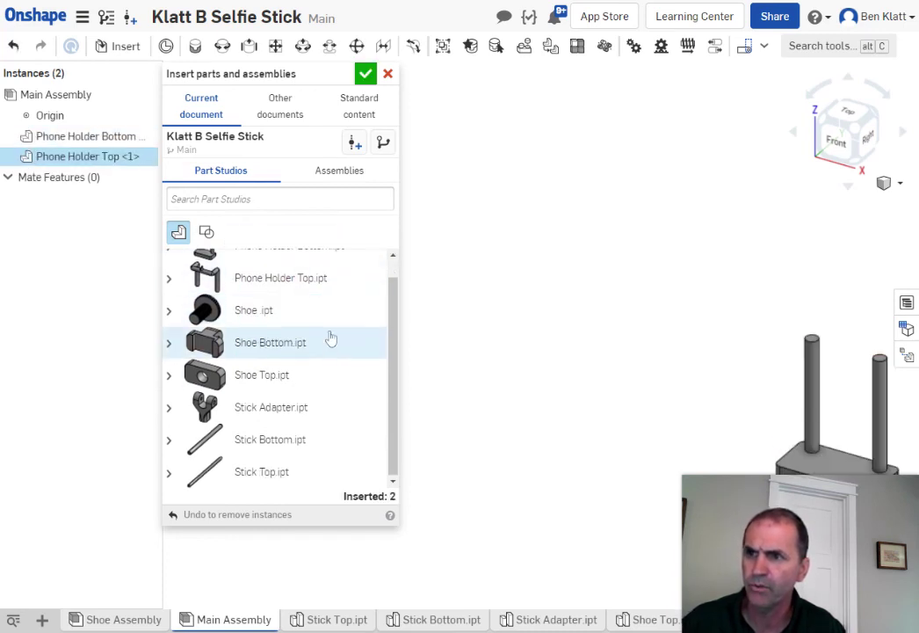
left_click(260, 406)
left_click(260, 437)
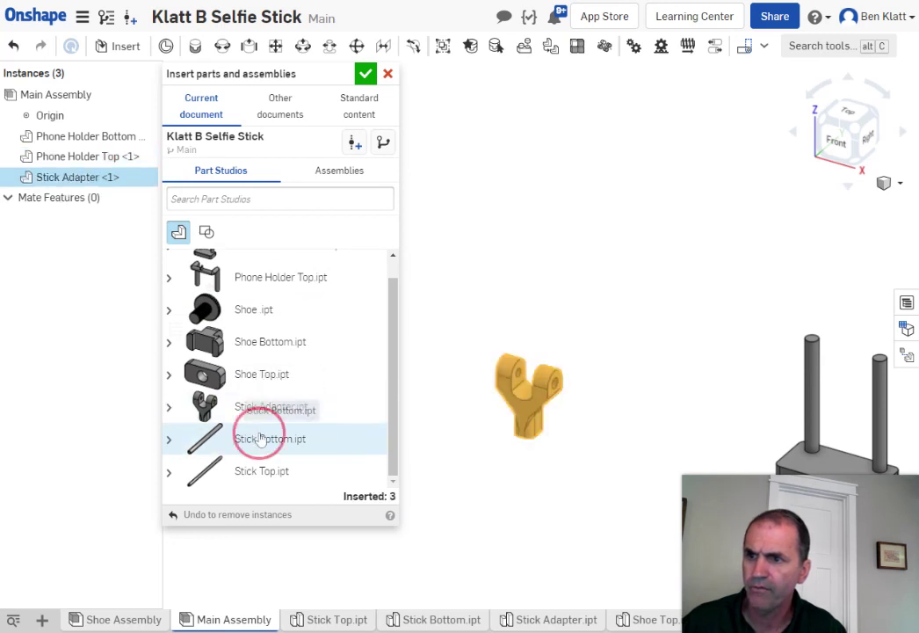
left_click(252, 474)
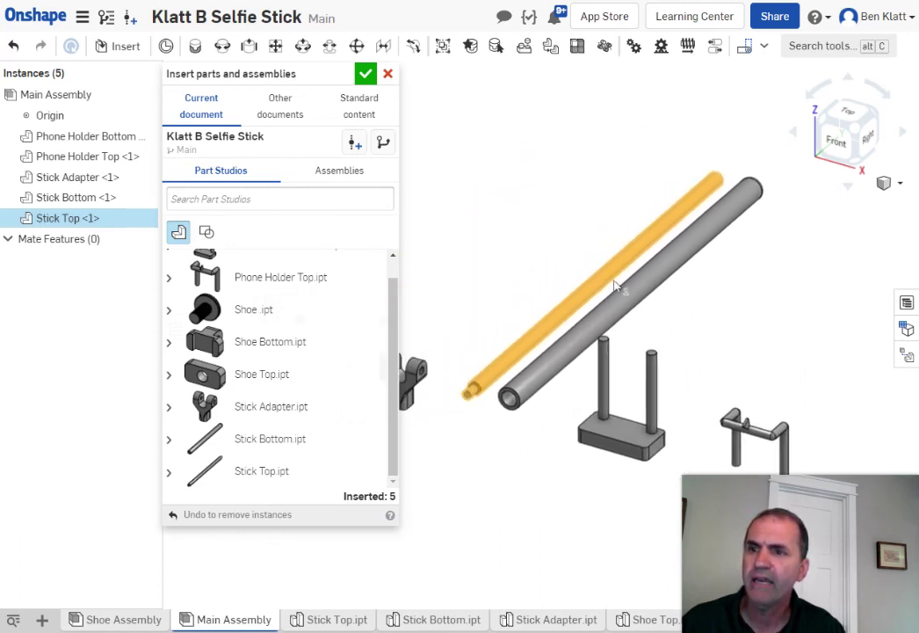
Insert Shoe Assembly as a subassembly above Stick Adapter and finish inserting.
left_click(334, 172)
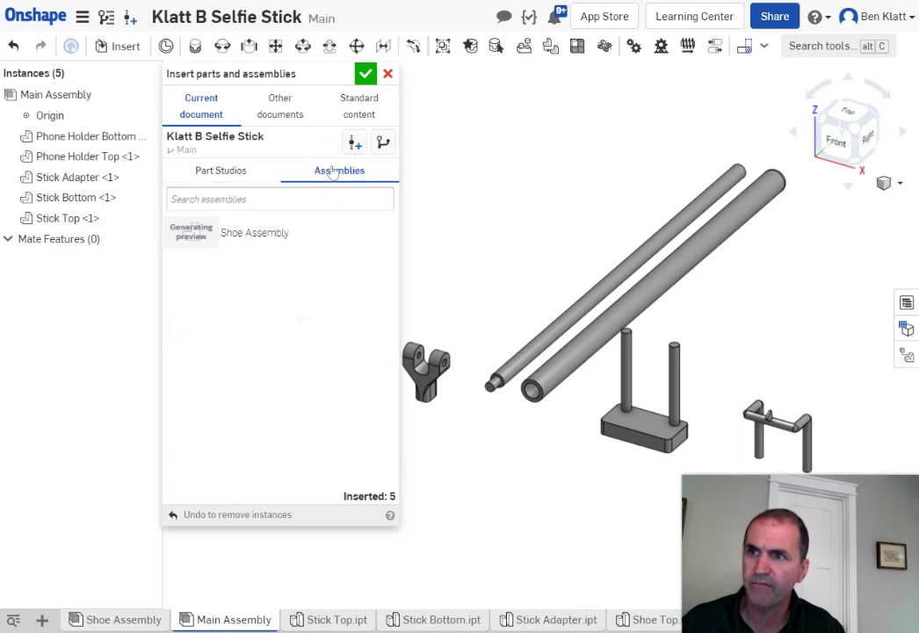
left_click(247, 240)
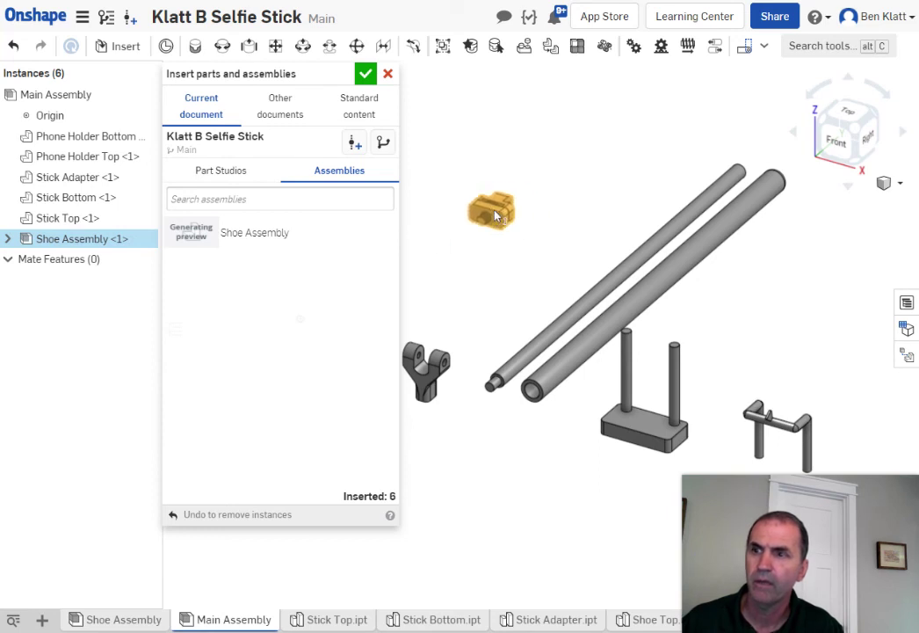
left_click(497, 215)
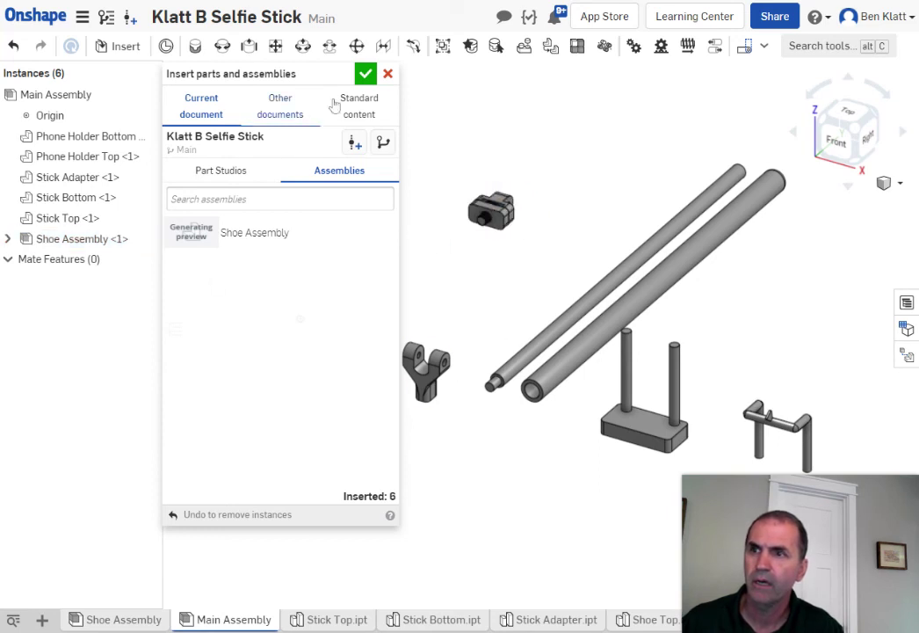
left_click(364, 75)
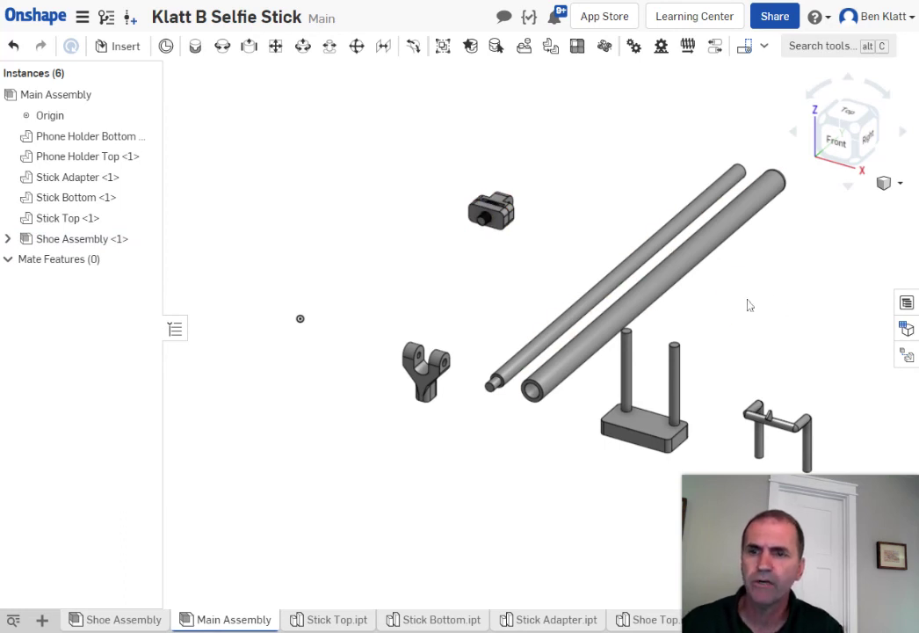
Rotate Stick Bottom 90 degrees with the triad manipulator so that it stands vertically.
mouse_move(748, 305)
right_mouse_down()
mouse_move(697, 294)
mouse_move(759, 300)
mouse_move(751, 293)
right_mouse_up()
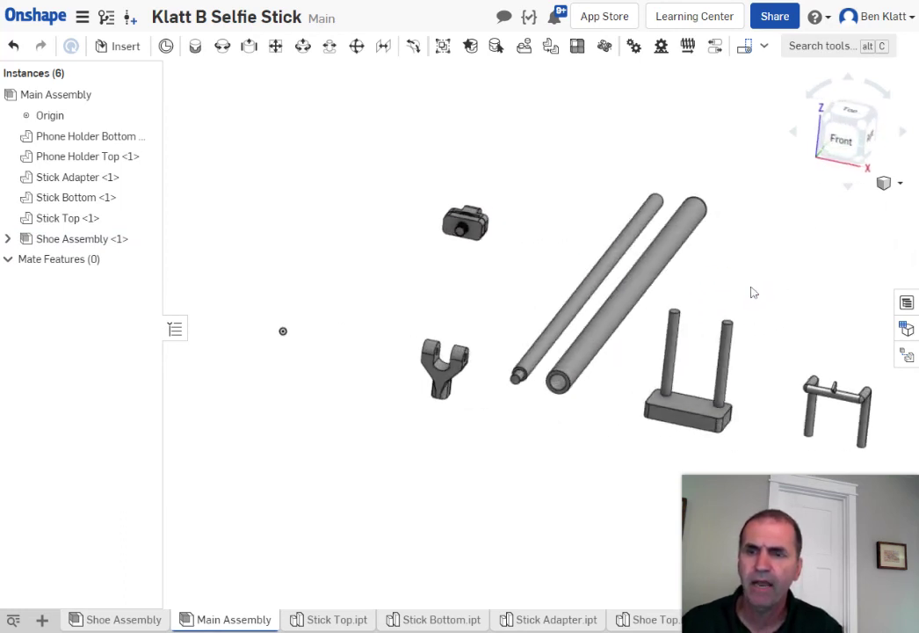
middle_click_drag(751, 292, 591, 229)
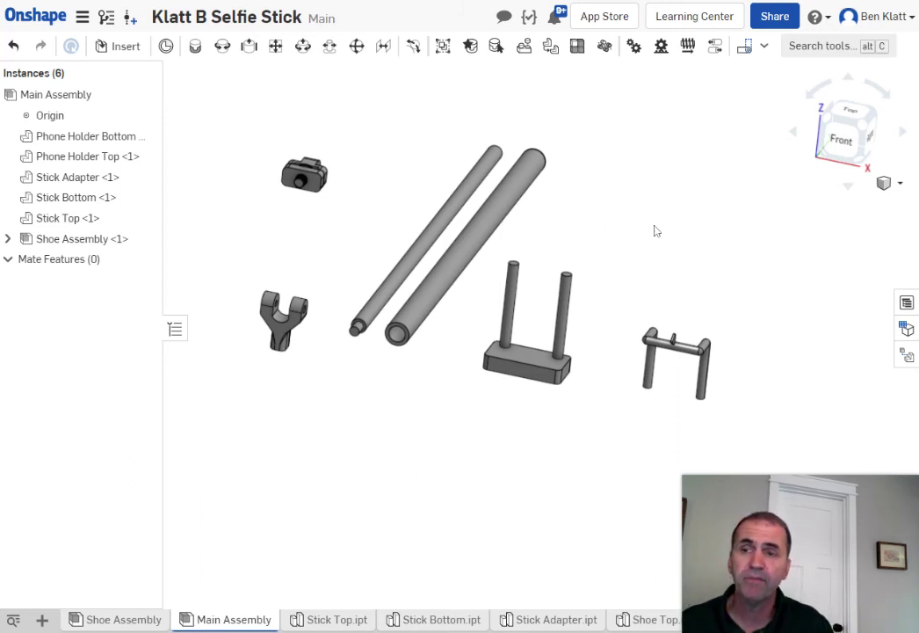
right_click_drag(653, 231, 644, 229)
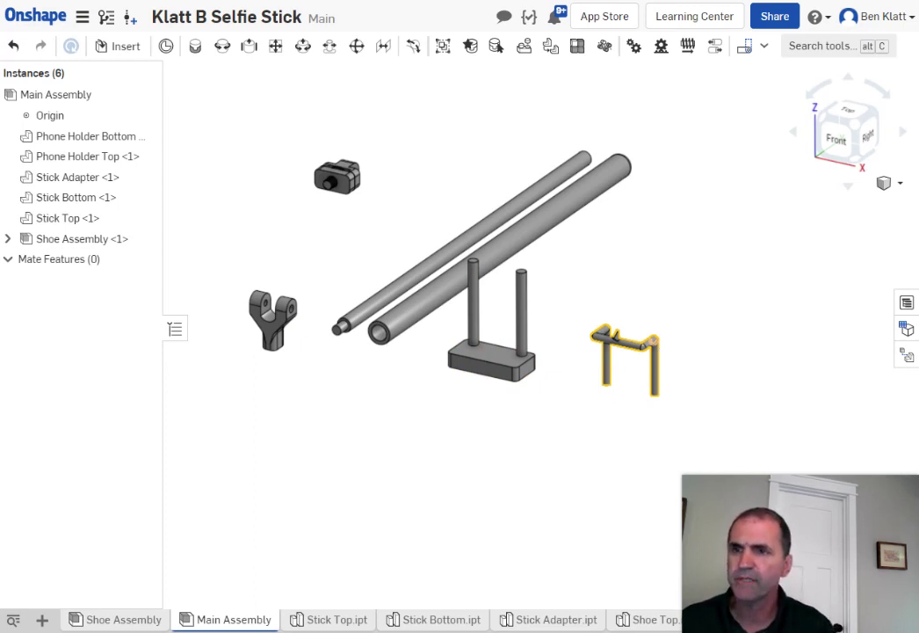
left_click(514, 243)
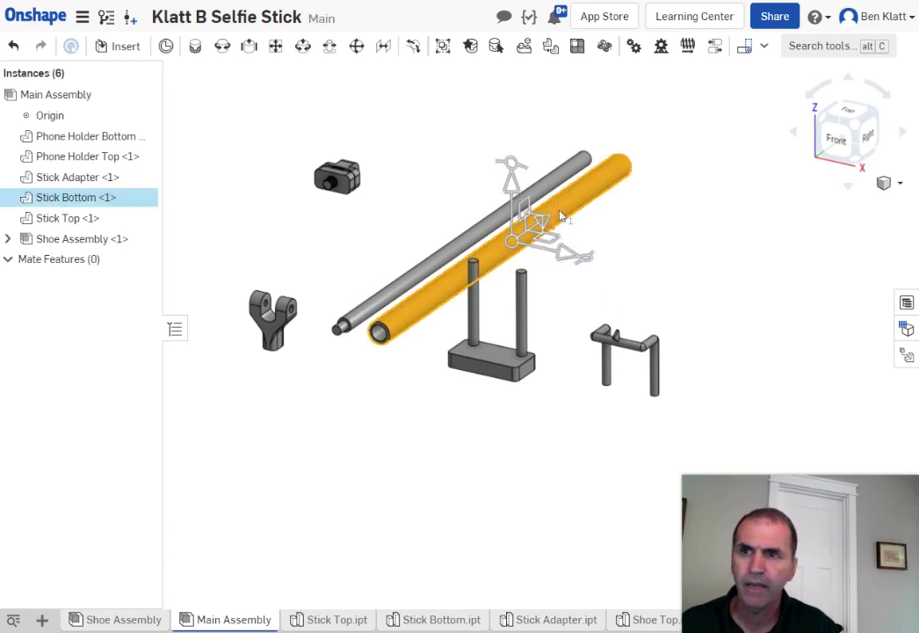
left_click_drag(554, 207, 518, 379)
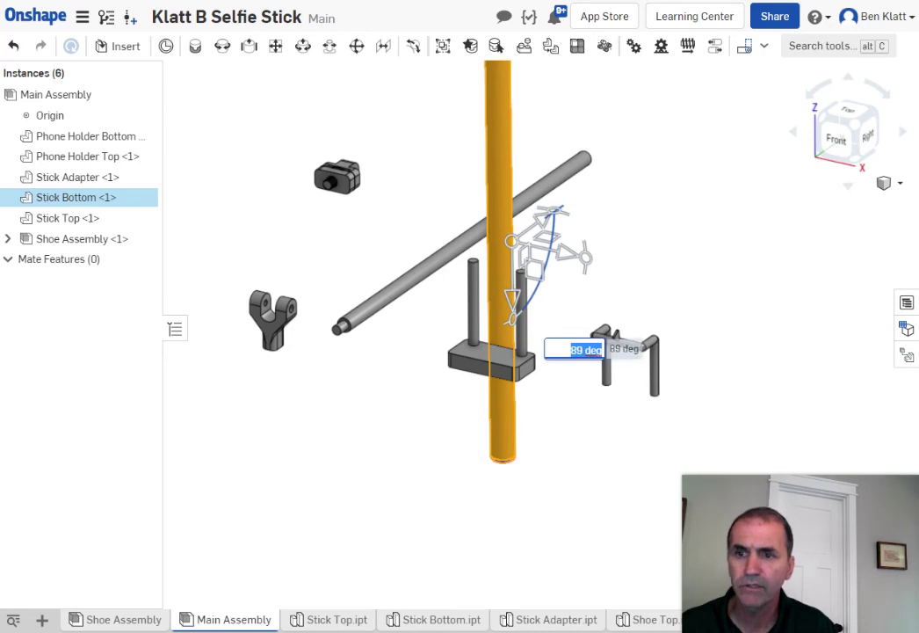
type("9")
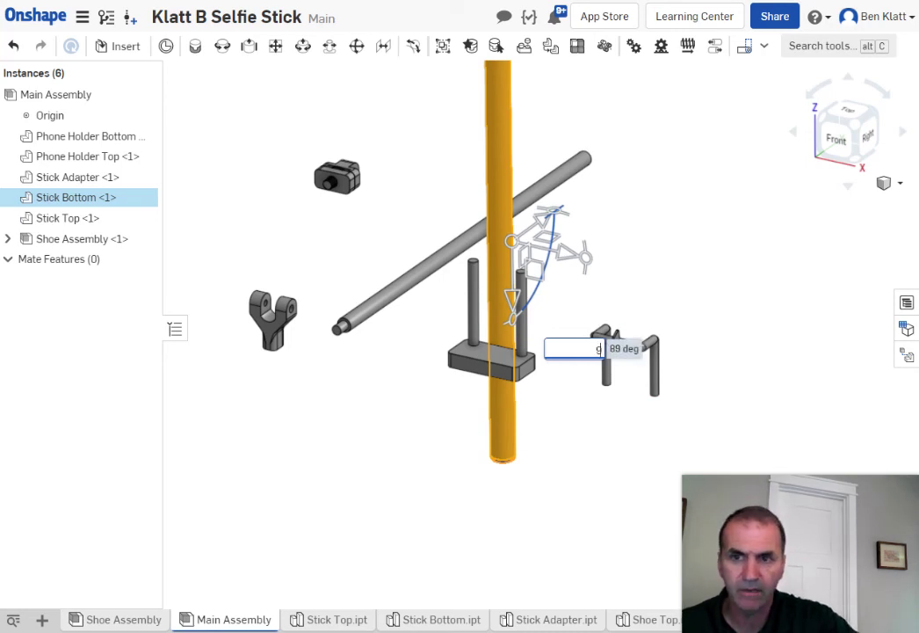
type("0")
key("Return")
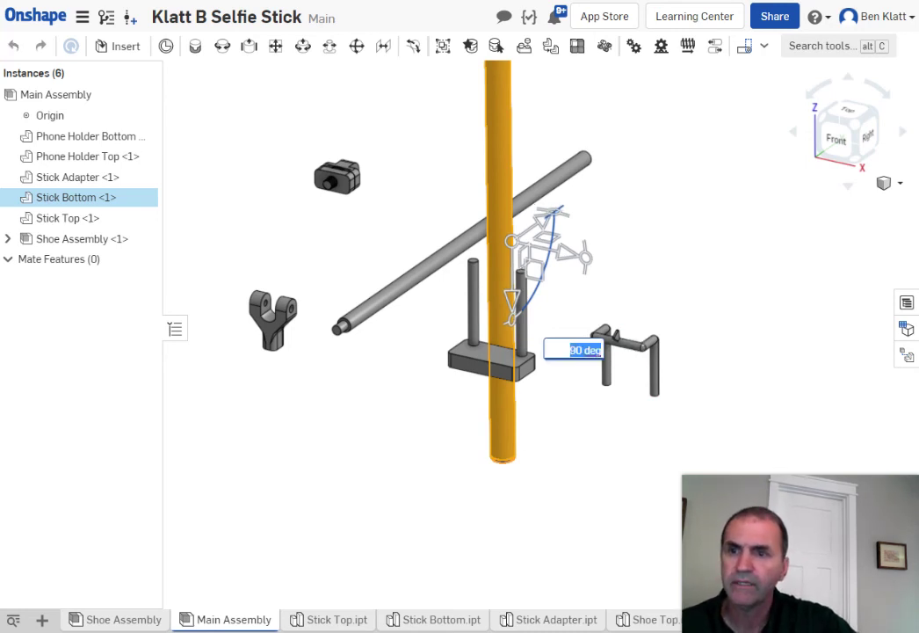
left_click(547, 393)
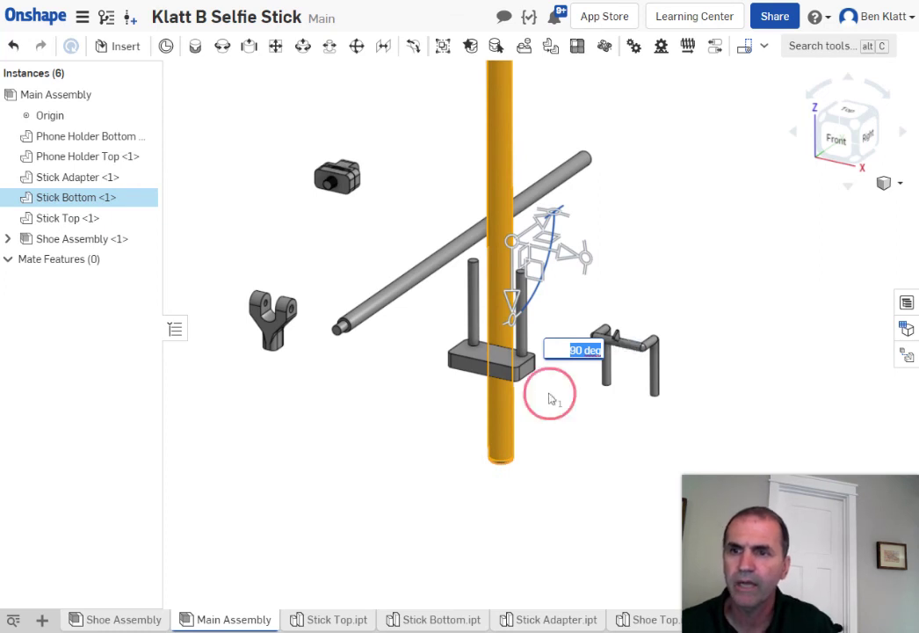
Fix the upright Stick Bottom in place as the grounded part of Main Assembly.
scroll(564, 372, "up", 2)
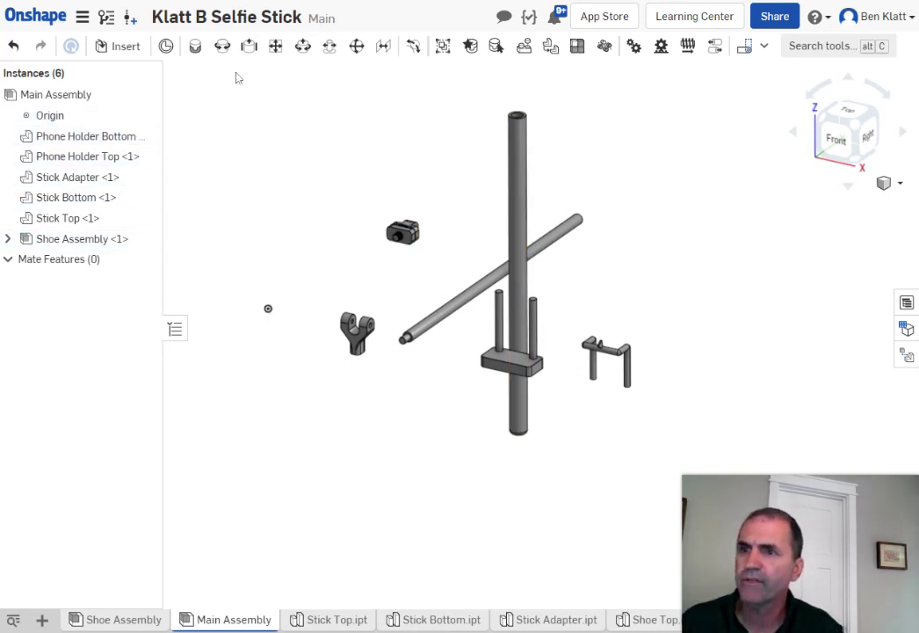
right_click(520, 169)
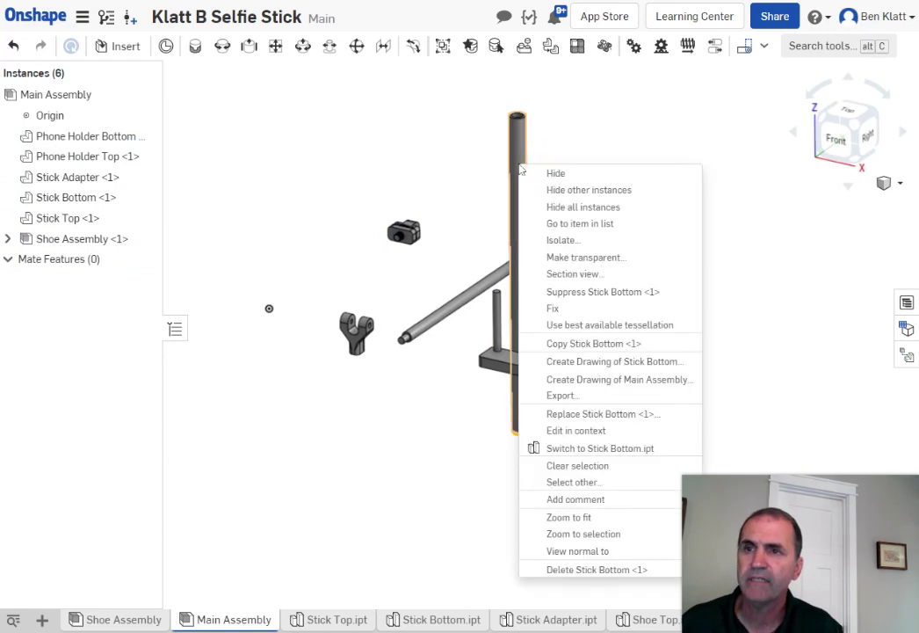
left_click(555, 306)
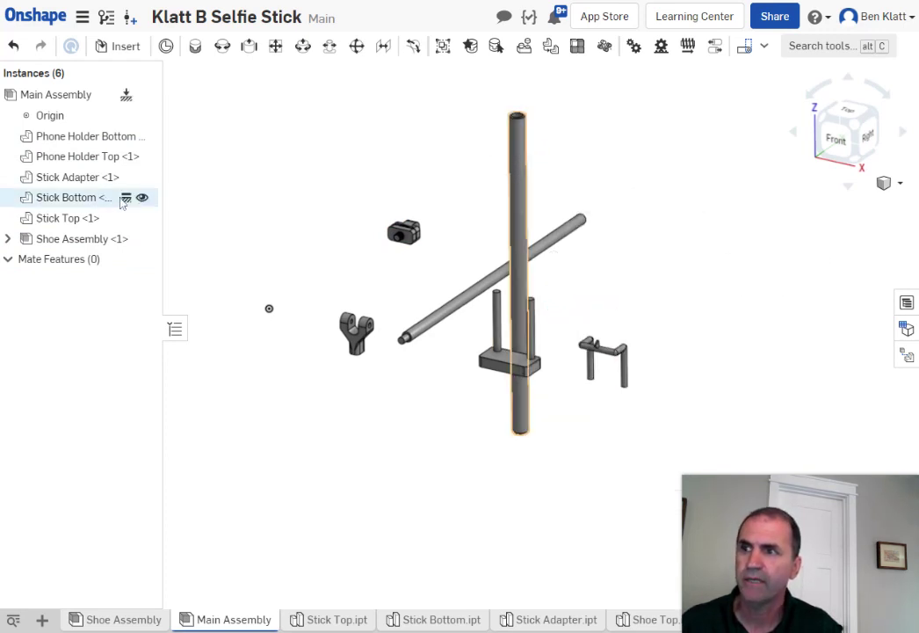
Move both phone holder parts to the right of Stick Bottom, and shift Stick Top upward.
scroll(744, 243, "up", 2)
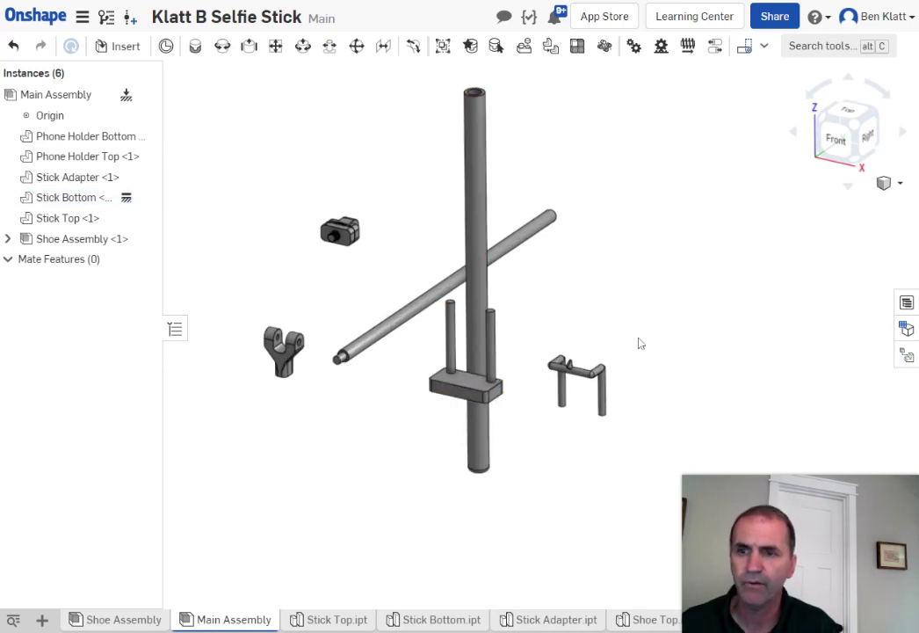
left_click(667, 325)
left_click_drag(587, 371, 642, 294)
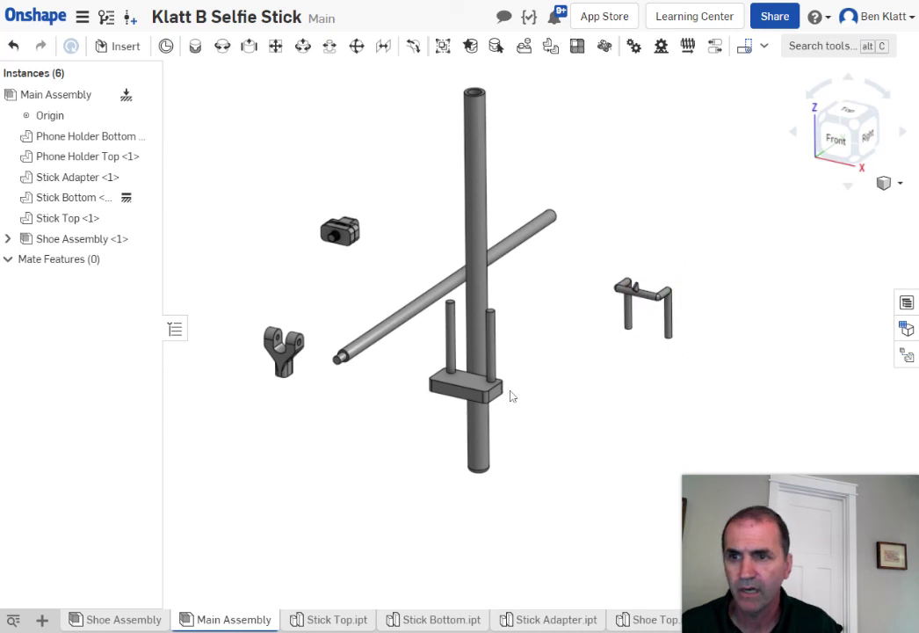
left_click_drag(512, 393, 633, 392)
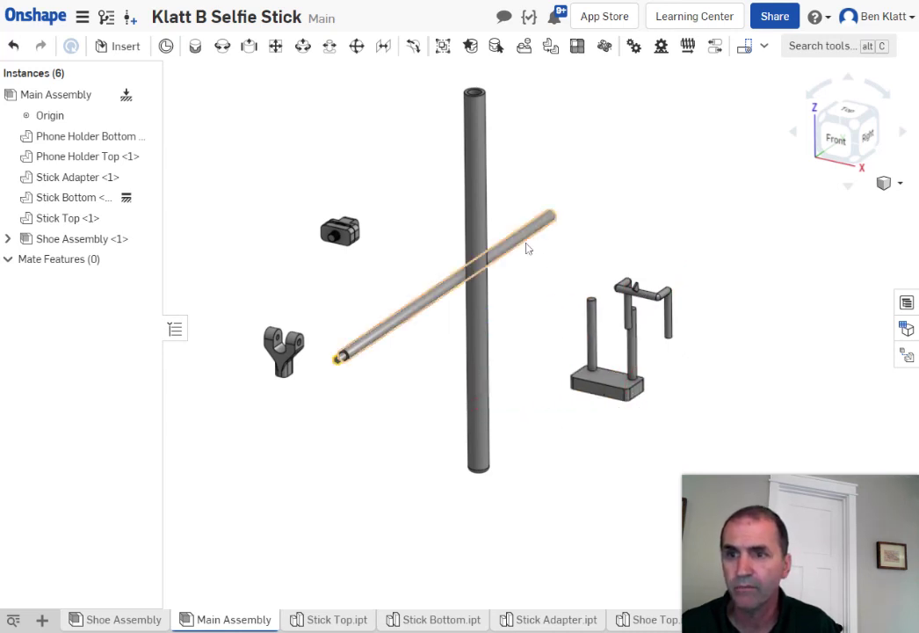
left_click_drag(527, 248, 529, 154)
left_click(547, 261)
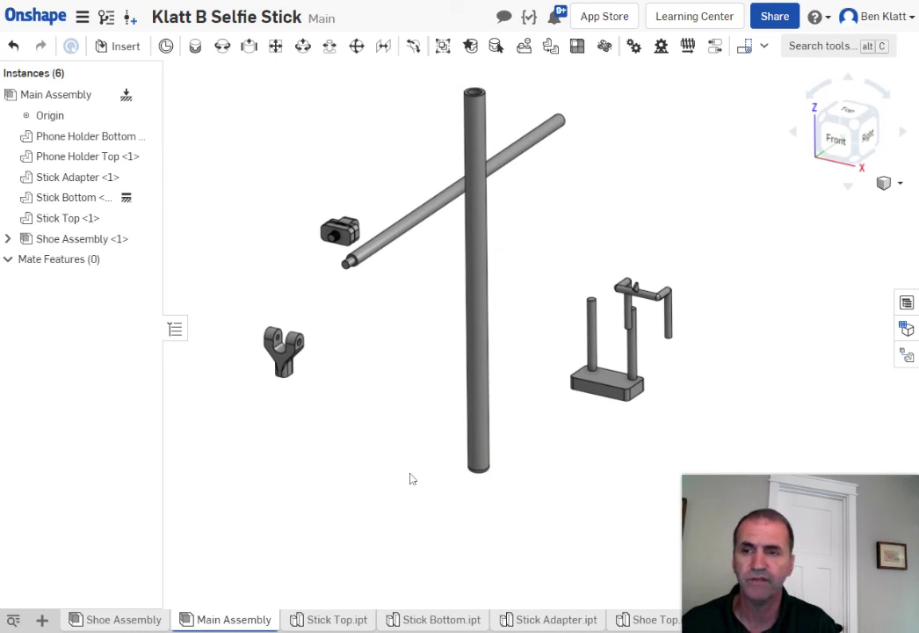
scroll(617, 172, "up", 2)
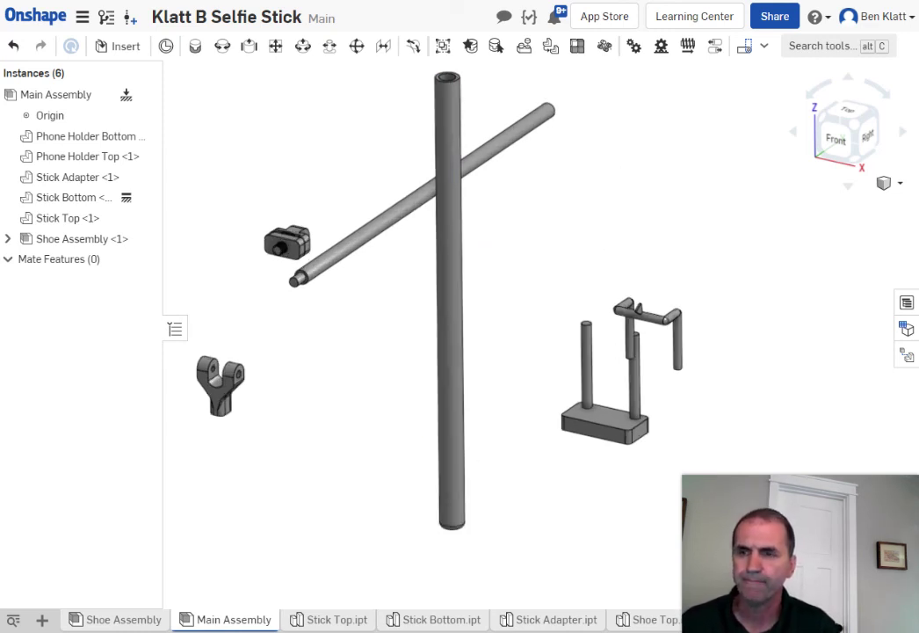
scroll(588, 199, "down", 2)
middle_click_drag(589, 201, 493, 370)
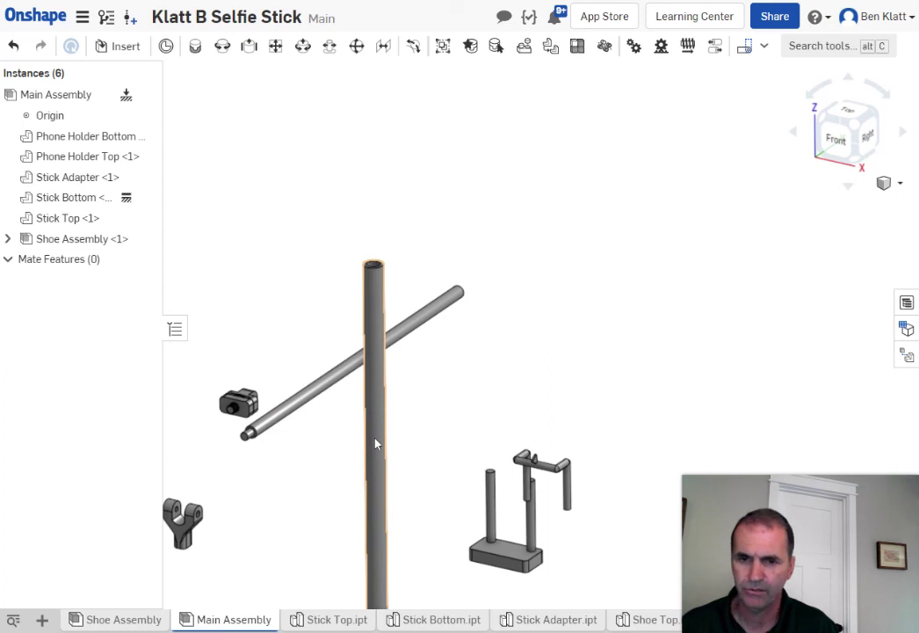
scroll(582, 343, "up", 2)
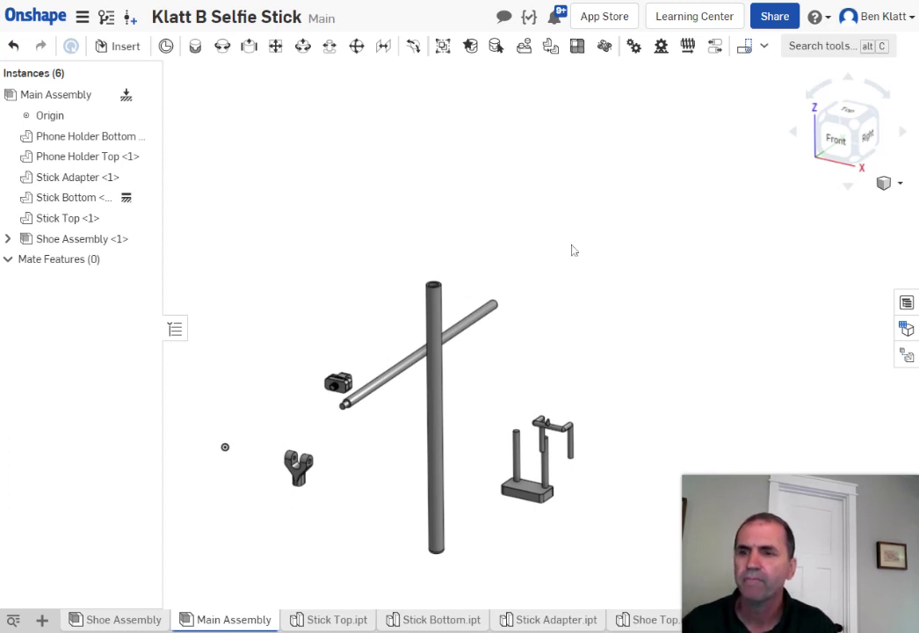
scroll(466, 350, "down", 2)
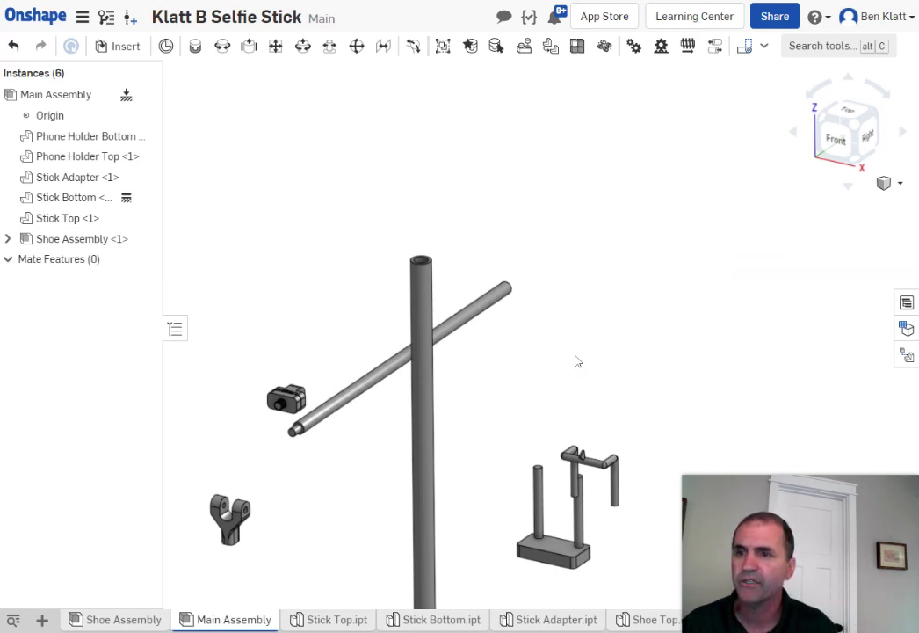
scroll(625, 307, "down", 2)
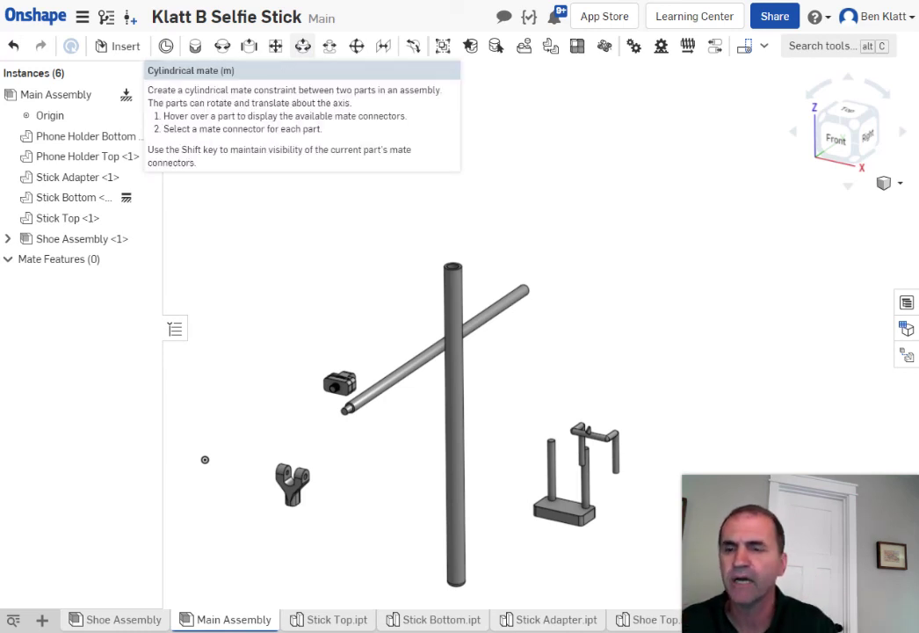
Add a cylindrical mate joining the centre of Stick Top's plain end to the mid-length mate connector of Stick Bottom.
left_click(302, 47)
scroll(544, 291, "down", 3)
scroll(528, 285, "up", 6)
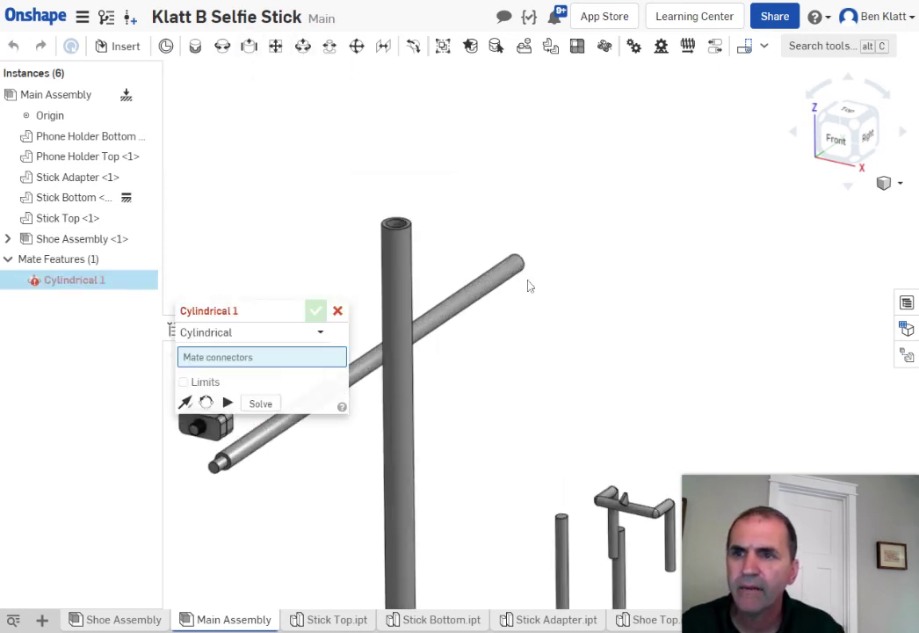
scroll(528, 285, "up", 5)
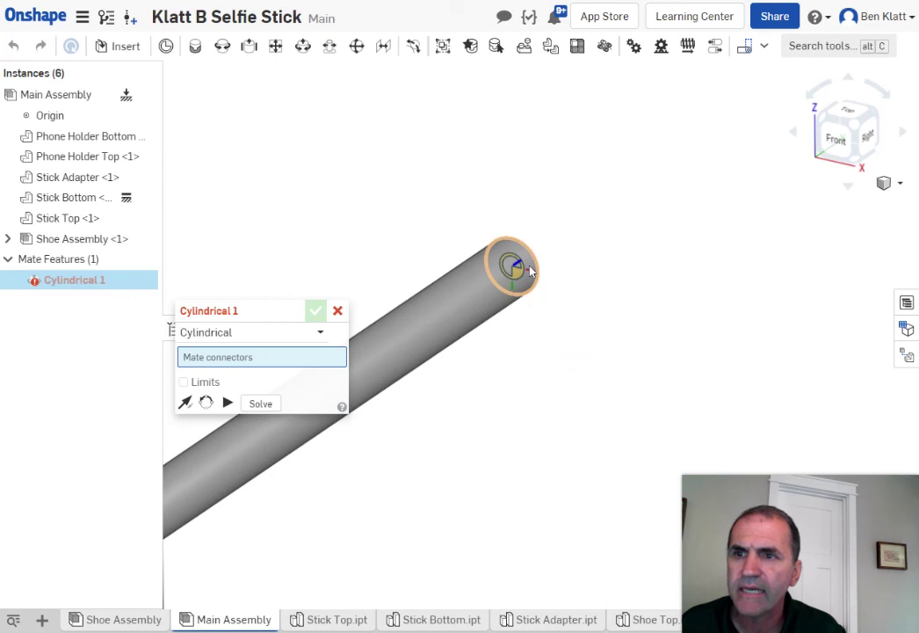
left_click(530, 271)
scroll(606, 236, "down", 5)
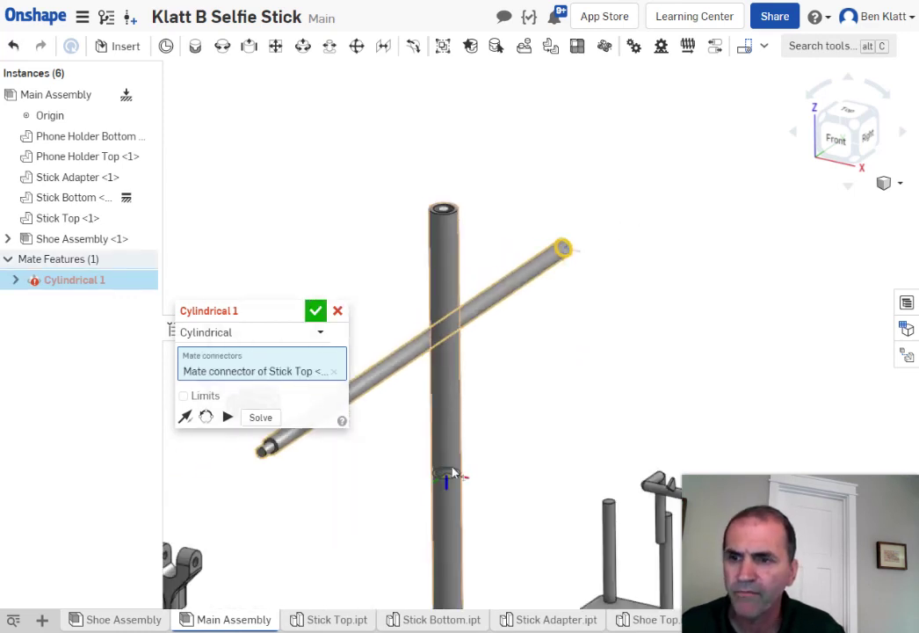
scroll(453, 472, "down", 3)
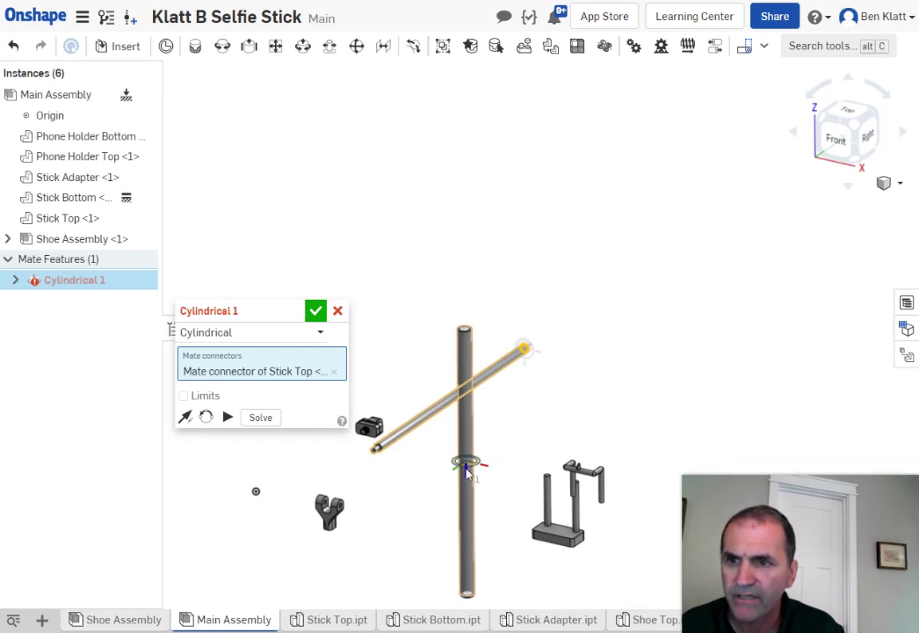
left_click(466, 472)
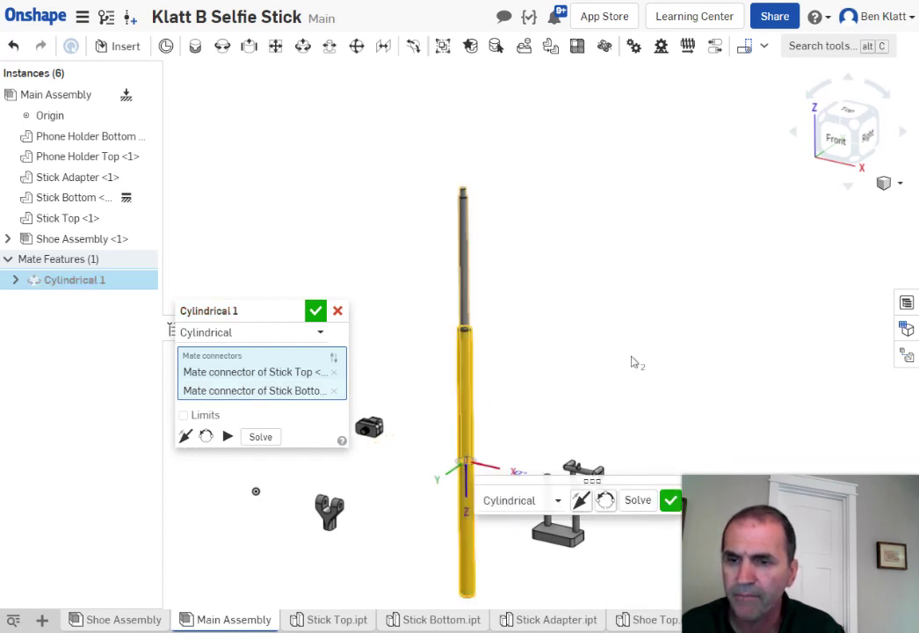
scroll(632, 359, "down", 1)
middle_click_drag(629, 356, 546, 272)
left_click(670, 499)
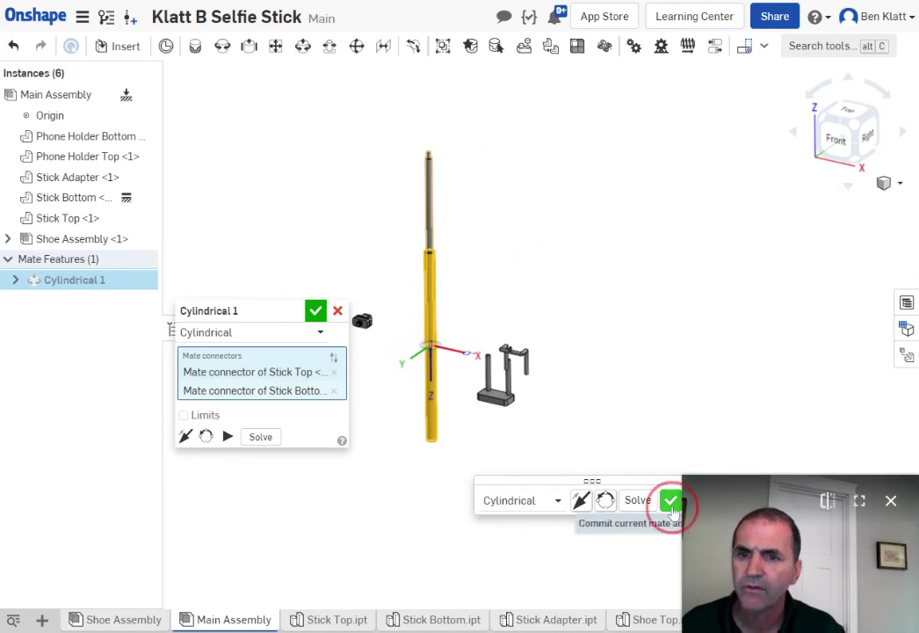
left_click(338, 310)
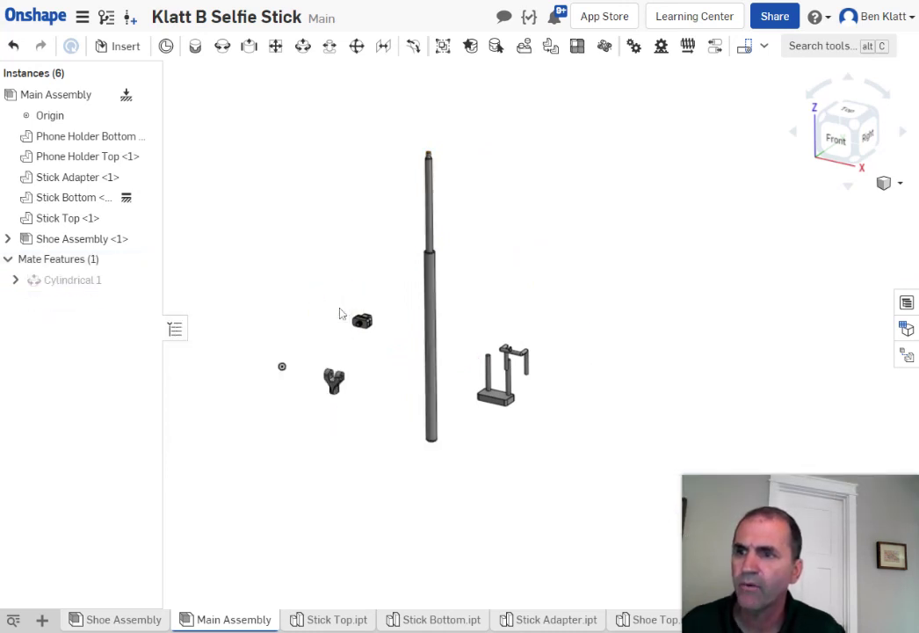
Move Stick Top along Stick Bottom to test the cylindrical mate, and inspect both ends of the telescoping stick.
left_click_drag(429, 186, 455, 221)
right_click_drag(467, 424, 427, 504)
scroll(406, 478, "up", 5)
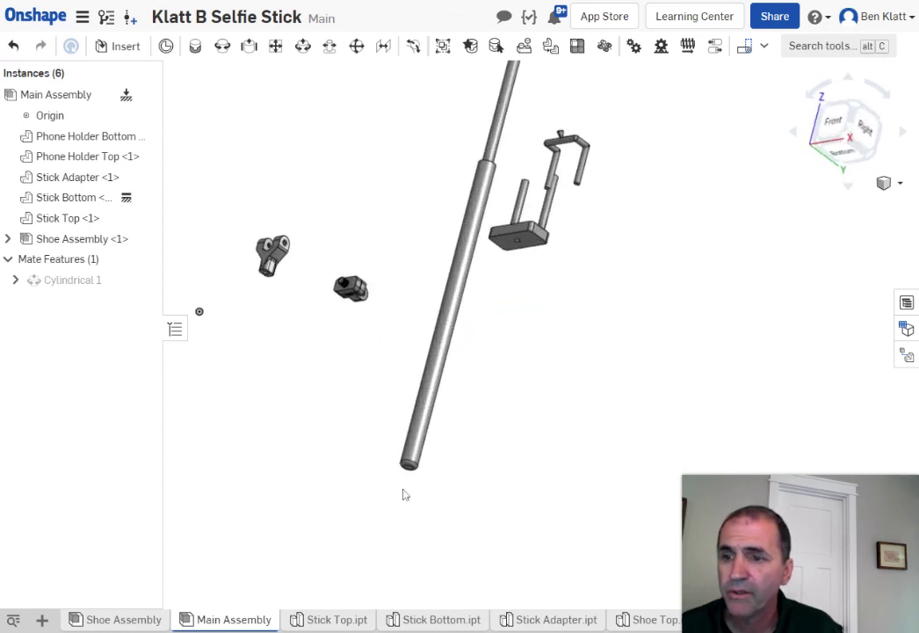
scroll(570, 315, "down", 4)
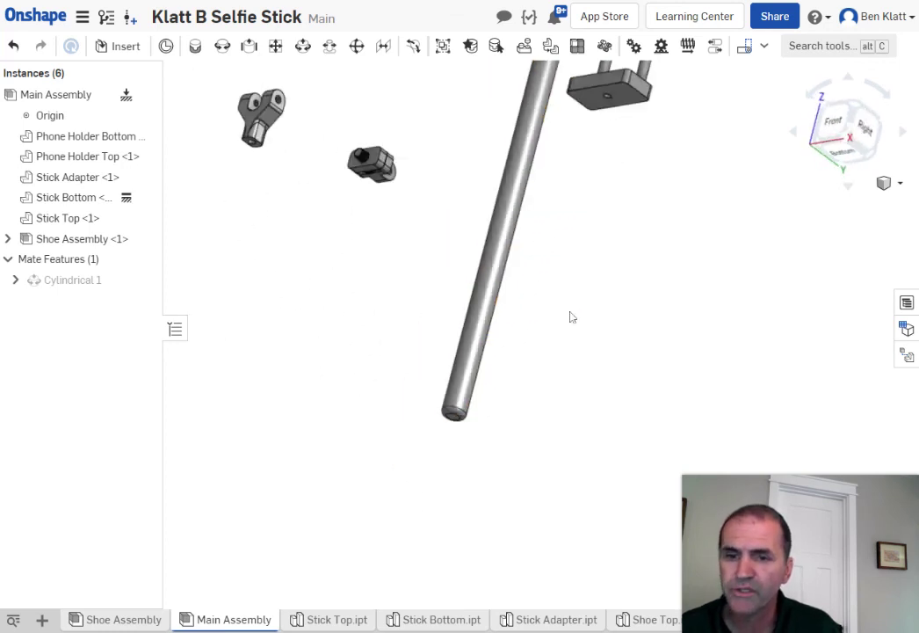
right_click_drag(574, 215, 551, 224)
scroll(550, 186, "up", 2)
scroll(546, 203, "down", 5)
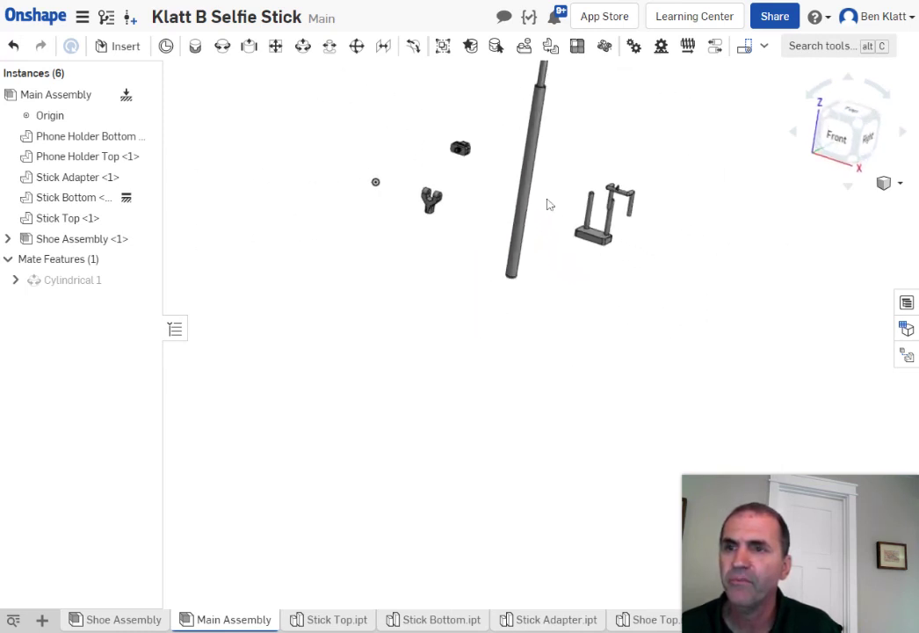
middle_click_drag(576, 158, 501, 371)
scroll(484, 281, "up", 4)
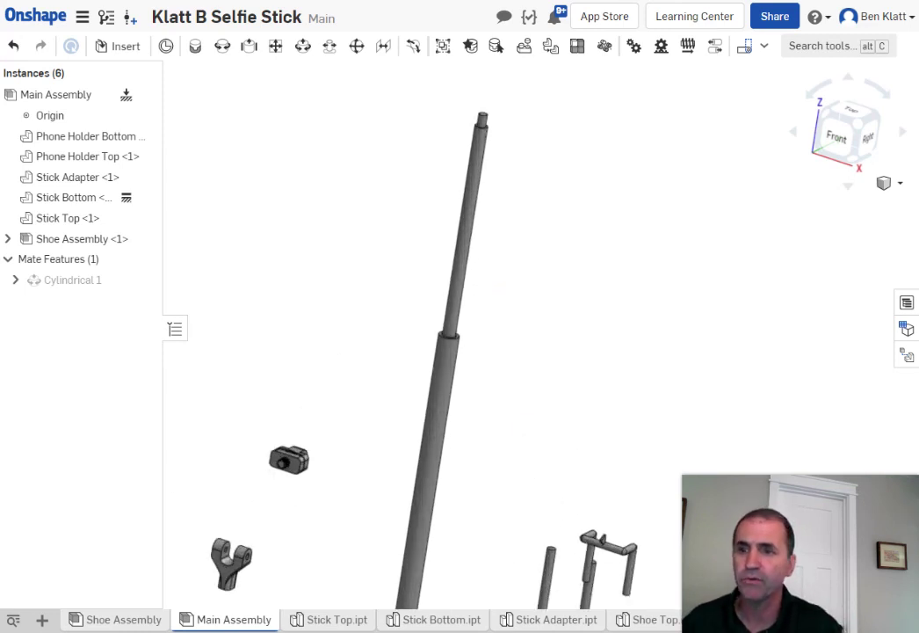
left_click(463, 250)
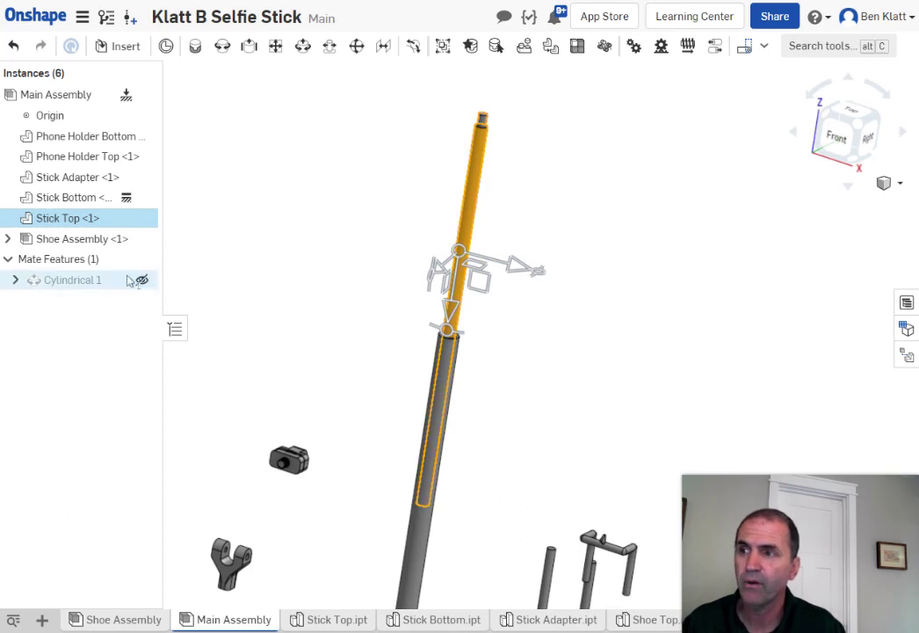
left_click(587, 244)
left_click(544, 244)
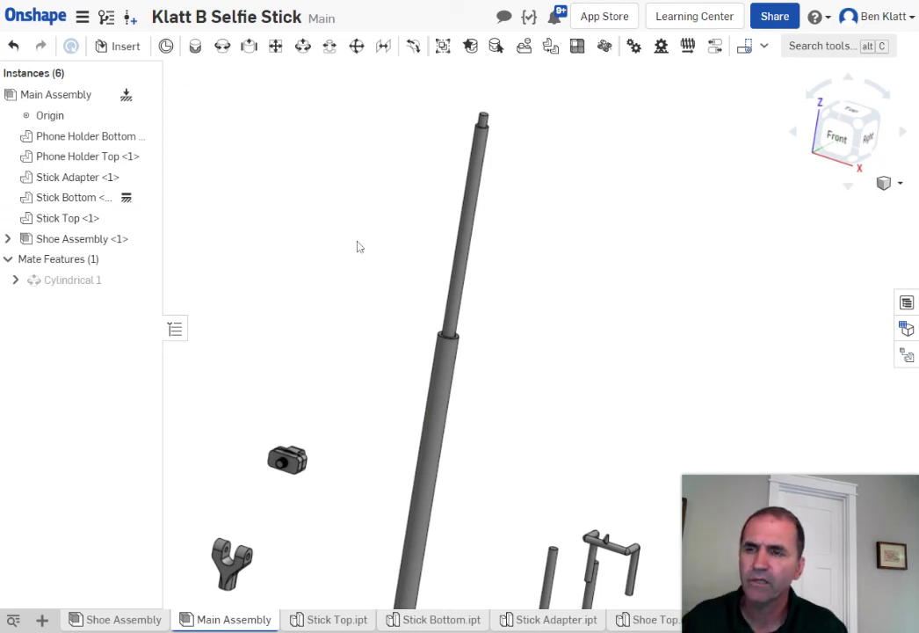
Flip the primary axis of the Cylindrical 1 mate, restore its original direction, and accept the mate.
right_click(66, 281)
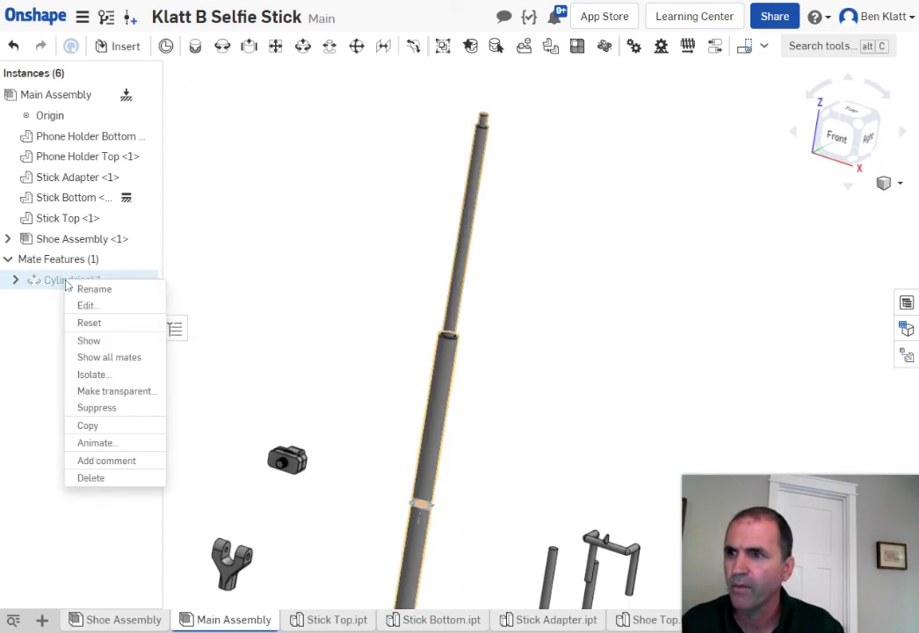
double_click(51, 280)
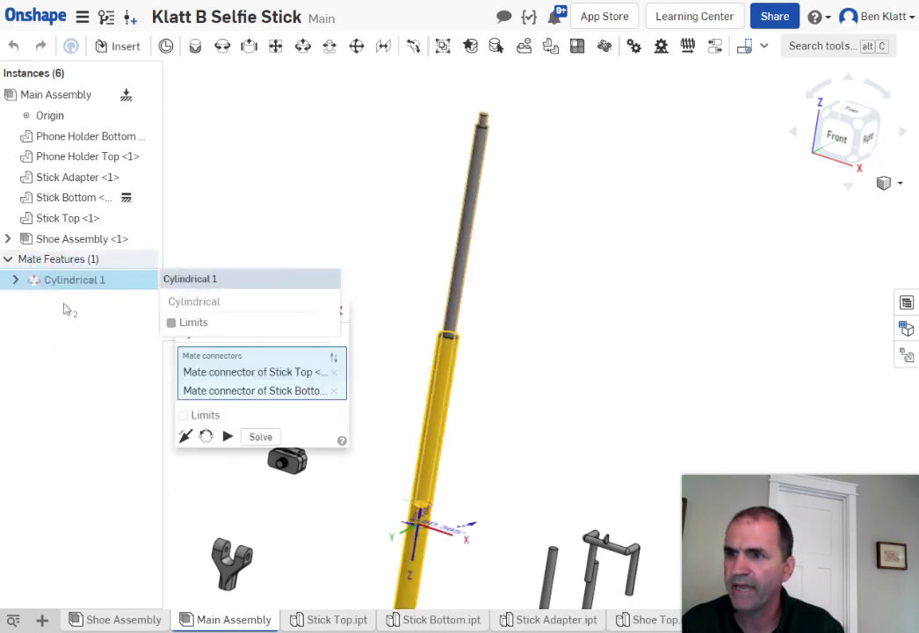
left_click(185, 437)
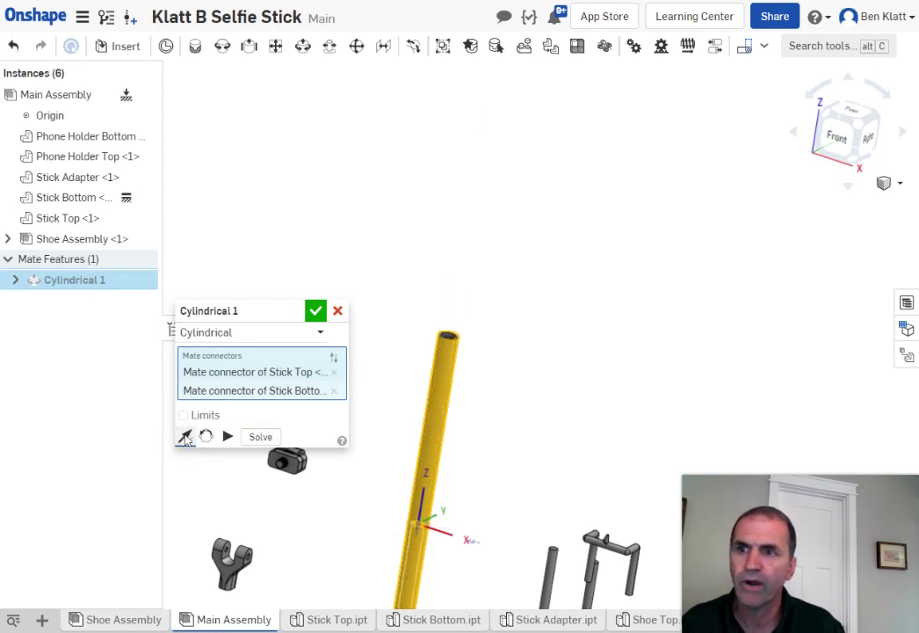
middle_click_drag(696, 457, 788, 106)
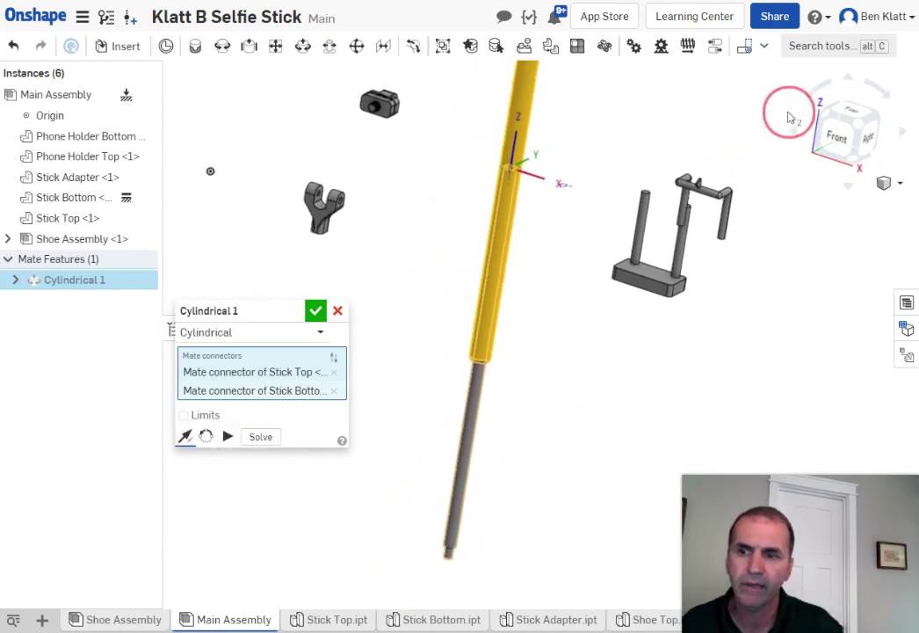
left_click(185, 437)
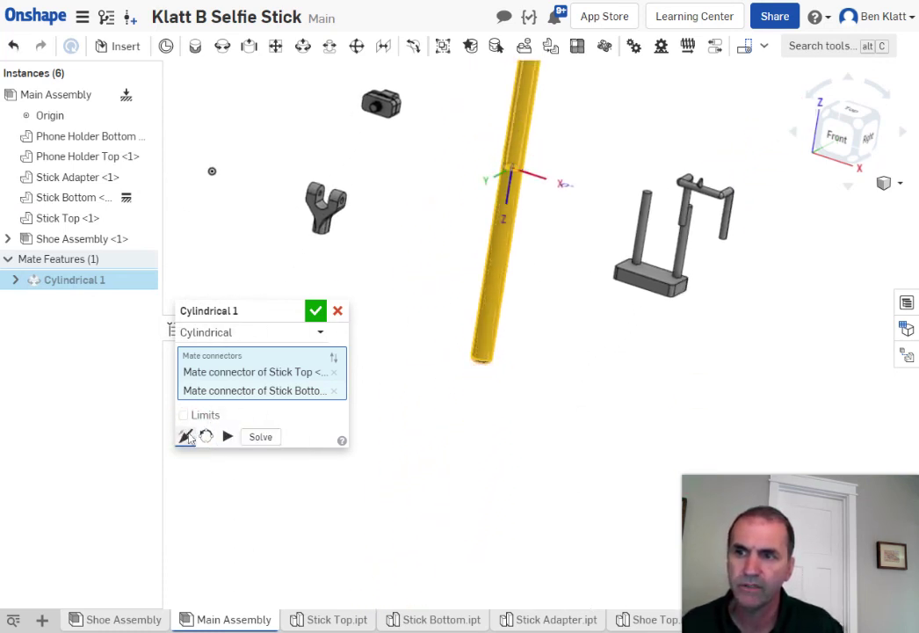
left_click(316, 310)
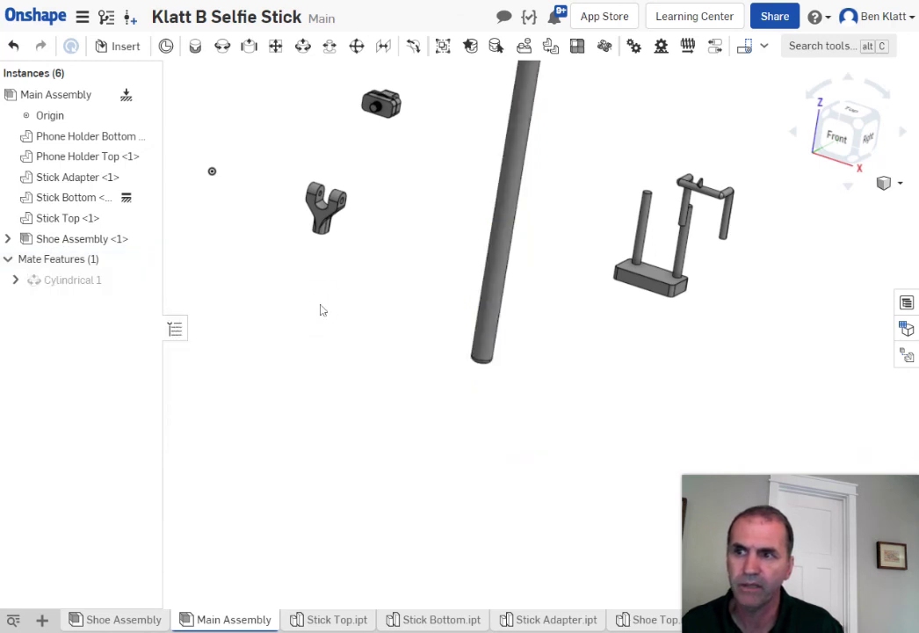
Slide Stick Top within Stick Bottom again to check its unrestricted travel.
scroll(481, 391, "down", 3)
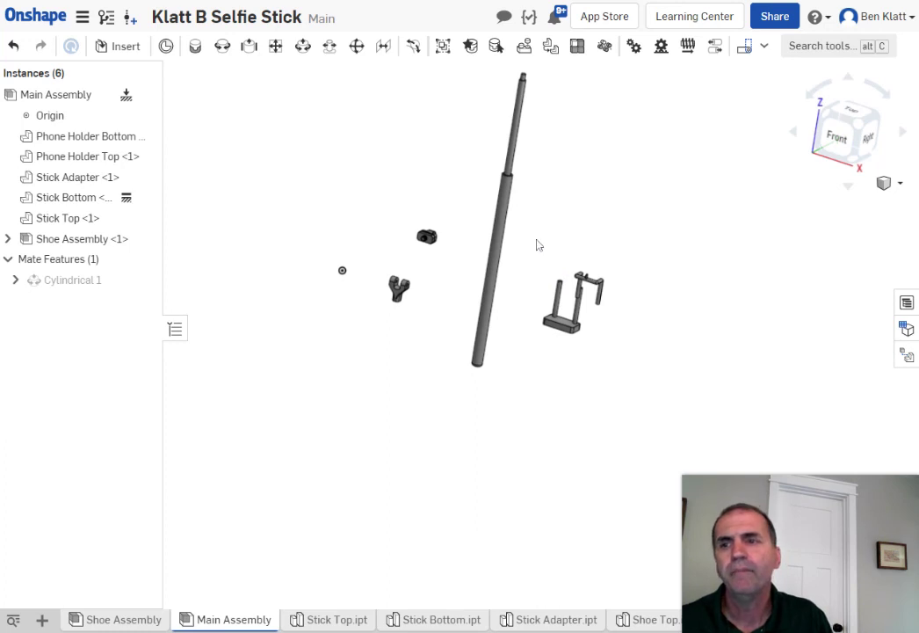
scroll(556, 184, "up", 3)
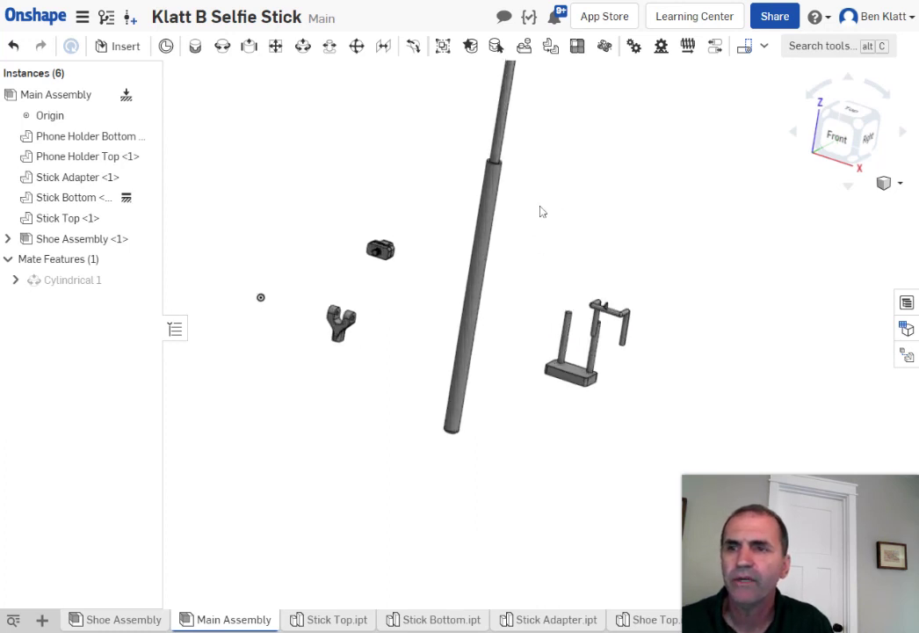
middle_click_drag(522, 259, 472, 357)
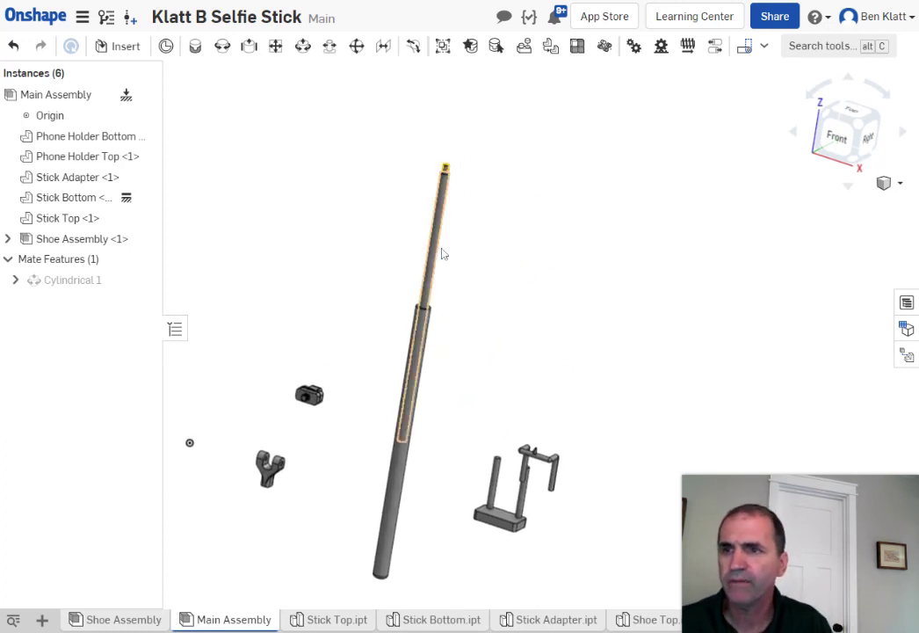
left_click_drag(433, 259, 479, 267)
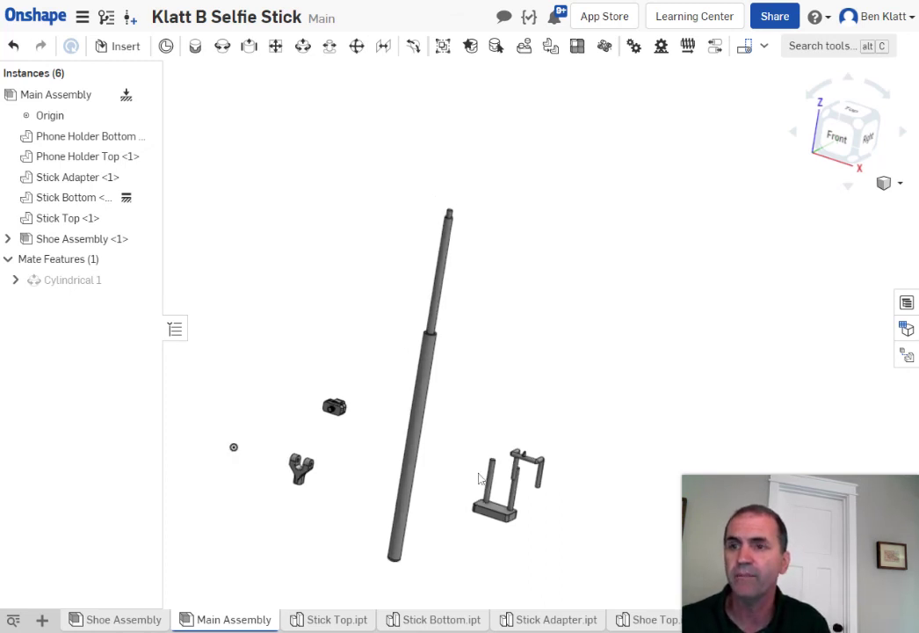
Open the Cylindrical 1 mate between Stick Top and Stick Bottom for editing and enable its limits.
middle_click_drag(646, 358, 585, 278)
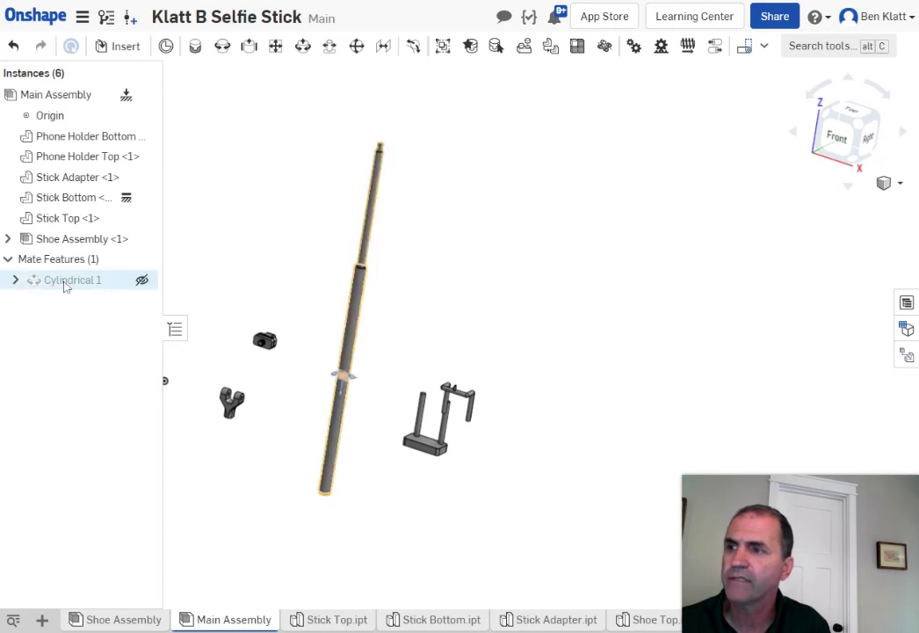
mouse_move(67, 285)
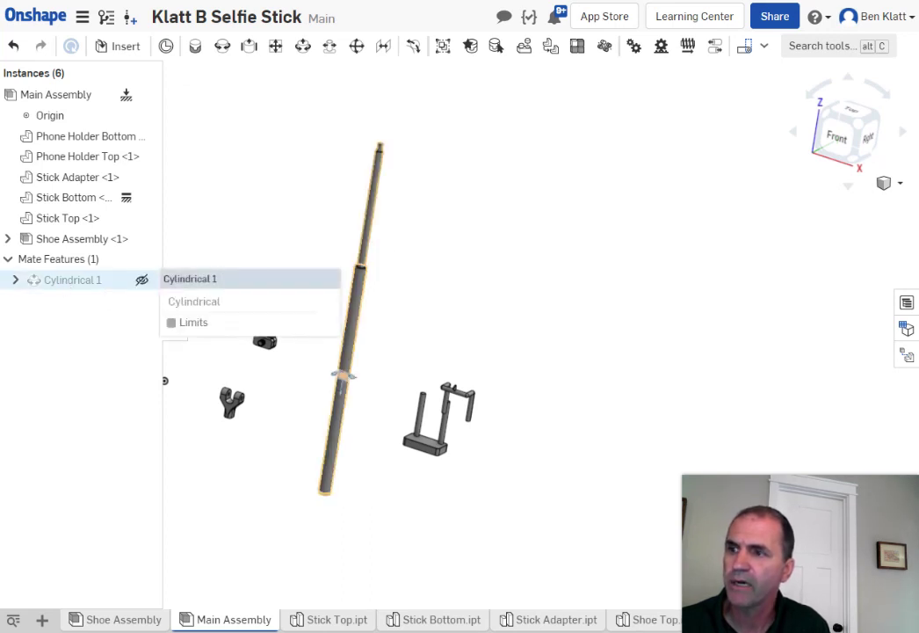
double_click(64, 280)
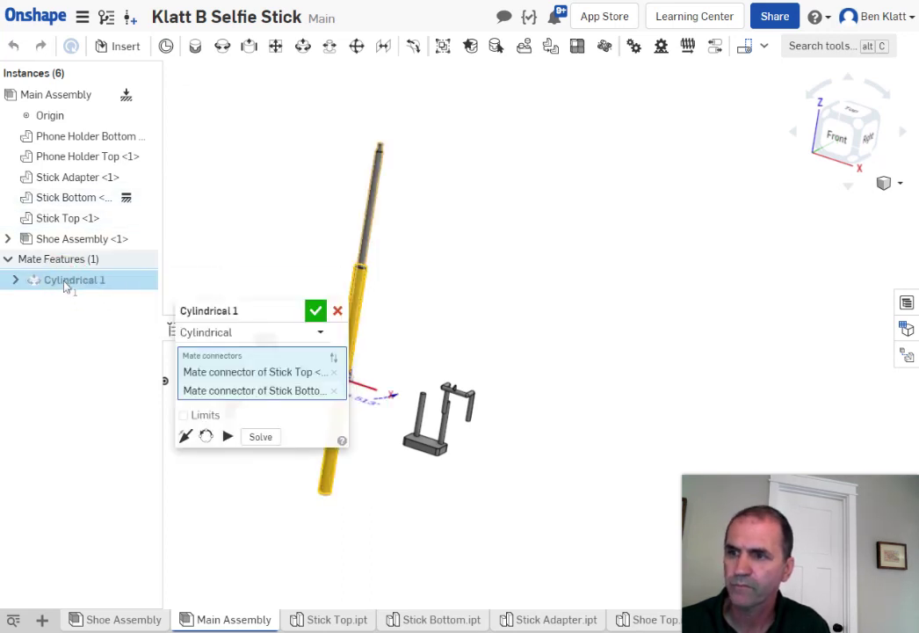
left_click(208, 420)
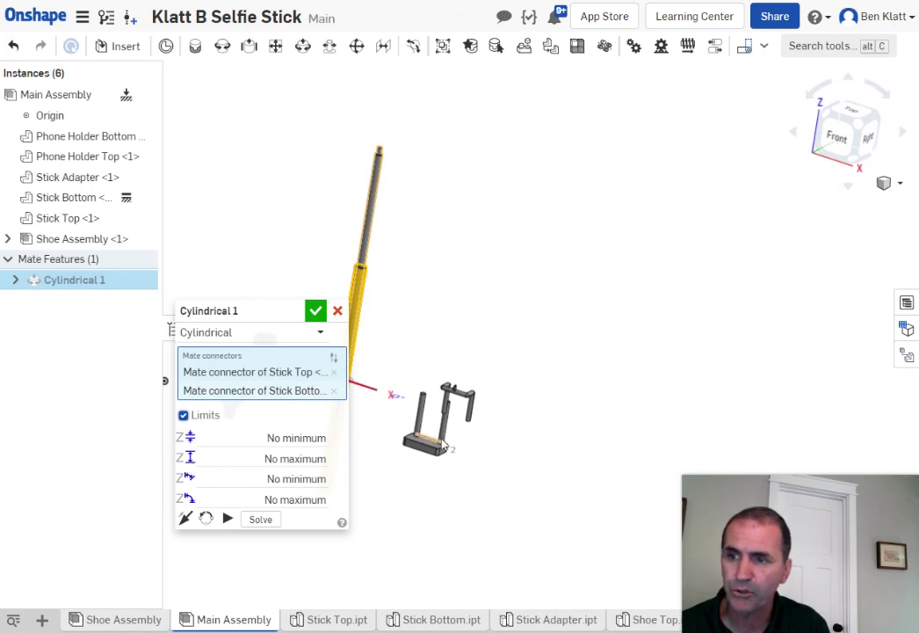
left_click_drag(448, 411, 629, 404)
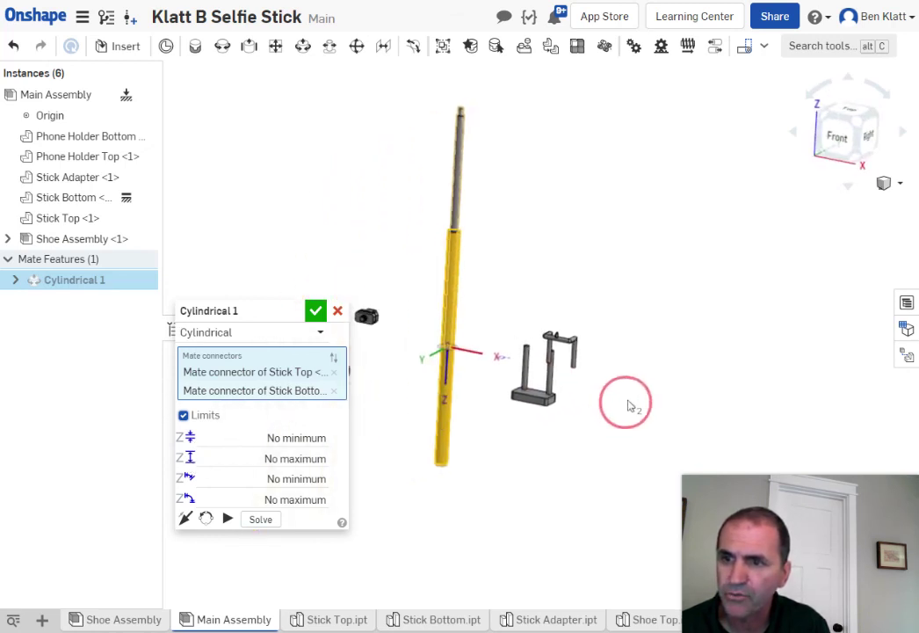
scroll(468, 401, "up", 3)
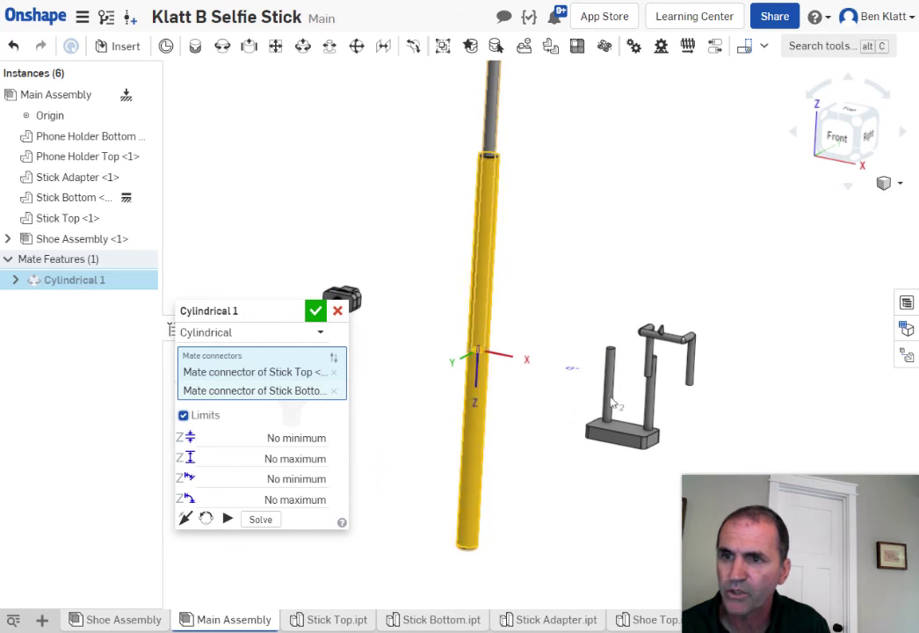
left_click(474, 365)
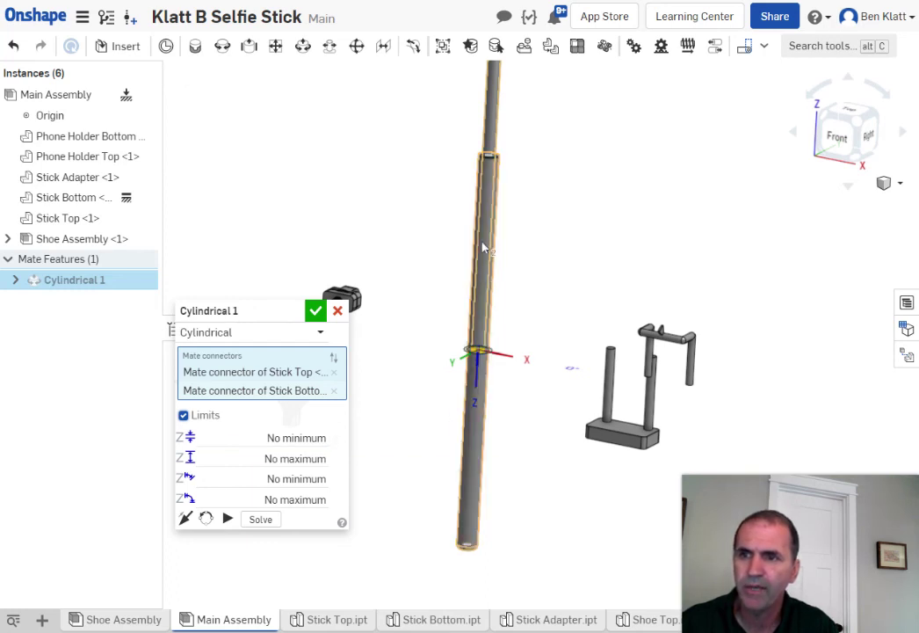
Set the mate's Z distance limits to a minimum of 0 in and a maximum of 10 in, and accept.
left_click(261, 432)
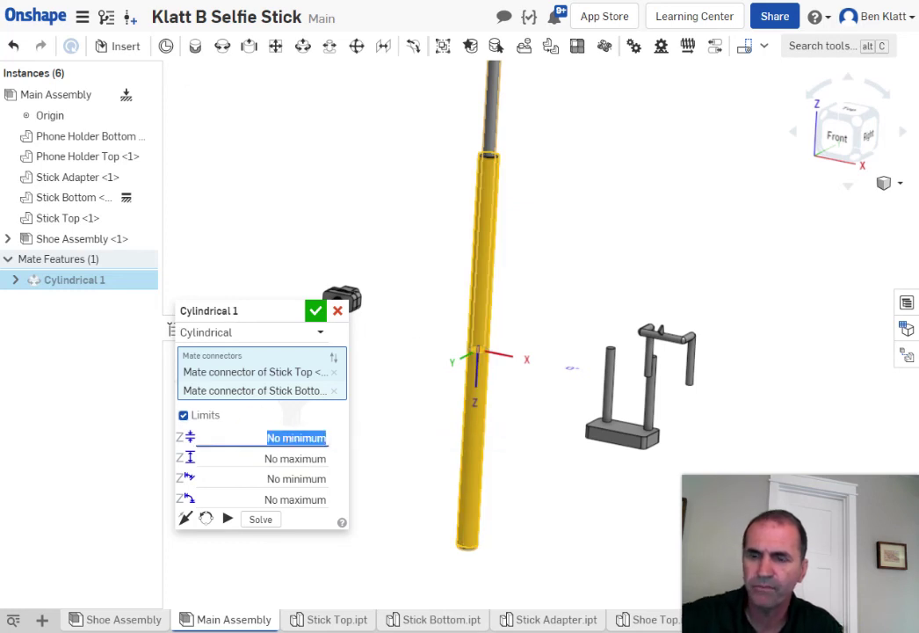
type("0")
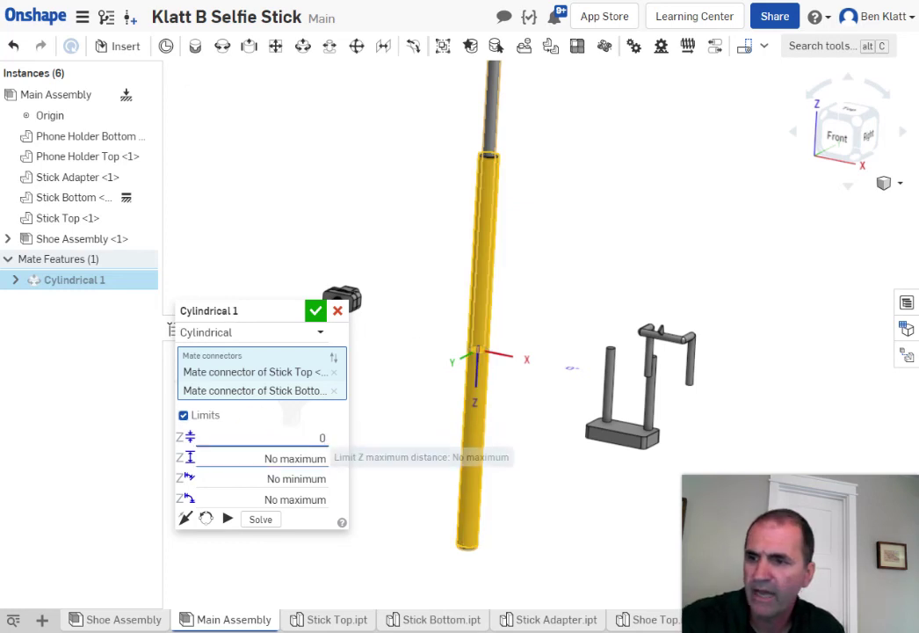
key("Tab")
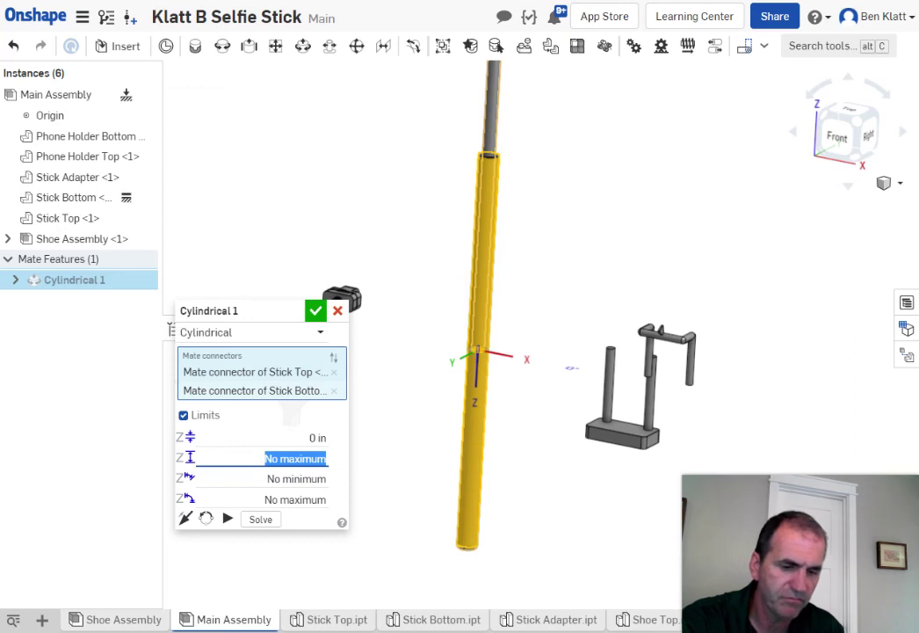
type("10")
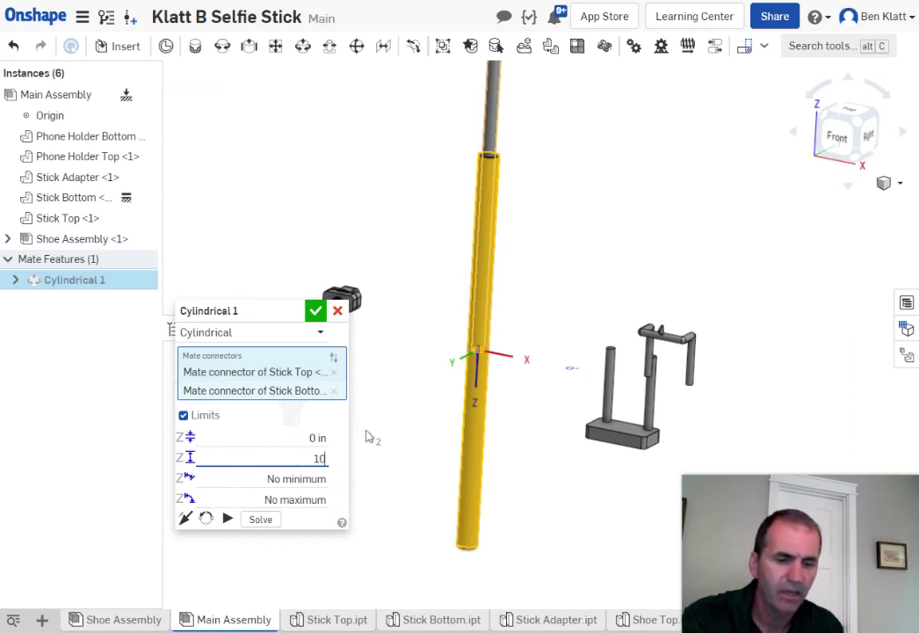
key("Return")
key("Return")
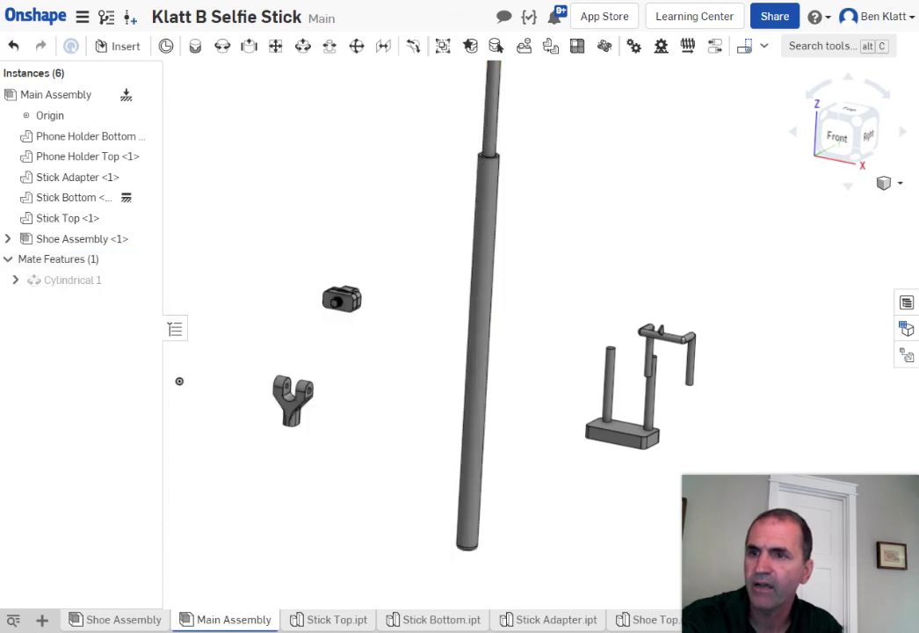
Try sliding Stick Top out of Stick Bottom to test the travel limits.
scroll(376, 447, "down", 3)
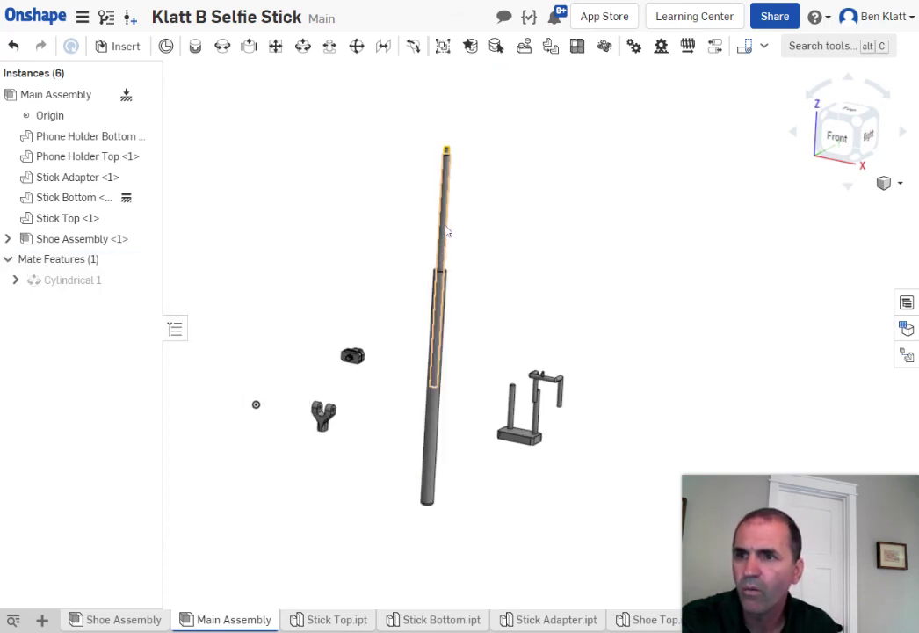
left_click(453, 200)
left_click_drag(454, 199, 464, 172)
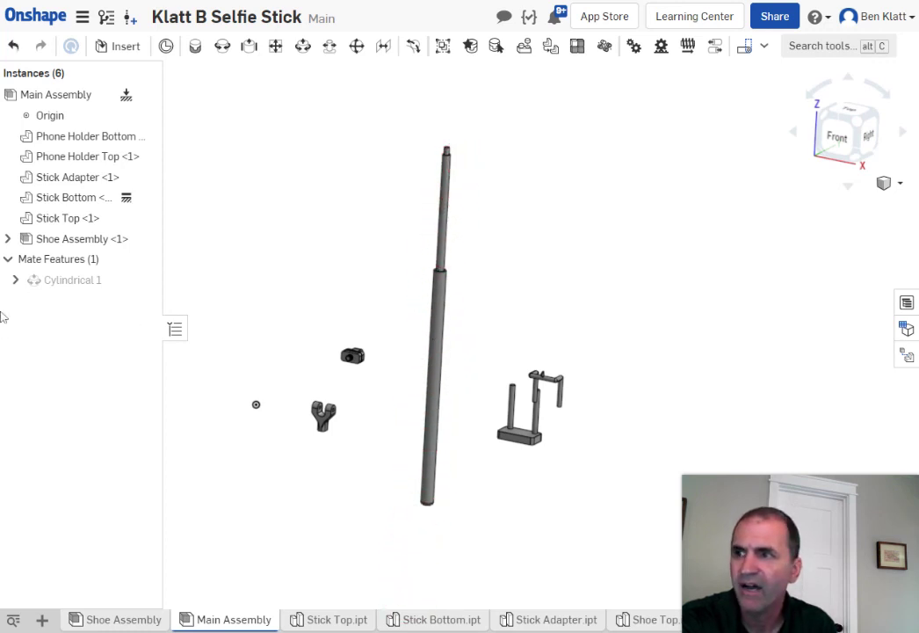
Reopen the Cylindrical 1 mate and try a maximum Z distance limit of -10 in.
double_click(61, 279)
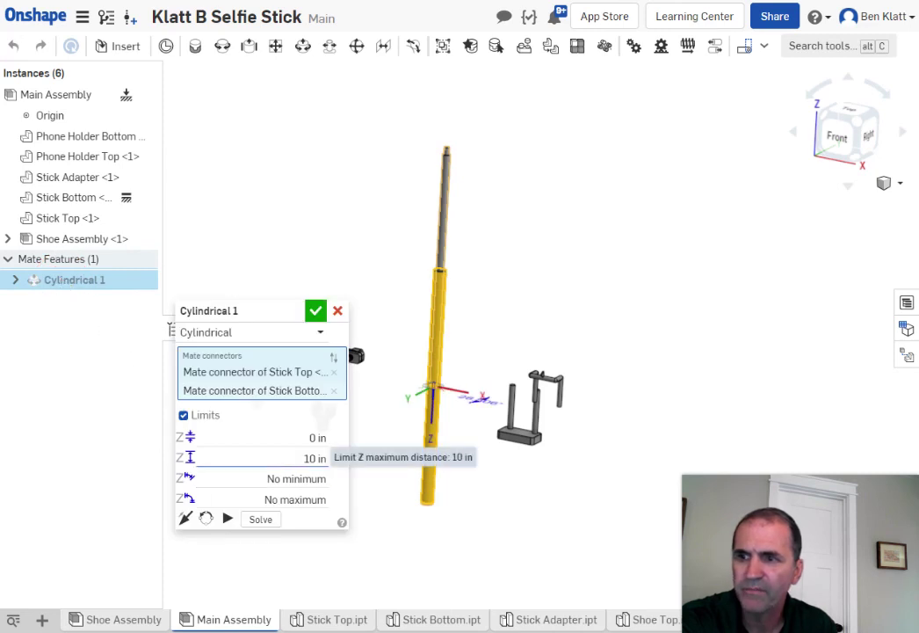
left_click(301, 458)
left_click(307, 458)
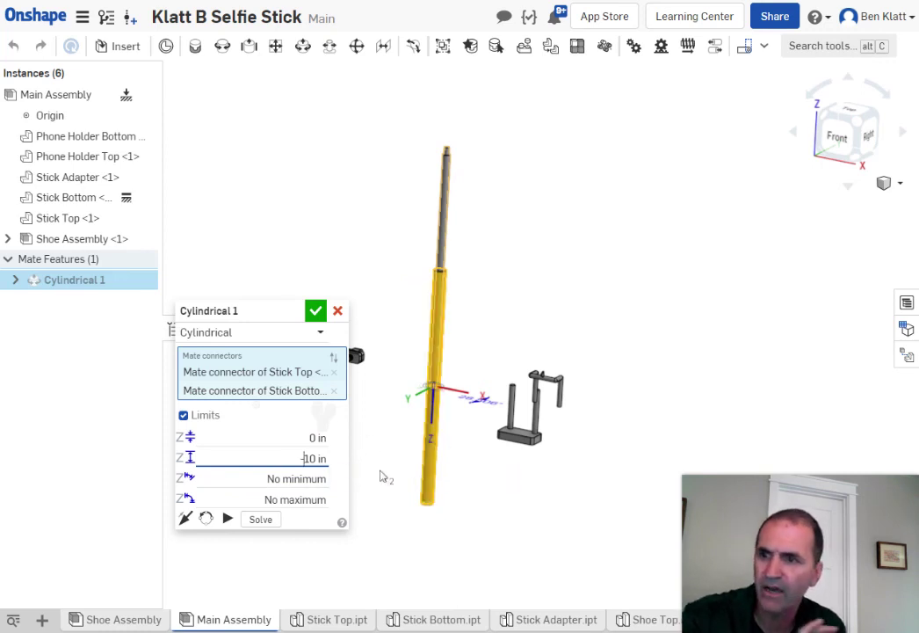
type("-")
key("Return")
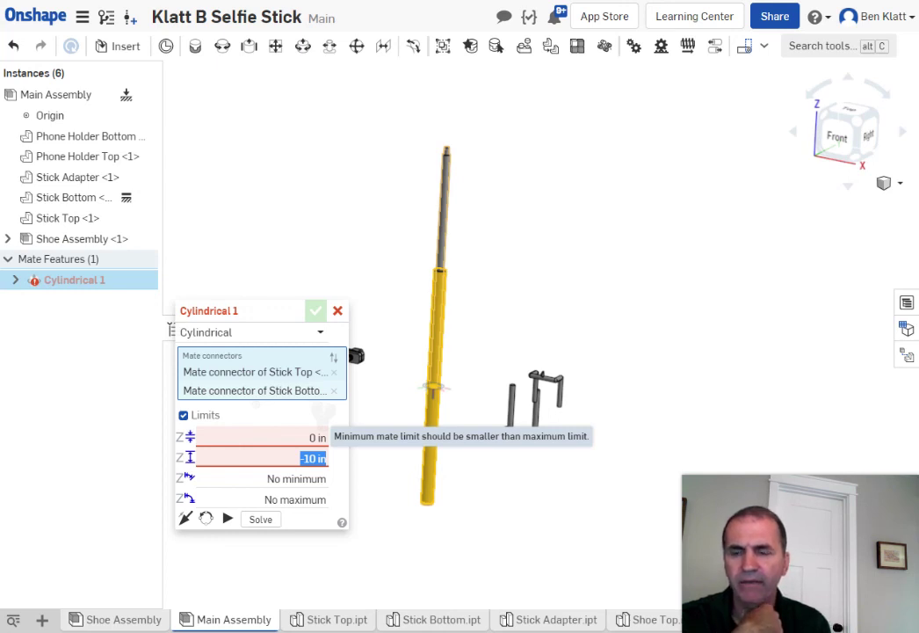
Set the Cylindrical 1 mate's Z distance limits to a minimum of -10 in and a maximum of 0 in, and accept.
left_click(316, 437)
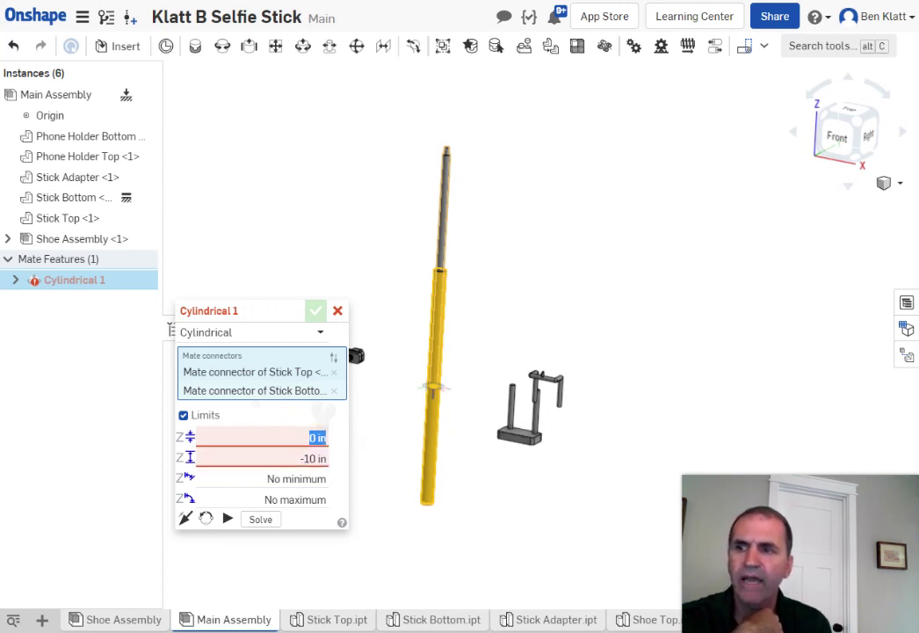
key("BackSpace")
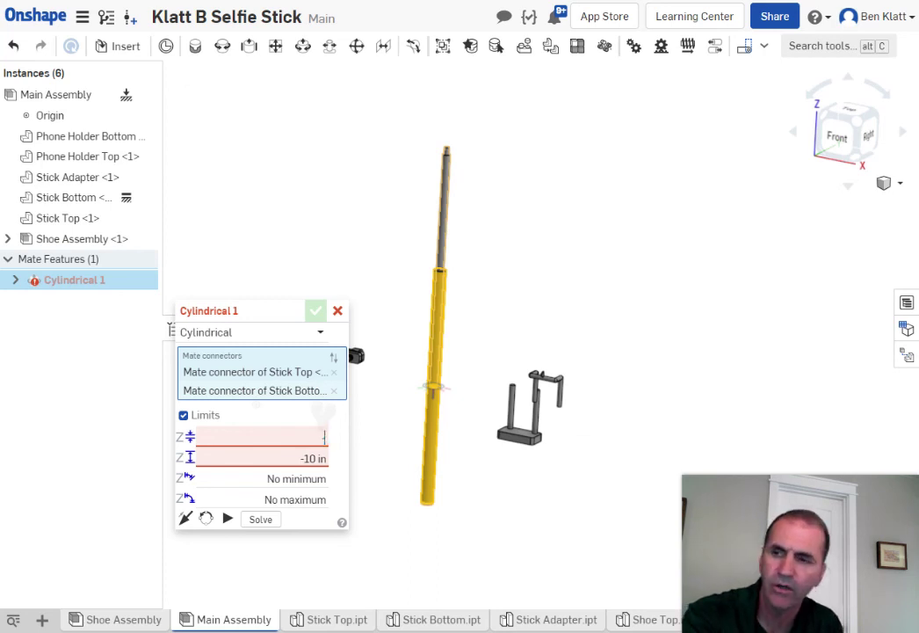
type("-10")
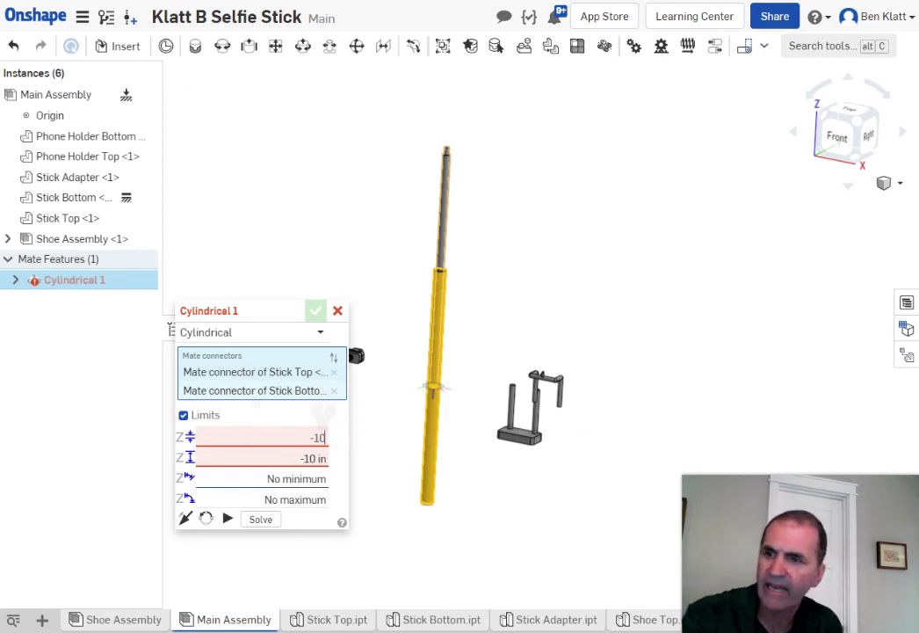
left_click(314, 459)
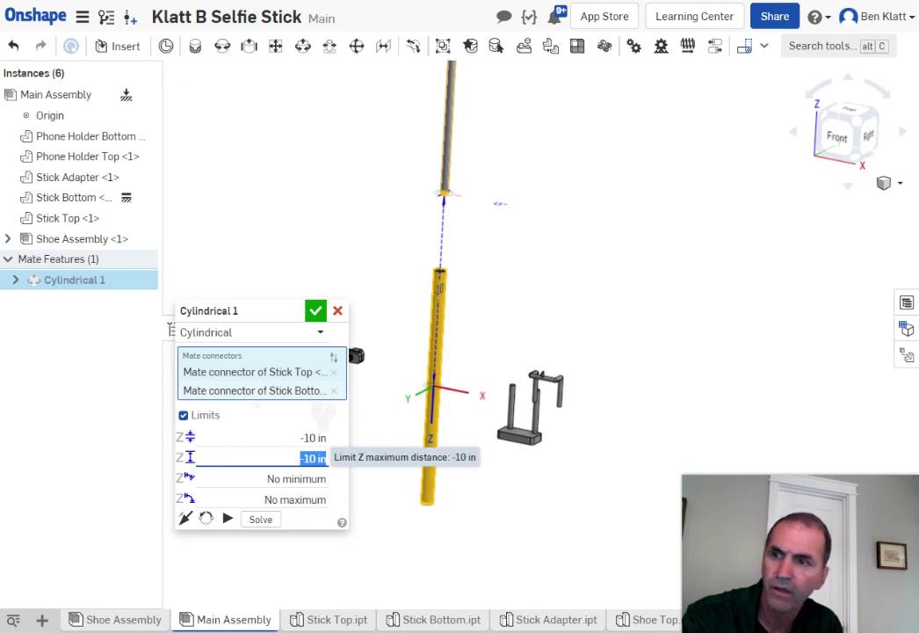
type("0")
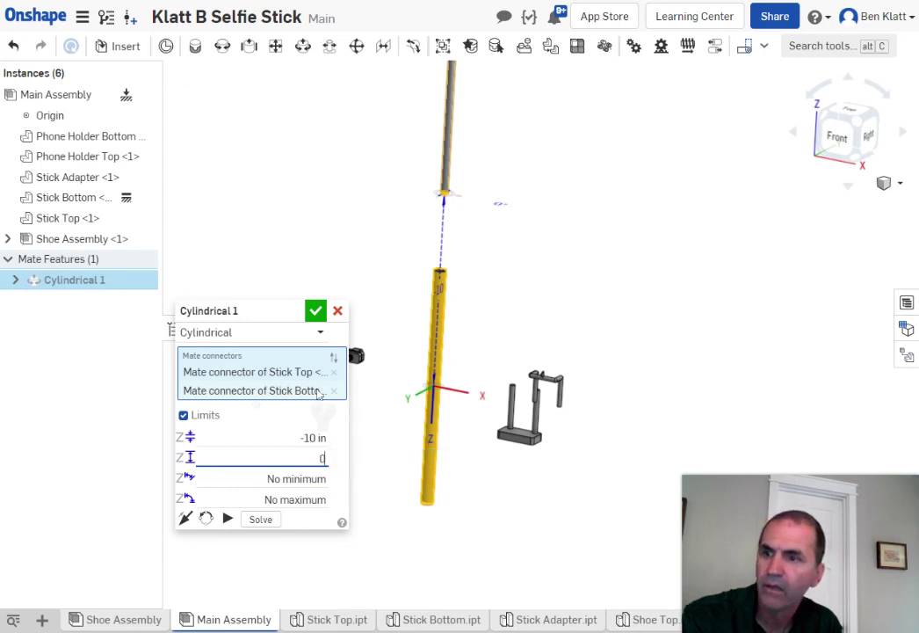
key("Return")
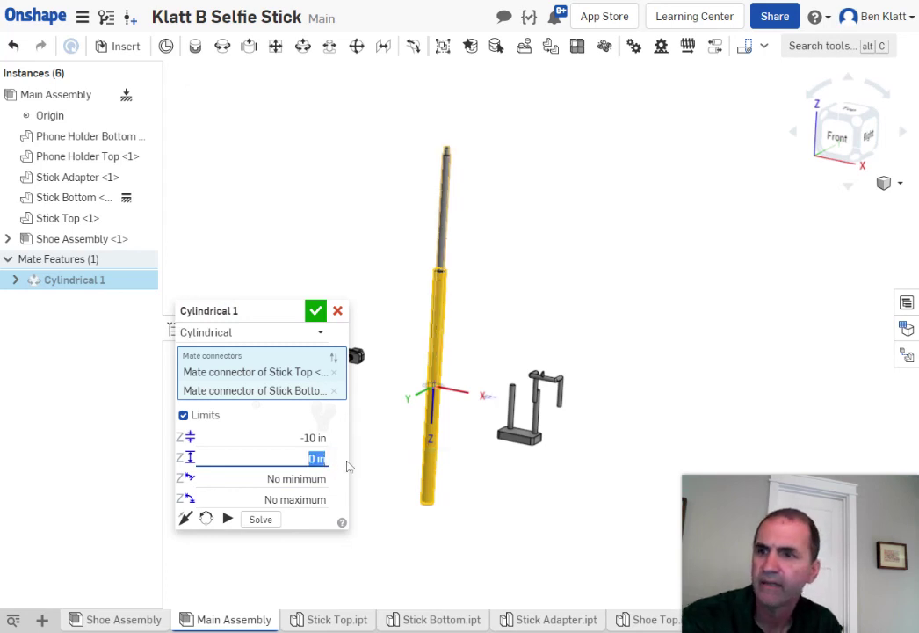
left_click(311, 312)
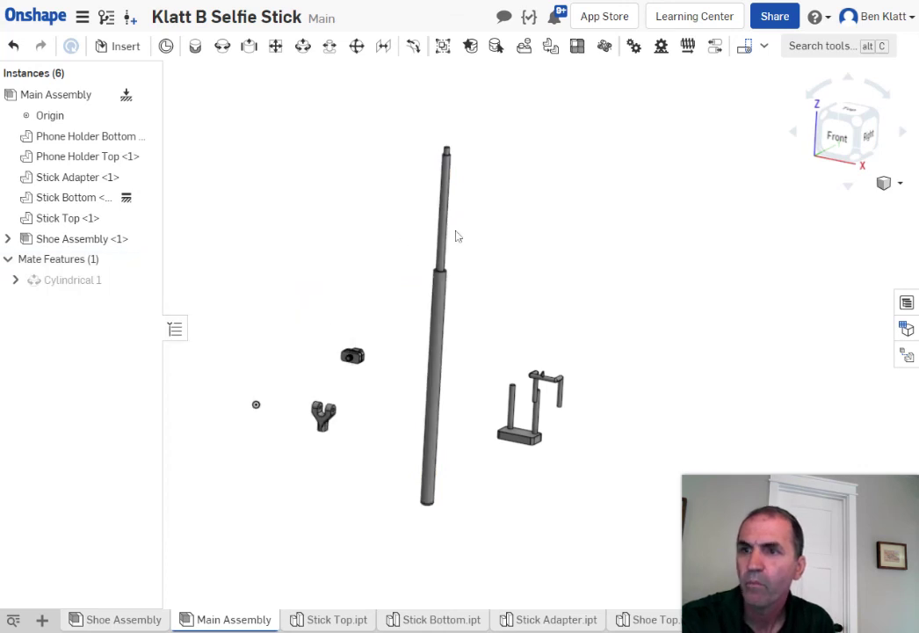
Slide Stick Top outward and back down inside Stick Bottom to check both ends of its limited travel.
left_click_drag(444, 220, 468, 86)
left_click_drag(448, 175, 408, 478)
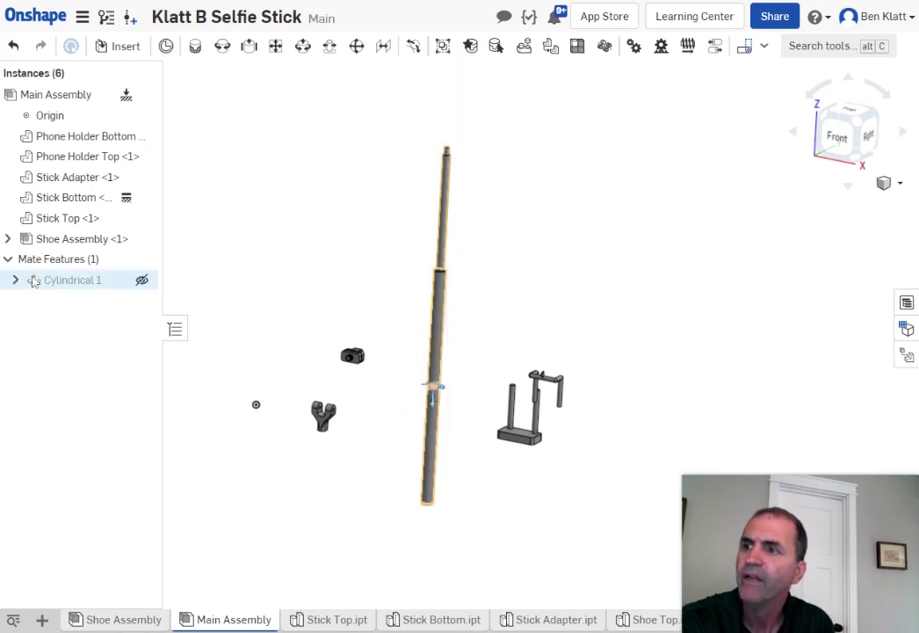
Edit the Cylindrical 1 mate's Z distance limits to a minimum of -5 in and a maximum of 5 in, and accept.
mouse_move(62, 288)
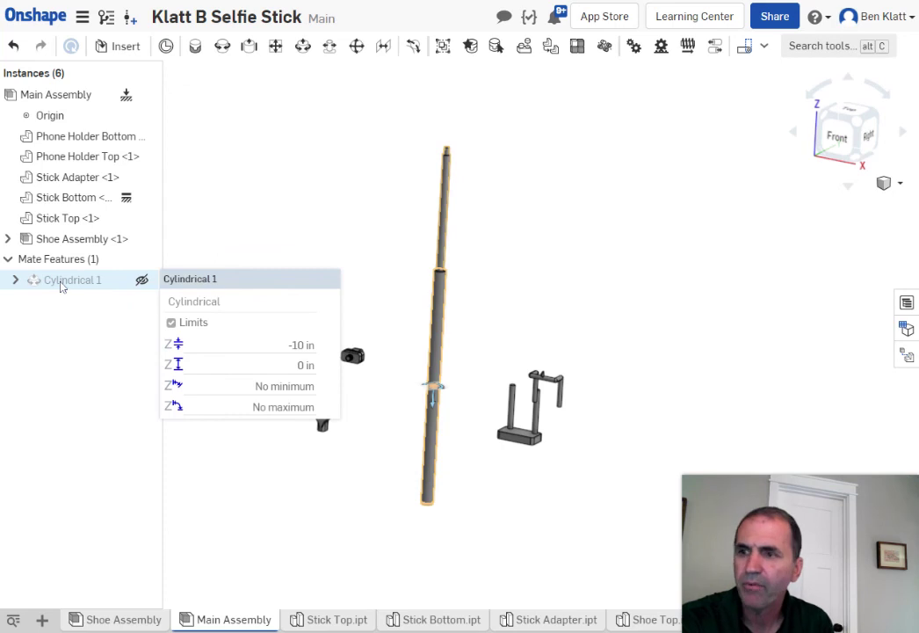
double_click(62, 283)
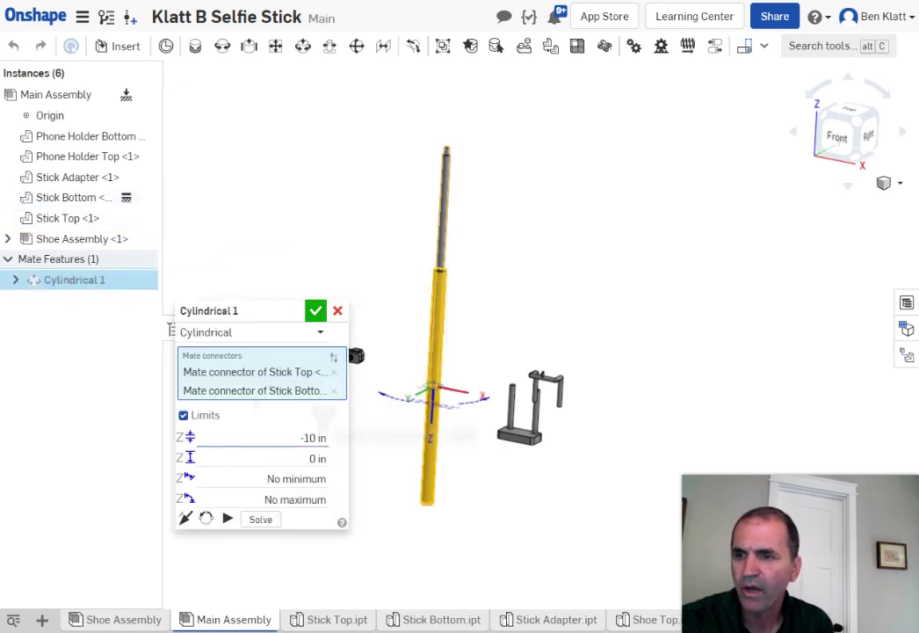
left_click(312, 437)
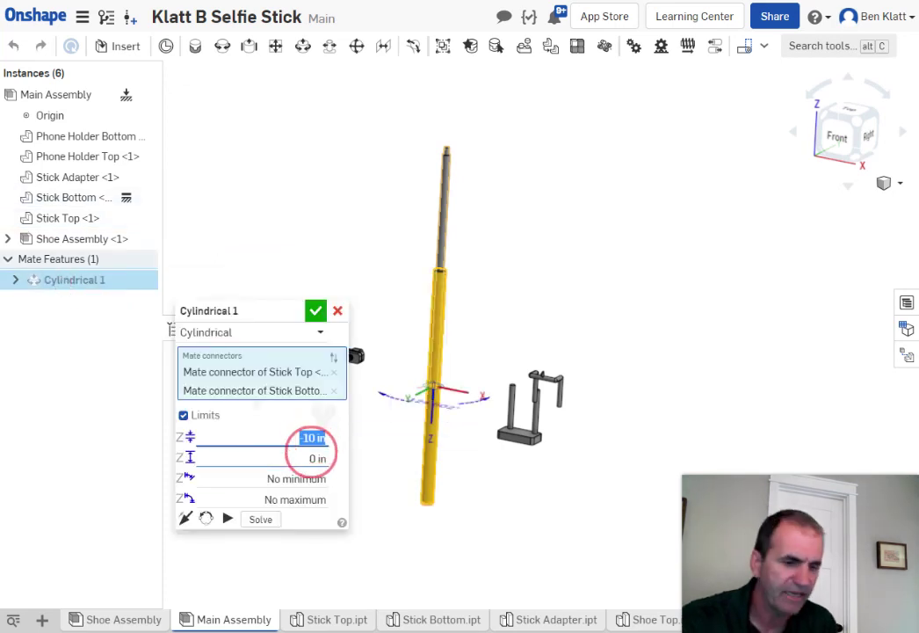
type("-5")
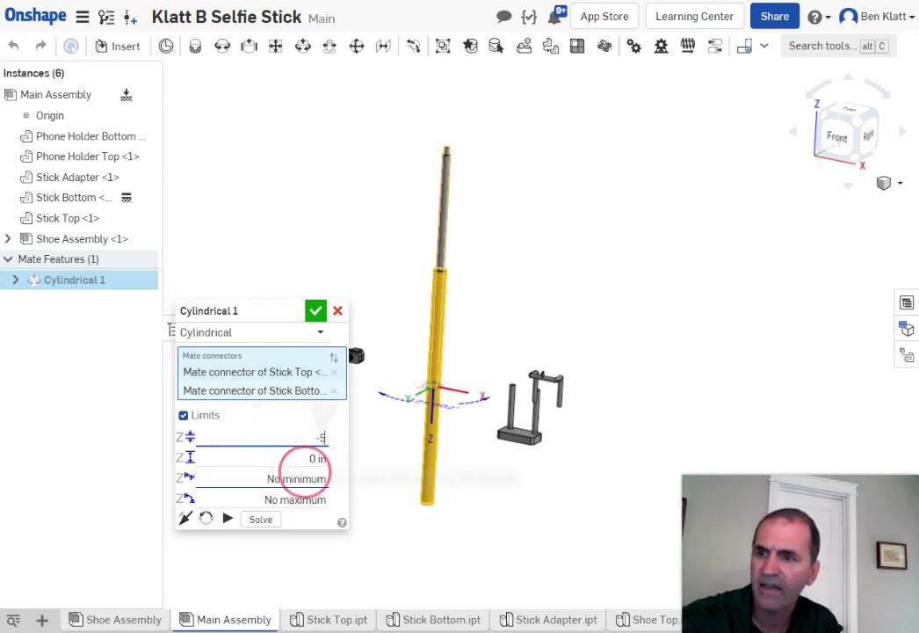
left_click(305, 460)
type("5")
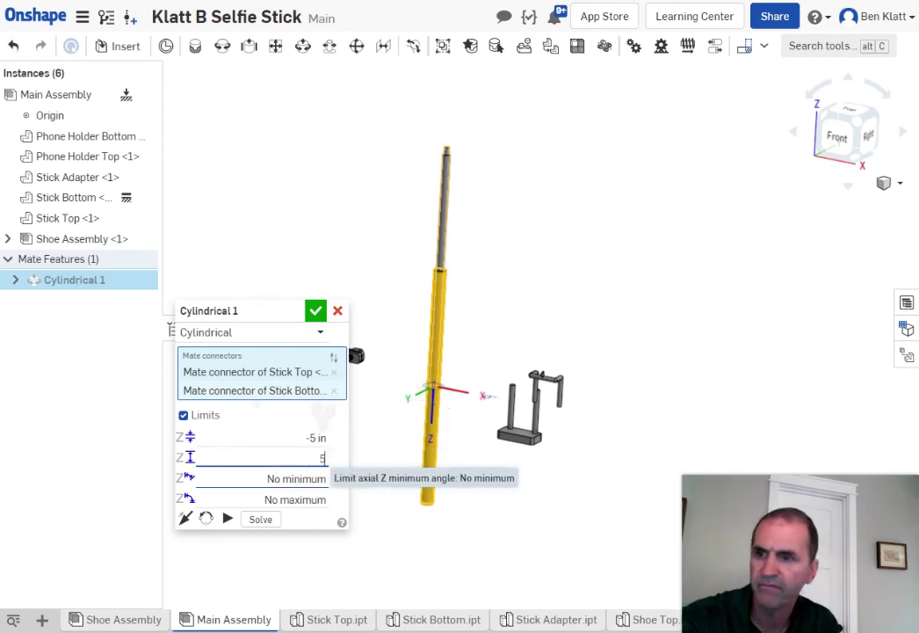
key("Return")
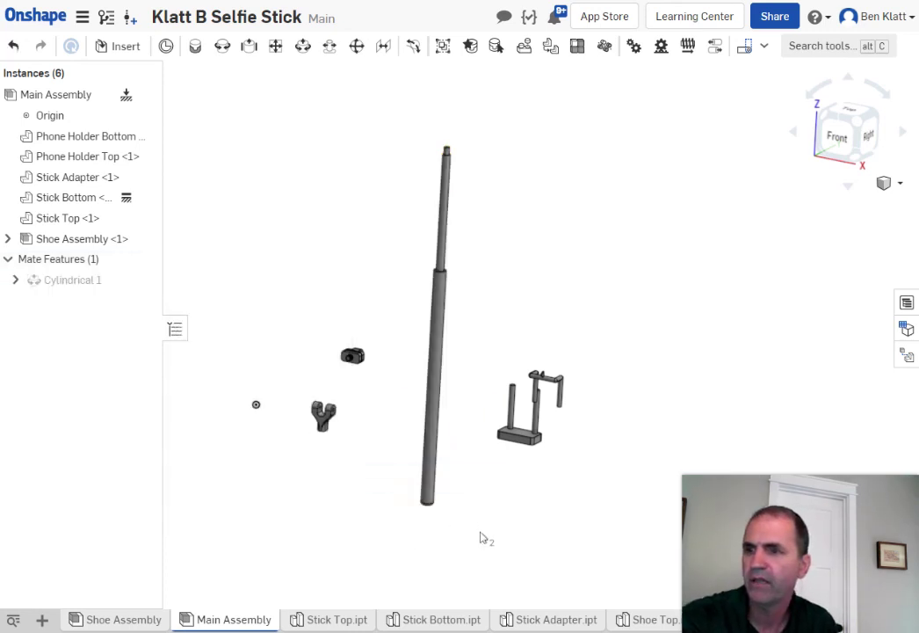
Slide Stick Top out of and back into Stick Bottom to test the revised travel limits.
left_click_drag(447, 193, 495, 46)
middle_click_drag(490, 226, 466, 332)
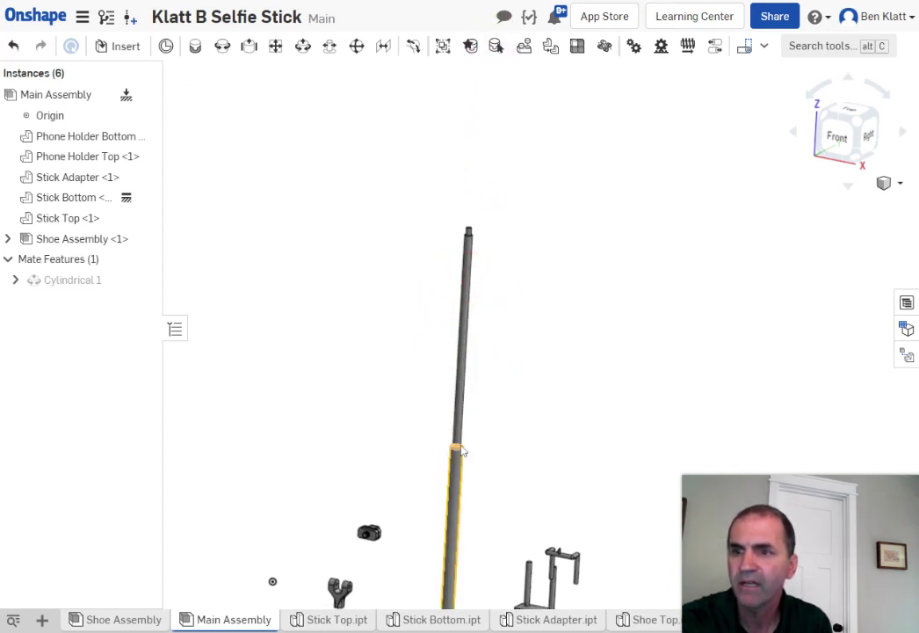
left_click_drag(461, 289, 474, 342)
scroll(518, 379, "down", 2)
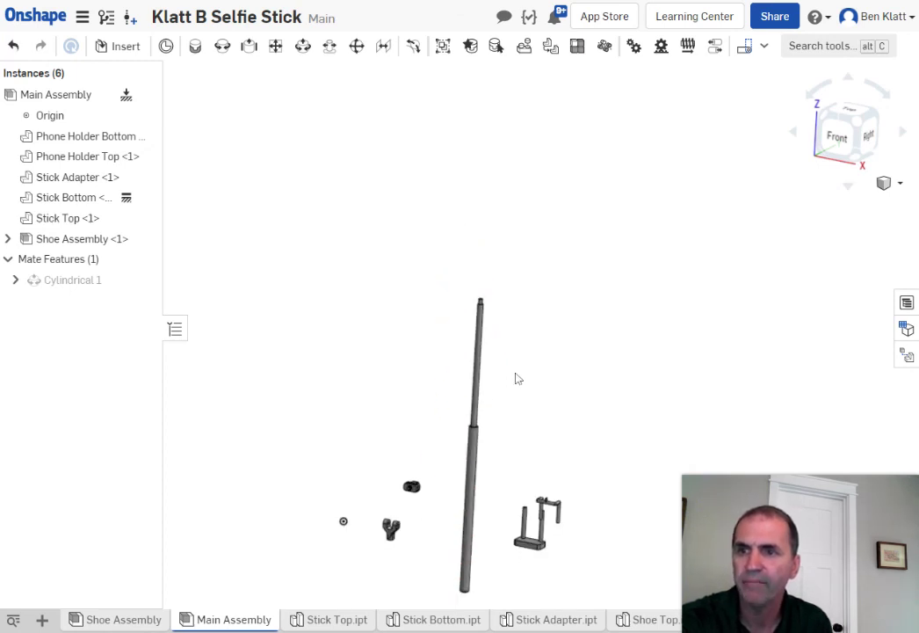
scroll(536, 378, "down", 1)
middle_click_drag(536, 377, 433, 284)
scroll(433, 284, "up", 2)
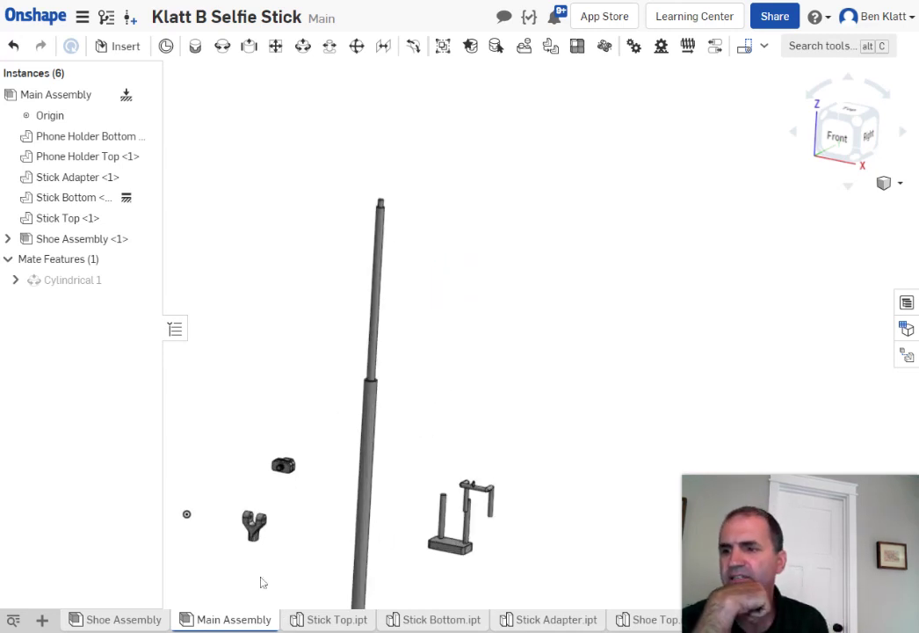
scroll(256, 579, "up", 2)
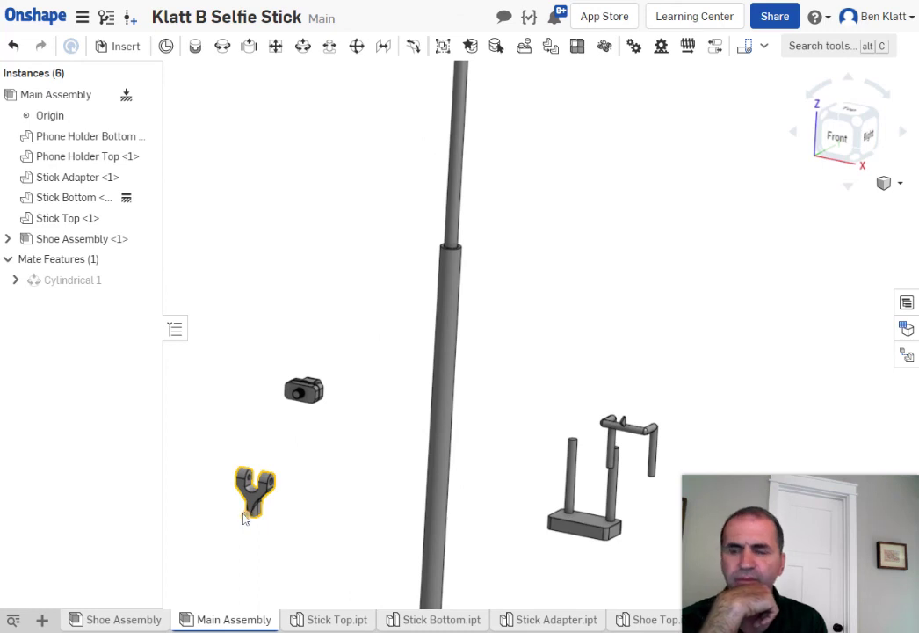
Examine the stepped upper end of Stick Top and the hole in the base of Stick Adapter.
middle_click_drag(561, 341, 569, 478)
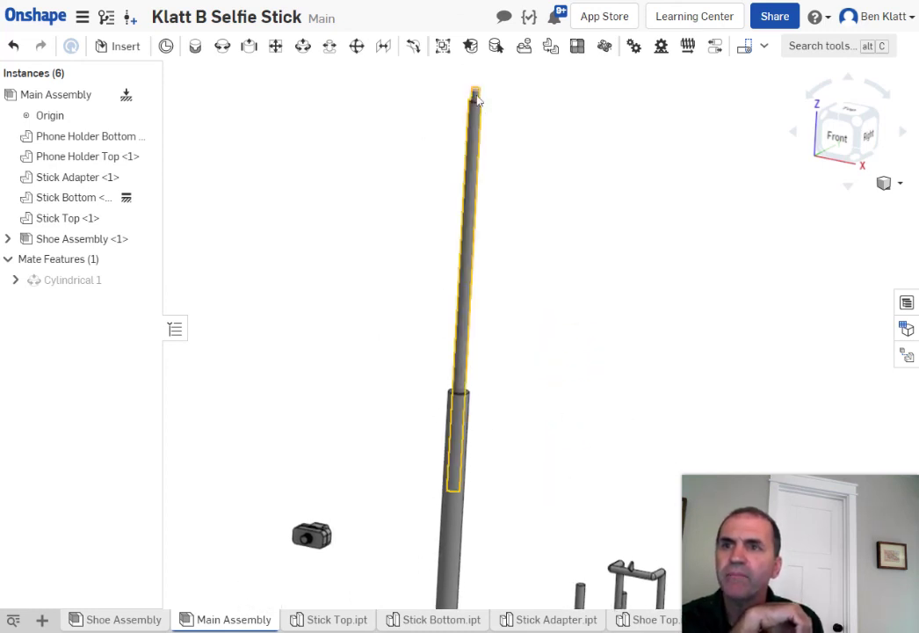
scroll(475, 103, "up", 4)
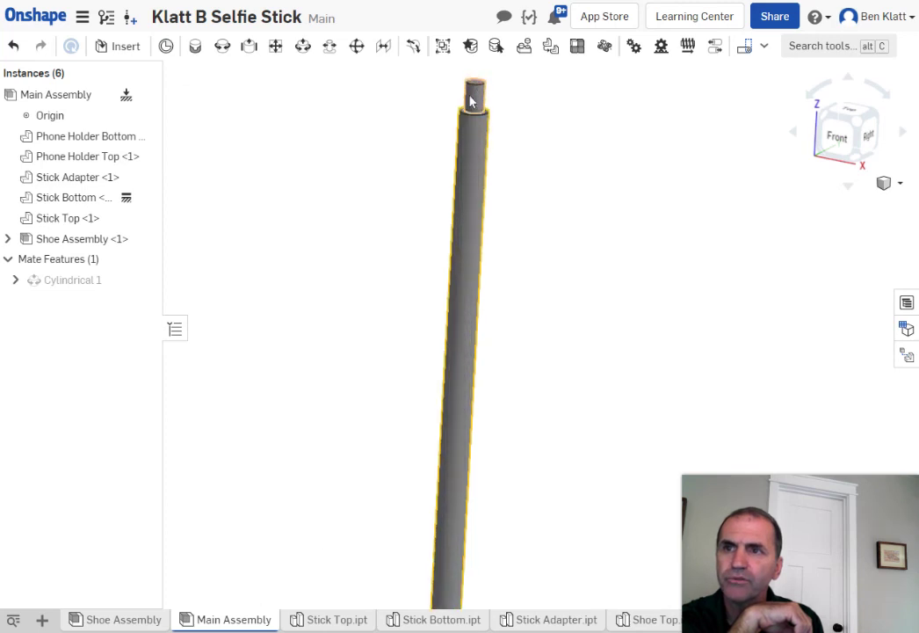
scroll(494, 122, "down", 6)
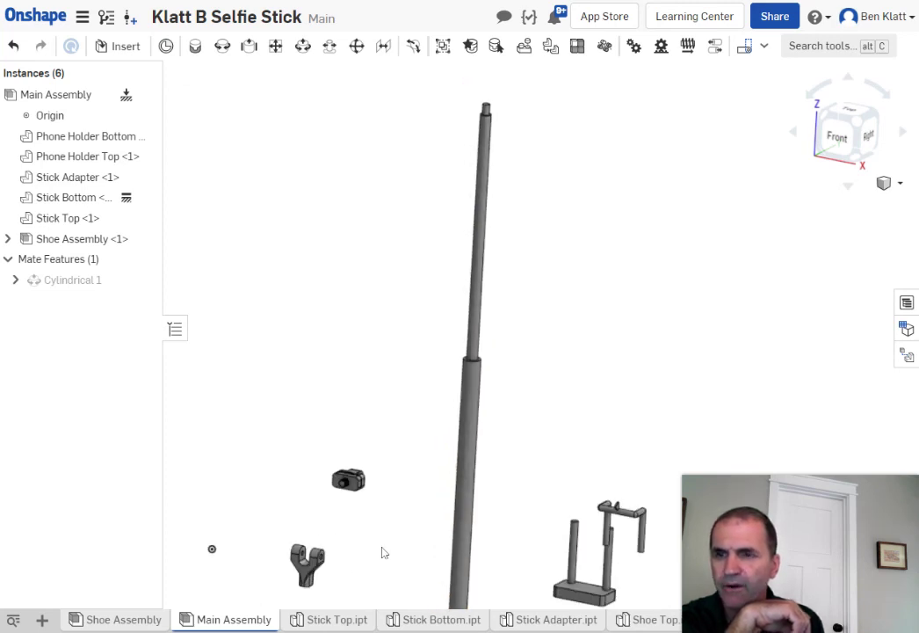
middle_click_drag(393, 546, 453, 486)
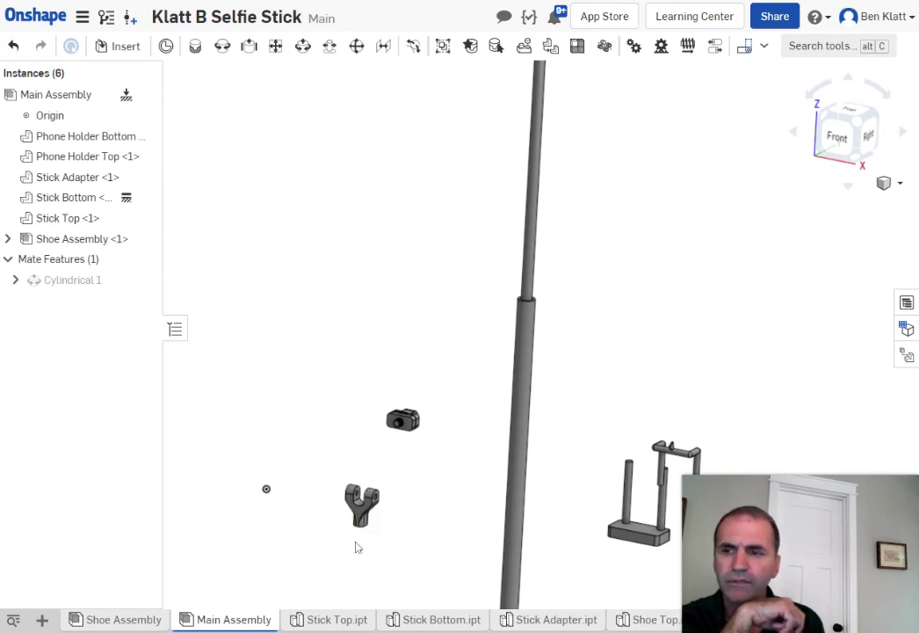
scroll(354, 545, "up", 3)
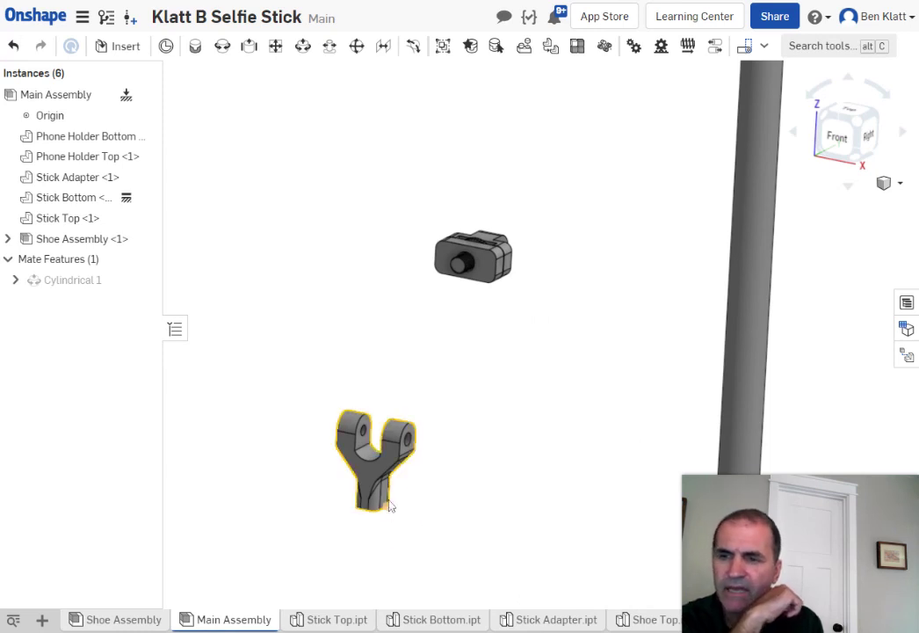
right_click_drag(447, 484, 389, 463)
scroll(353, 420, "up", 3)
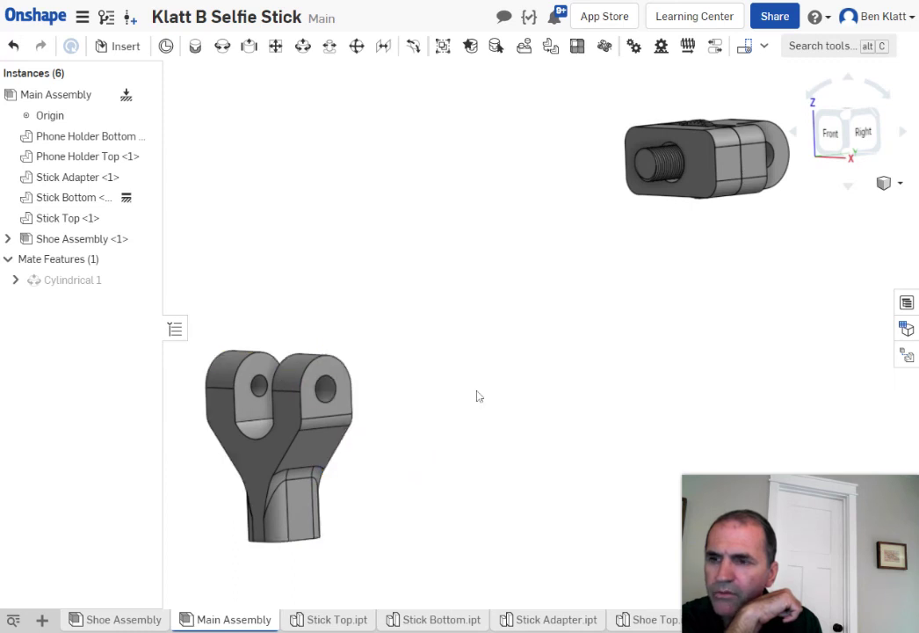
right_click_drag(424, 427, 515, 384)
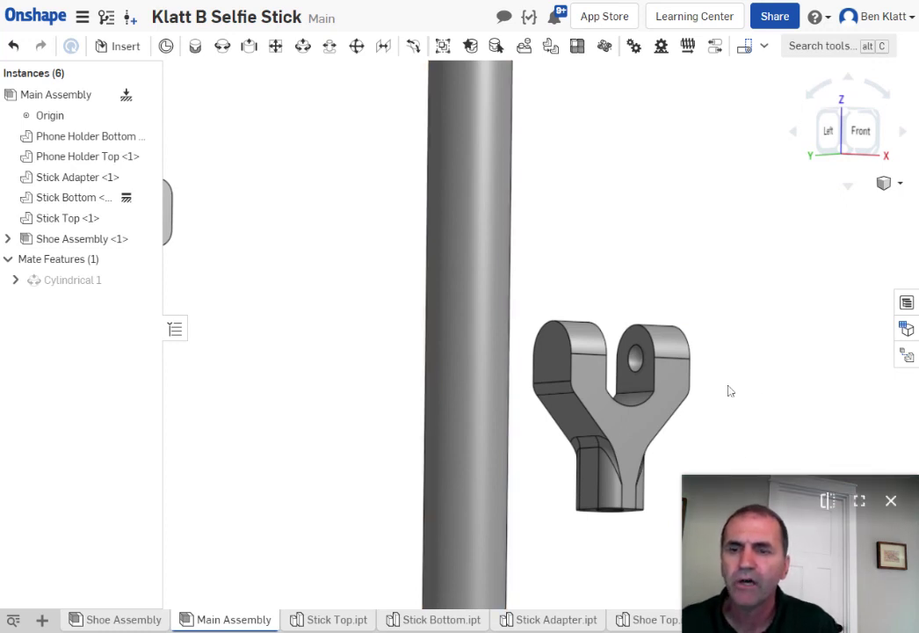
middle_click_drag(729, 391, 614, 309)
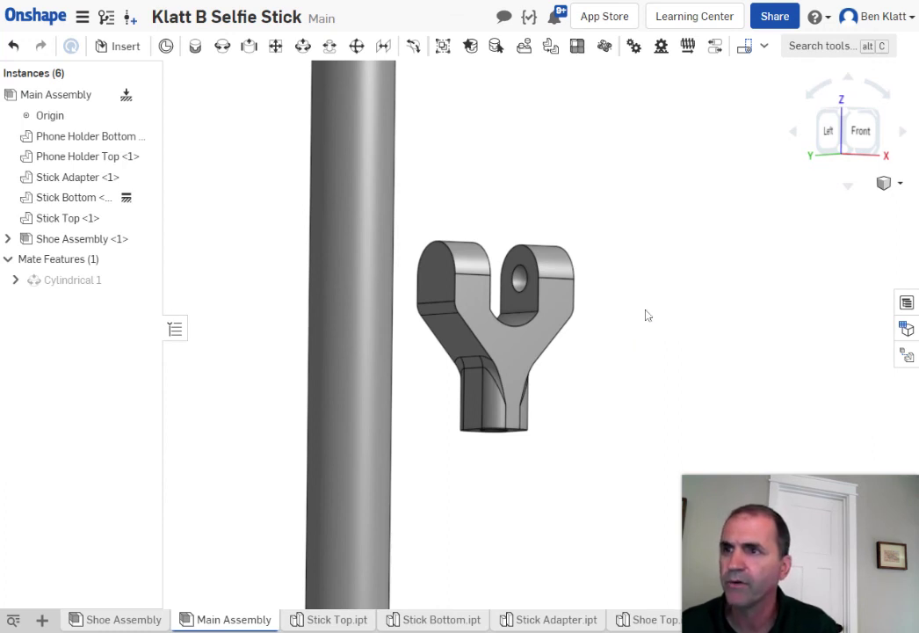
middle_click_drag(646, 315, 622, 302)
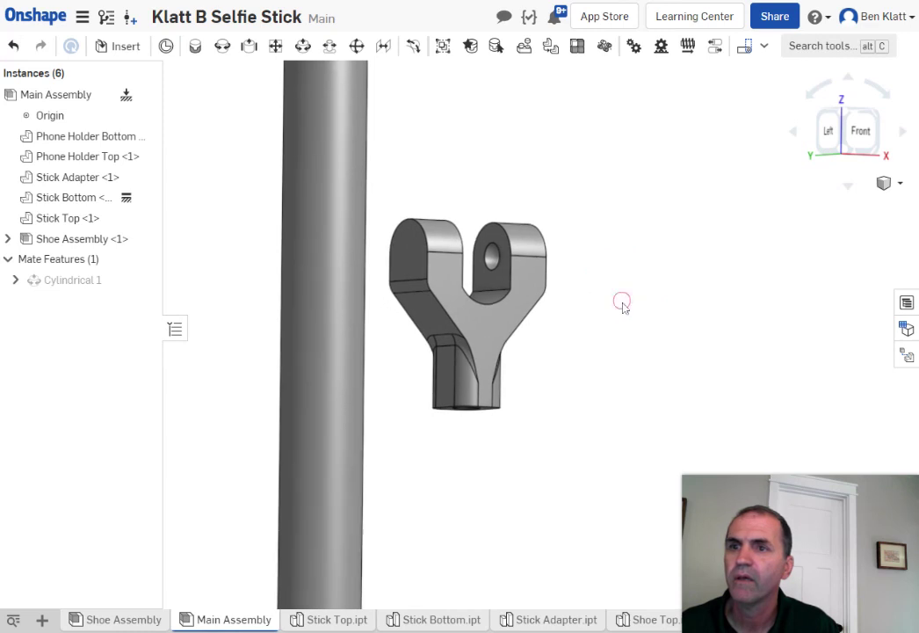
right_click_drag(622, 302, 601, 276)
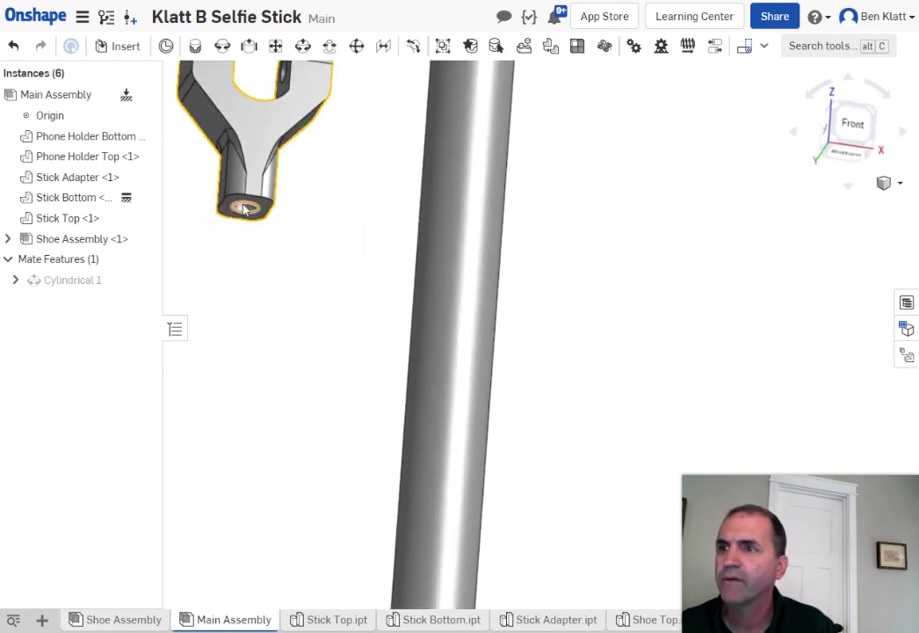
Add a Fastened mate joining the hole centre on Stick Adapter's base to the shoulder below Stick Top's narrow tip, and accept.
left_click(195, 46)
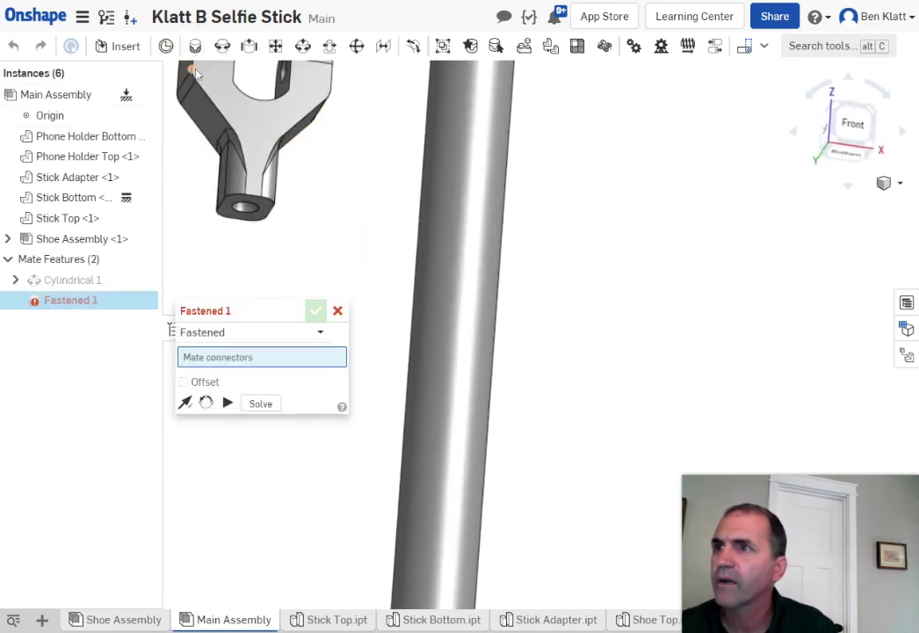
scroll(246, 215, "up", 5)
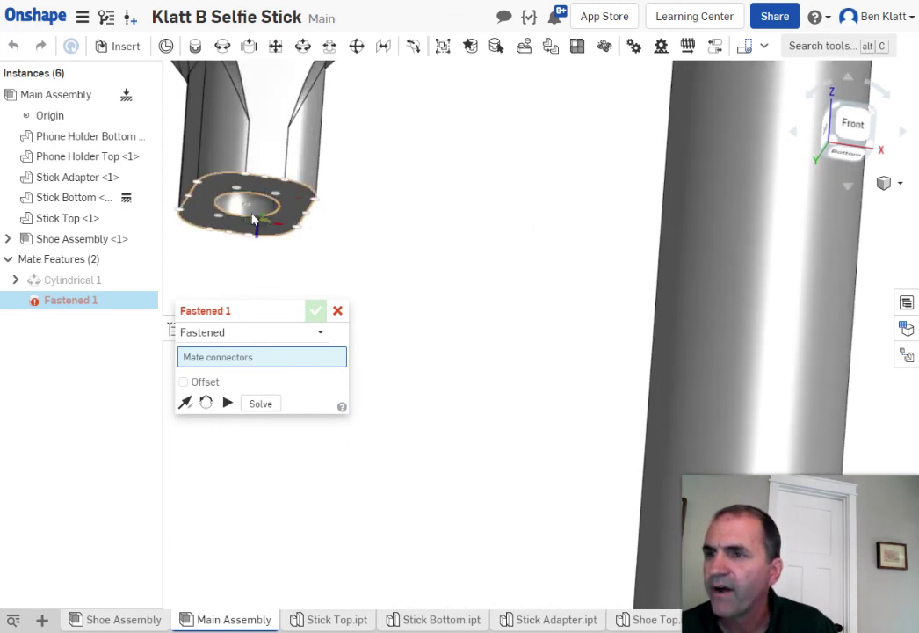
left_click(247, 208)
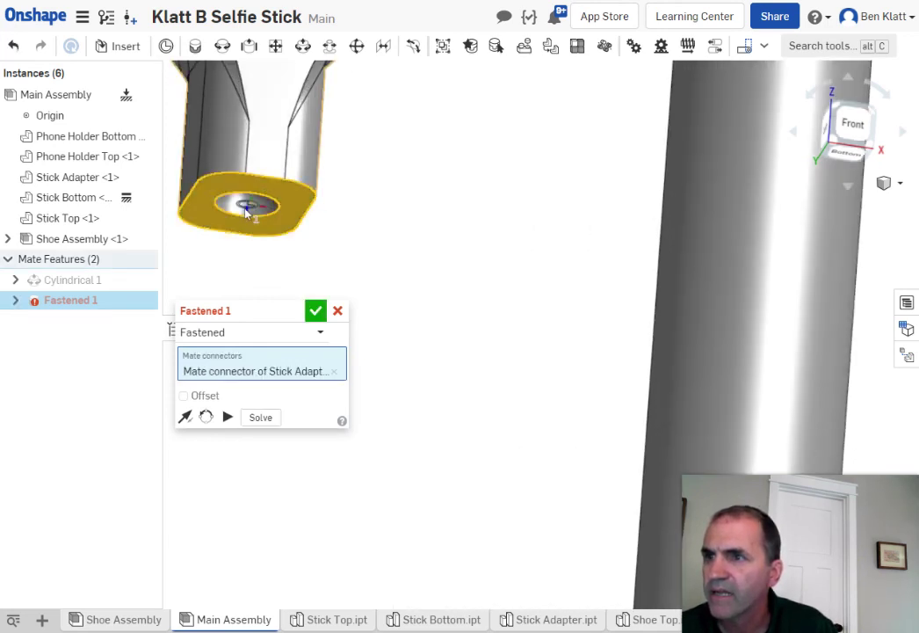
scroll(501, 256, "down", 3)
scroll(497, 263, "down", 6)
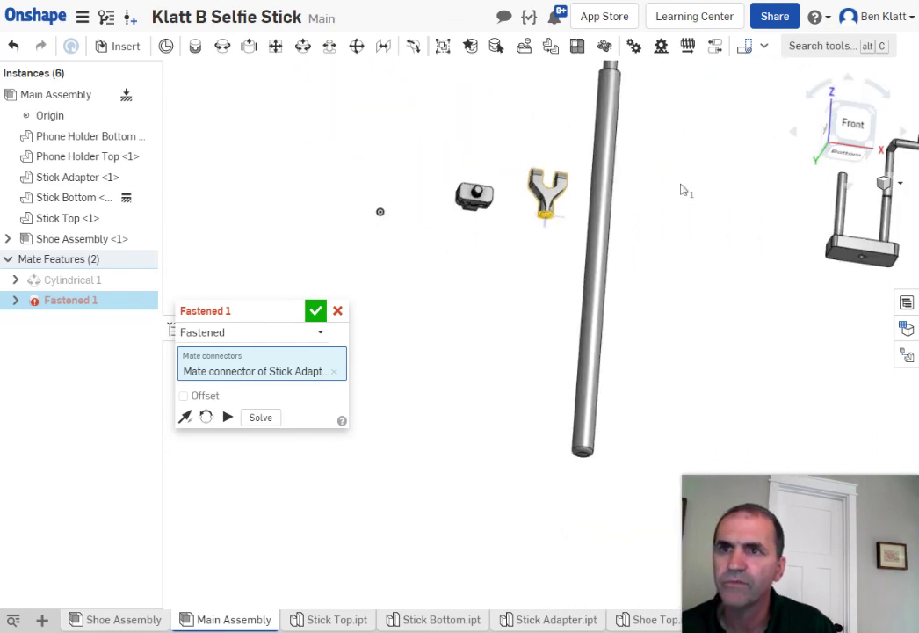
left_click(634, 180)
middle_click_drag(635, 180, 513, 434)
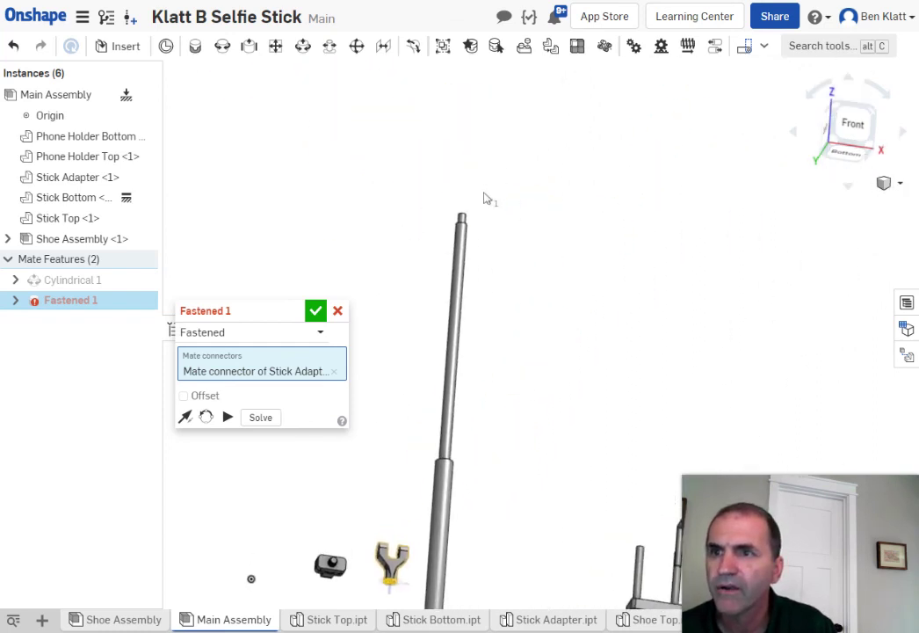
scroll(484, 209, "up", 5)
right_click_drag(467, 223, 476, 282)
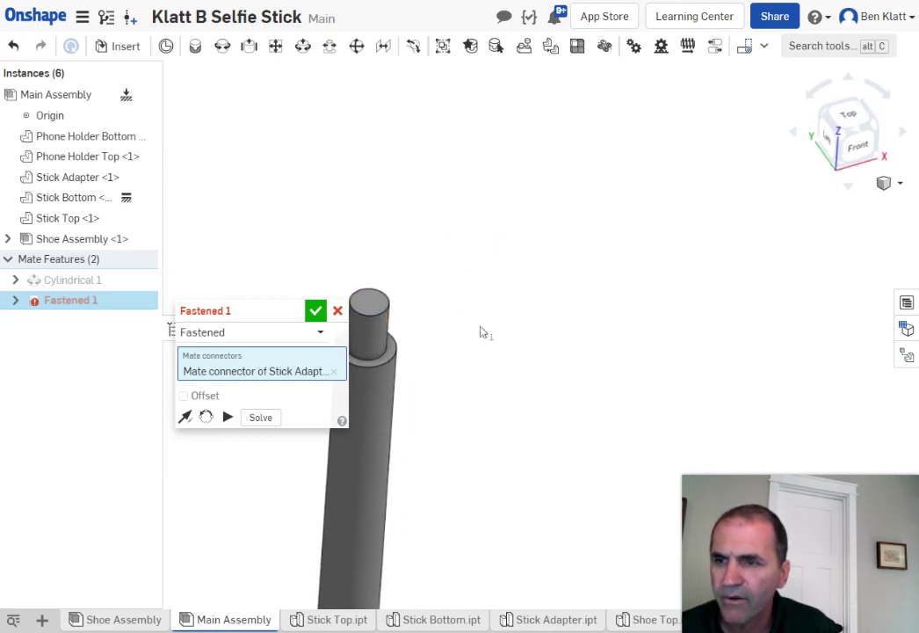
right_click_drag(484, 332, 404, 374)
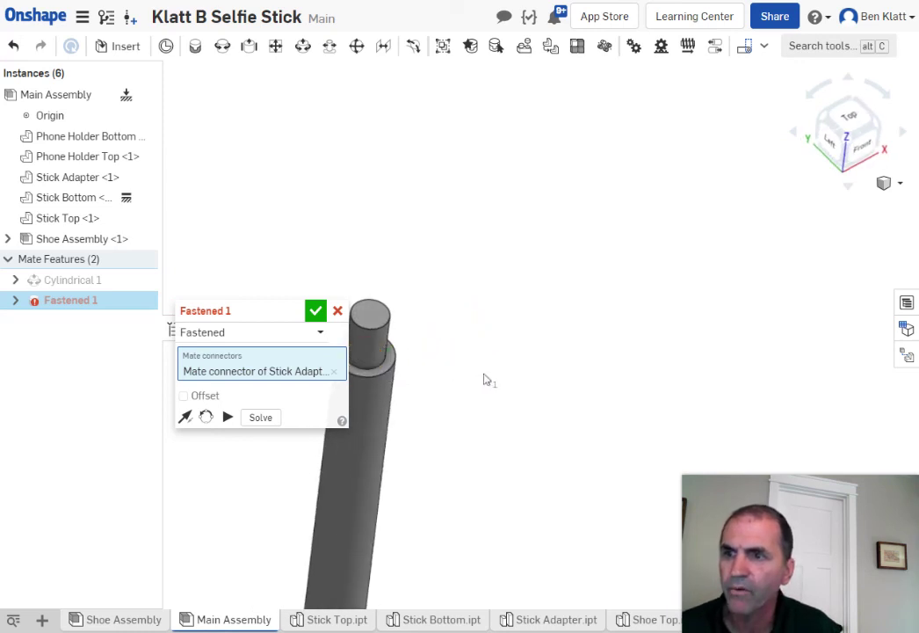
left_click(373, 368)
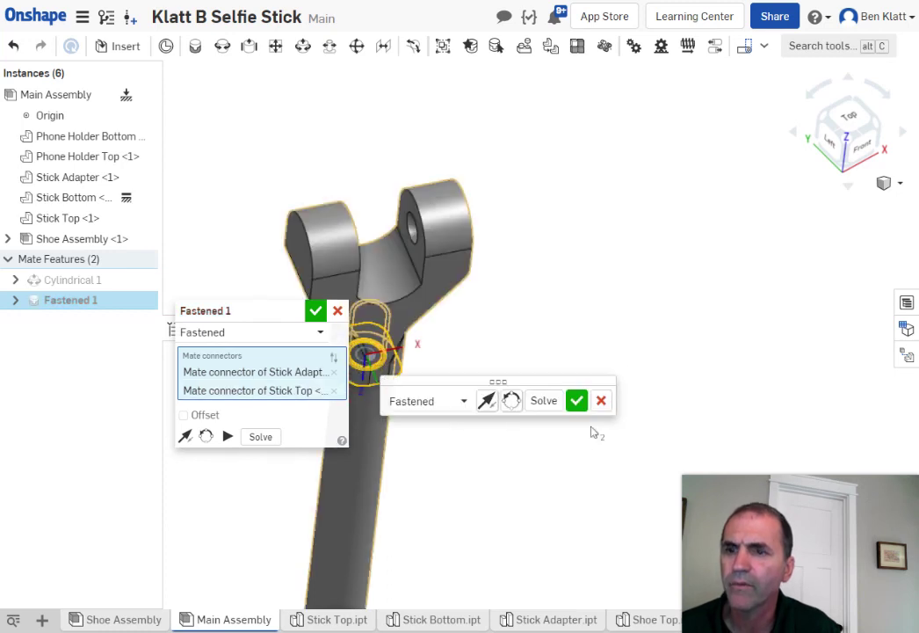
left_click(576, 400)
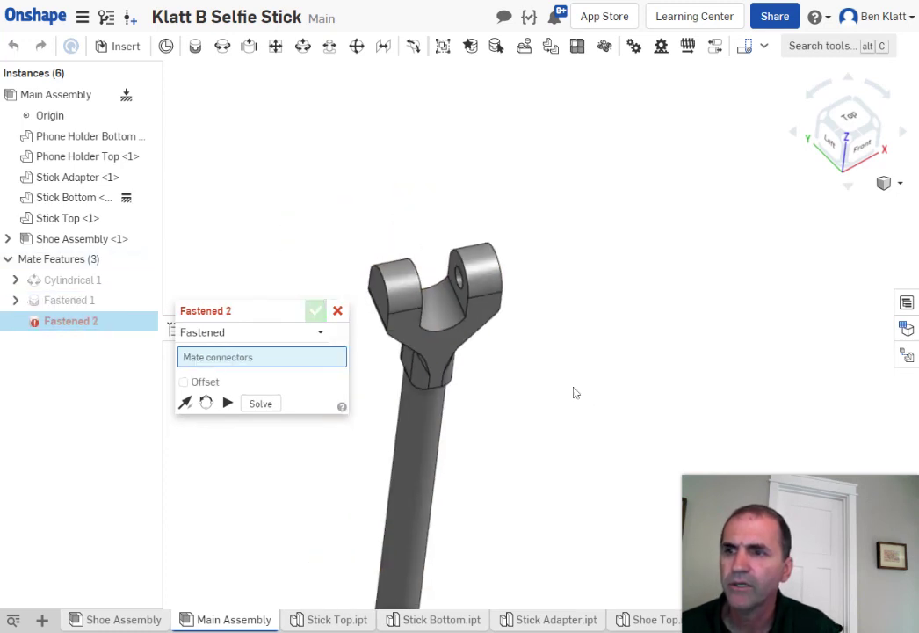
Inspect the joined Stick Adapter and the whole stick from several sides, and dismiss the empty Fastened mate.
right_click_drag(556, 470, 555, 434)
middle_click_drag(555, 434, 550, 222)
scroll(548, 175, "down", 5)
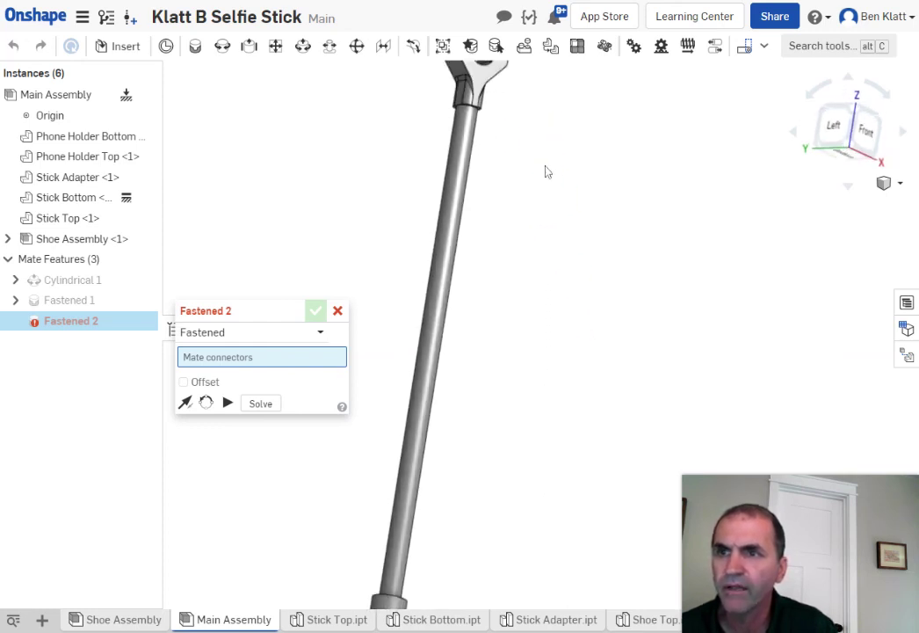
right_click_drag(565, 254, 631, 261)
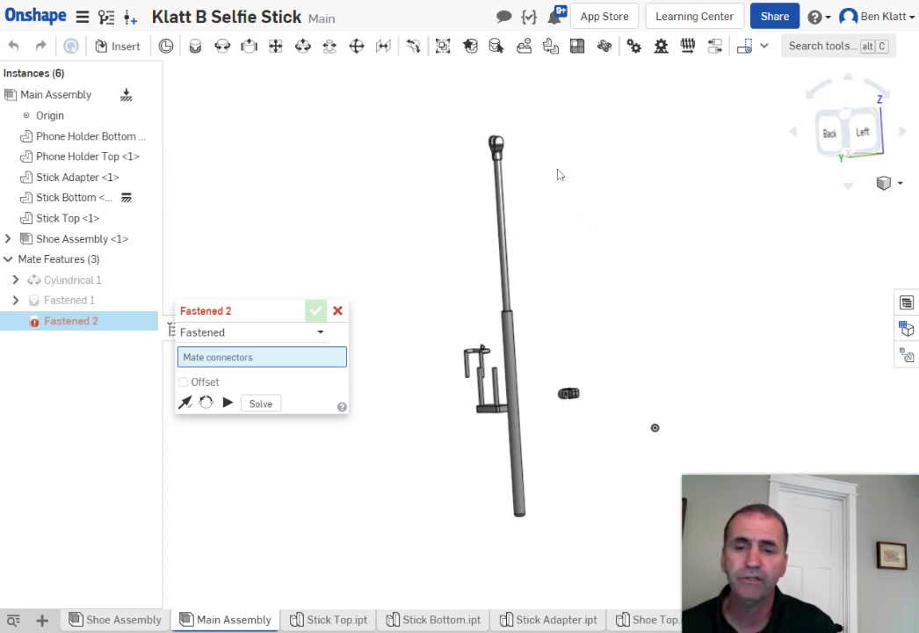
scroll(557, 174, "up", 8)
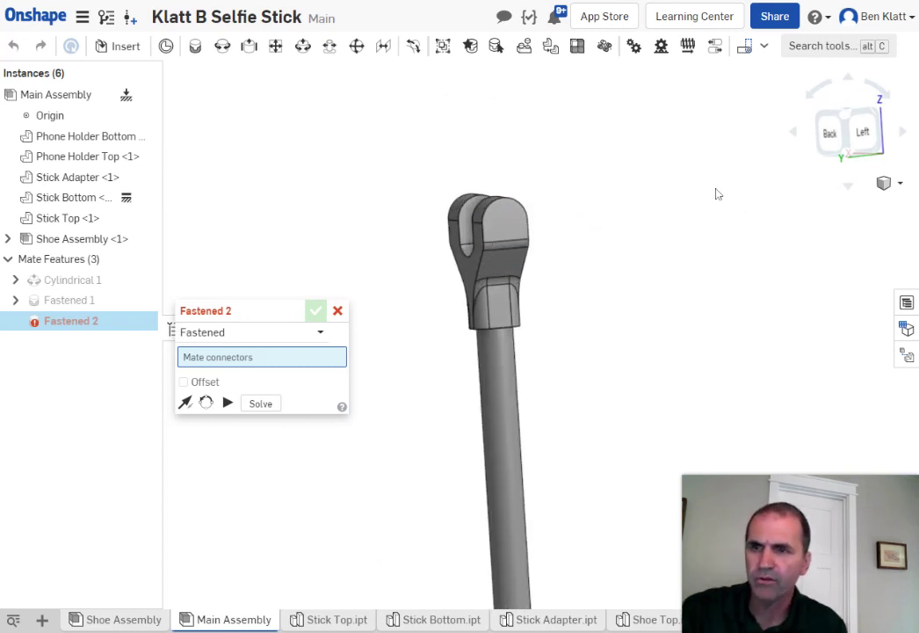
key("Escape")
Edit Stick Adapter in context, give its Import 1 feature a teal #57C6BD face appearance, and return to Main Assembly.
right_click(502, 235)
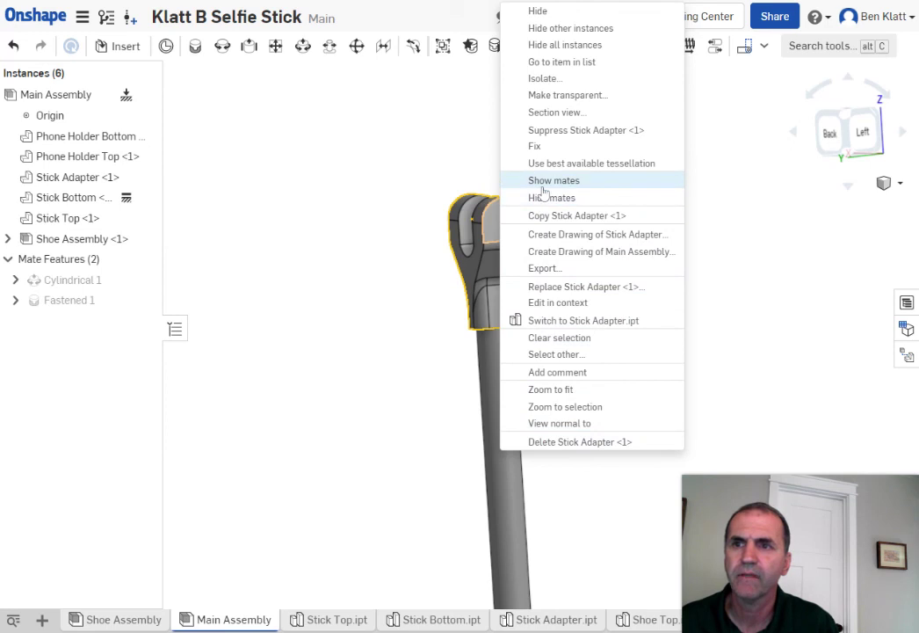
left_click(545, 303)
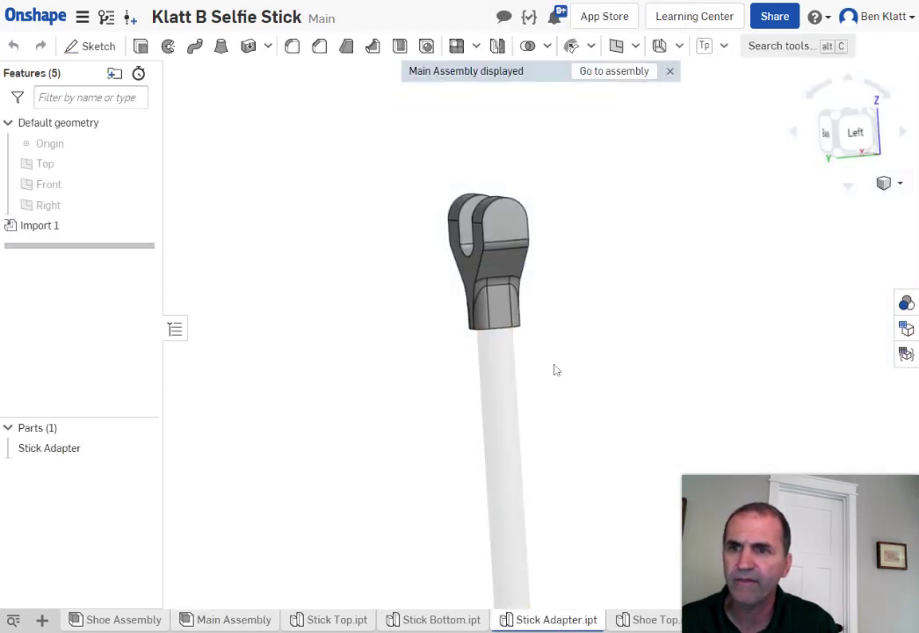
mouse_move(535, 625)
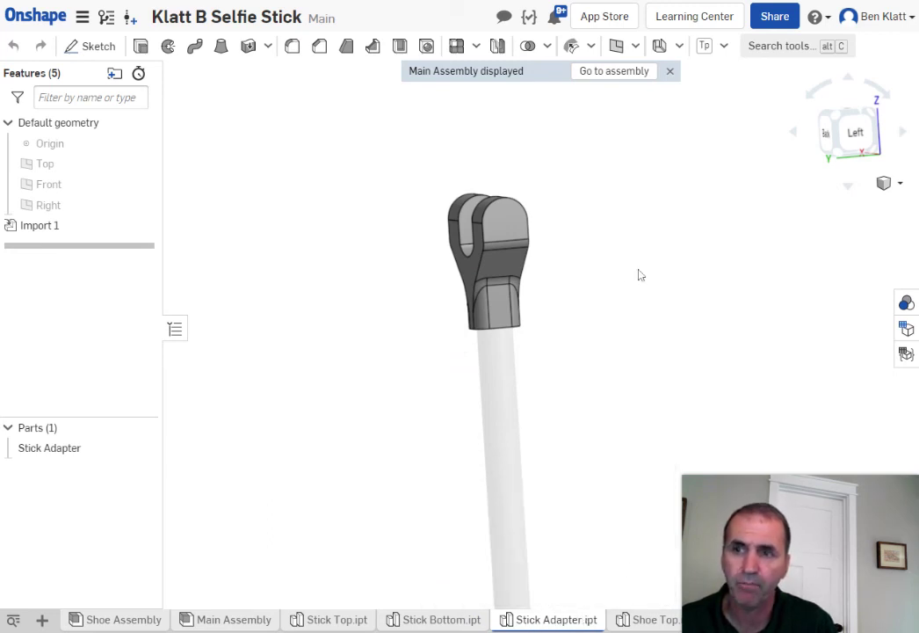
right_click_drag(636, 273, 606, 316)
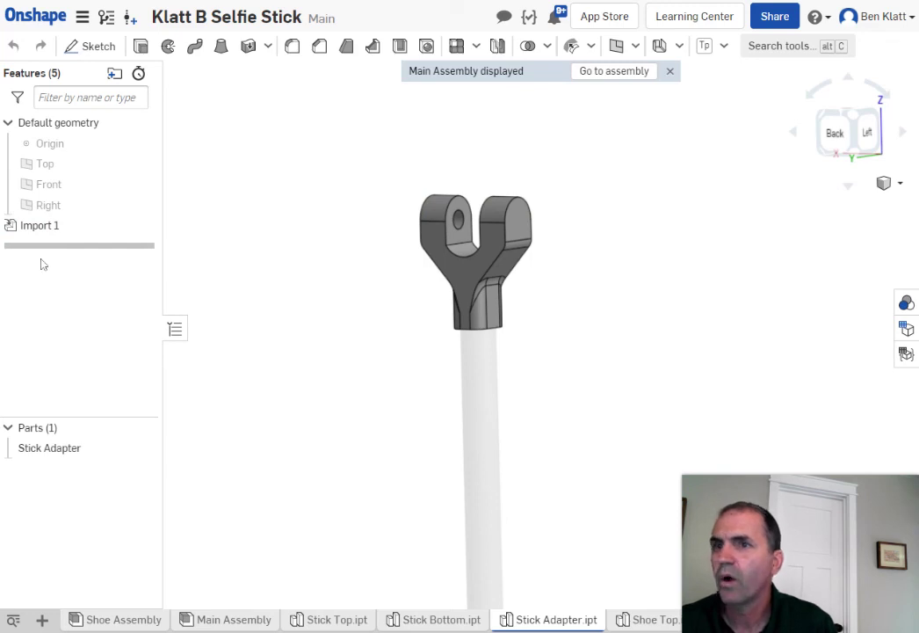
right_click(48, 226)
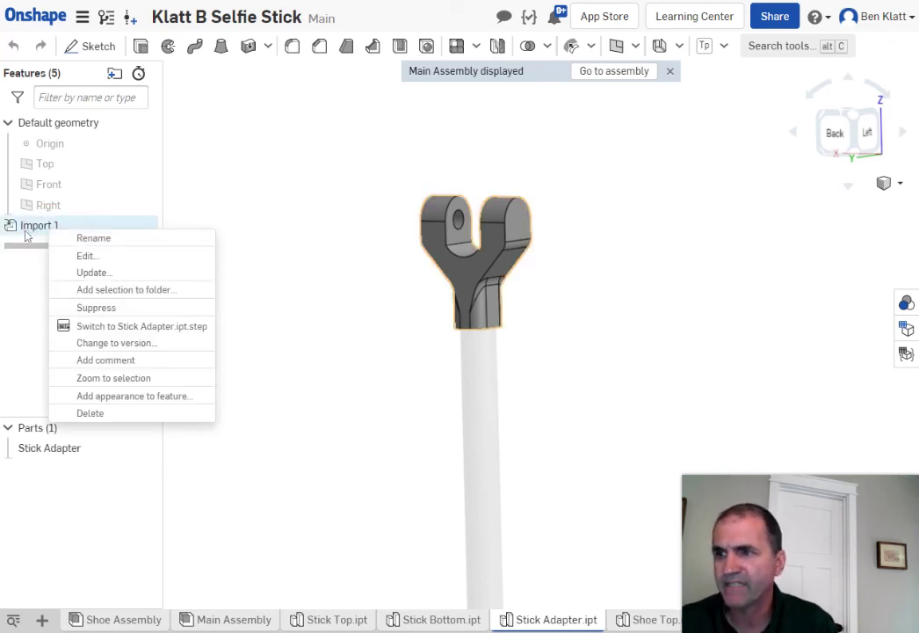
left_click(119, 396)
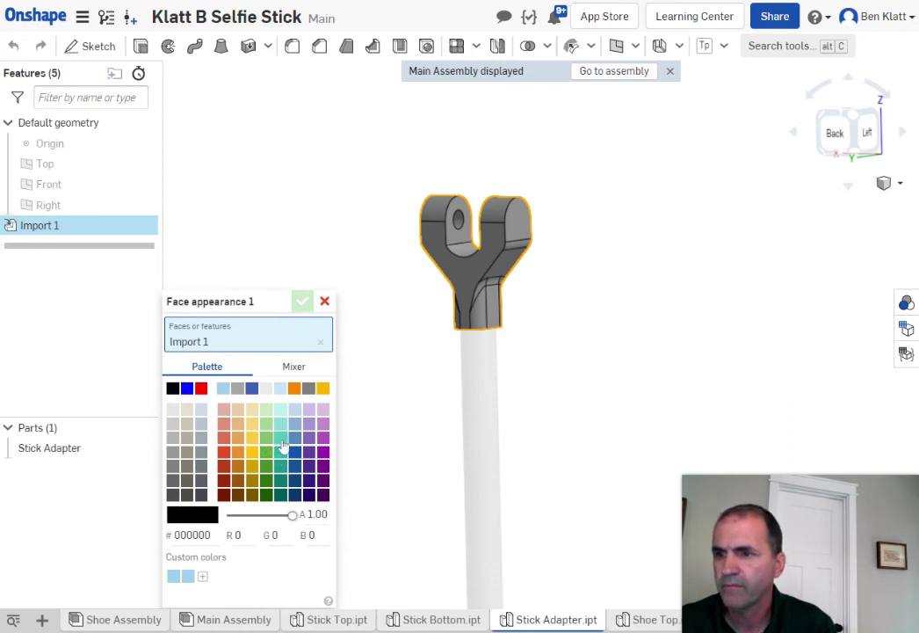
left_click(281, 439)
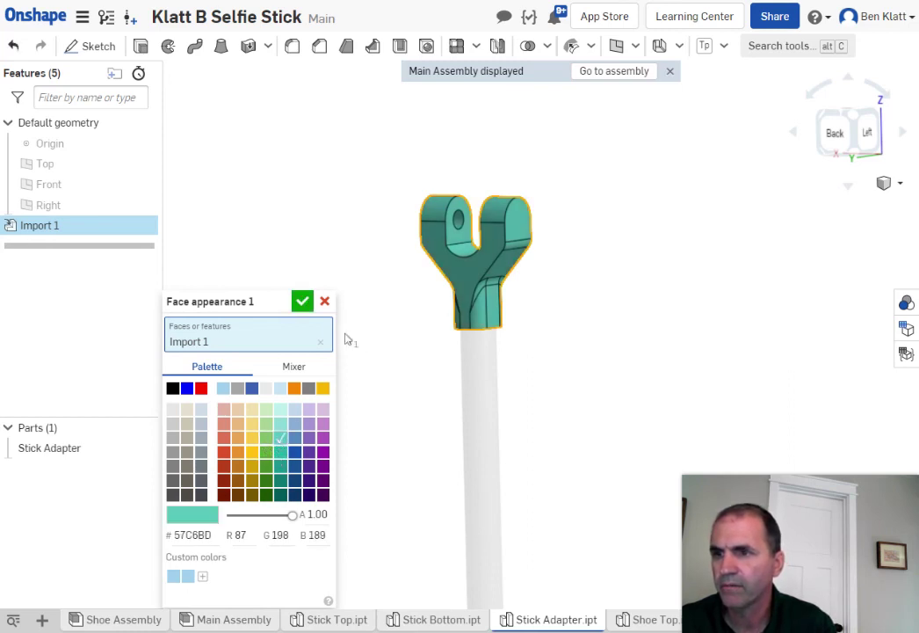
left_click(302, 302)
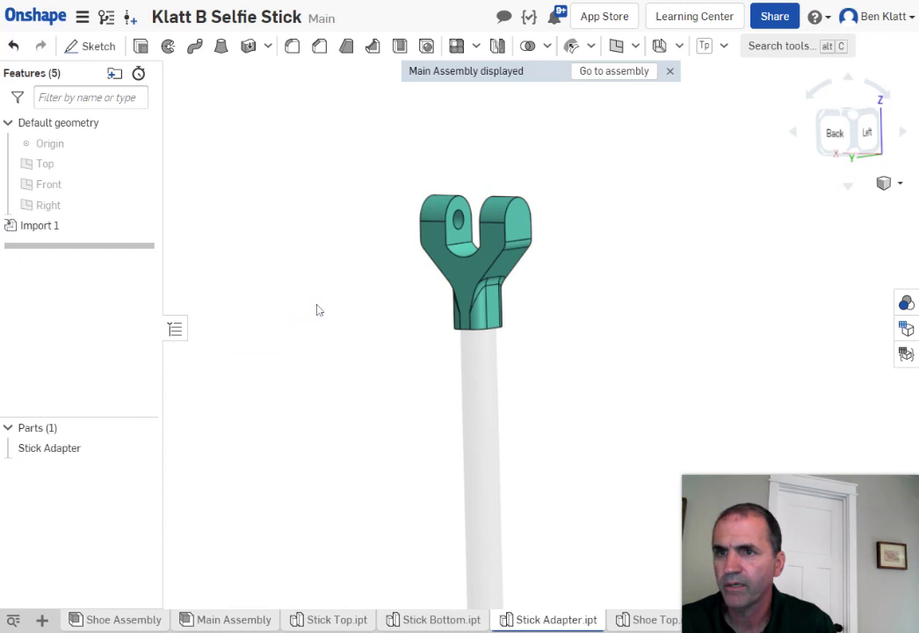
left_click(614, 70)
Examine the coloured adapter on the stick and the loose Shoe Assembly with its pivot hole.
scroll(605, 155, "down", 5)
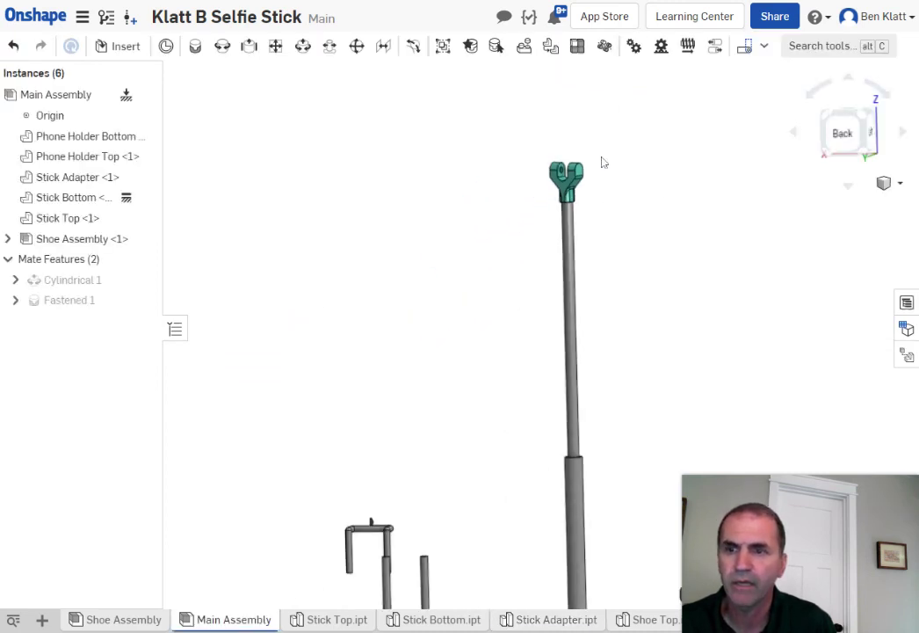
scroll(661, 205, "down", 2)
middle_click_drag(673, 222, 493, 238)
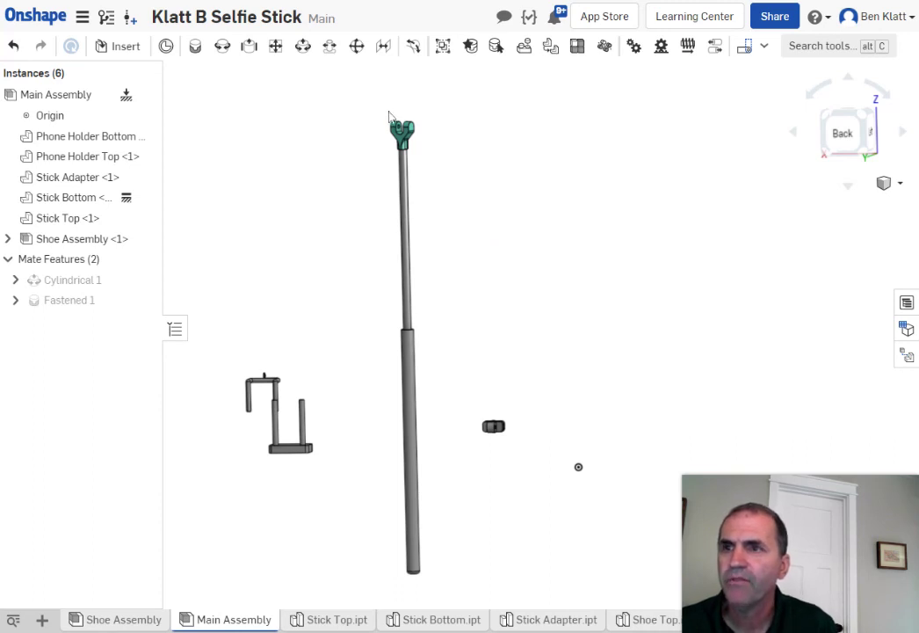
scroll(492, 450, "up", 5)
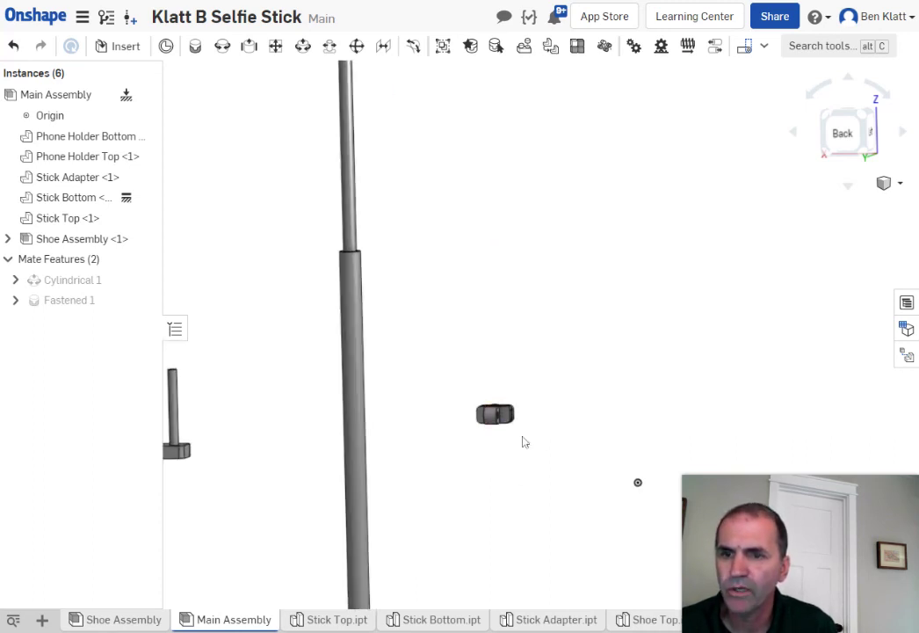
right_click_drag(522, 442, 489, 451)
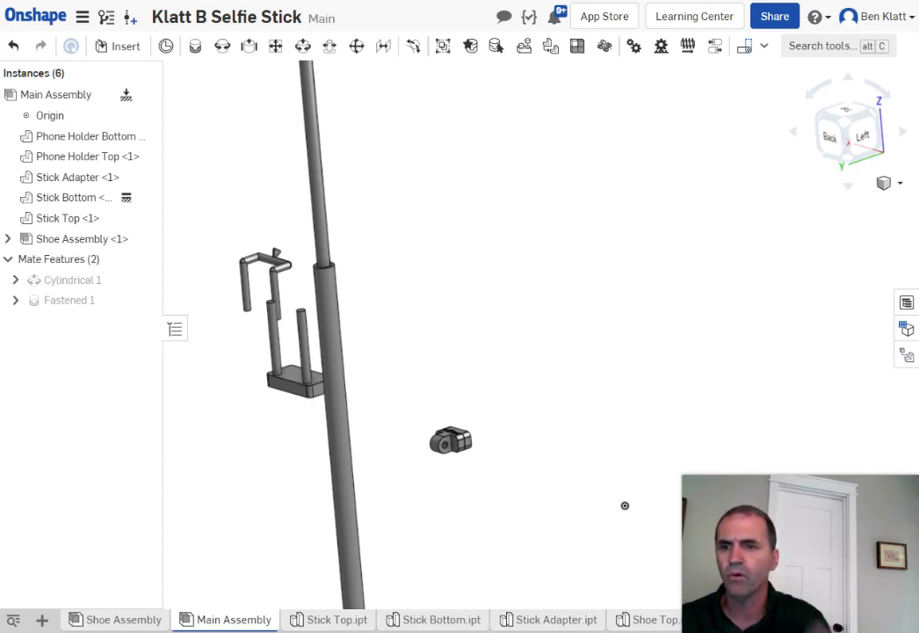
scroll(434, 457, "up", 3)
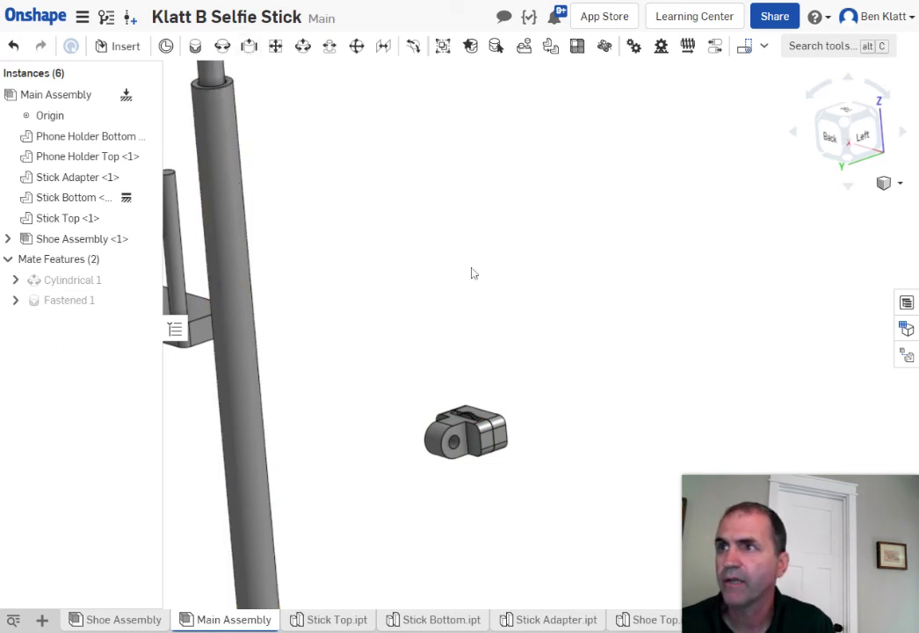
Add a Revolute mate joining the Shoe Assembly's pivot hole centre to the inner hole in Stick Adapter's fork arm, accept, and dismiss the empty follow-up mate.
scroll(497, 368, "up", 1)
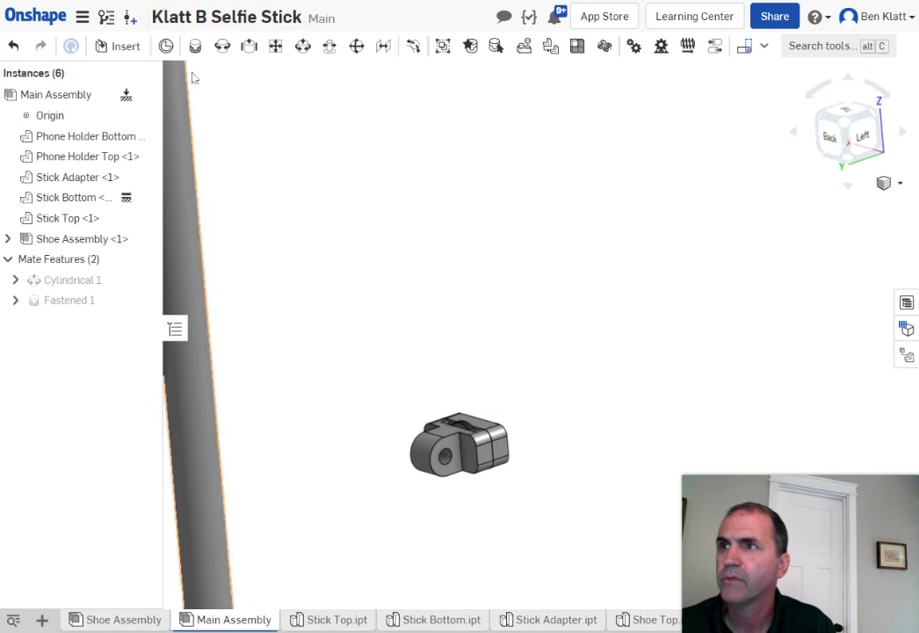
left_click(223, 45)
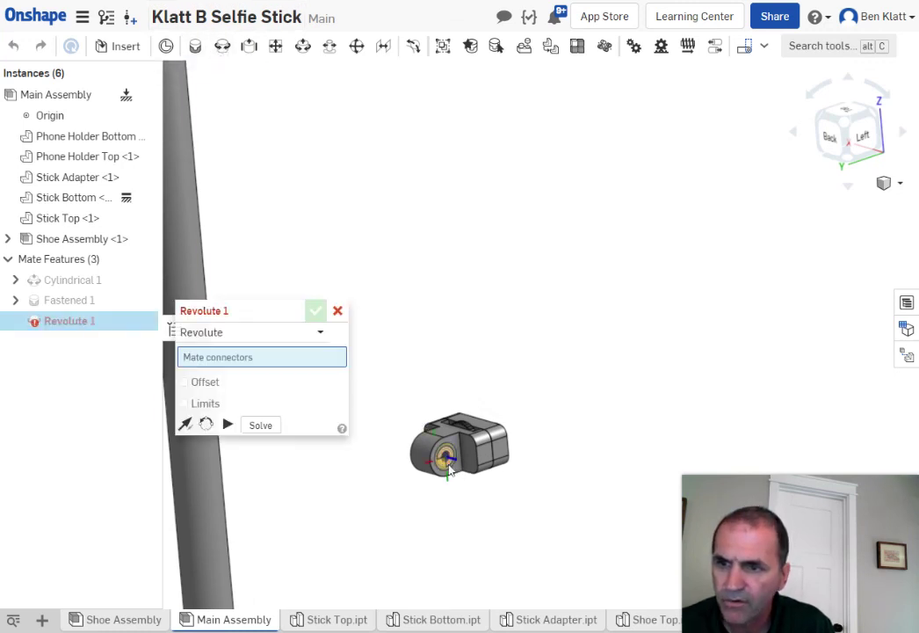
scroll(448, 470, "up", 2)
left_click(448, 465)
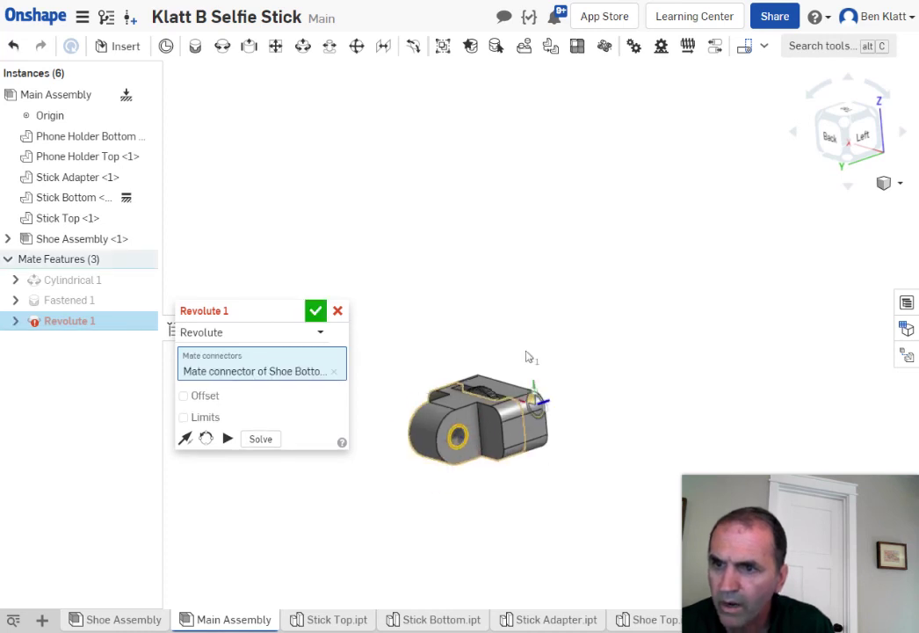
scroll(527, 355, "down", 5)
right_click_drag(406, 185, 649, 180)
scroll(648, 180, "up", 10)
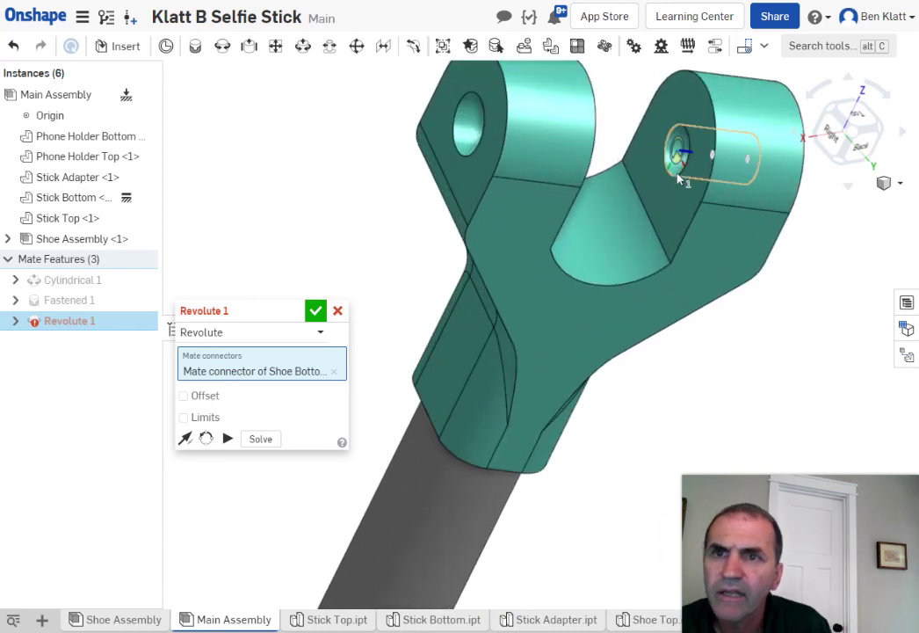
left_click(676, 171)
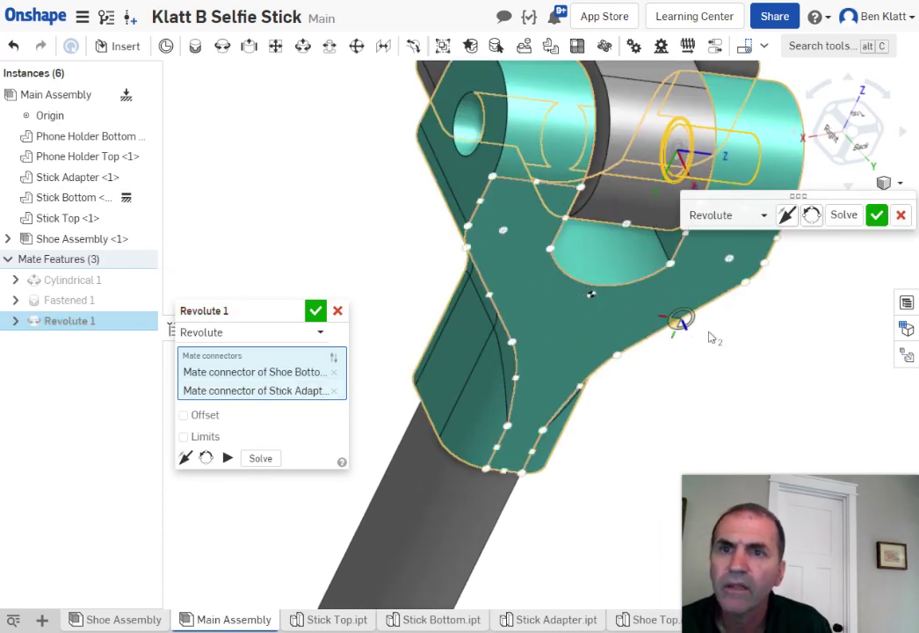
left_click(875, 216)
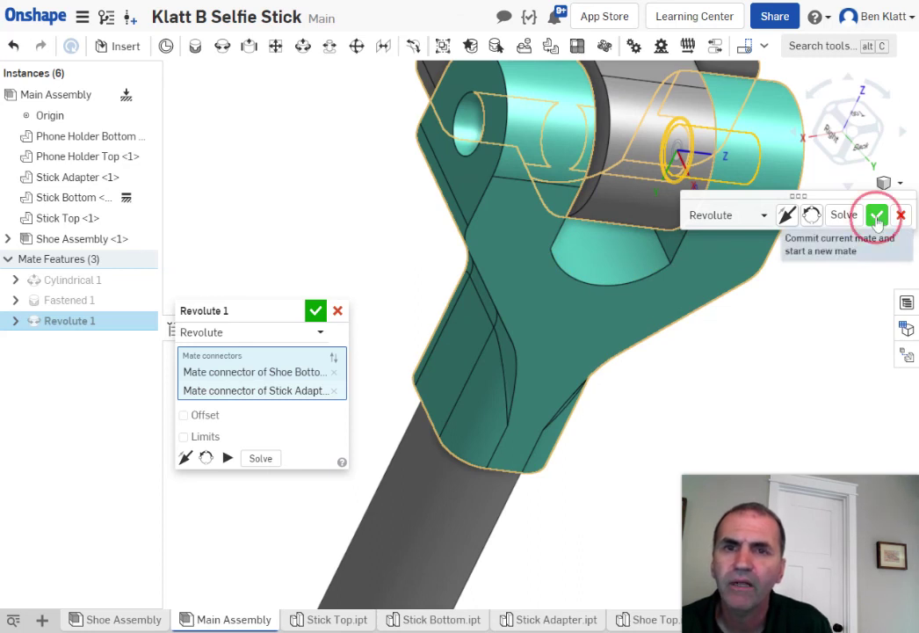
scroll(572, 296, "down", 5)
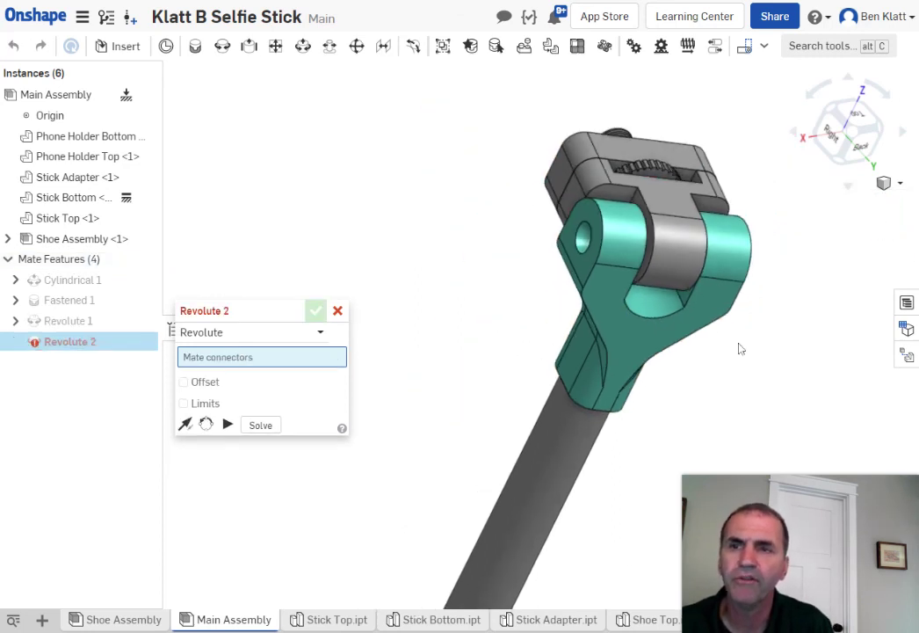
right_click_drag(603, 282, 615, 384)
left_click(337, 311)
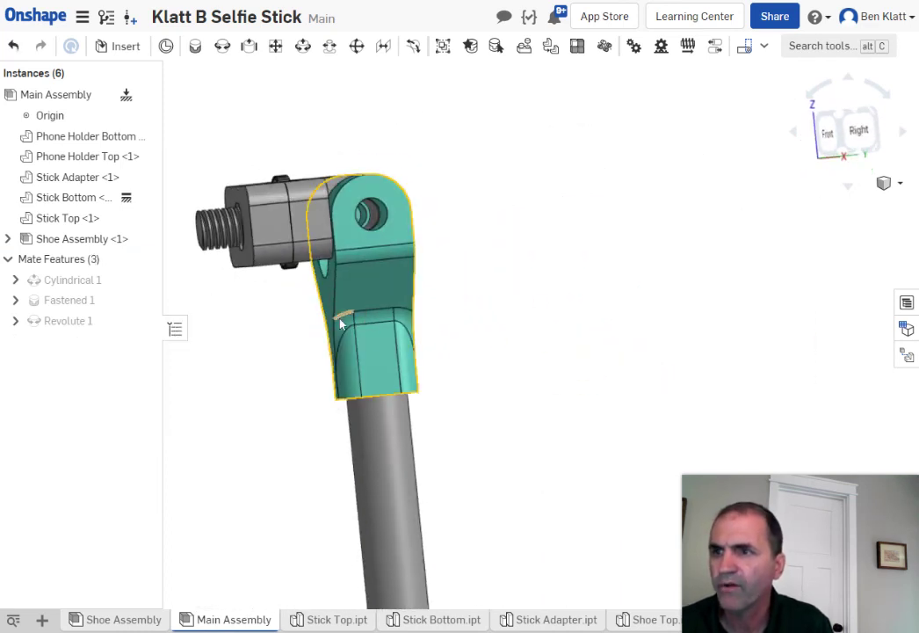
Edit the Revolute mate and reorient its secondary axis so the Shoe Assembly stands upright in line with the stick, and accept.
double_click(61, 322)
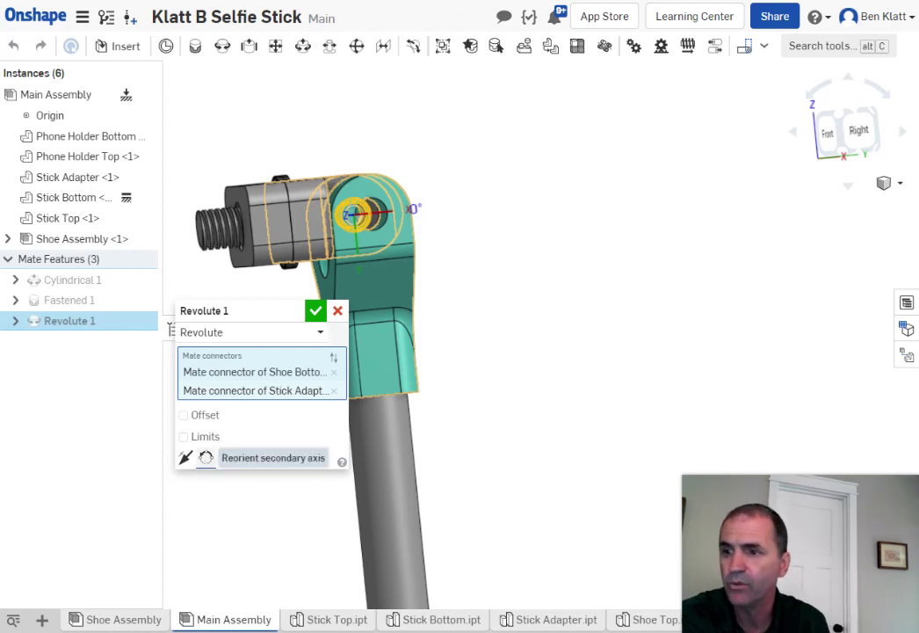
left_click(205, 458)
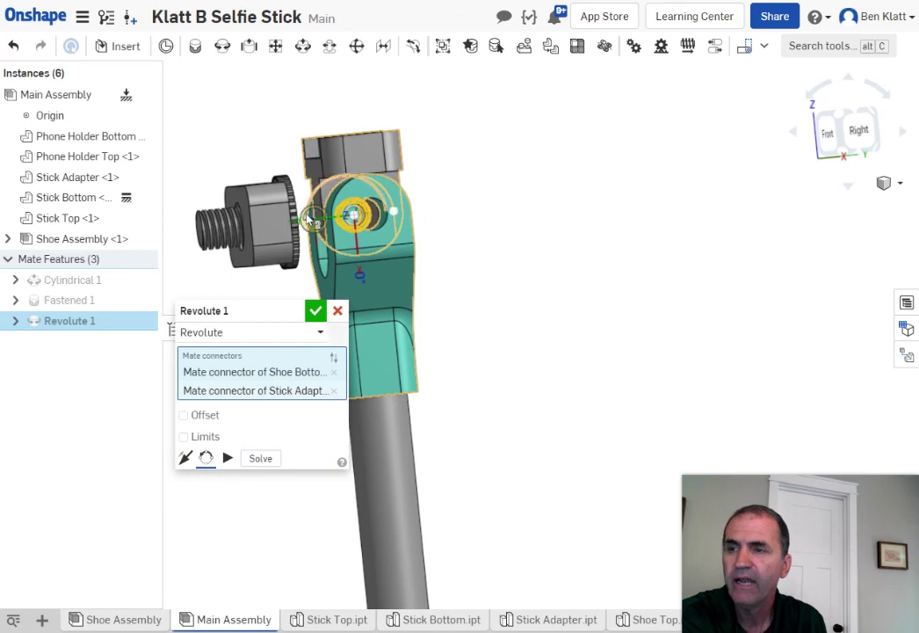
scroll(269, 230, "up", 3)
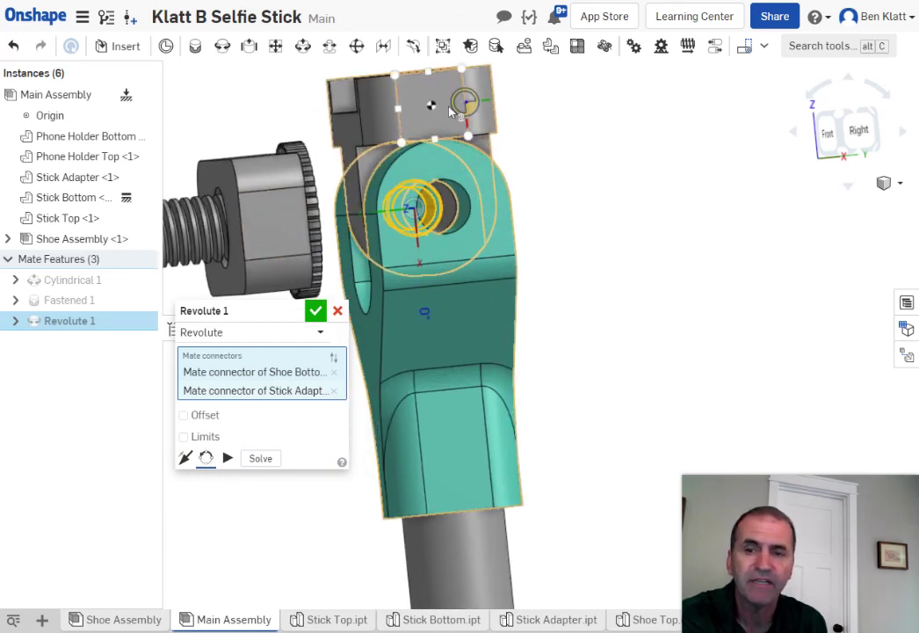
scroll(434, 209, "down", 5)
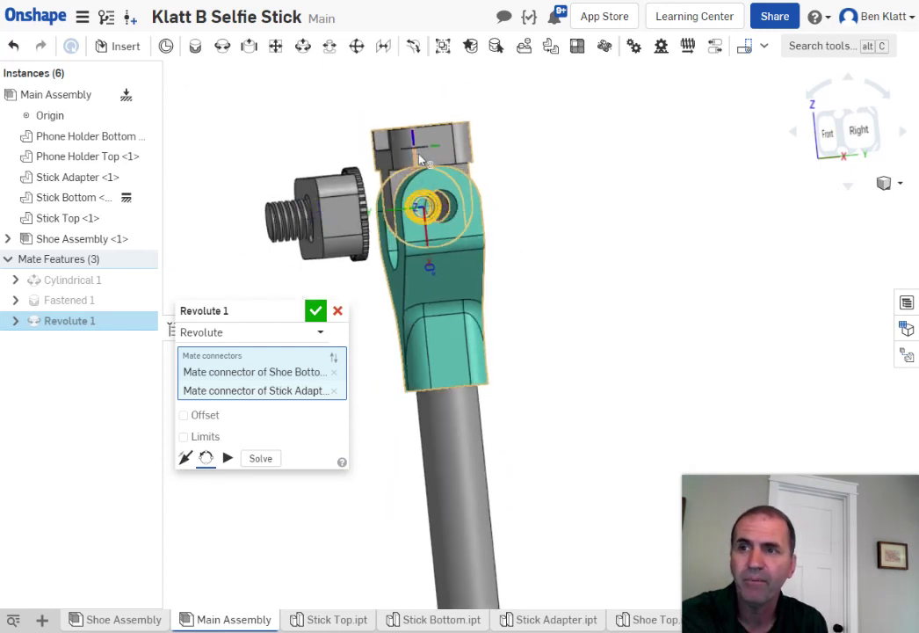
left_click(207, 461)
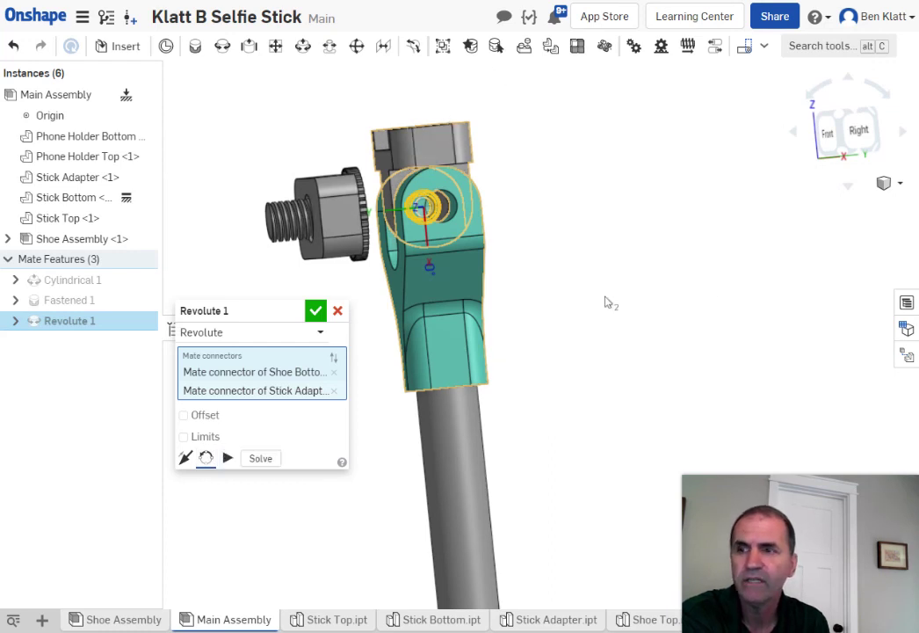
left_click(314, 311)
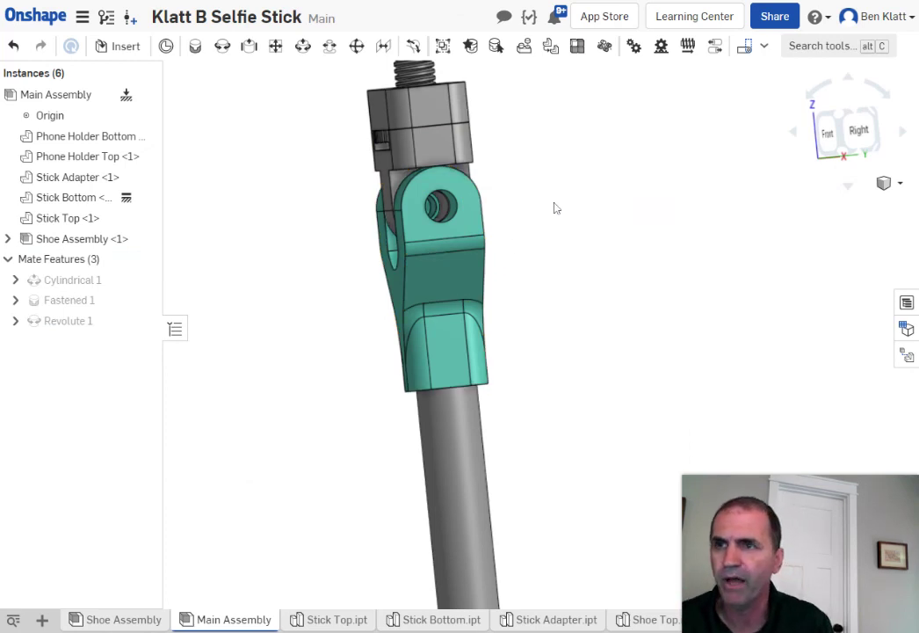
Examine the fit of the Shoe Assembly in Stick Adapter's fork from the front, back and angled views.
scroll(554, 208, "up", 2)
scroll(553, 205, "down", 3)
key("shift+1")
left_click(595, 204)
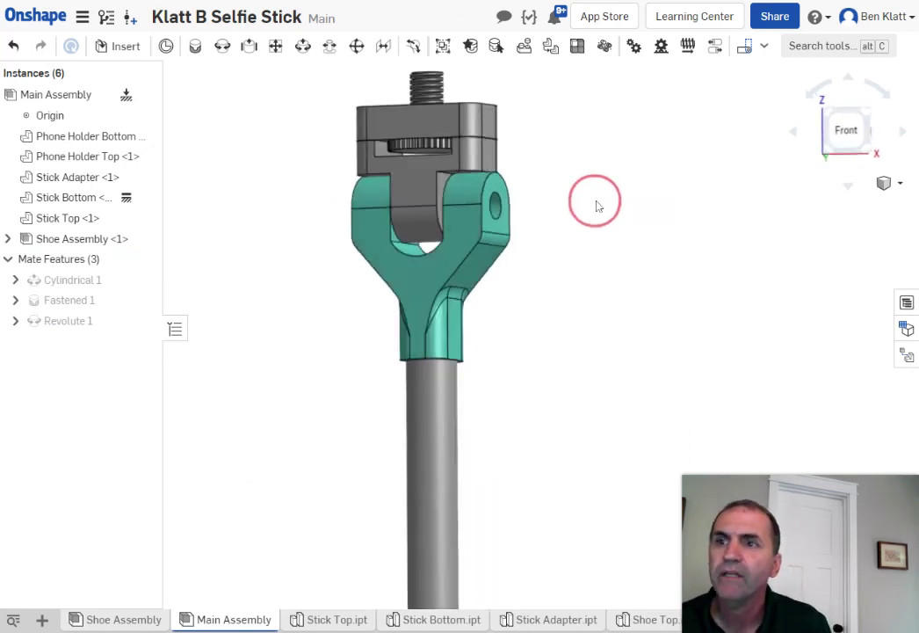
right_click_drag(596, 205, 455, 205)
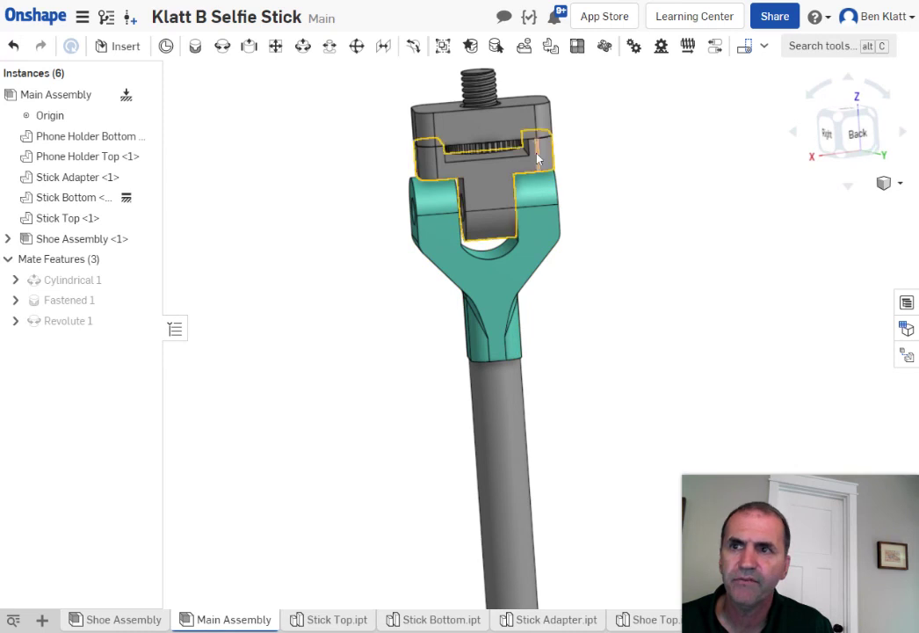
scroll(486, 229, "up", 3)
right_click_drag(595, 238, 625, 252)
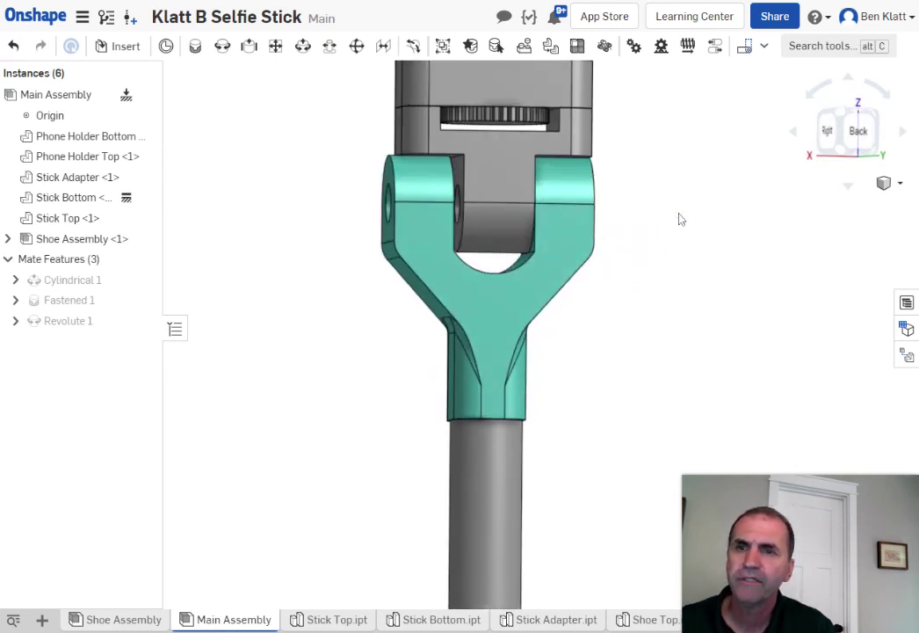
left_click(852, 137)
scroll(557, 86, "up", 1)
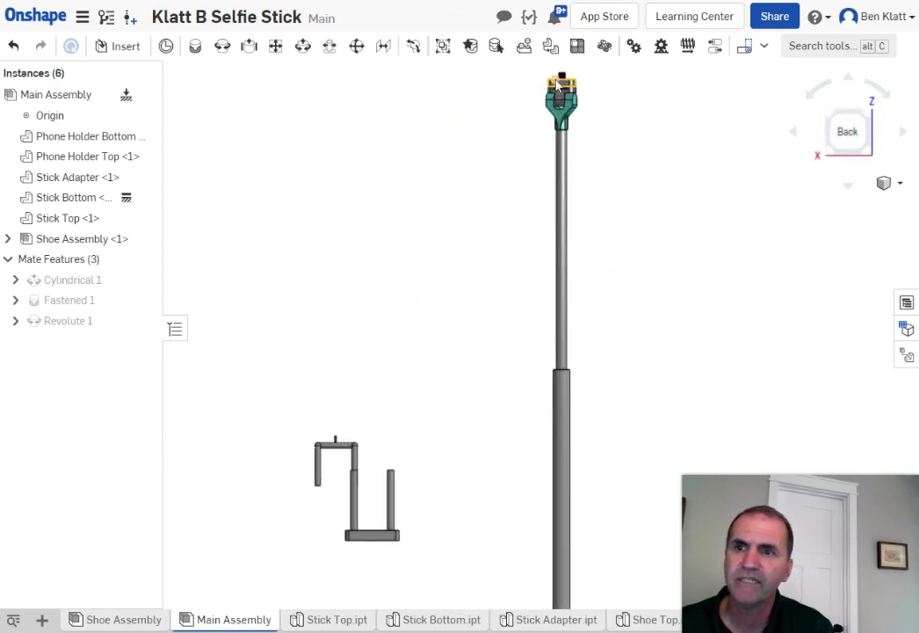
middle_click_drag(615, 76, 590, 153)
scroll(554, 204, "up", 3)
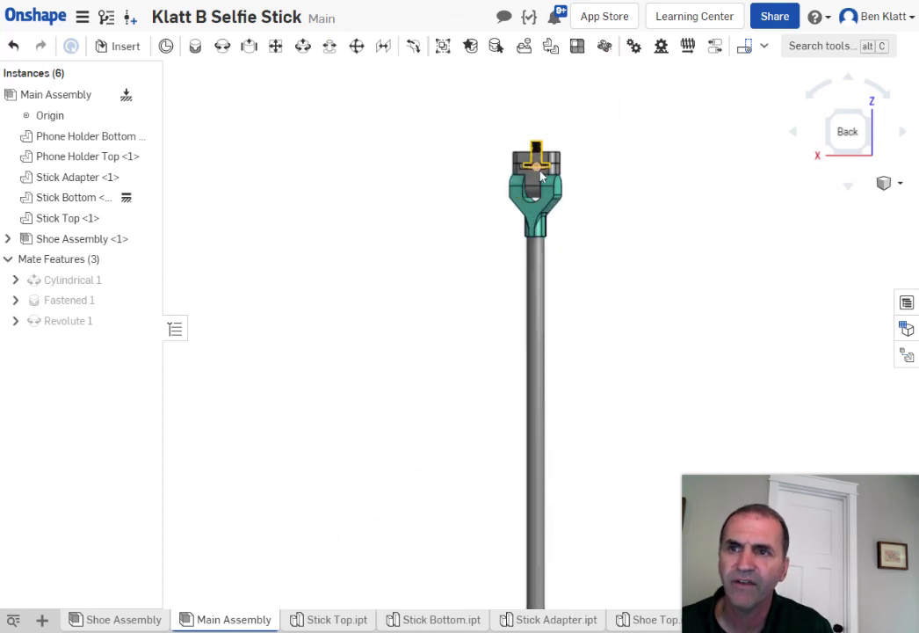
scroll(614, 246, "up", 2)
right_click_drag(518, 241, 571, 233)
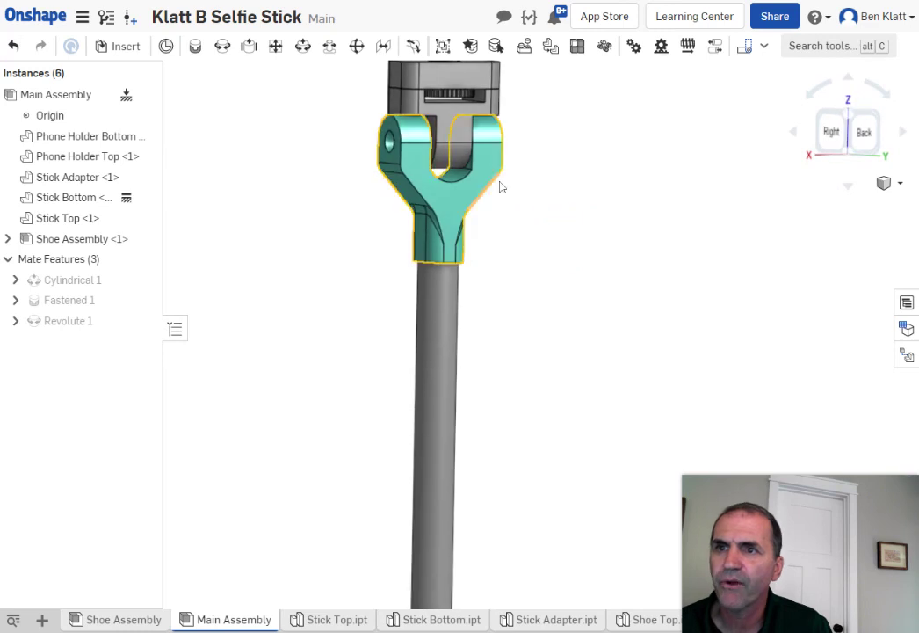
Orient the view normal to the flat face of the Stick Adapter and enlarge its joint with the shoe.
left_click(488, 170)
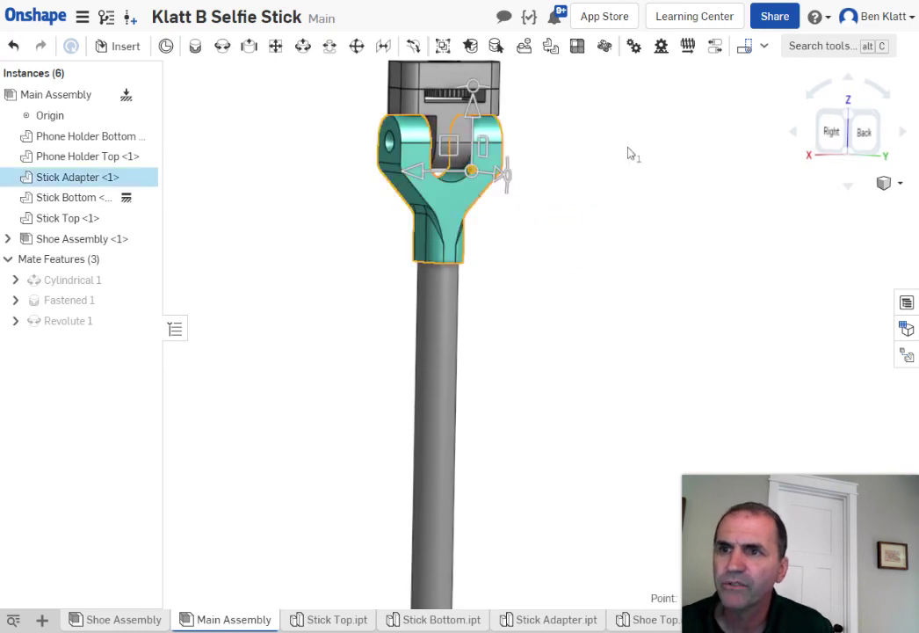
left_click(562, 178)
left_click(457, 202)
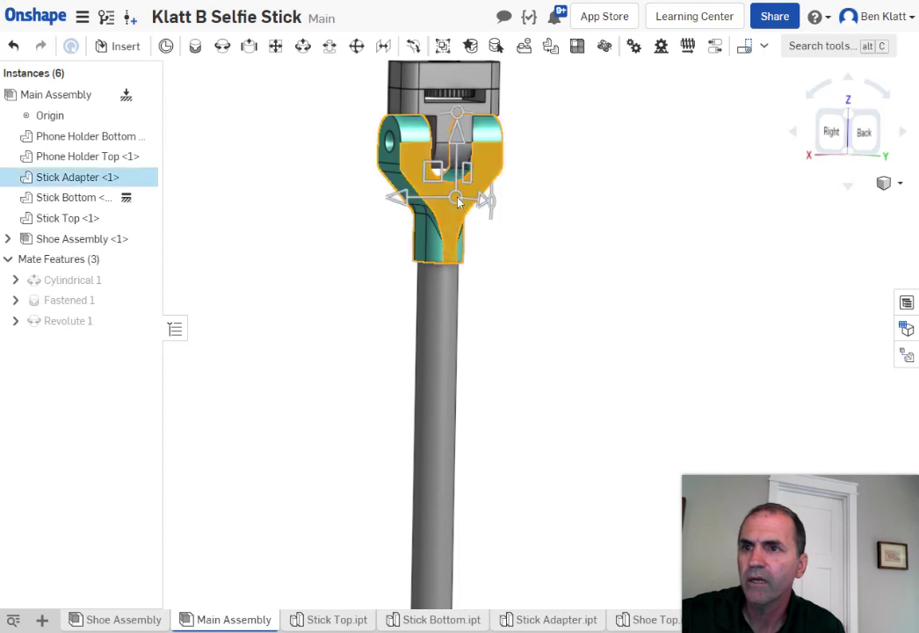
right_click(458, 202)
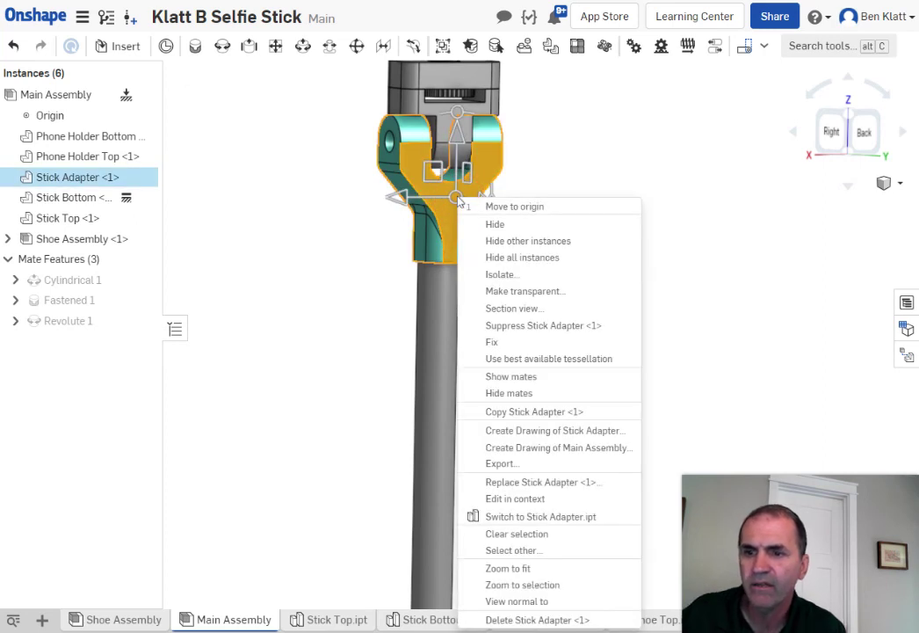
left_click(527, 602)
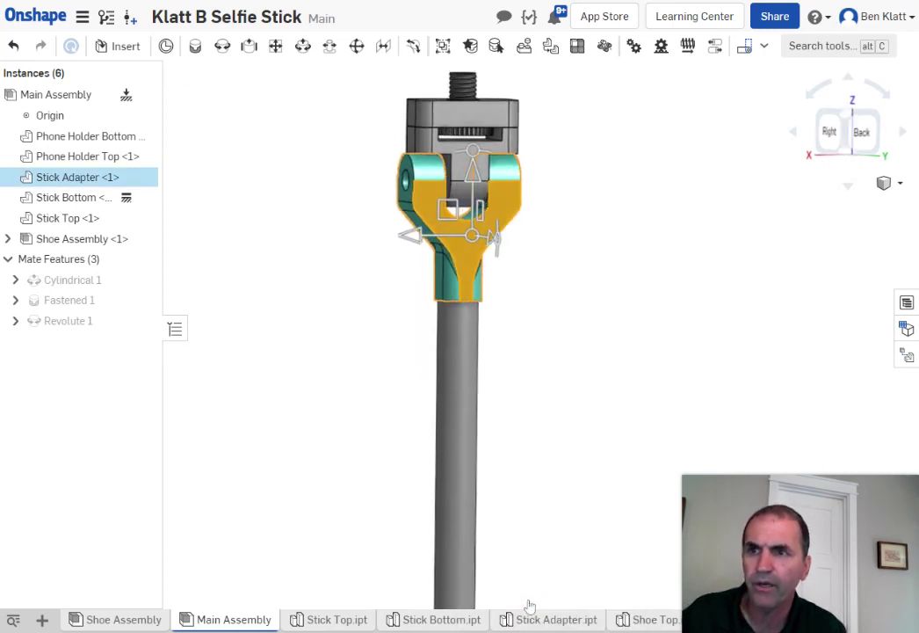
left_click(663, 290)
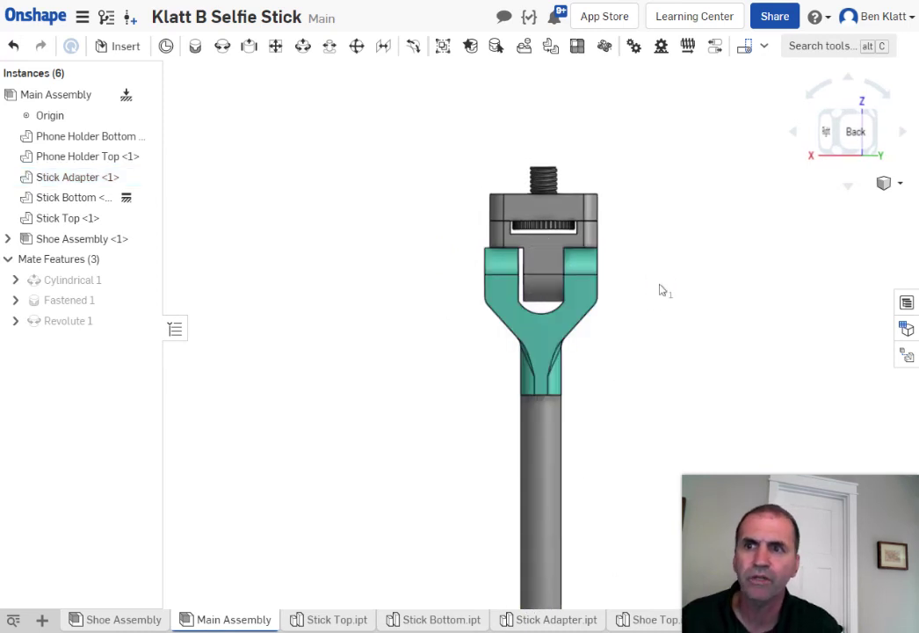
scroll(631, 294, "up", 5)
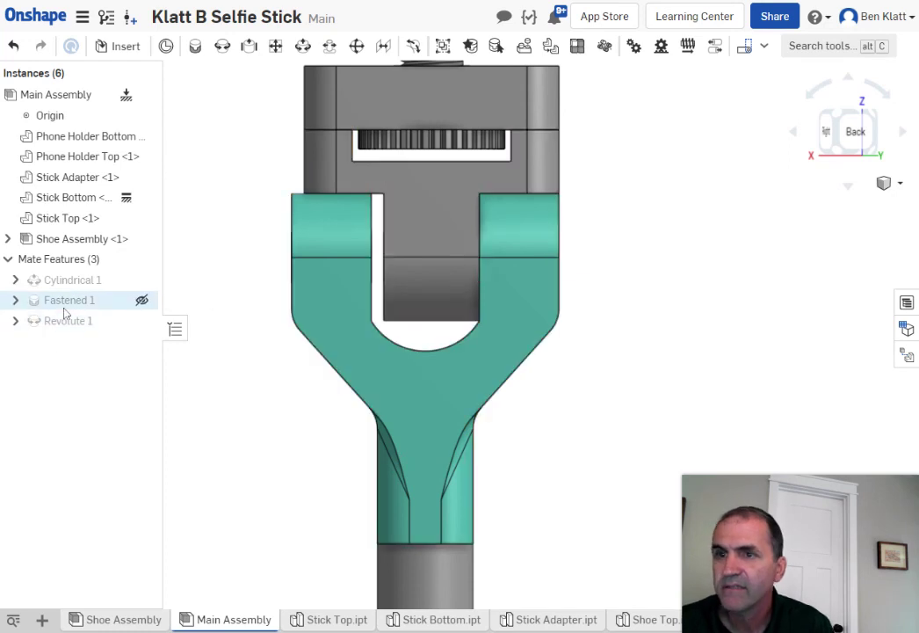
Enable an offset on the revolute mate between the shoe bottom and Stick Adapter, with a Z distance of 0.02 in.
mouse_move(75, 304)
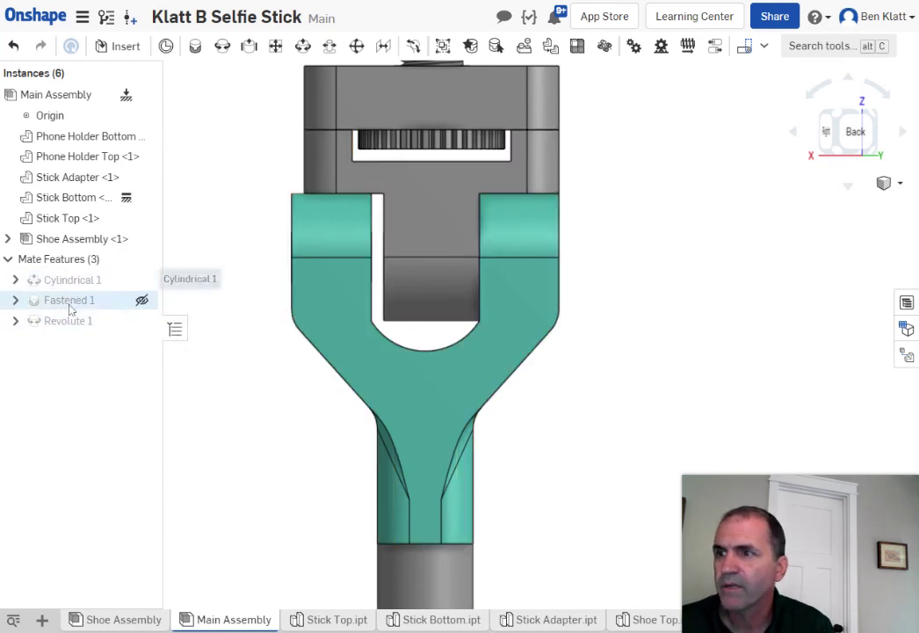
double_click(66, 323)
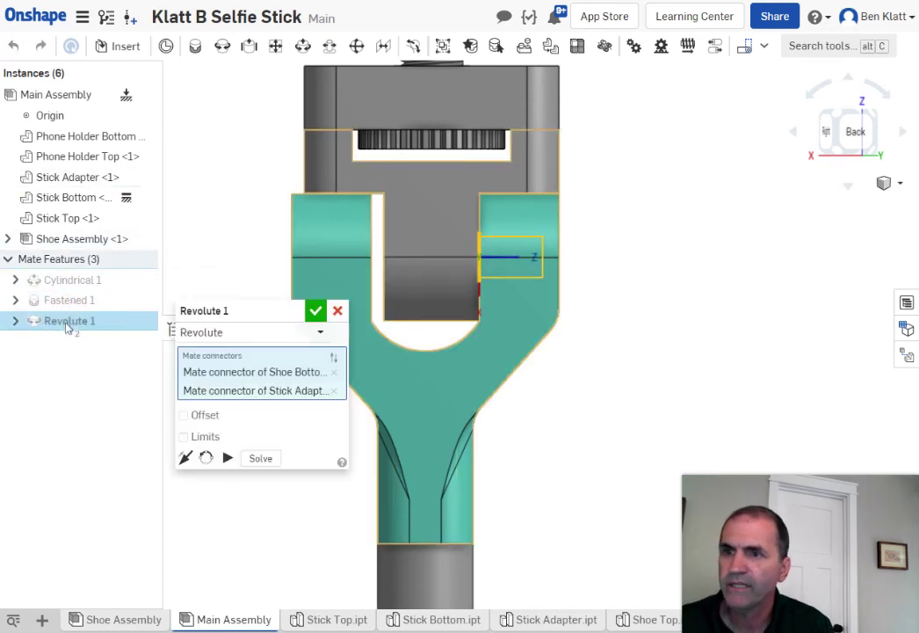
left_click(200, 418)
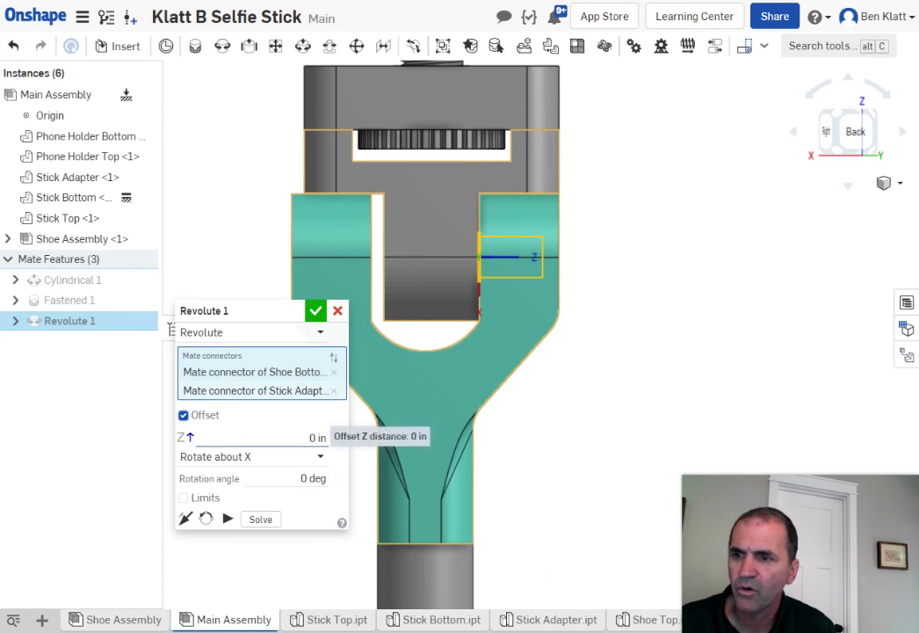
left_click(315, 436)
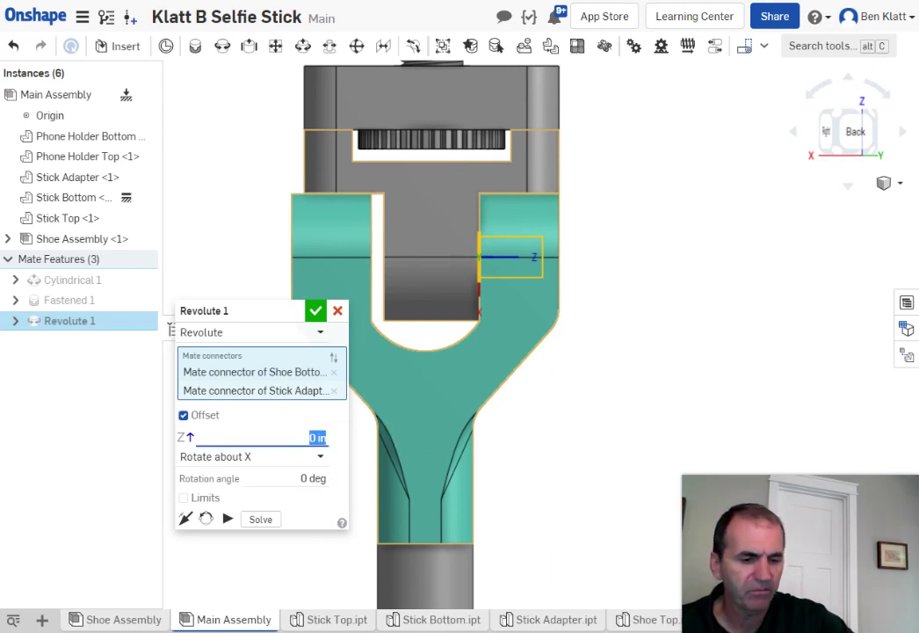
key("BackSpace")
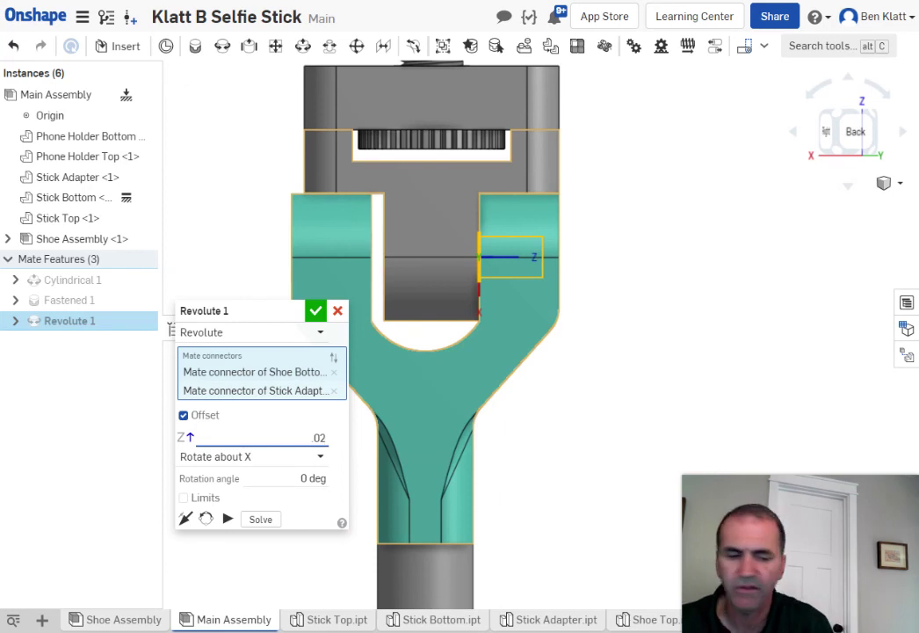
key("Return")
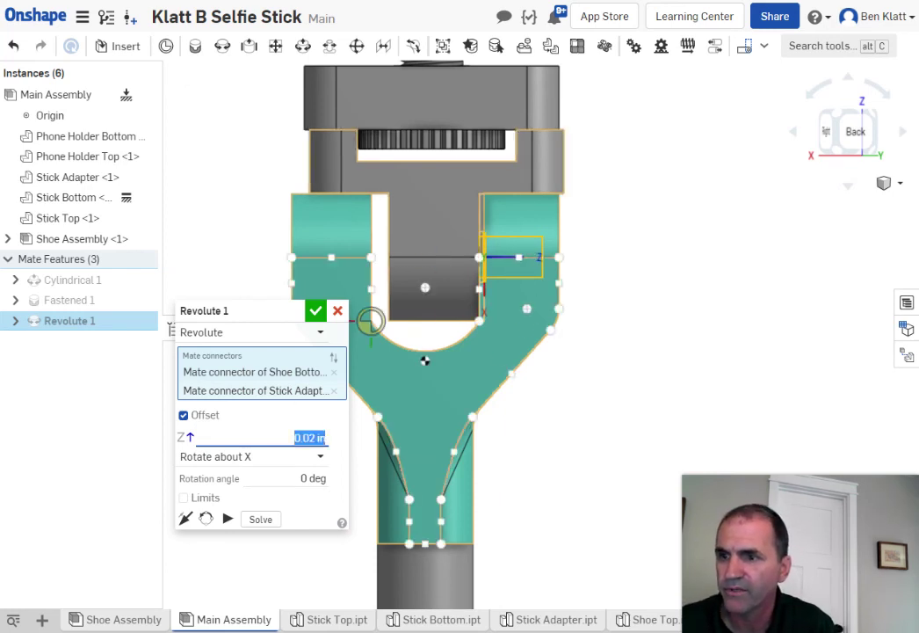
Set the Z offset of the shoe-to-adapter revolute mate to -0.02 in and accept the mate.
left_click(293, 436)
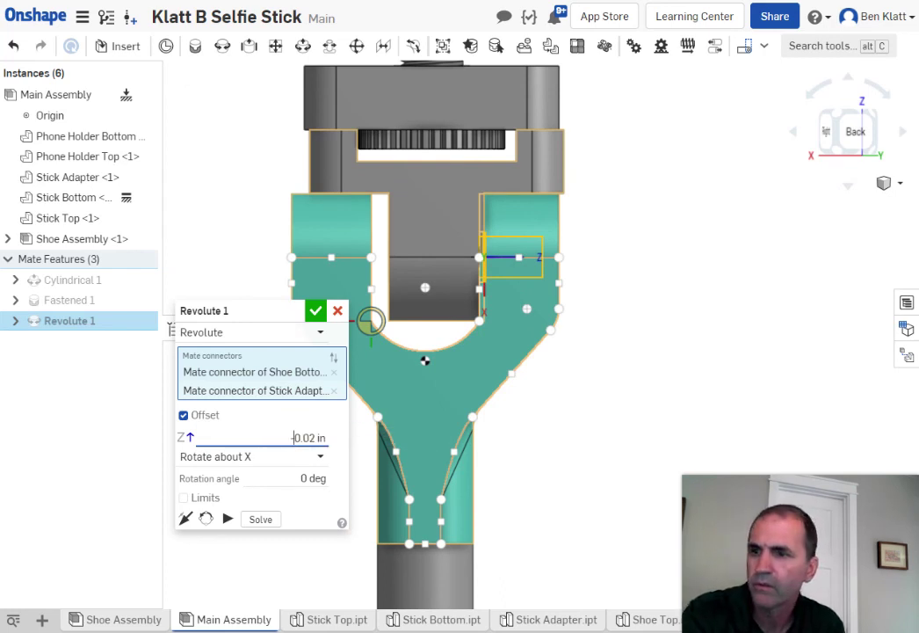
type("-")
key("Return")
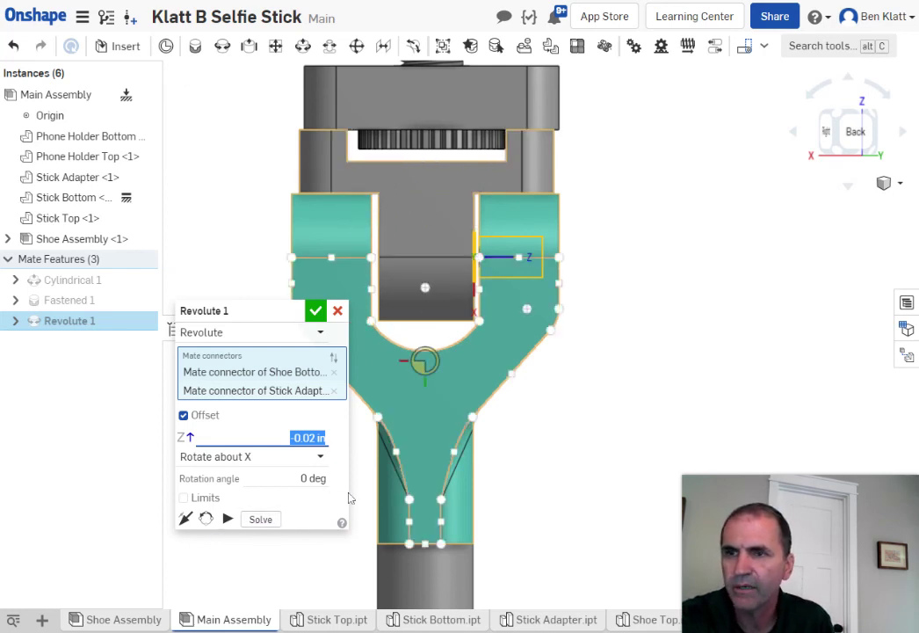
key("Return")
Open the Shoe Assembly from the shoe top part and show it in the Bottom view.
scroll(684, 305, "up", 5)
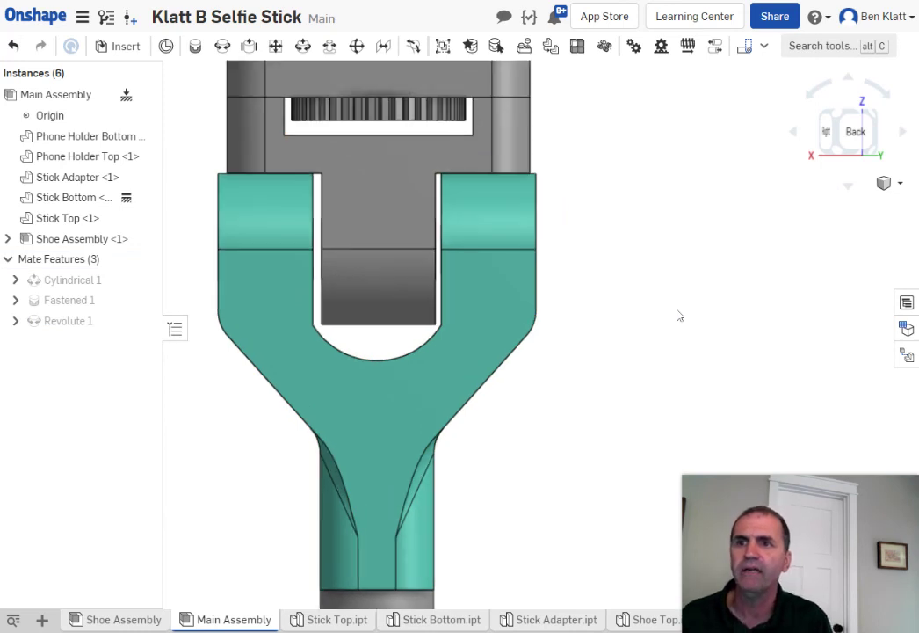
middle_click_drag(703, 371, 574, 304)
scroll(443, 219, "down", 5)
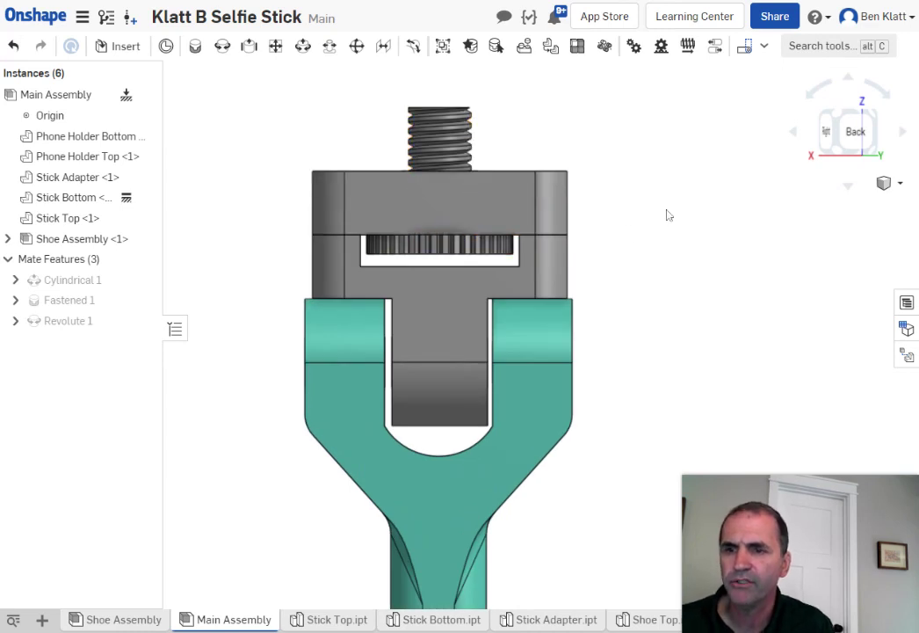
scroll(740, 180, "up", 1)
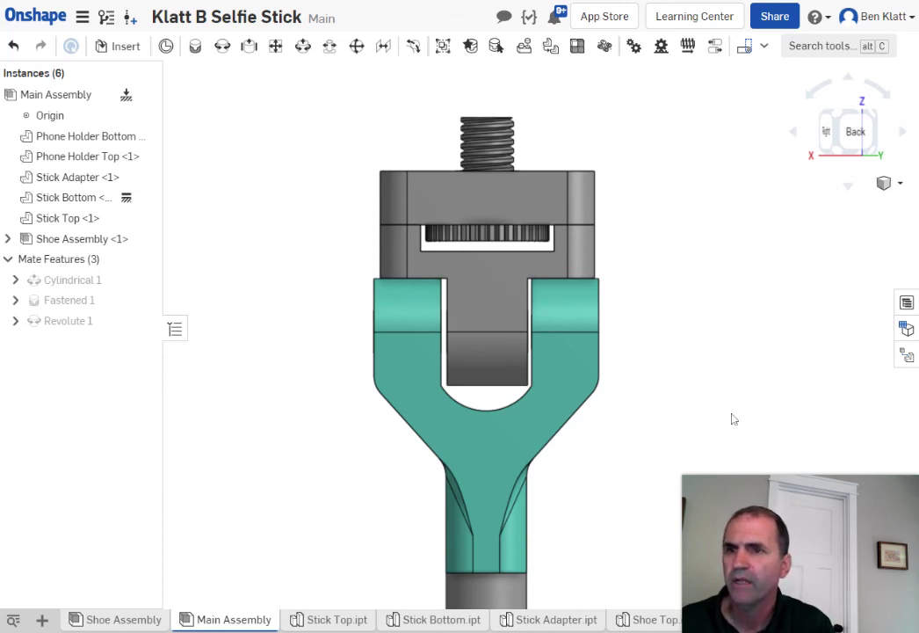
right_click(518, 203)
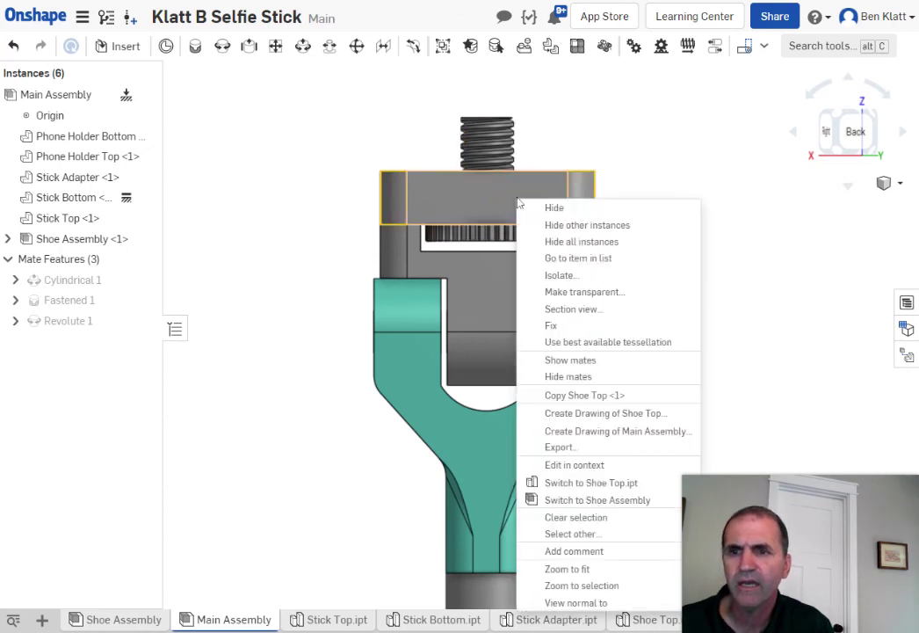
left_click(603, 501)
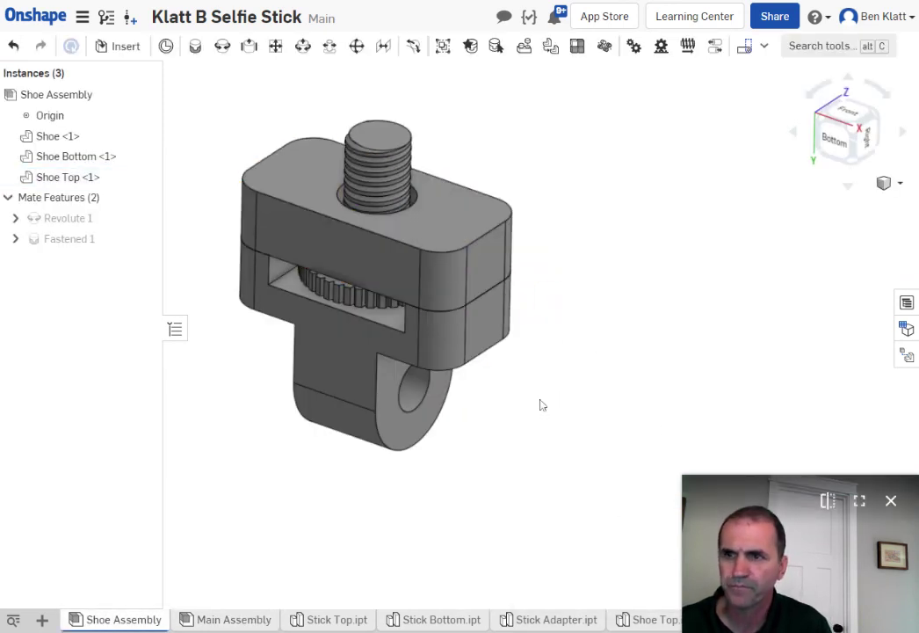
left_click(831, 142)
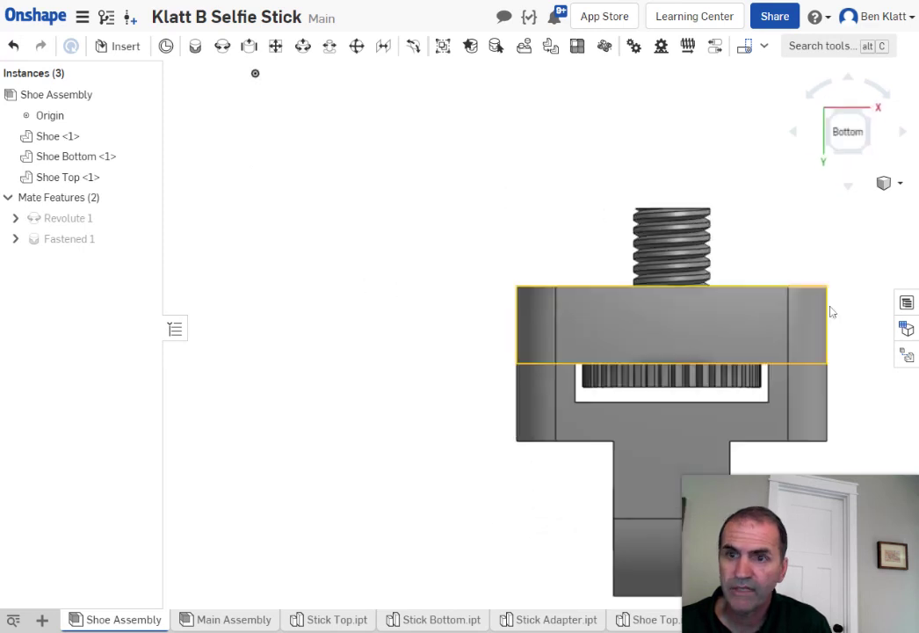
middle_click_drag(862, 332, 684, 188)
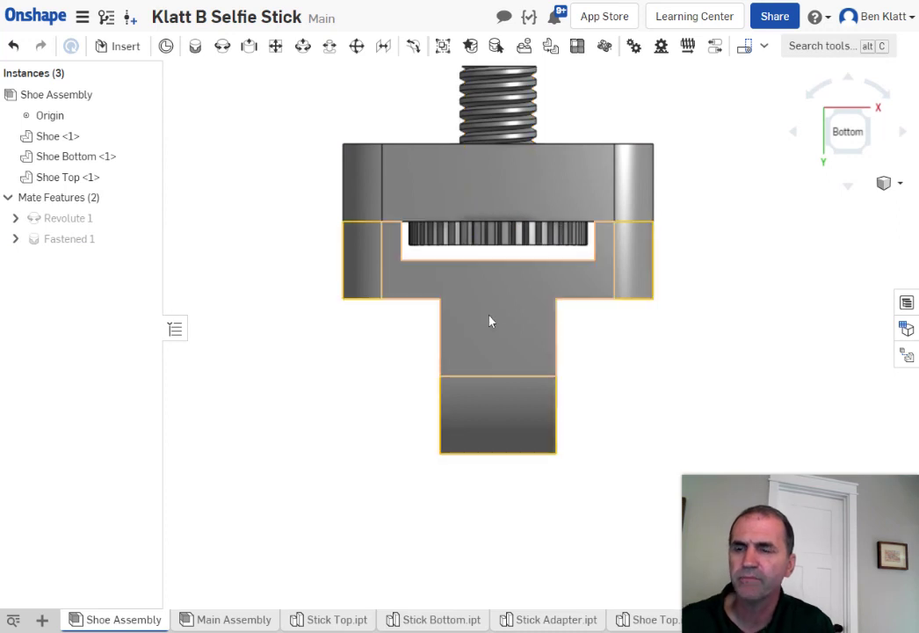
Enable an offset on the revolute mate between Shoe and Shoe Top, with a Z distance of 0.02 in.
mouse_move(46, 218)
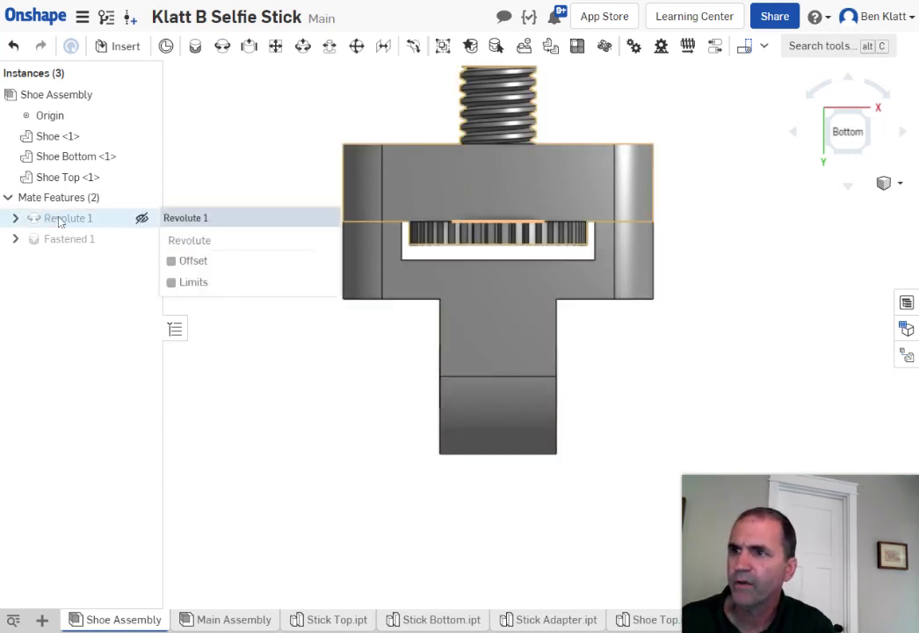
double_click(59, 219)
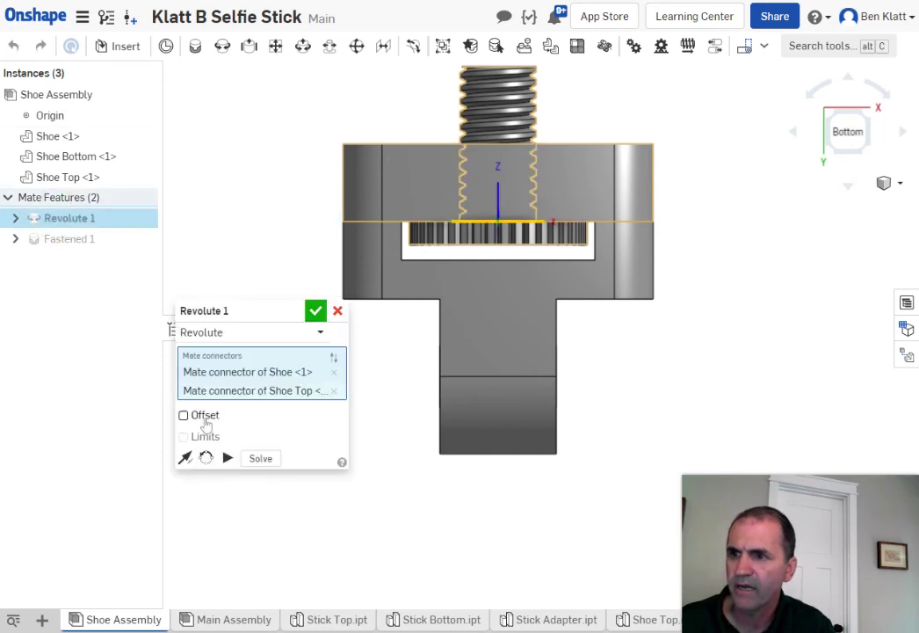
left_click(205, 422)
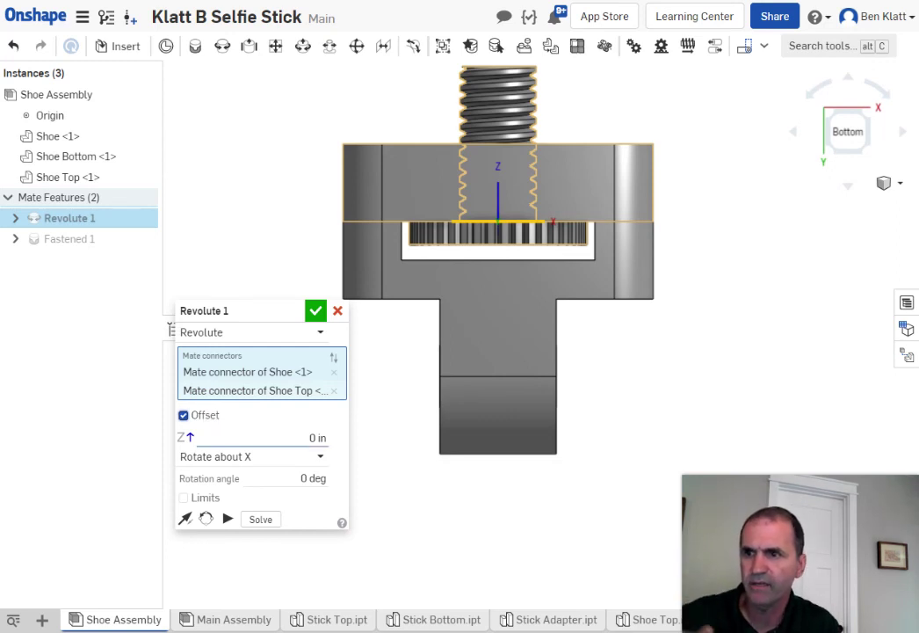
left_click(283, 438)
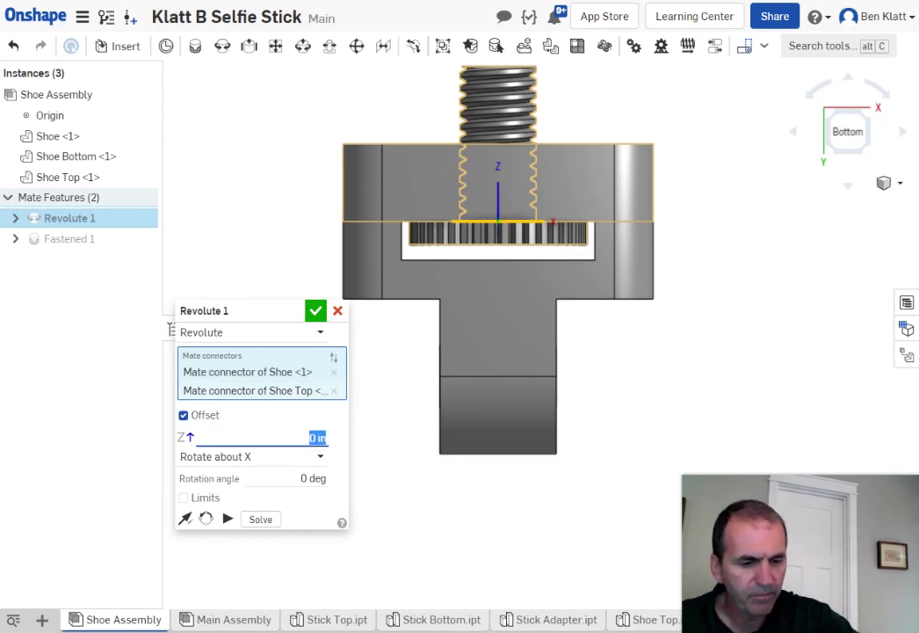
type(".02")
key("Return")
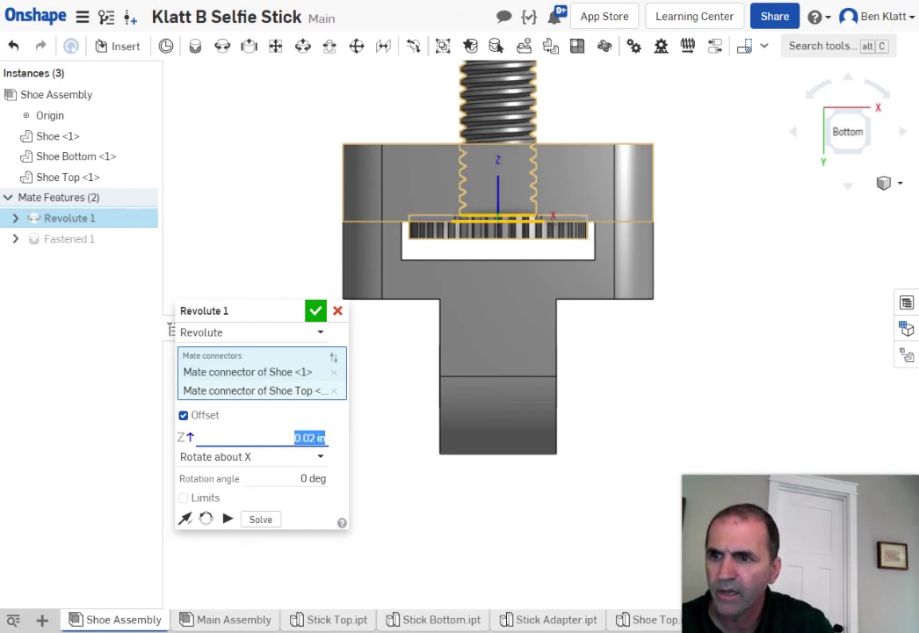
Set the Z offset of the Shoe and Shoe Top revolute mate to -0.02 in and accept the mate.
left_click(294, 437)
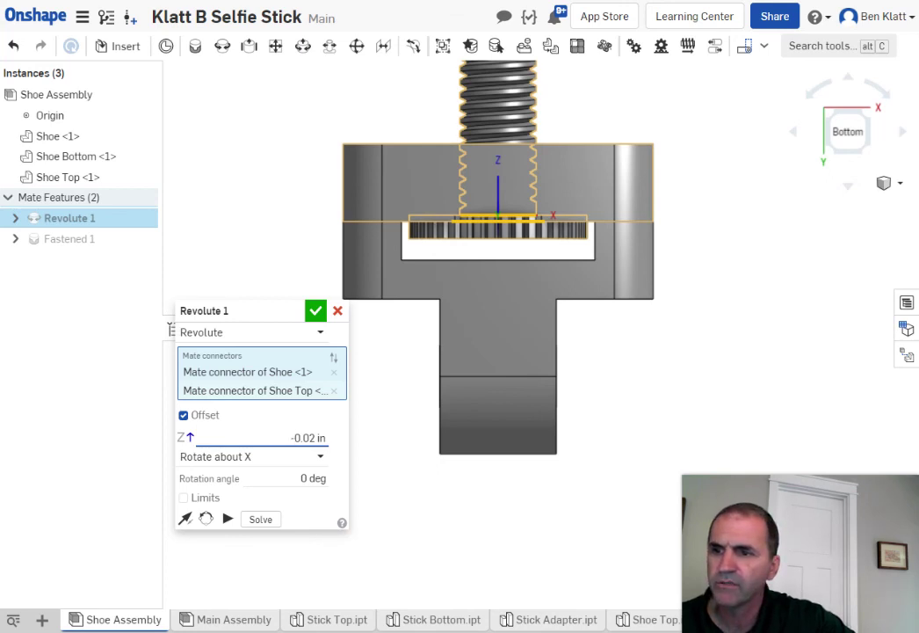
type("-")
key("Return")
key("Return")
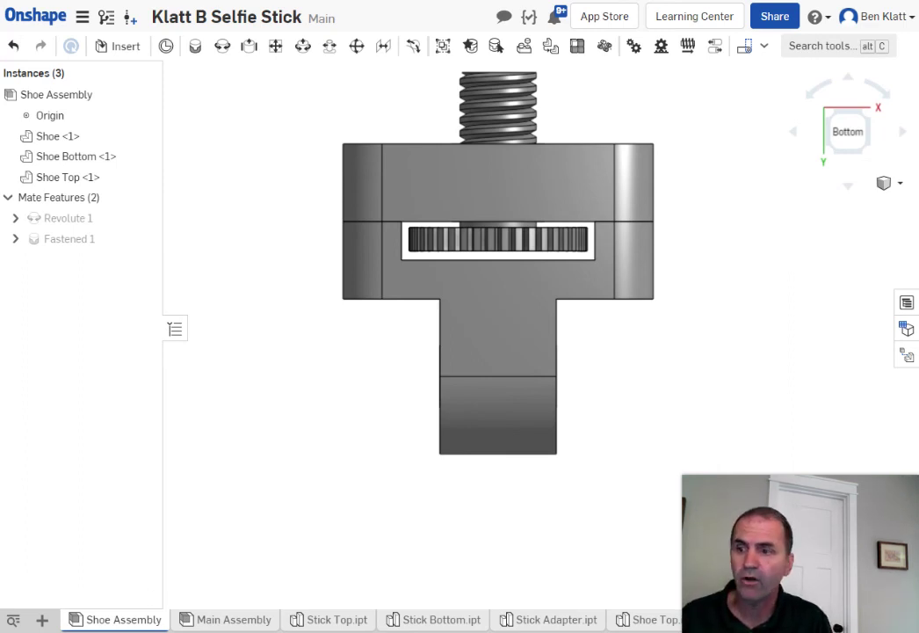
Return to the Main Assembly and examine the shoe joint, the full stick and the unattached phone holder parts.
left_click(227, 623)
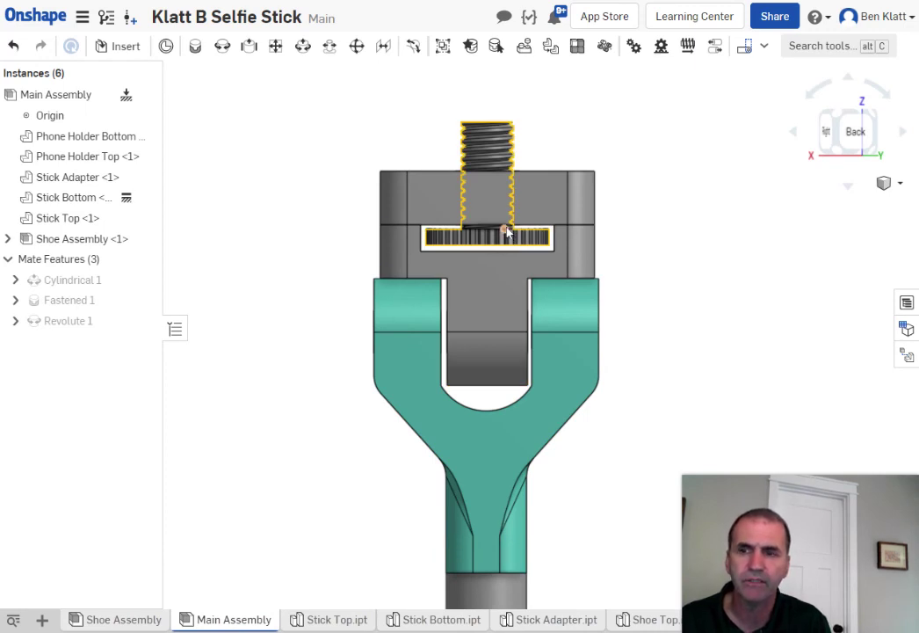
scroll(630, 392, "down", 5)
scroll(670, 417, "down", 4)
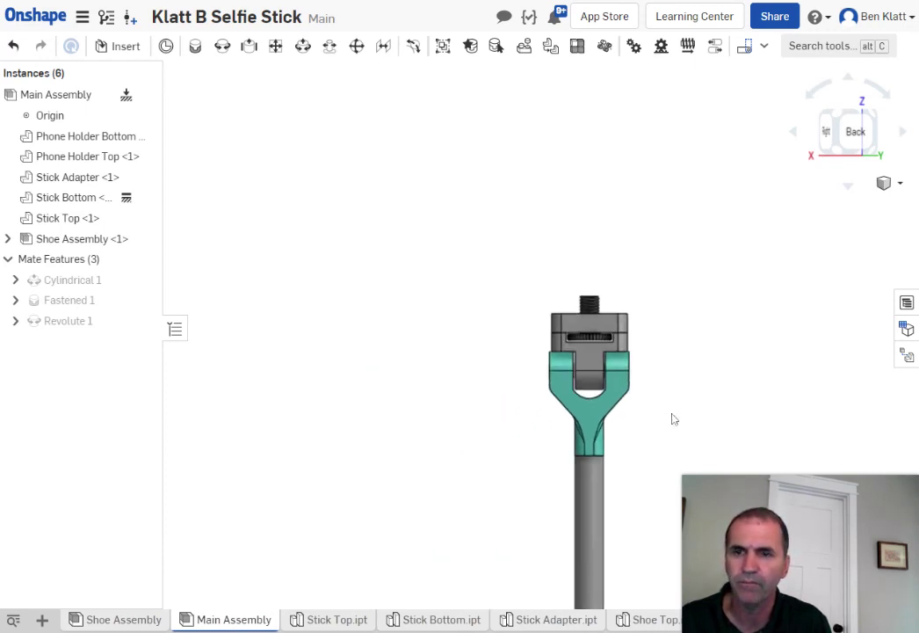
middle_click_drag(665, 344, 454, 180)
scroll(456, 189, "down", 5)
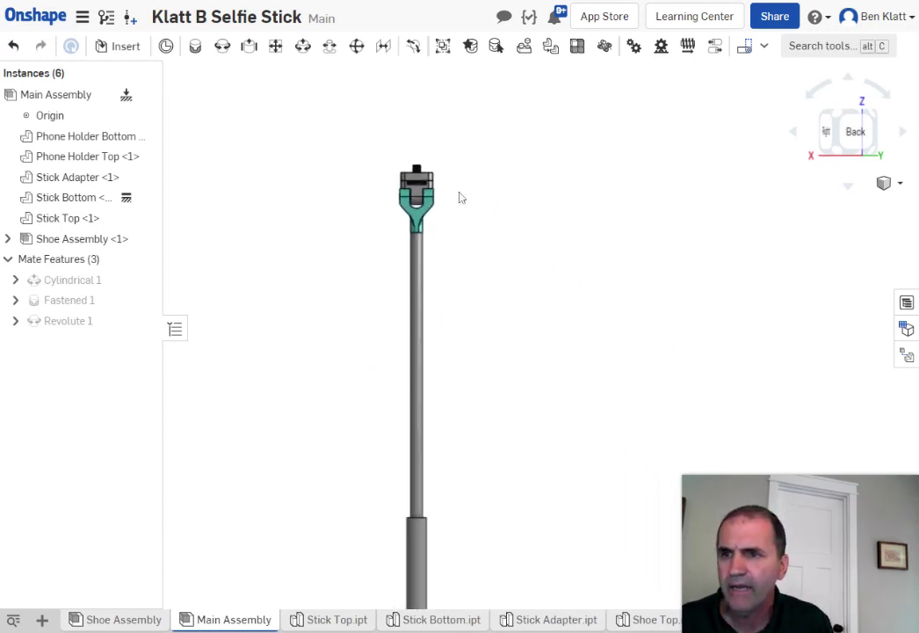
scroll(283, 527, "up", 4)
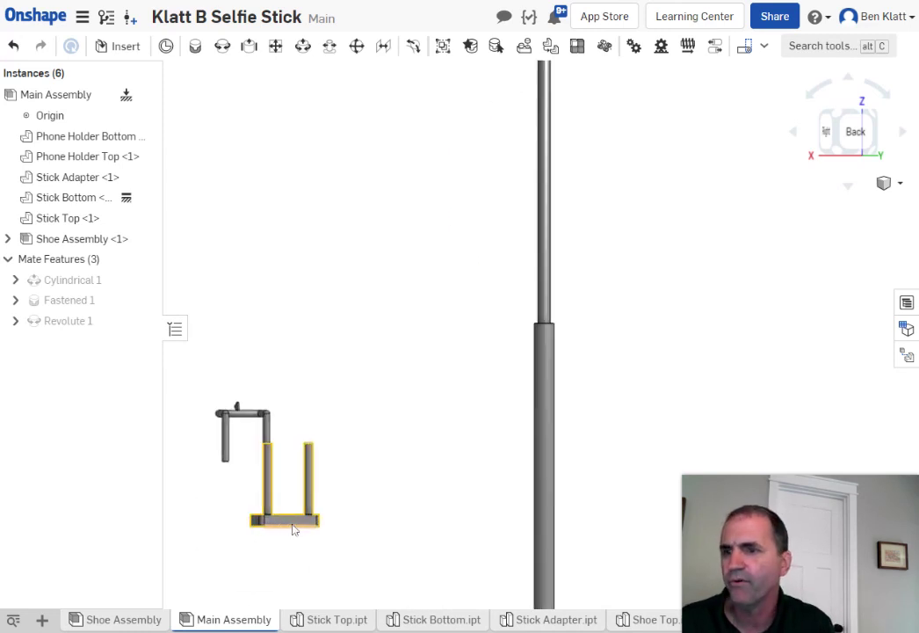
scroll(659, 153, "down", 3)
middle_click_drag(654, 171, 611, 283)
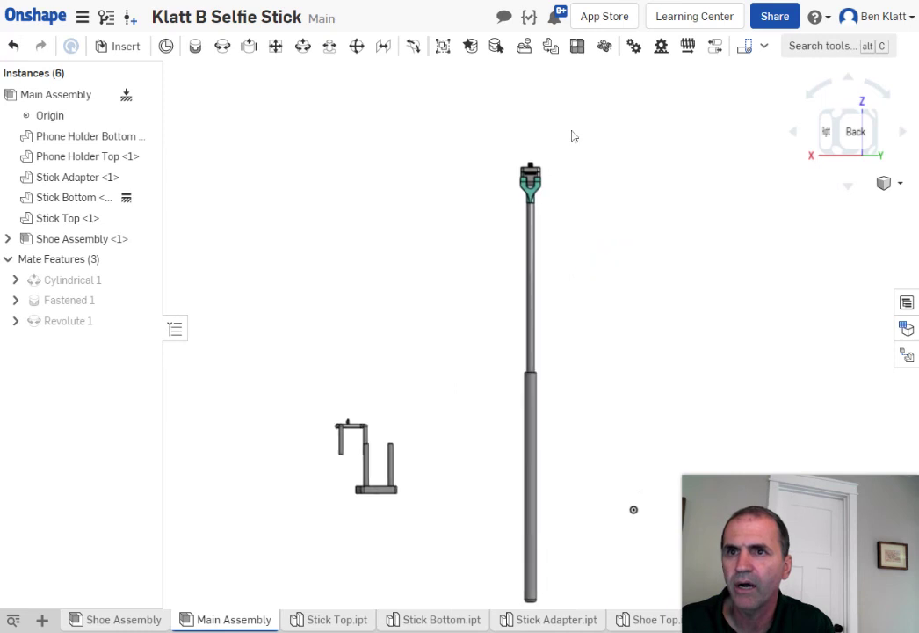
scroll(536, 167, "up", 5)
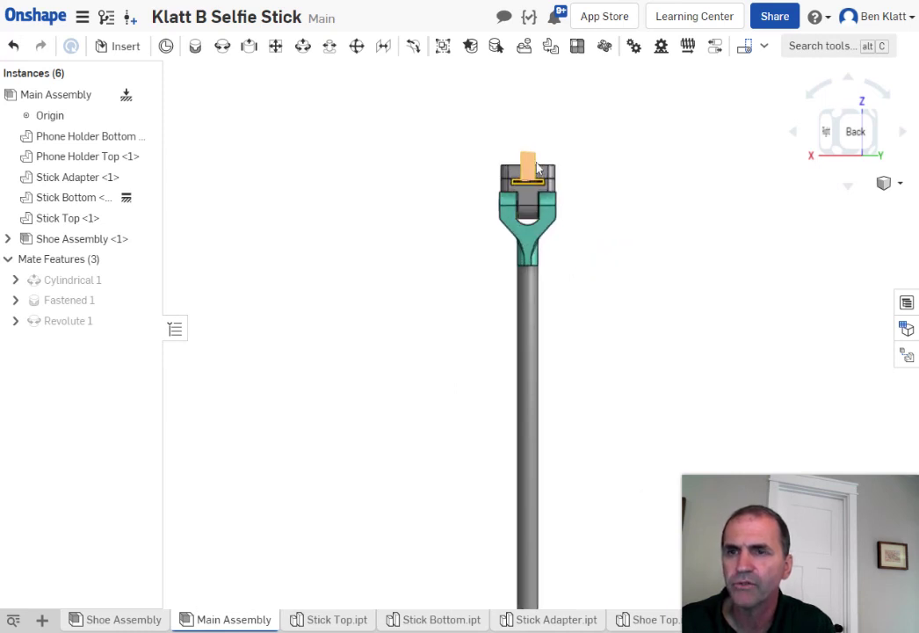
scroll(428, 334, "down", 5)
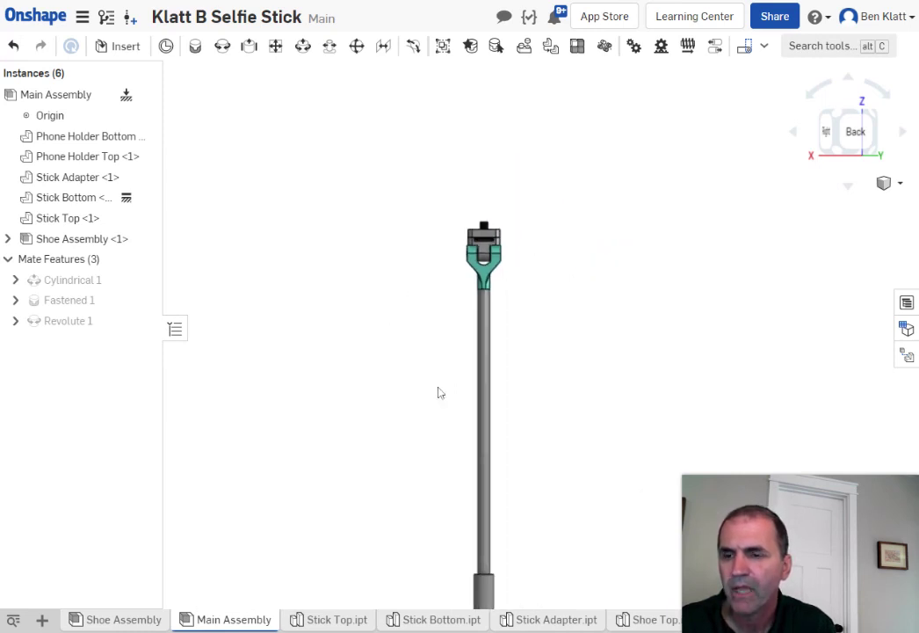
Start a Fastened mate and pick the centre of the hole on the underside of Phone Holder Bottom as its first mate connector.
middle_click_drag(437, 393, 479, 327)
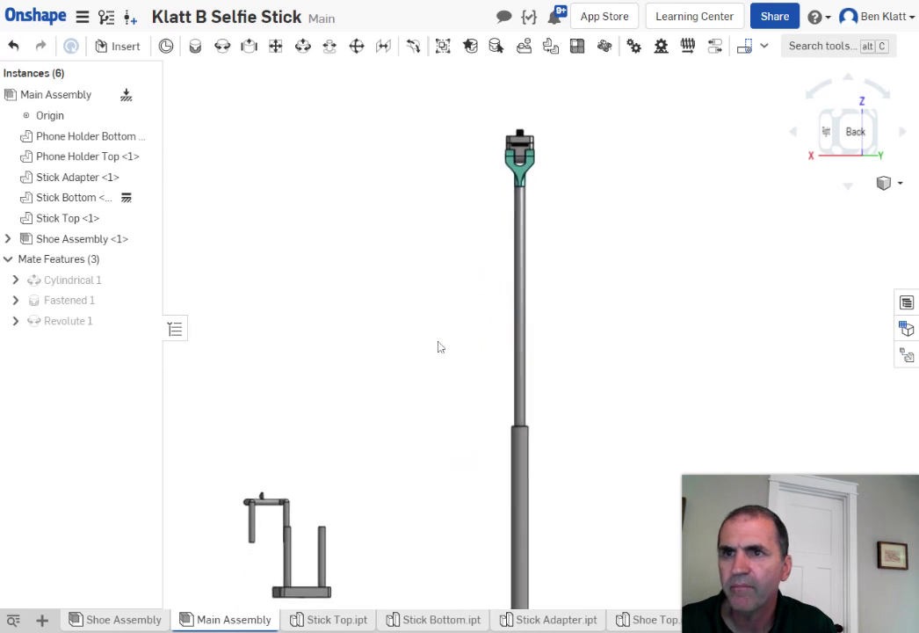
right_click_drag(439, 348, 430, 299)
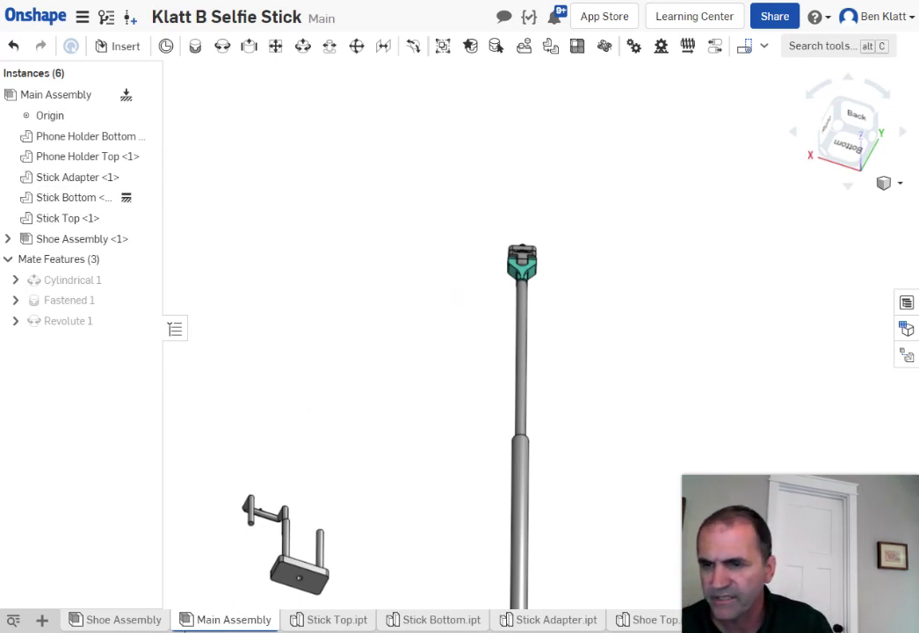
scroll(345, 582, "up", 3)
right_click_drag(344, 582, 427, 326)
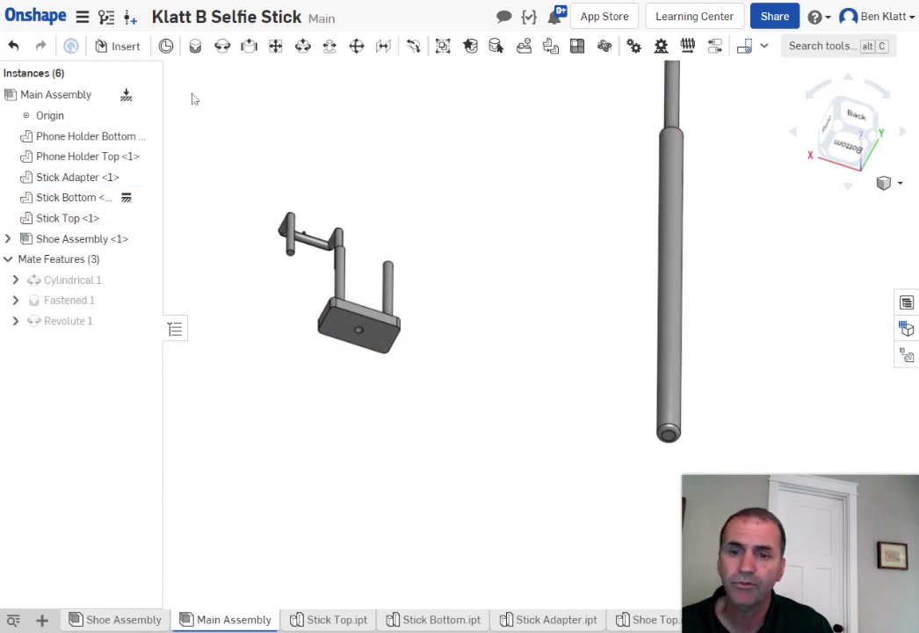
left_click(195, 48)
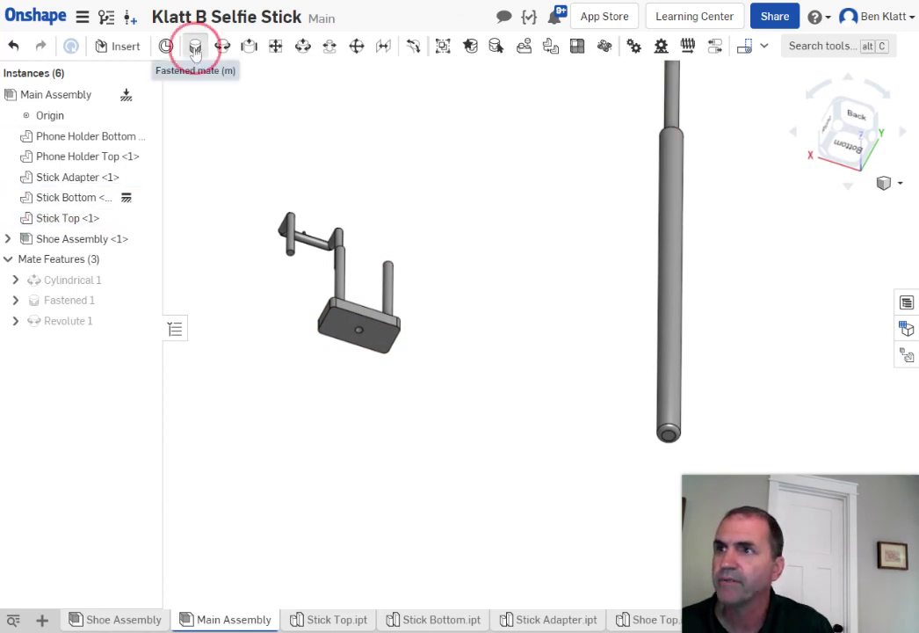
scroll(595, 335, "up", 2)
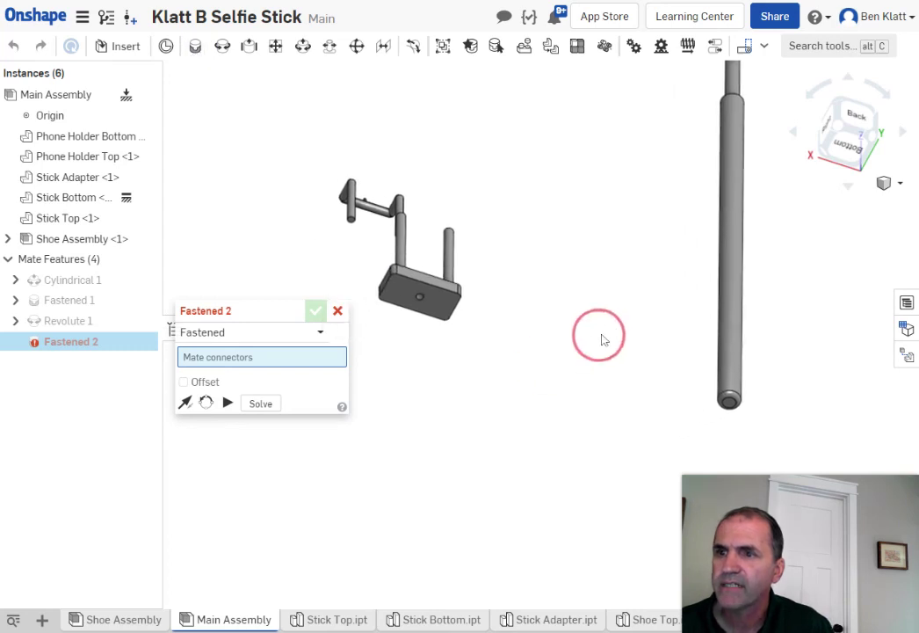
scroll(419, 305, "up", 2)
scroll(419, 305, "up", 3)
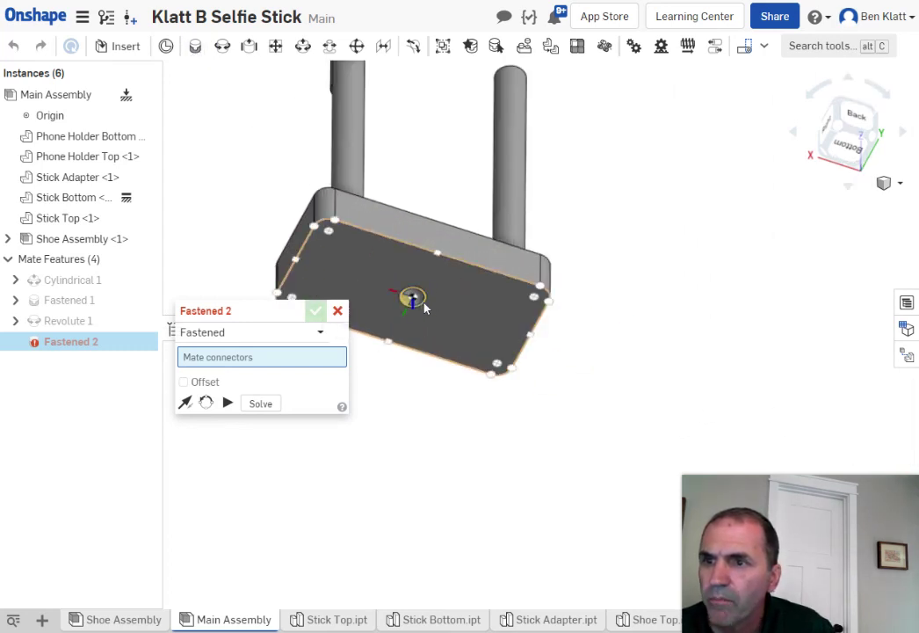
left_click(416, 302)
scroll(637, 281, "down", 5)
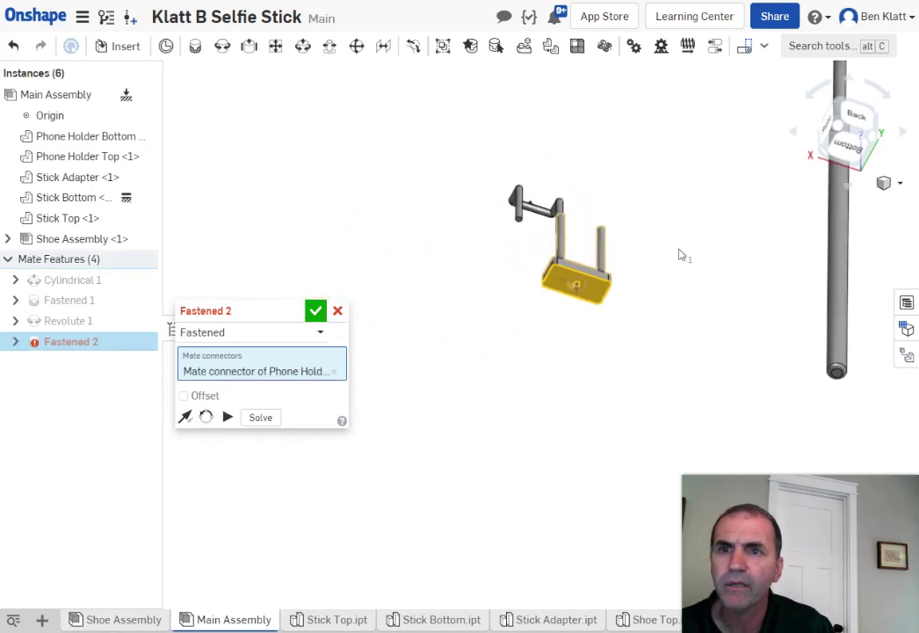
Fasten Phone Holder Bottom to the centre of the screw hole on the Shoe Top's upper face and accept the mate.
right_click_drag(675, 198, 607, 293)
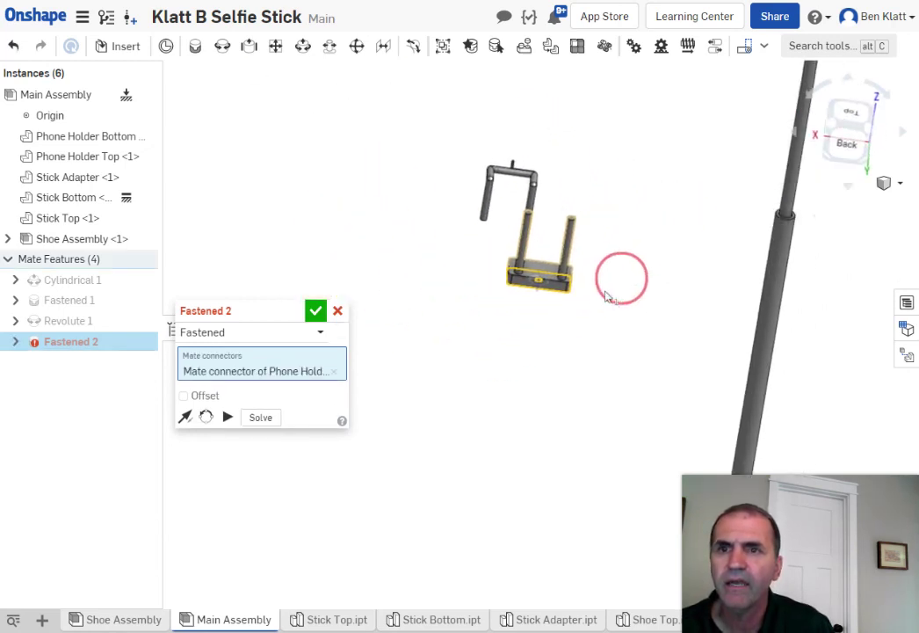
middle_click_drag(607, 293, 416, 527)
scroll(629, 162, "up", 10)
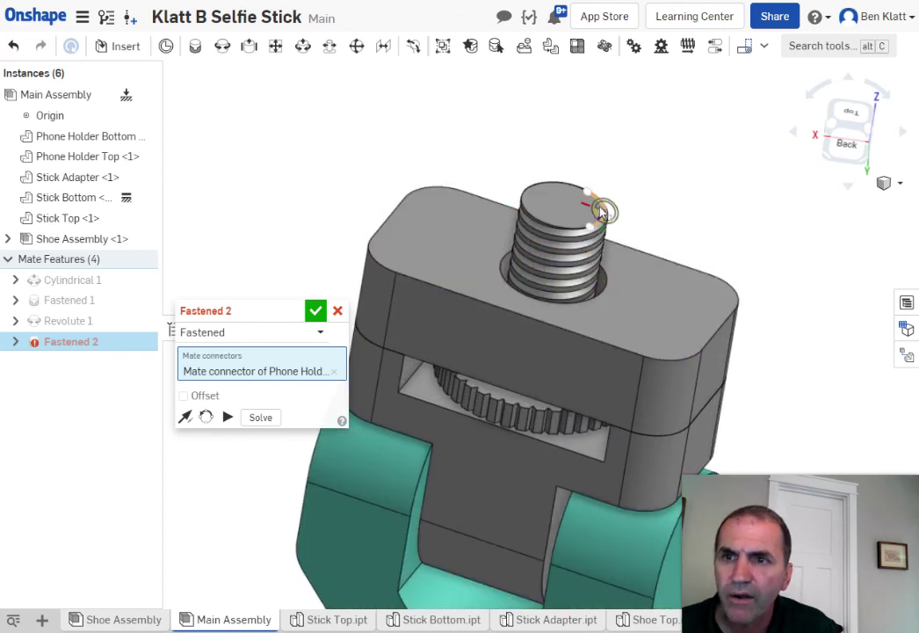
left_click(602, 302)
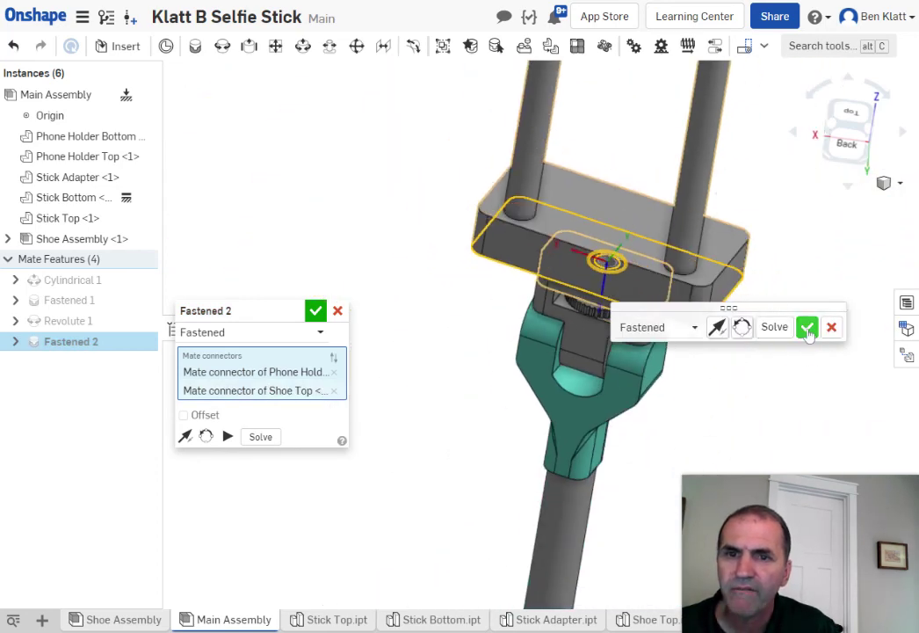
left_click(806, 327)
scroll(774, 340, "down", 3)
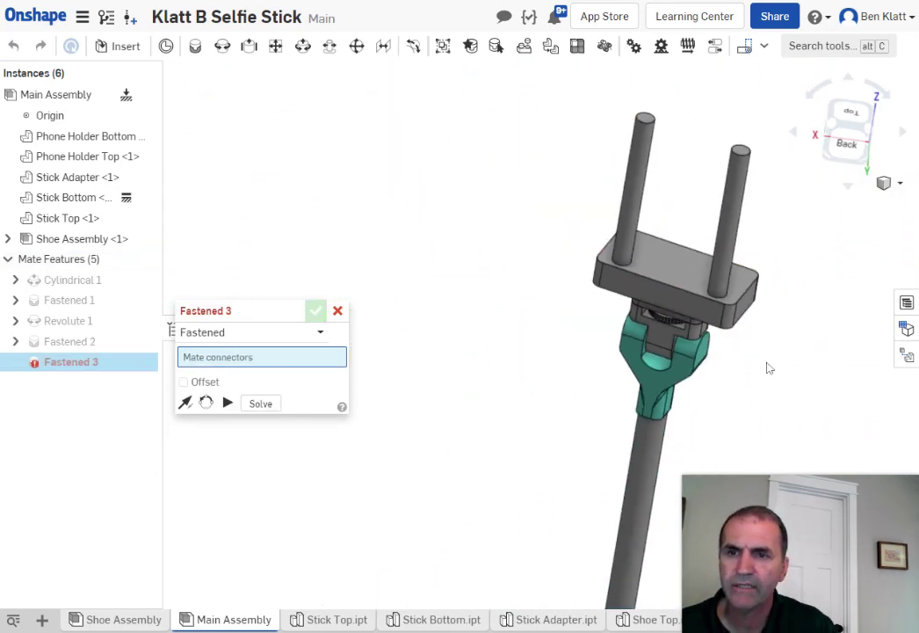
scroll(771, 329, "down", 2)
right_click_drag(782, 346, 607, 341)
right_click_drag(663, 273, 629, 295)
scroll(629, 296, "down", 3)
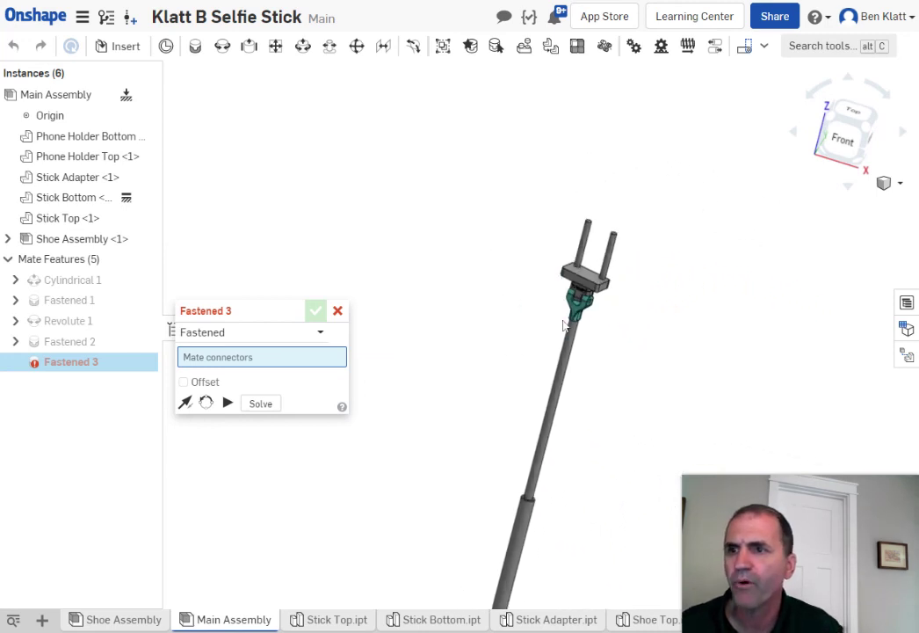
left_click(338, 311)
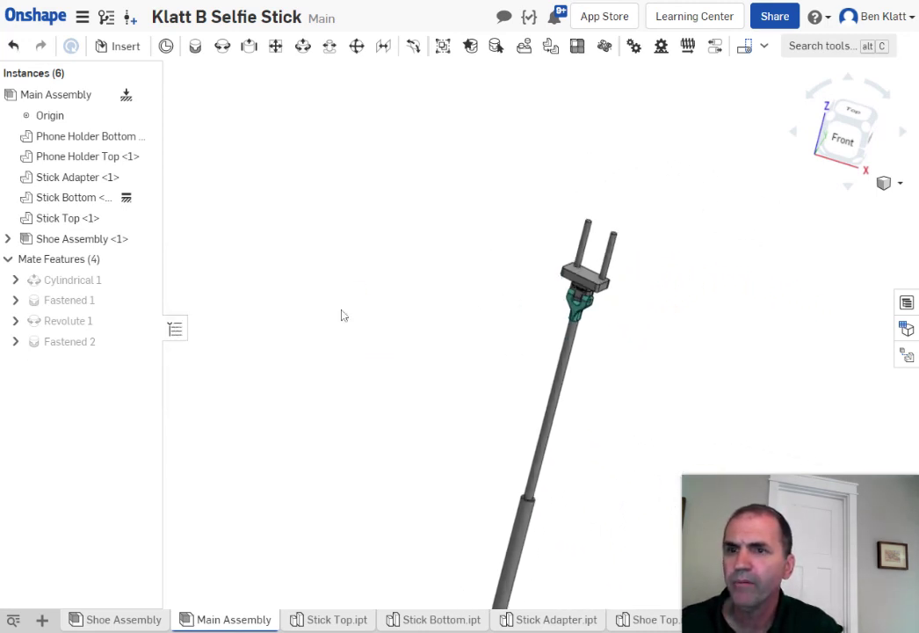
Examine the two posts of Phone Holder Bottom and the legs of the unattached Phone Holder Top that have to fit together.
scroll(621, 200, "up", 5)
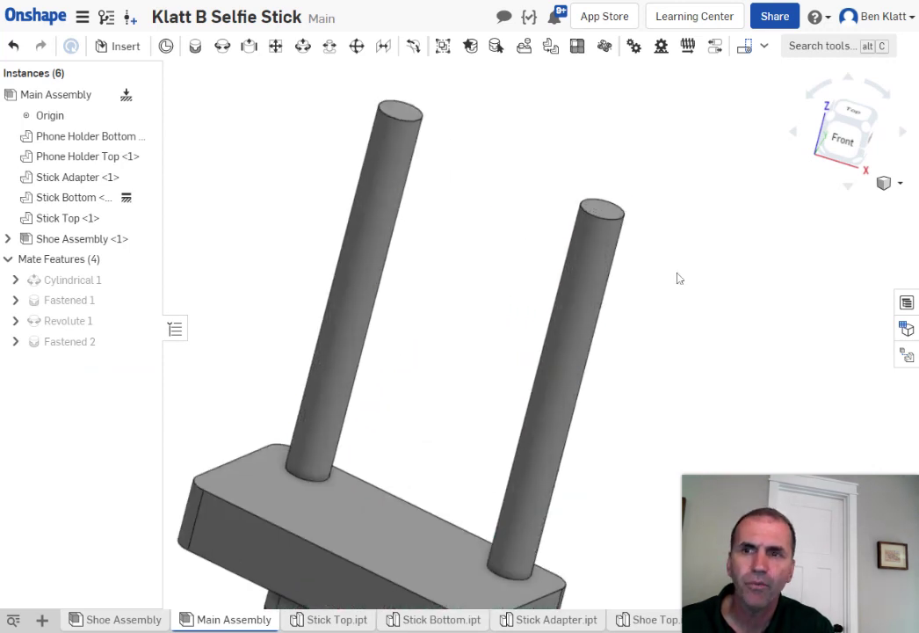
scroll(654, 280, "down", 2)
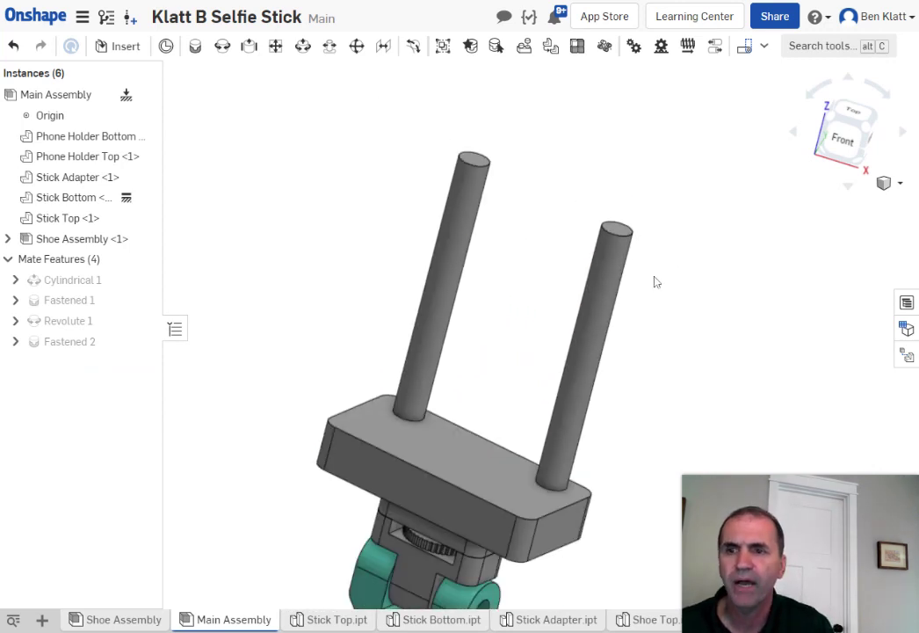
scroll(686, 243, "down", 2)
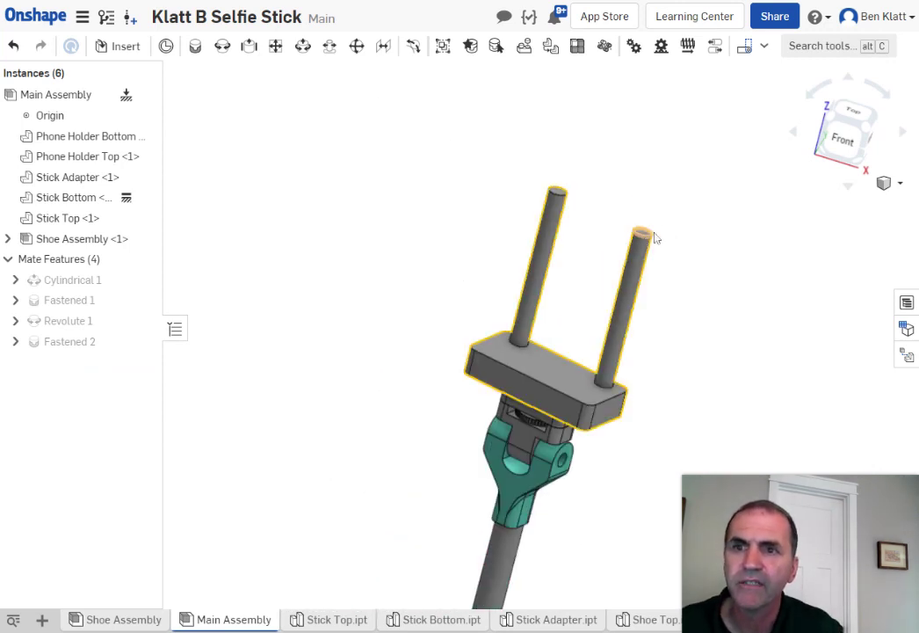
scroll(652, 234, "up", 3)
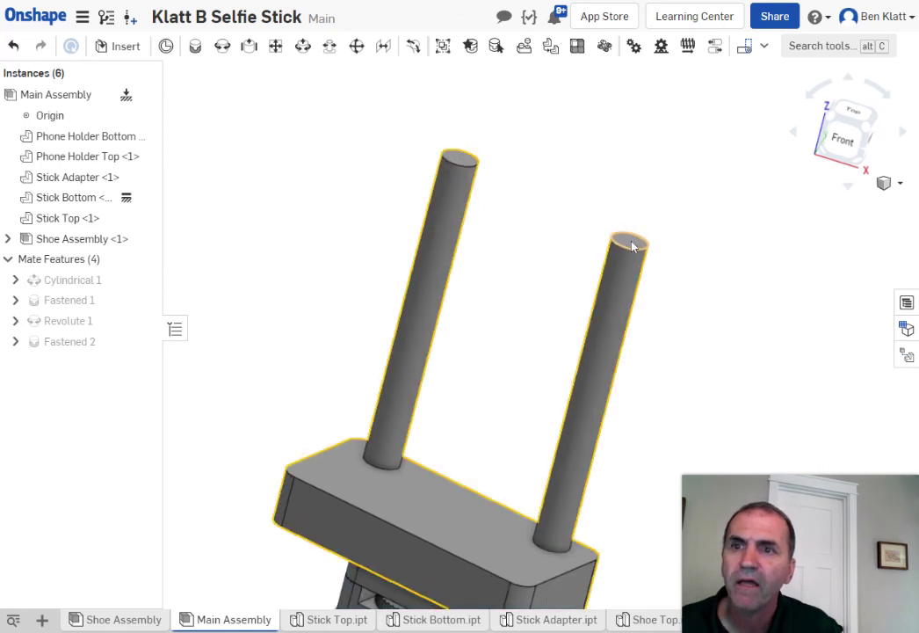
scroll(629, 249, "down", 5)
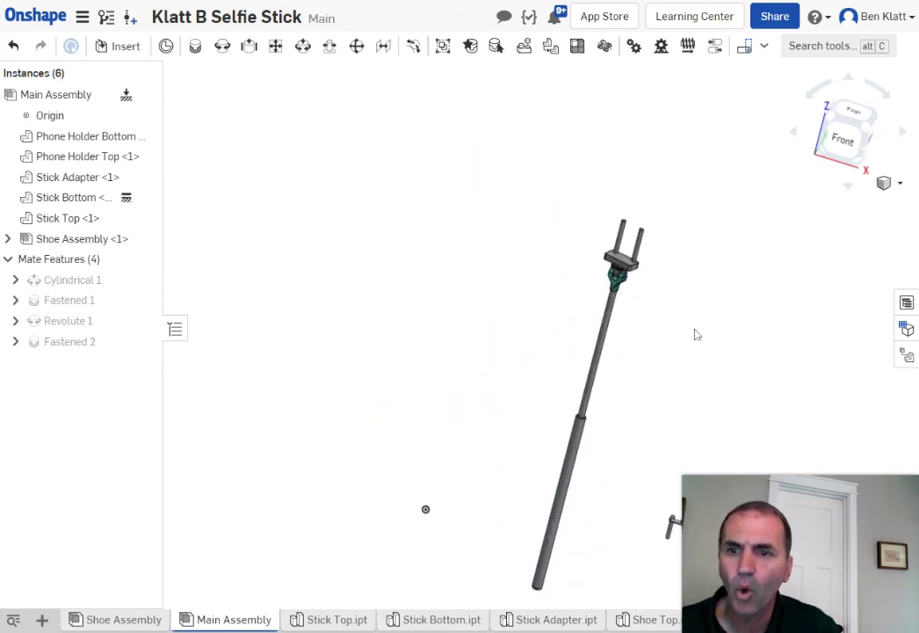
left_click(641, 270)
scroll(564, 447, "up", 5)
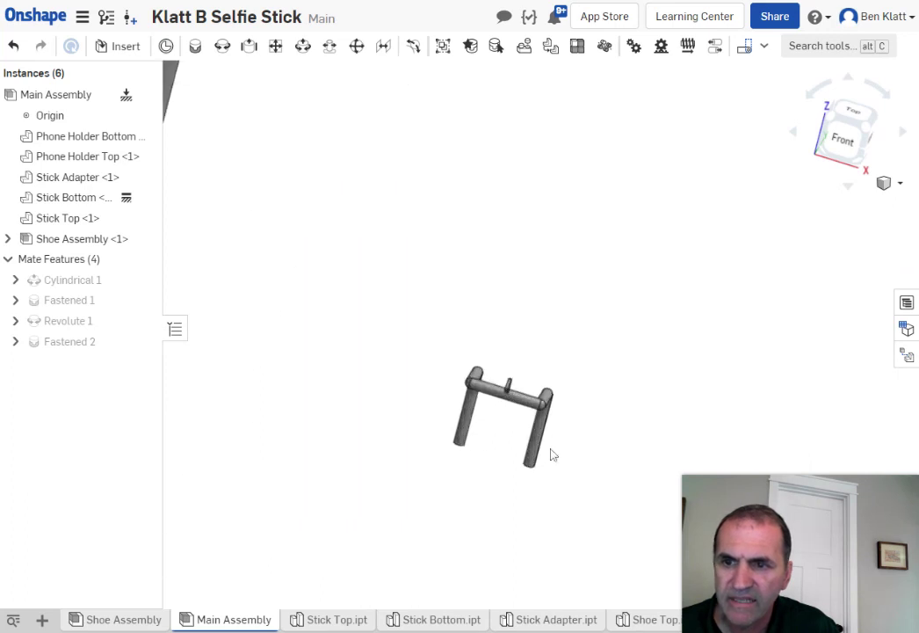
scroll(534, 449, "down", 2)
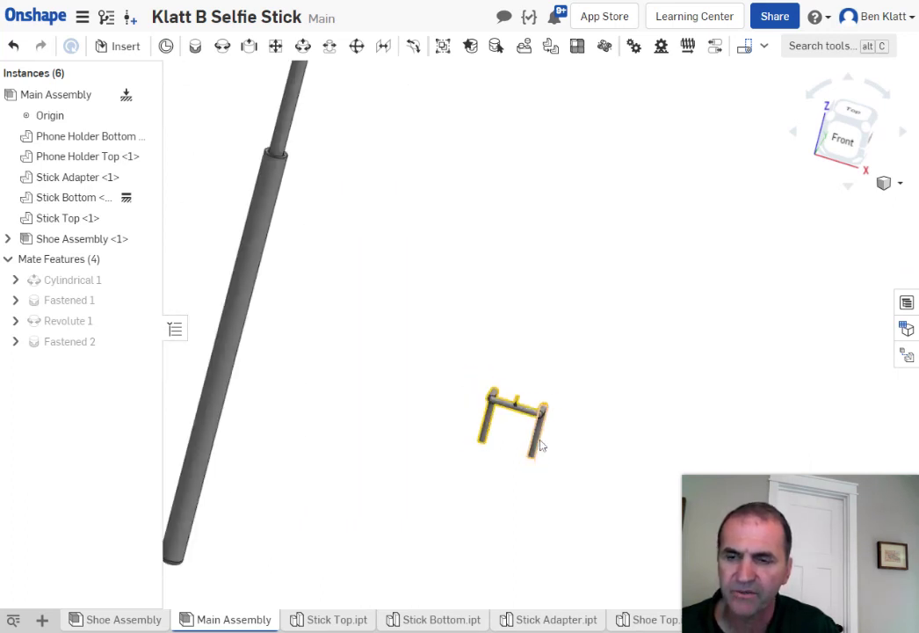
scroll(542, 444, "down", 3)
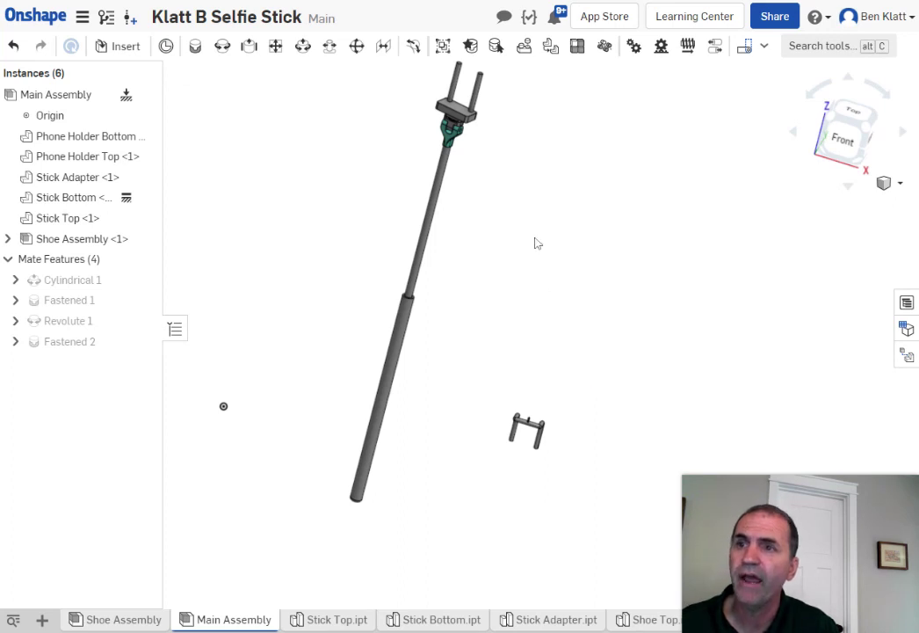
middle_click_drag(532, 241, 494, 318)
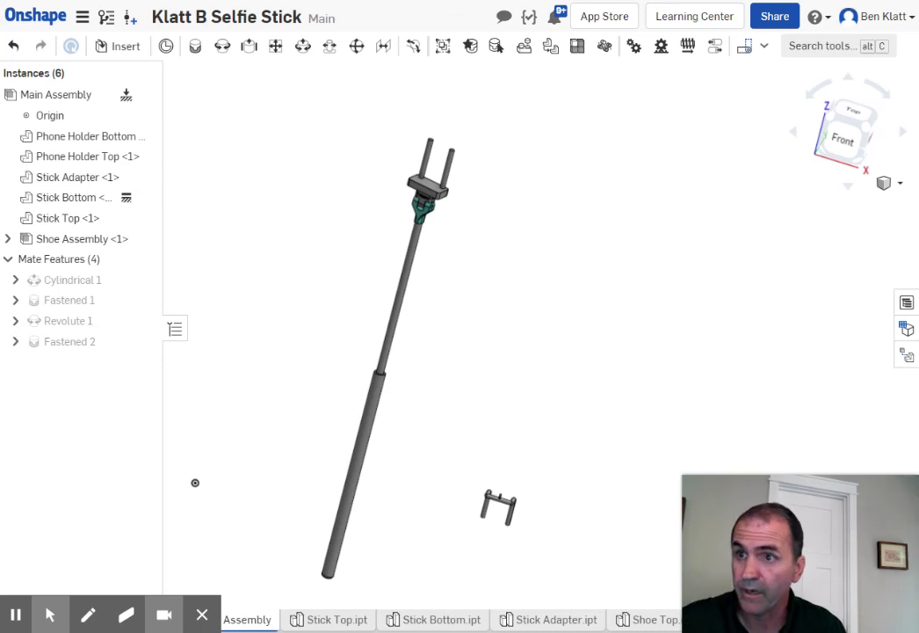
Measure the diameter of a post's end on Phone Holder Bottom and clear the selection.
left_click(156, 618)
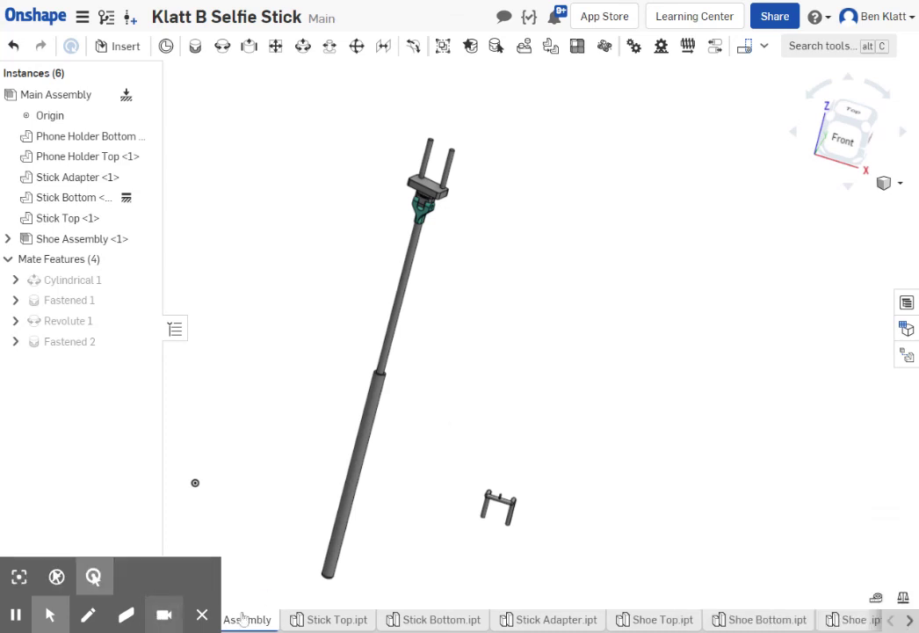
left_click(877, 599)
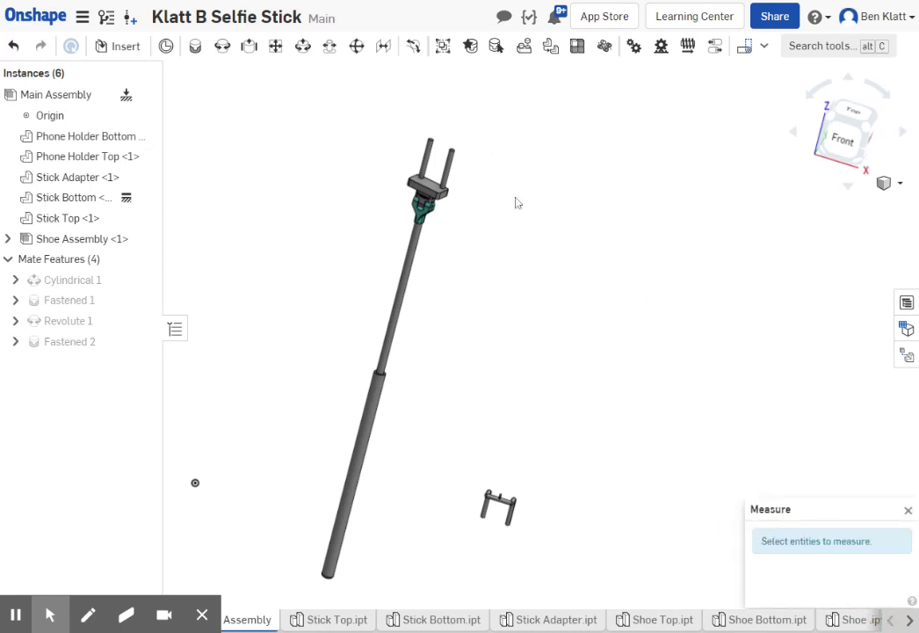
scroll(579, 252, "up", 3)
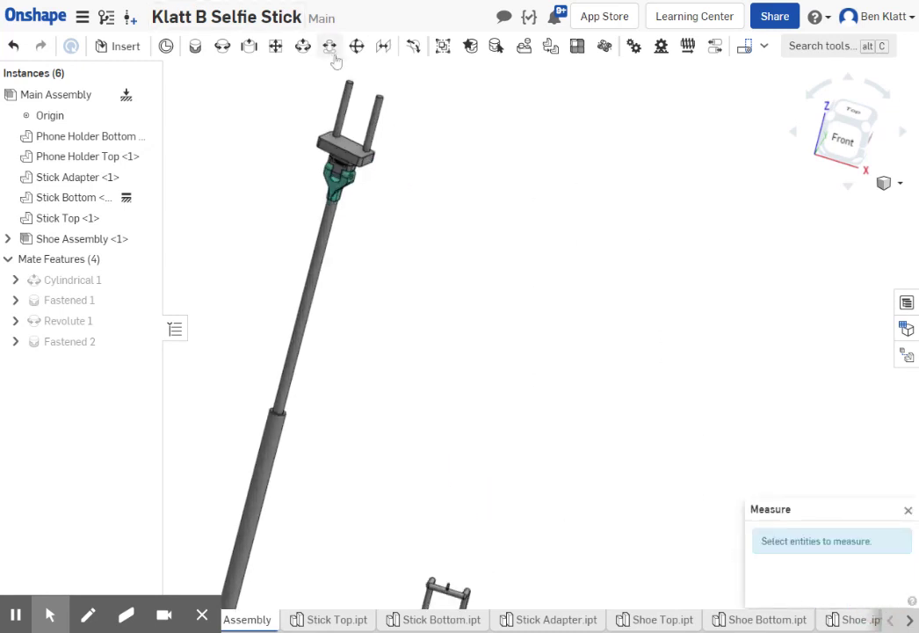
scroll(372, 88, "up", 6)
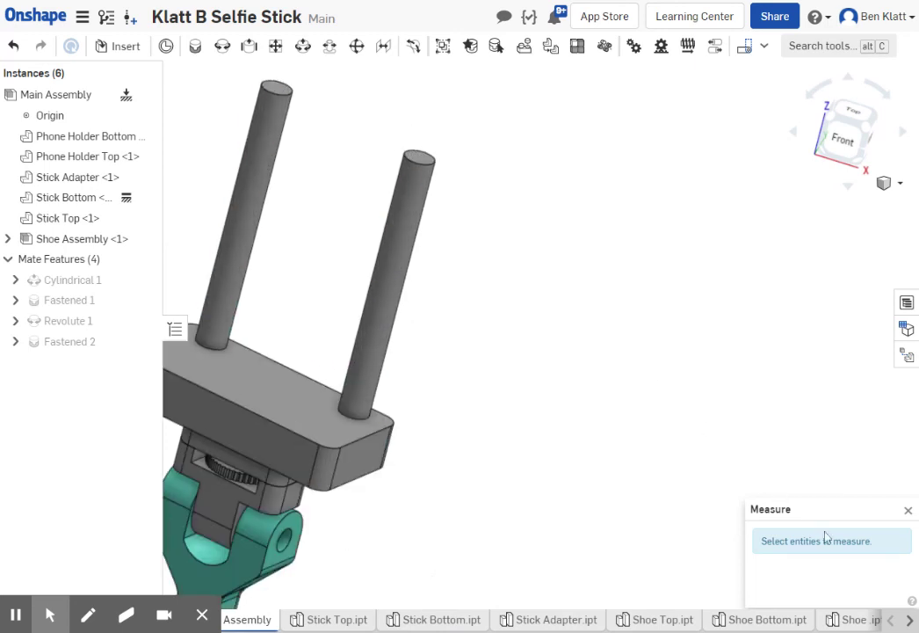
left_click(421, 168)
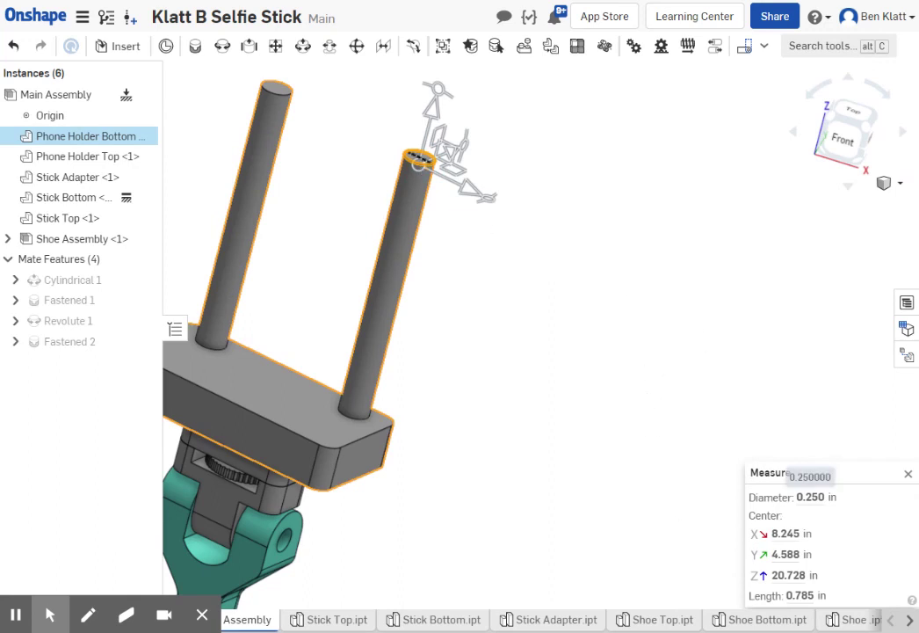
left_click(908, 473)
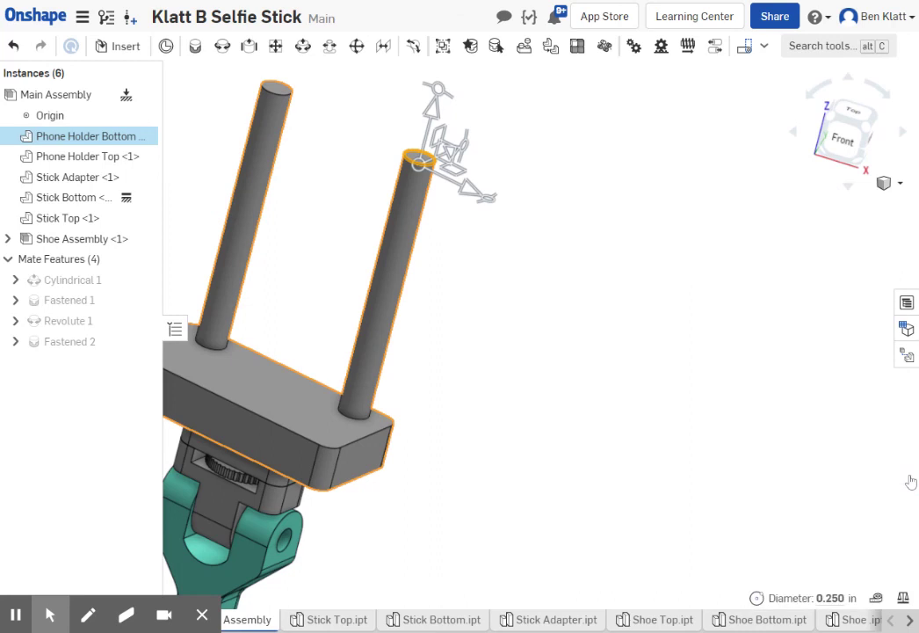
left_click(656, 428)
Measure the diameter of a leg's end on Phone Holder Top and clear the selection.
scroll(667, 427, "down", 5)
middle_click_drag(703, 458, 615, 273)
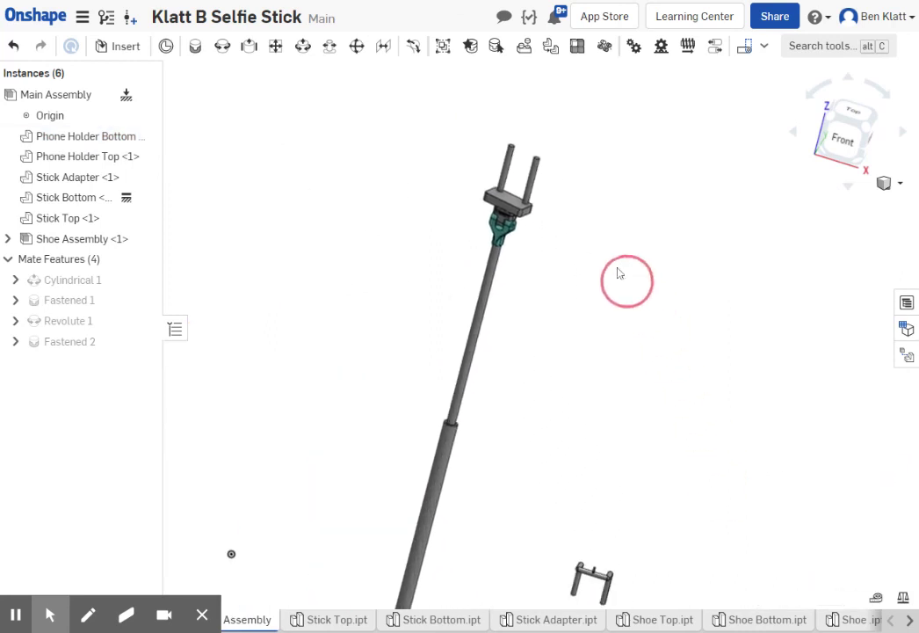
scroll(516, 494, "up", 5)
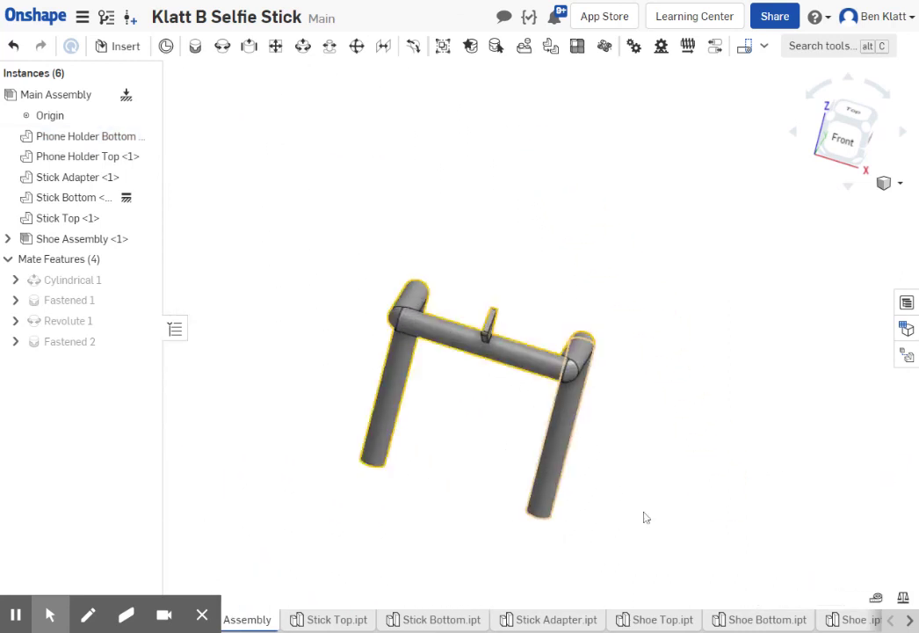
right_click_drag(646, 495, 661, 415)
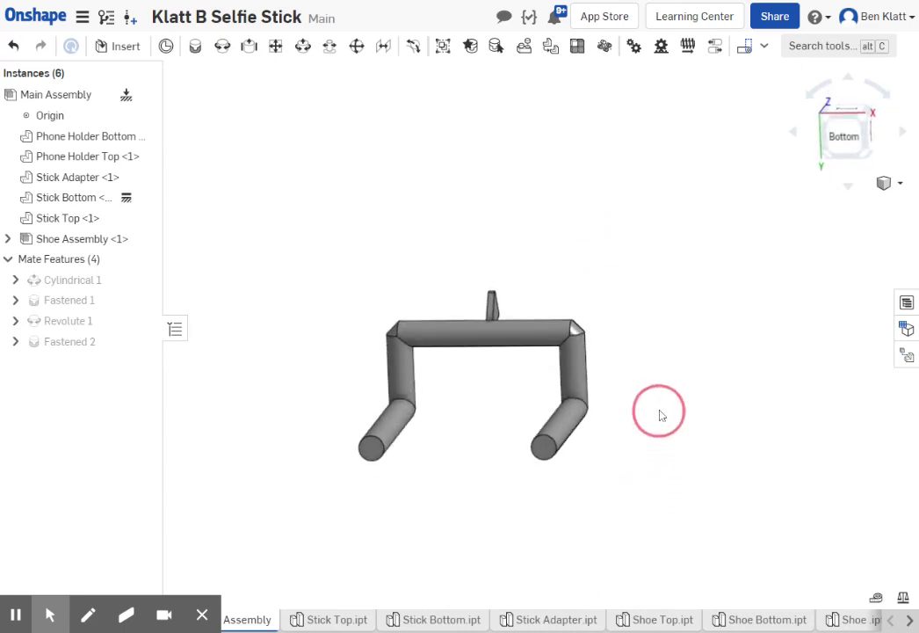
left_click(875, 599)
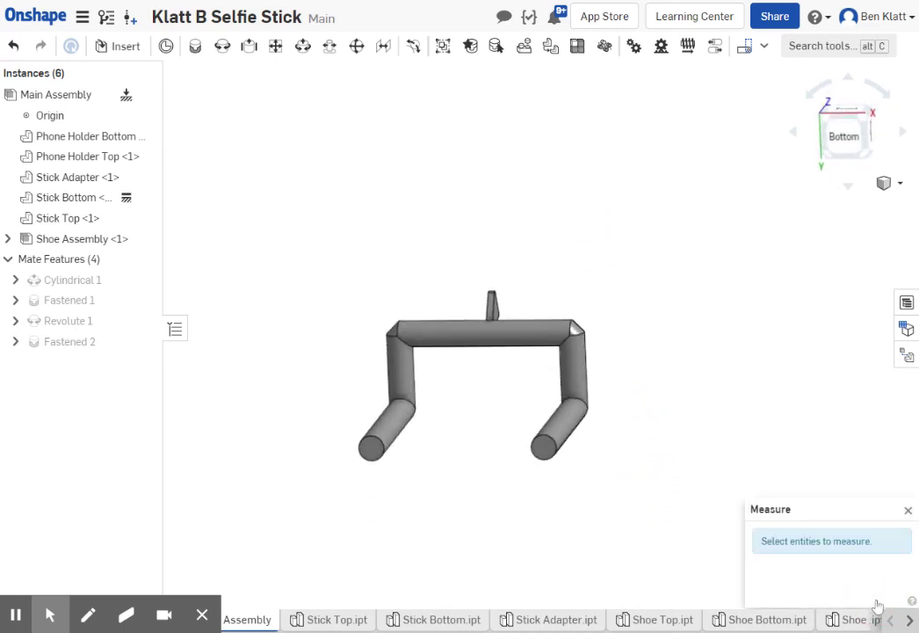
left_click(544, 463)
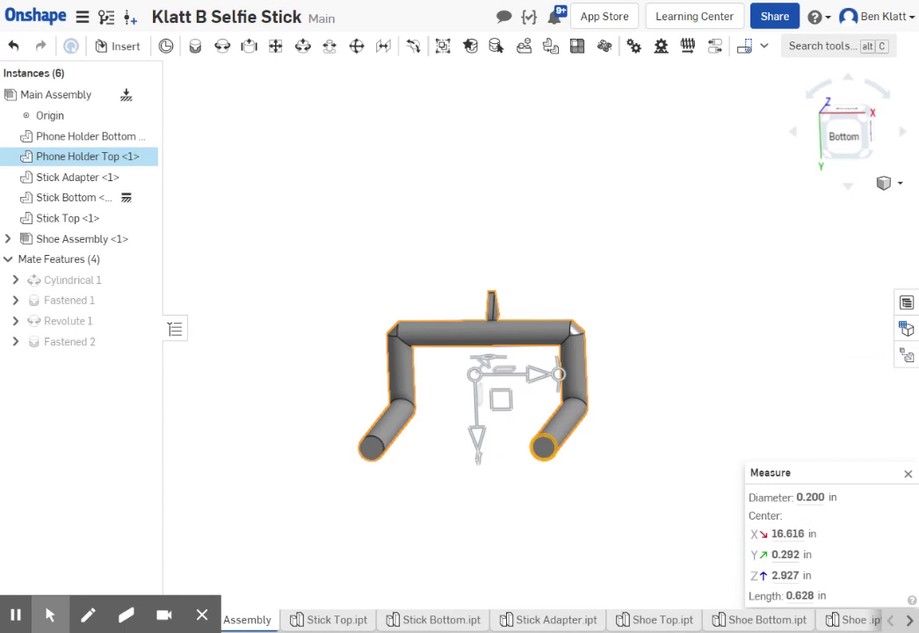
left_click(909, 477)
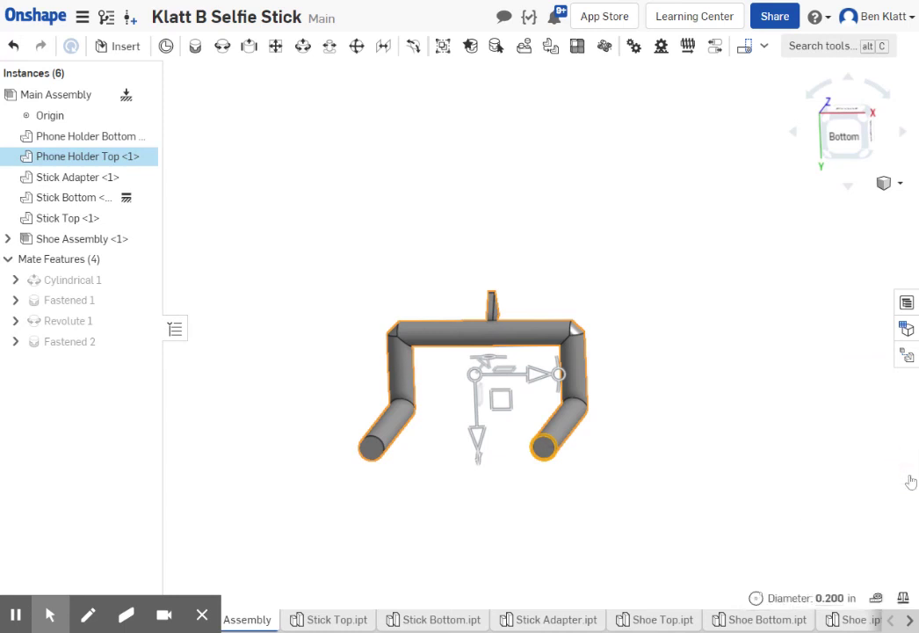
left_click(695, 478)
scroll(700, 475, "up", 10)
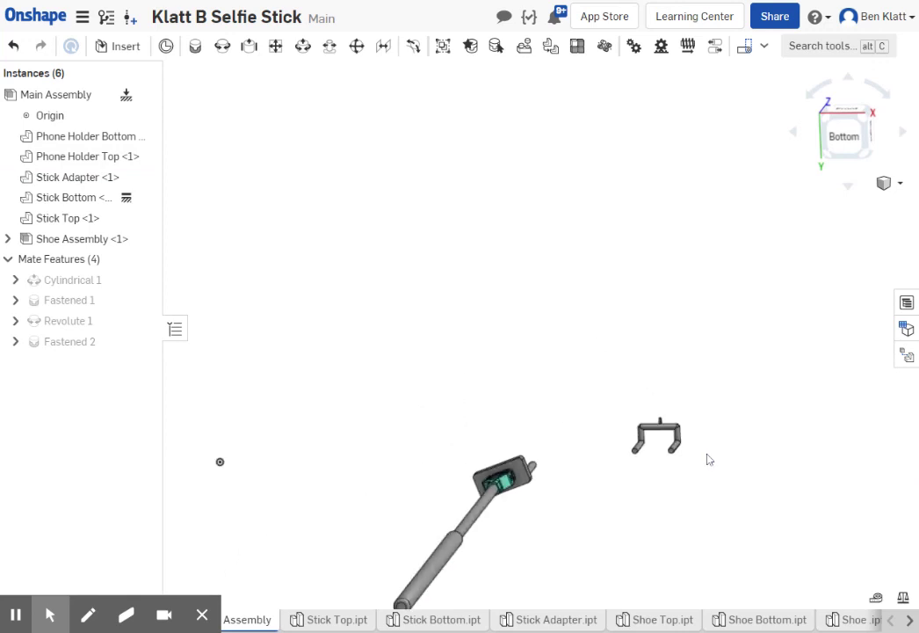
Measure the straight length of a leg on Phone Holder Top from its end to its bend and clear the selection.
left_click(620, 541)
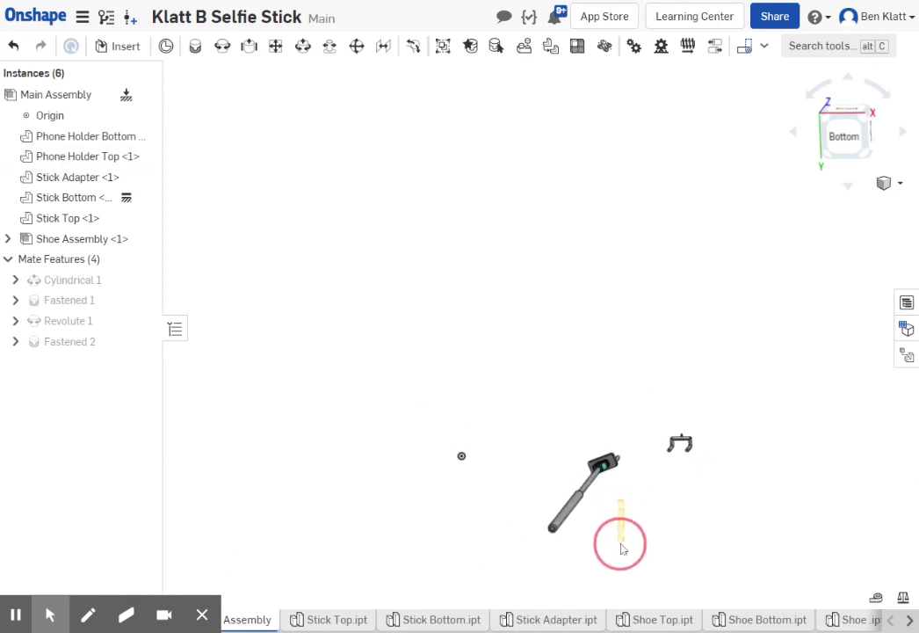
scroll(693, 458, "down", 6)
scroll(685, 453, "down", 2)
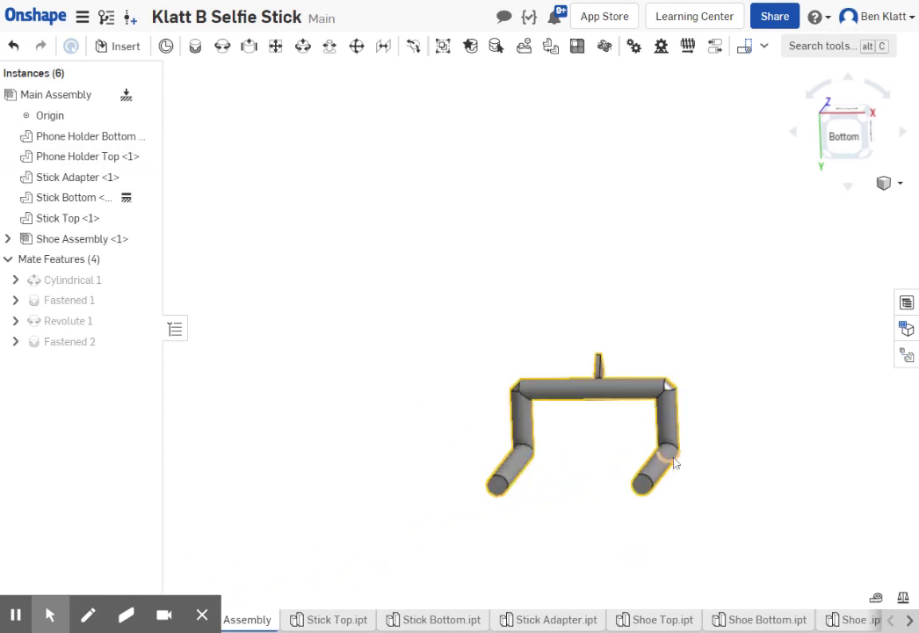
right_click_drag(673, 461, 799, 567)
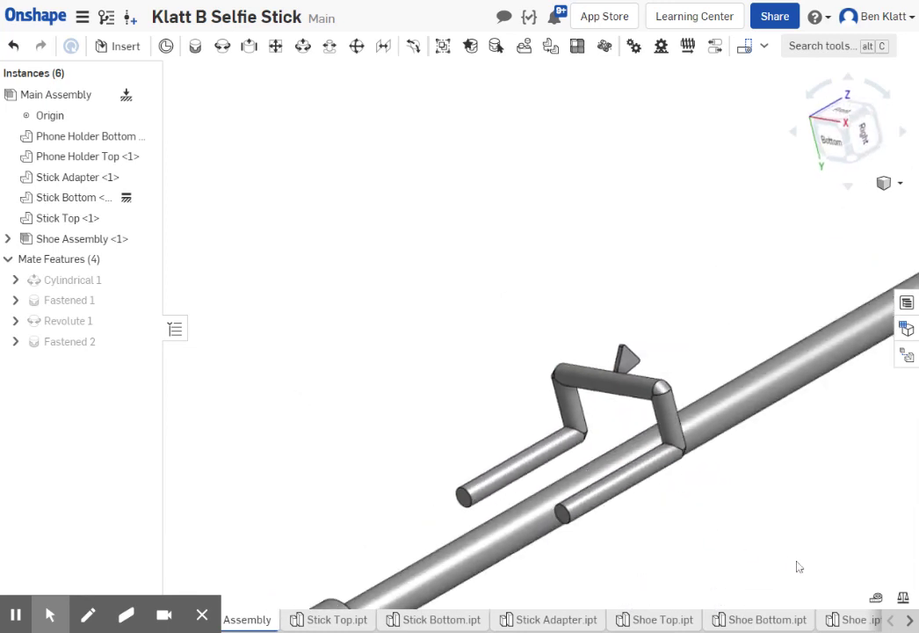
left_click(876, 597)
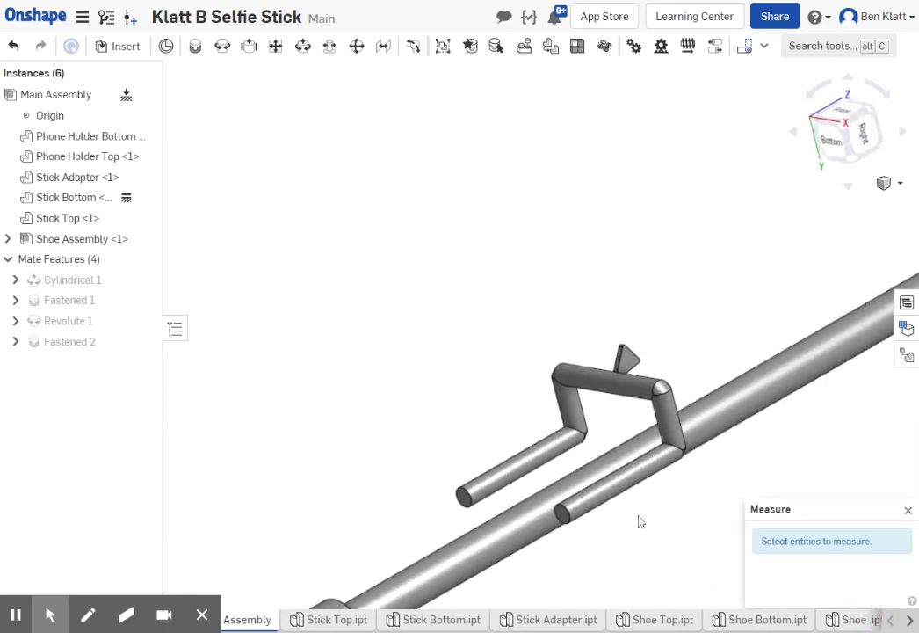
left_click(561, 517)
left_click(759, 472)
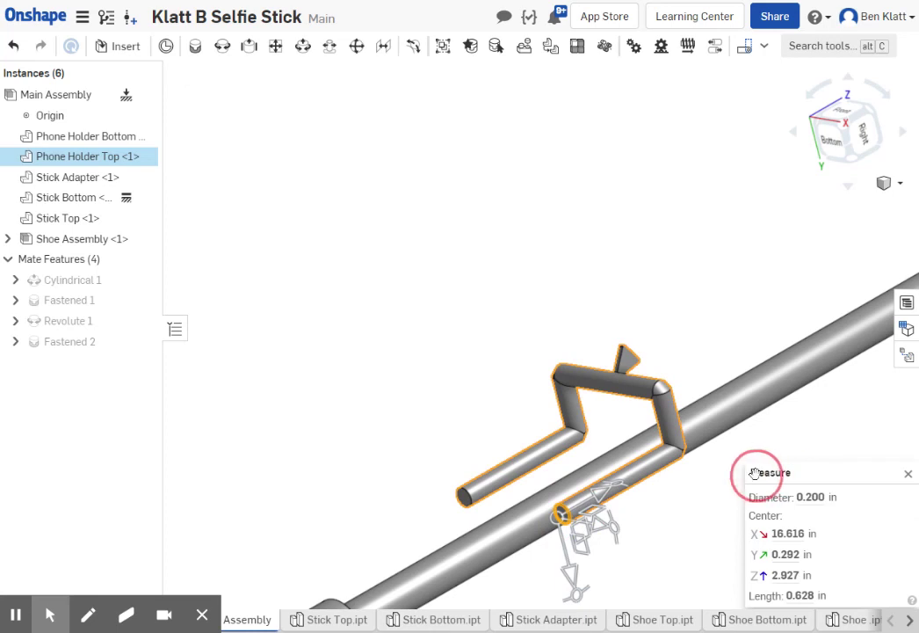
right_click_drag(779, 431, 742, 446)
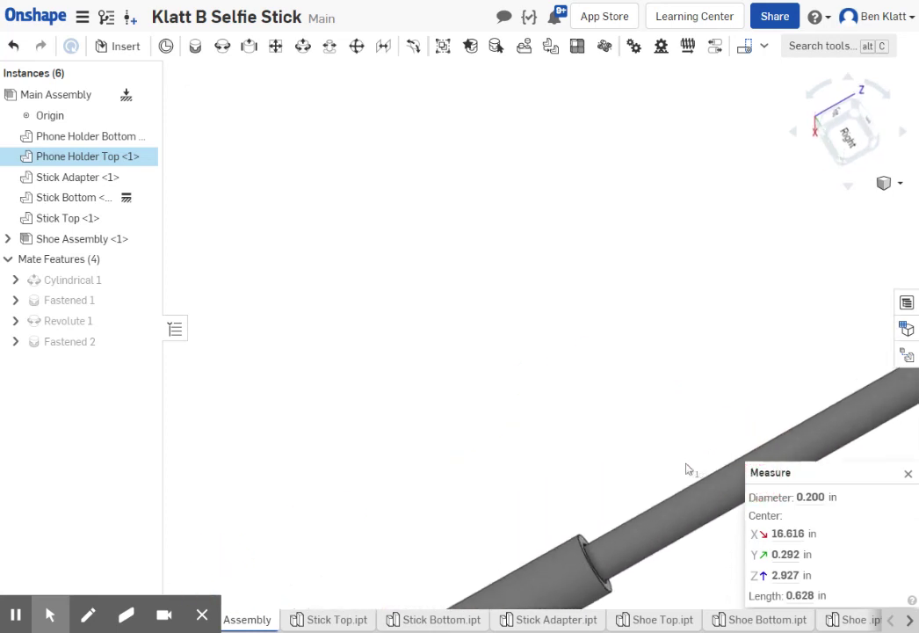
middle_click_drag(650, 404, 403, 369)
scroll(410, 320, "down", 5)
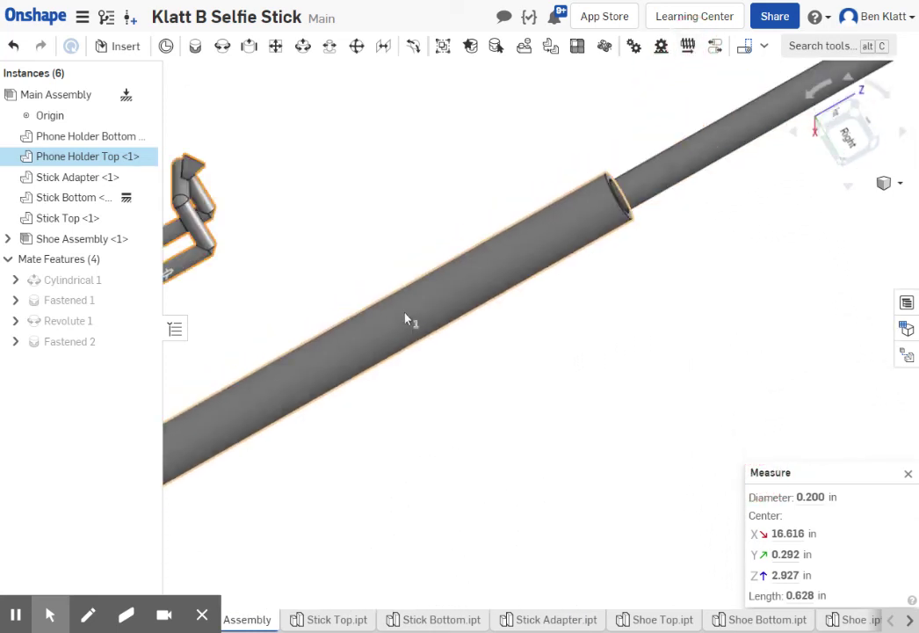
scroll(288, 287, "up", 3)
scroll(299, 286, "up", 2)
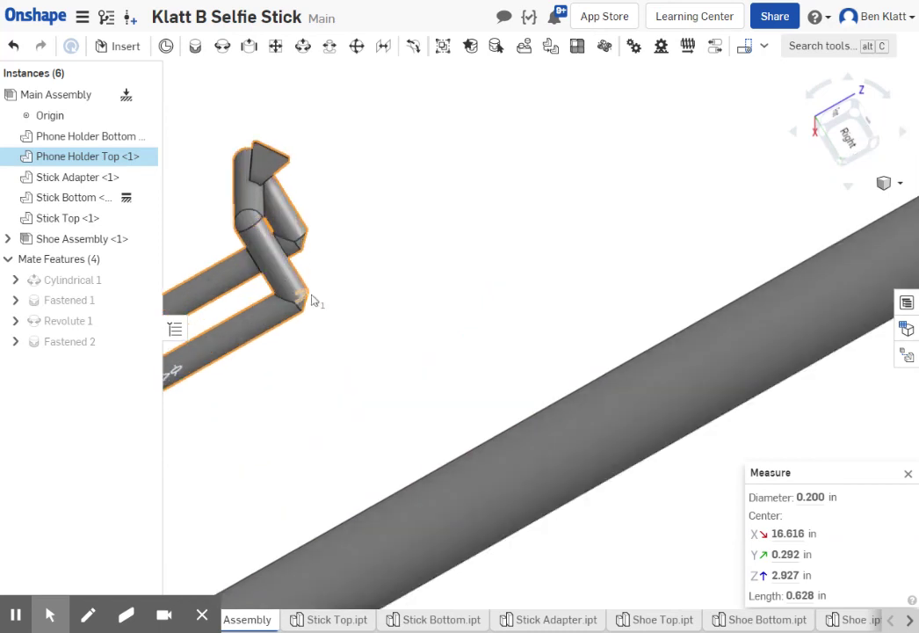
left_click(308, 298)
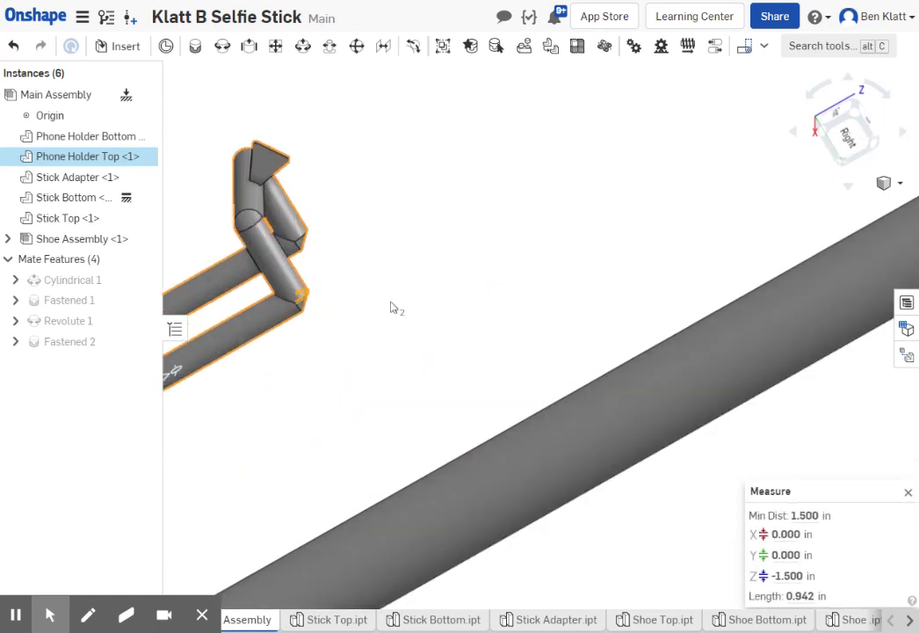
scroll(392, 308, "down", 4)
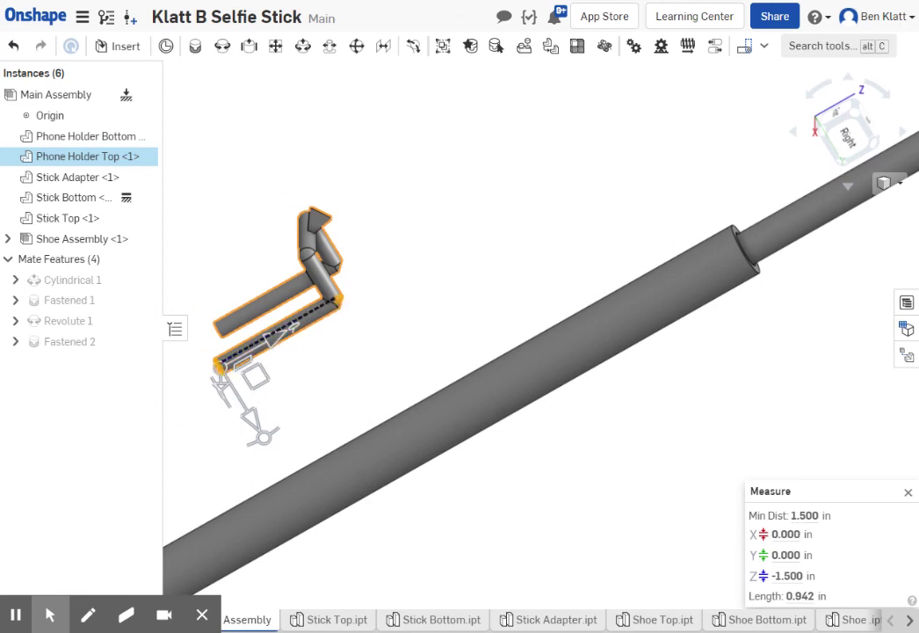
left_click(905, 492)
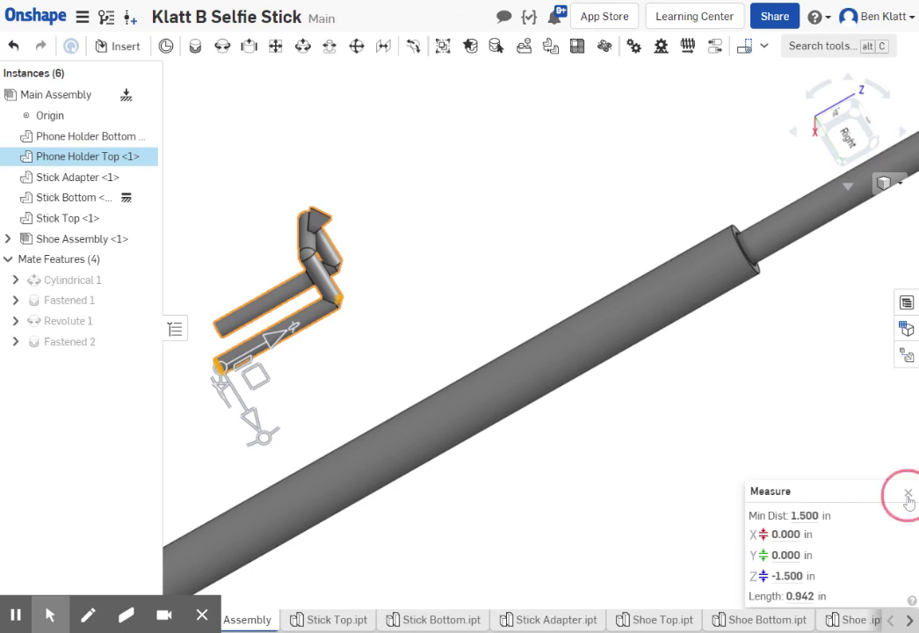
left_click(665, 429)
Measure the distance from a post's end face to the base face on Phone Holder Bottom and clear the selection.
scroll(724, 421, "down", 5)
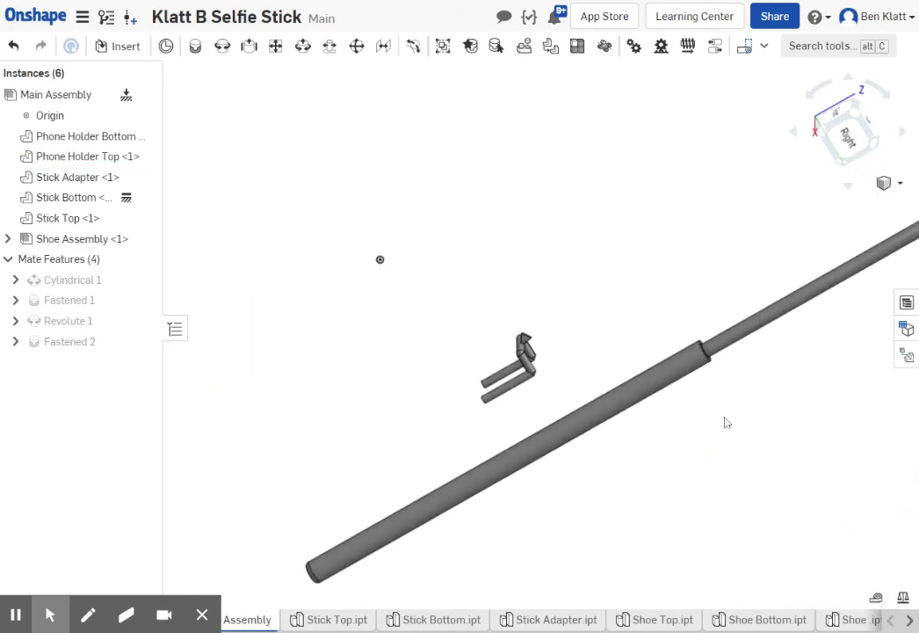
middle_click_drag(751, 402, 351, 439)
scroll(403, 341, "down", 2)
scroll(516, 308, "up", 6)
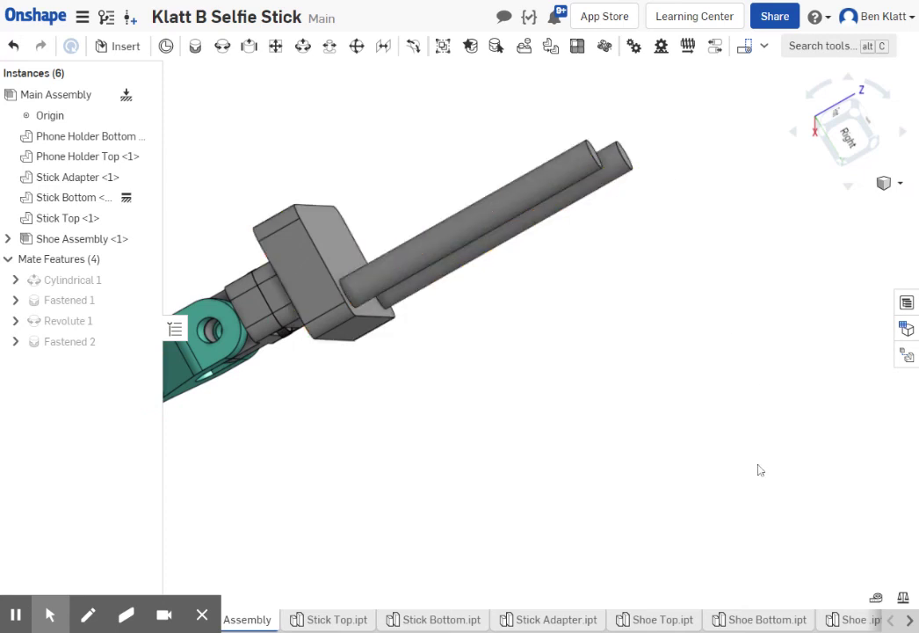
left_click(877, 601)
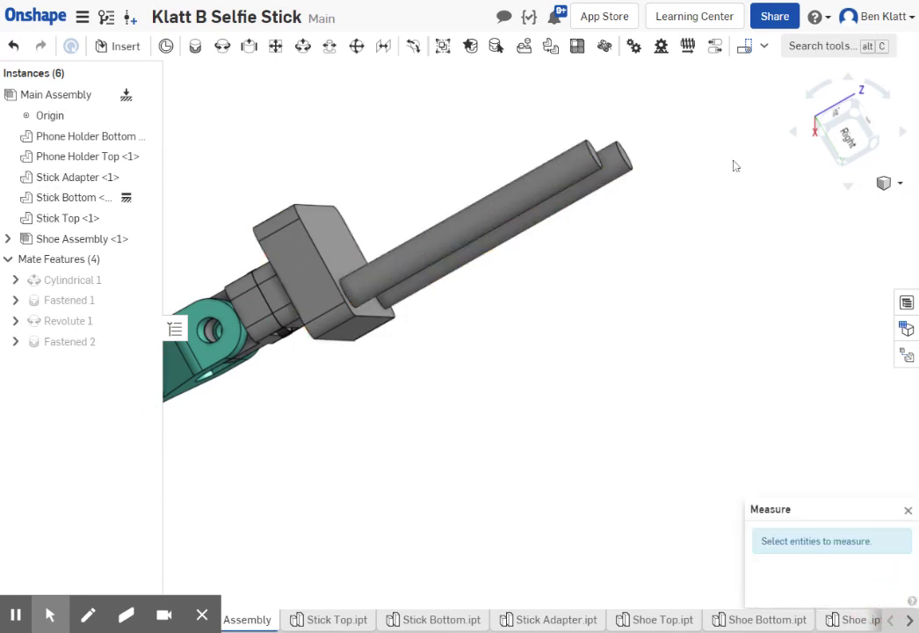
left_click(595, 158)
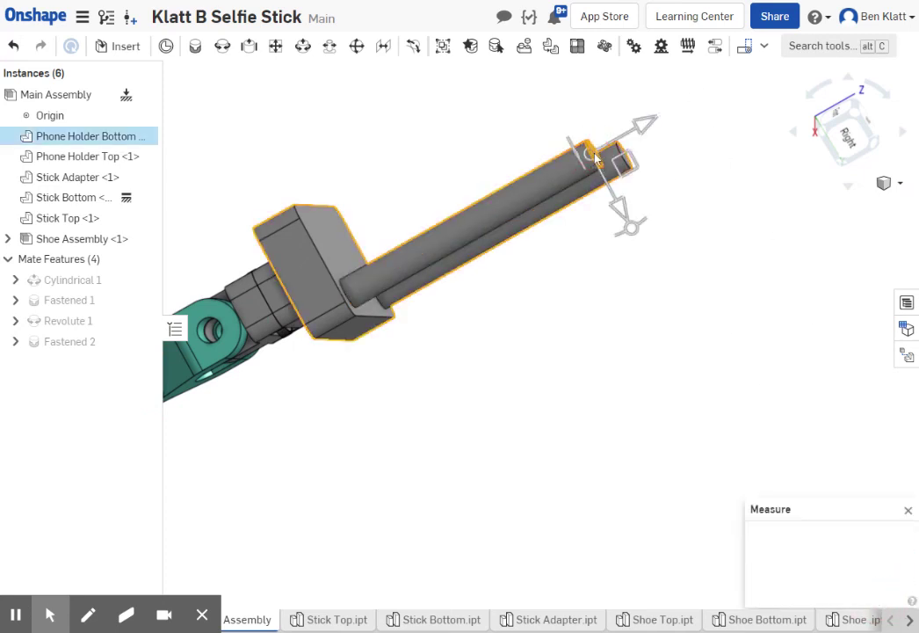
left_click(334, 259)
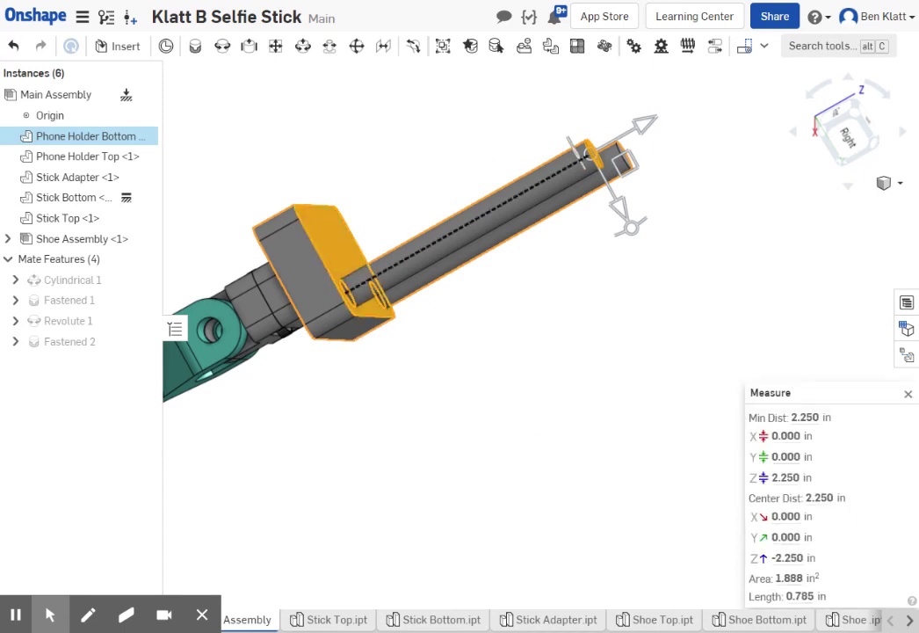
mouse_move(805, 417)
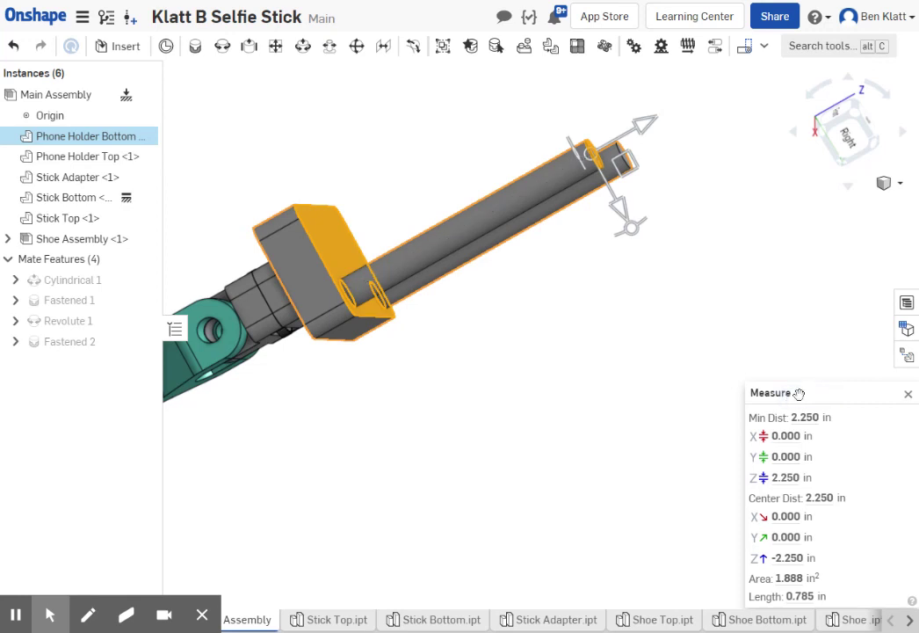
scroll(597, 369, "down", 3)
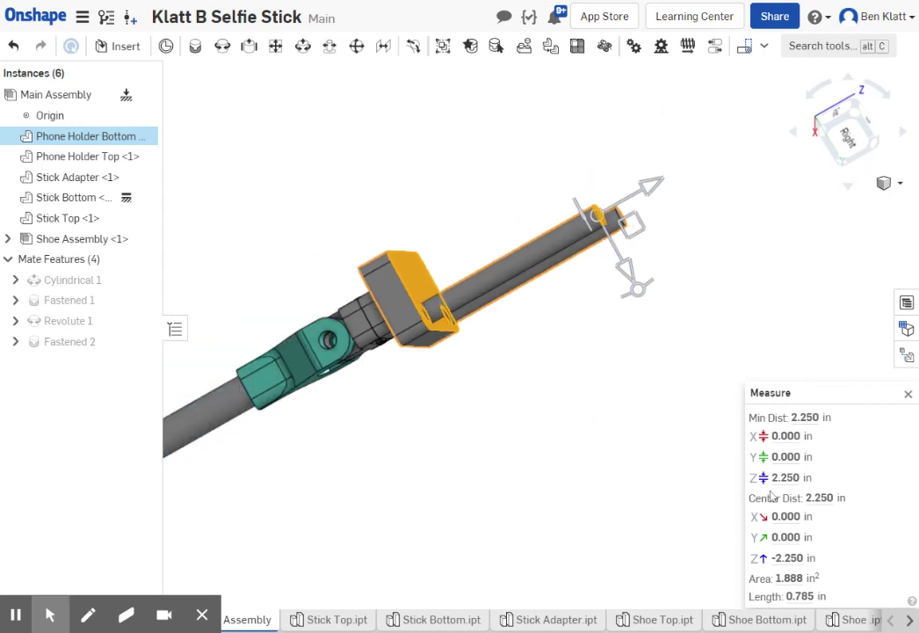
left_click(908, 397)
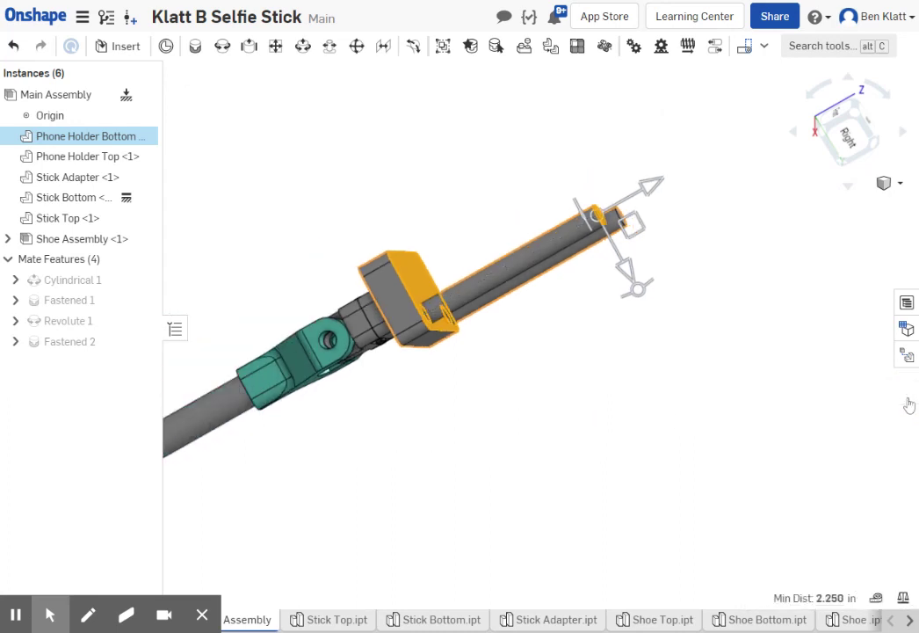
left_click(435, 464)
Open Phone Holder Bottom for editing in the context of the assembly.
right_click_drag(445, 403, 406, 406)
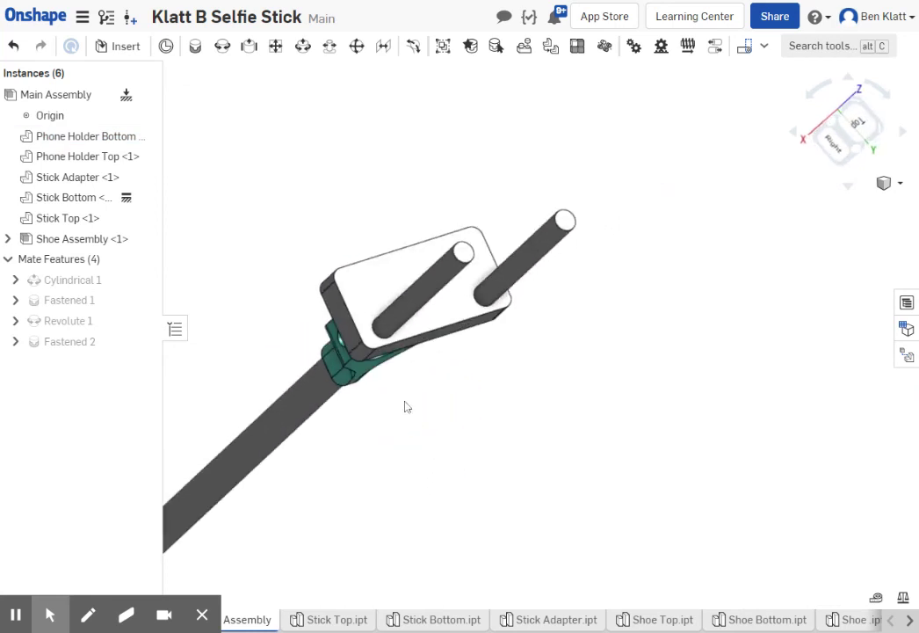
right_click(355, 285)
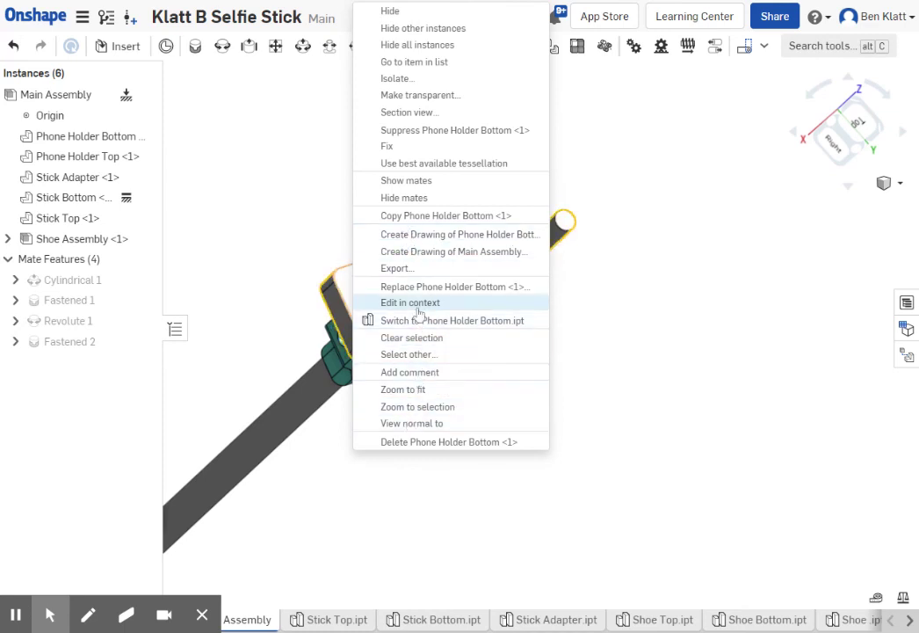
left_click(369, 320)
scroll(532, 221, "up", 3)
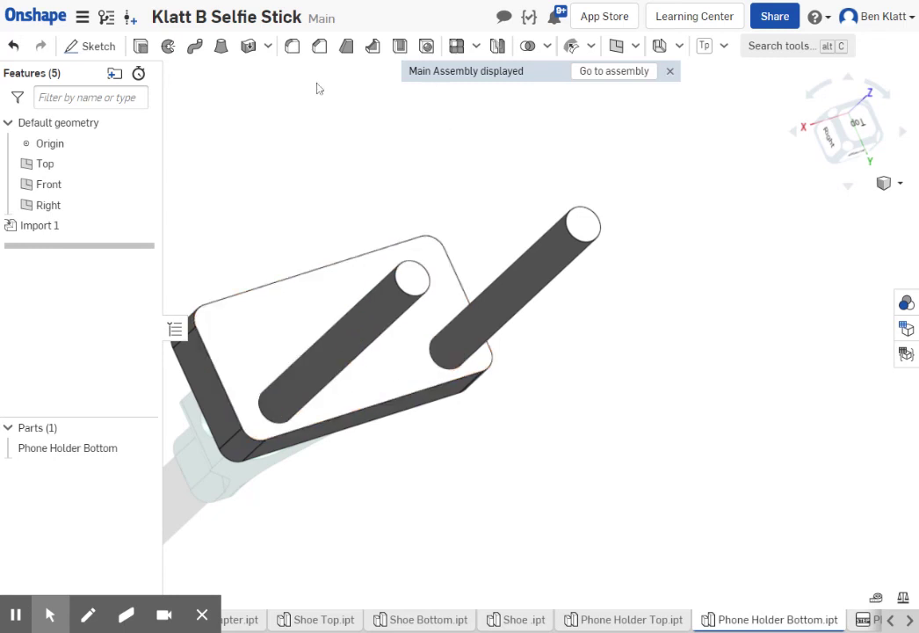
Sketch a point at the centre of each of the two post ends, using a post's end face as the sketch plane.
left_click(93, 46)
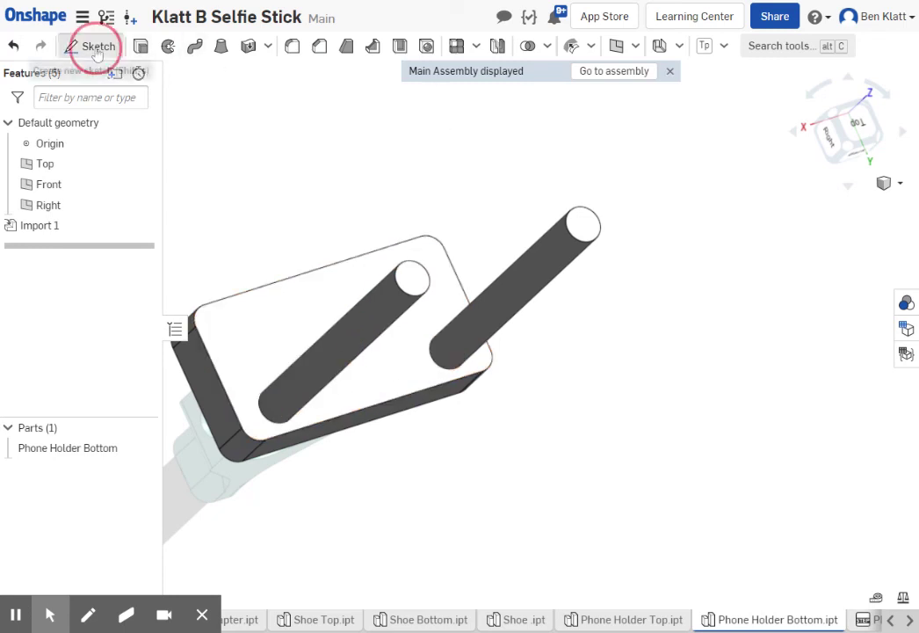
left_click(581, 228)
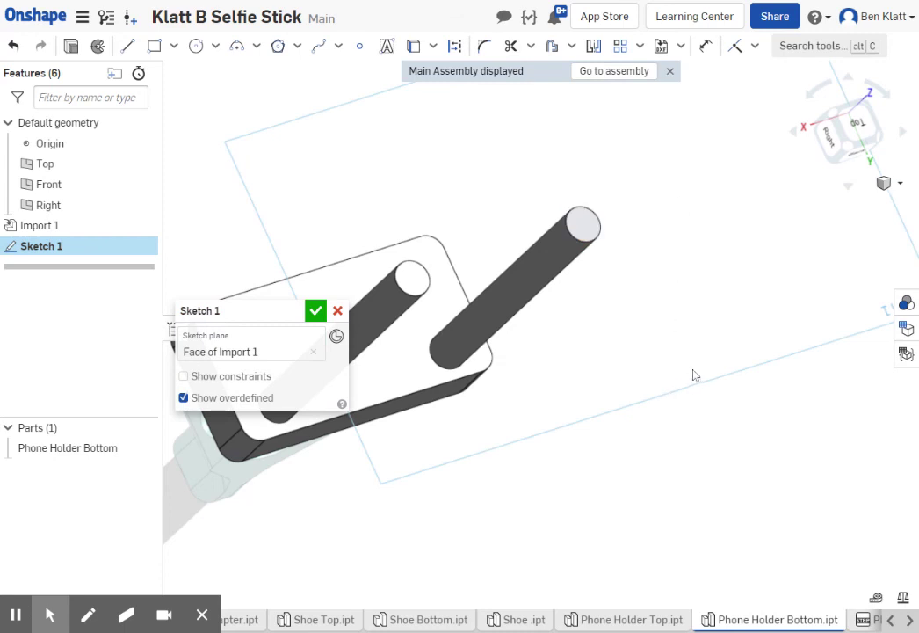
left_click(359, 46)
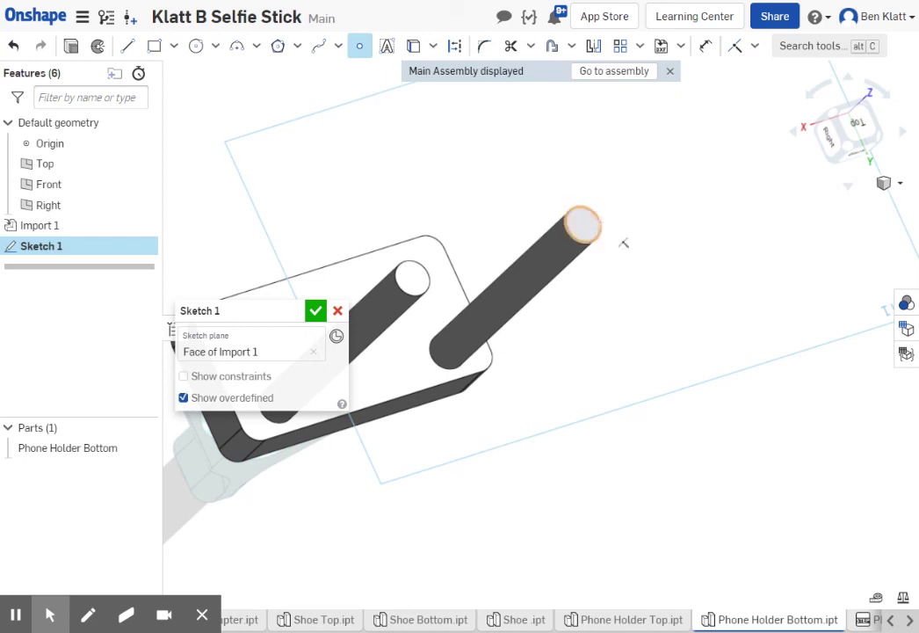
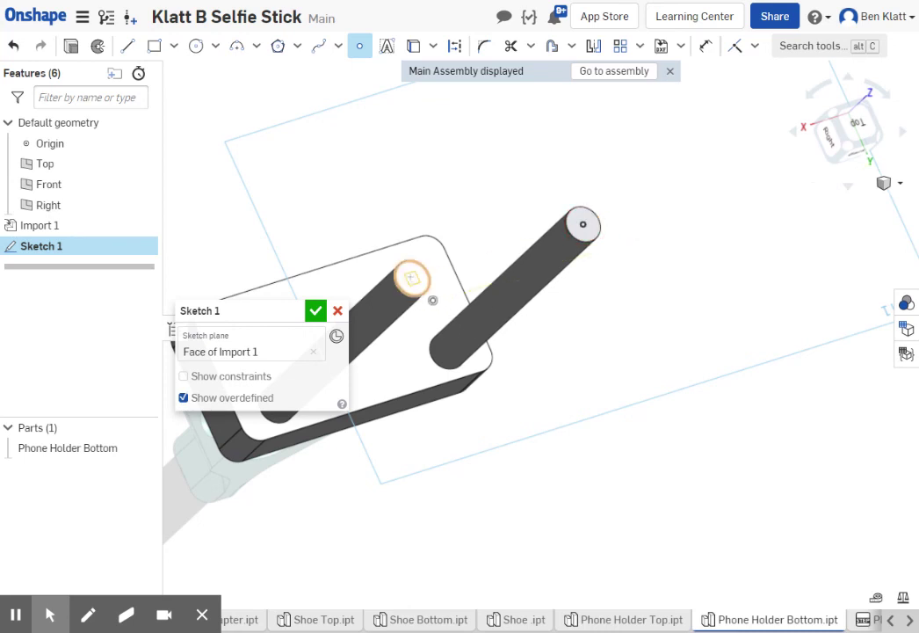
left_click(412, 278)
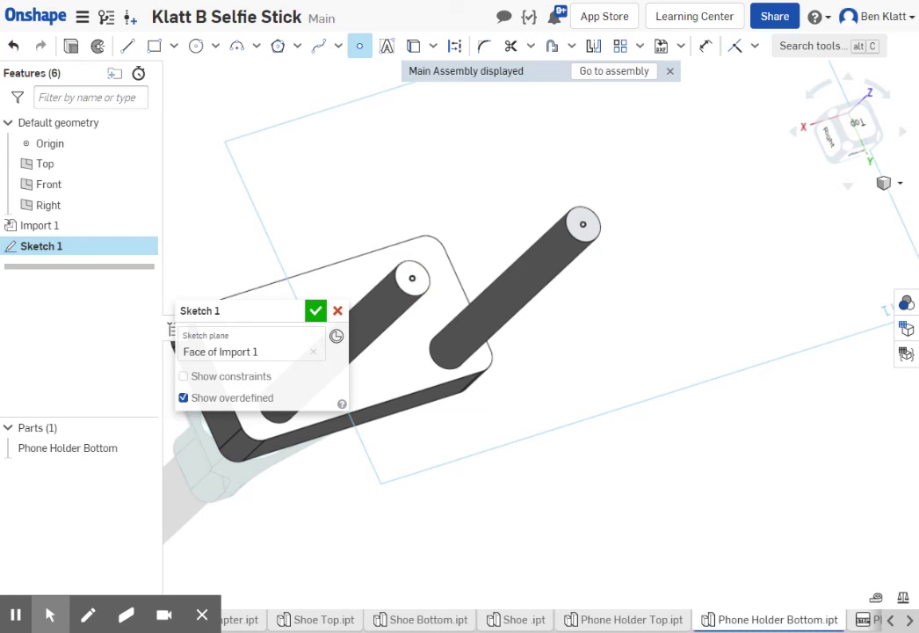
left_click(316, 312)
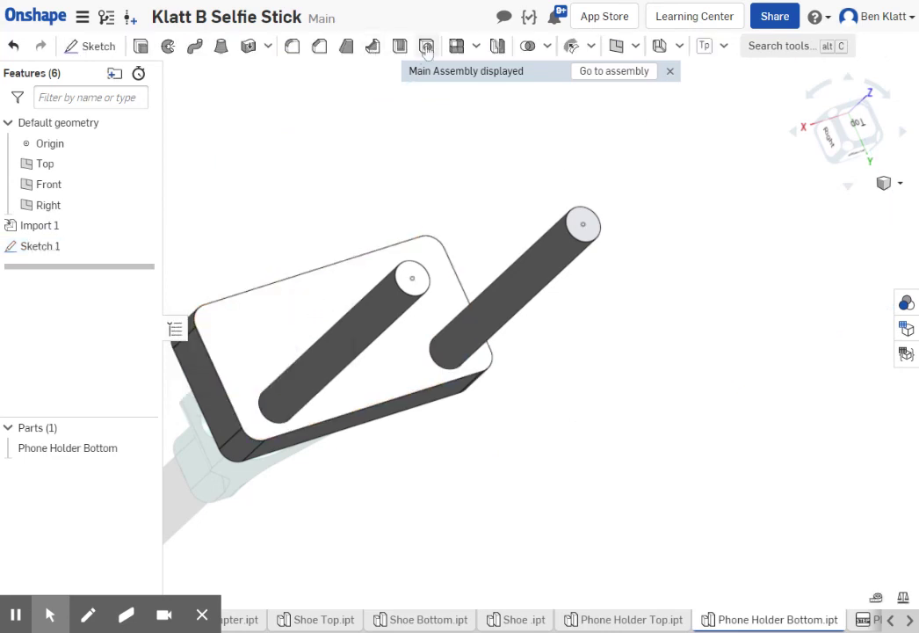
Place simple blind holes, 0.2 in diameter and 1.5 in deep, at both sketch points on the post ends.
left_click(427, 47)
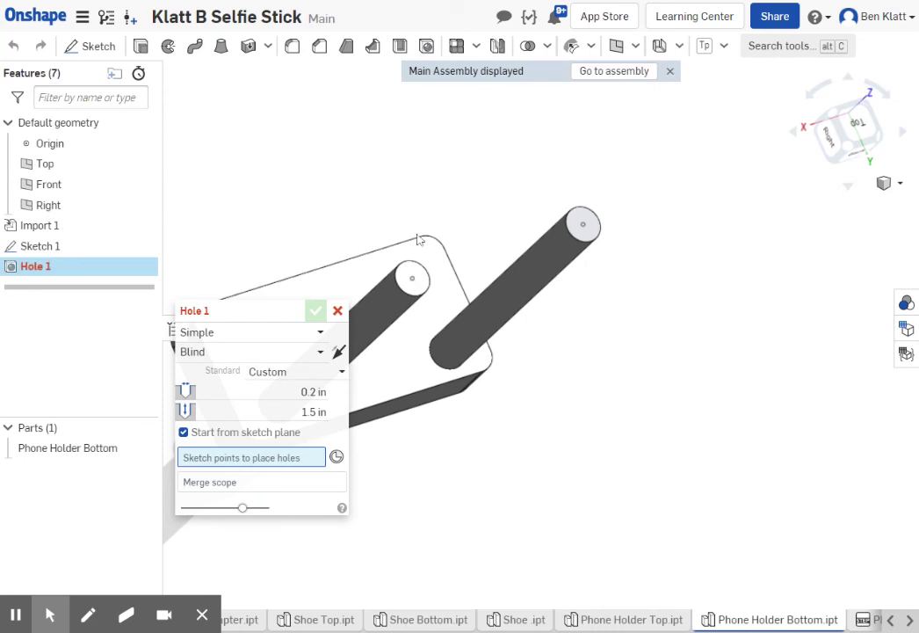
left_click(413, 279)
left_click(584, 226)
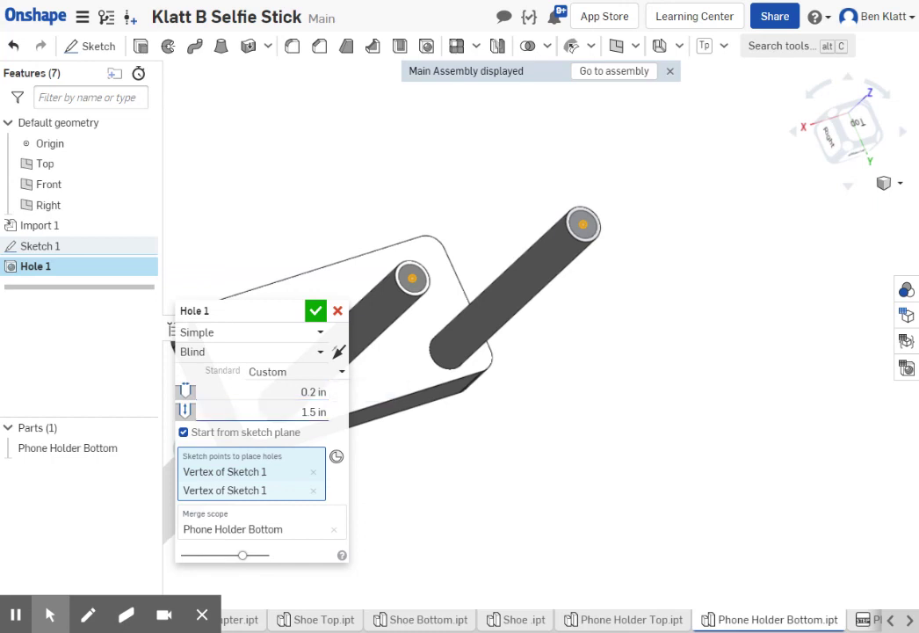
Try changing both post holes to through holes with a 1 in diameter.
left_click(266, 352)
left_click(254, 376)
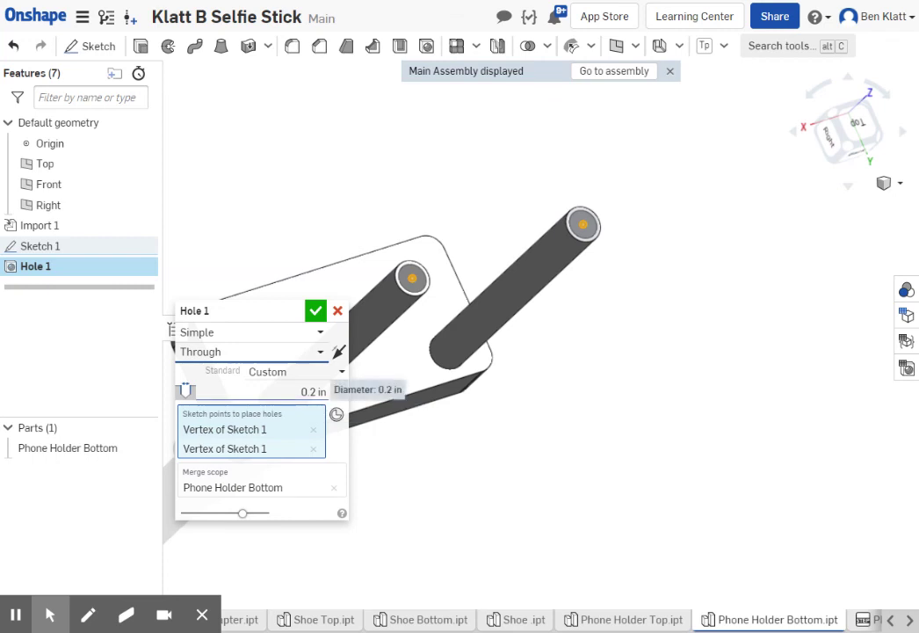
left_click(307, 391)
type("1")
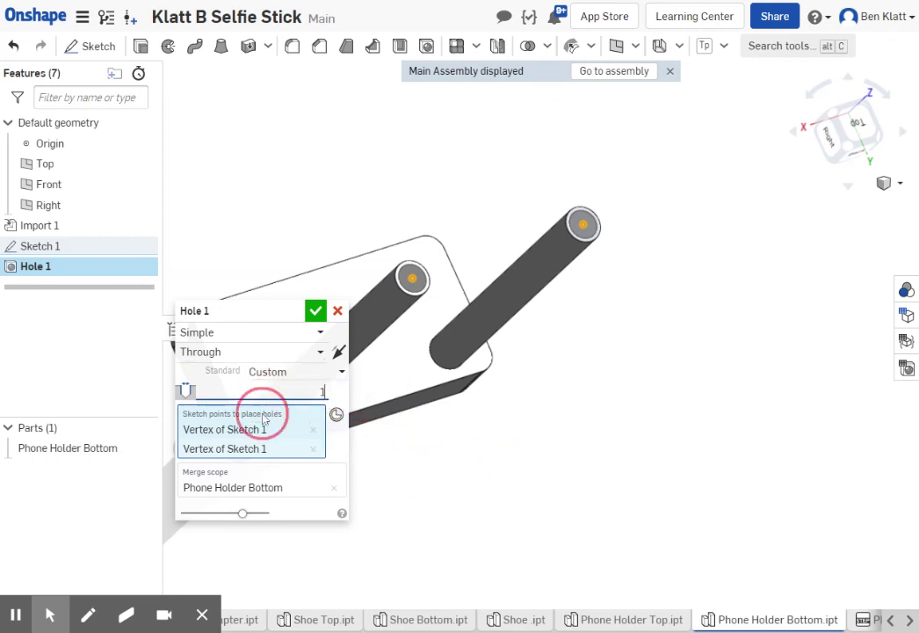
key("Return")
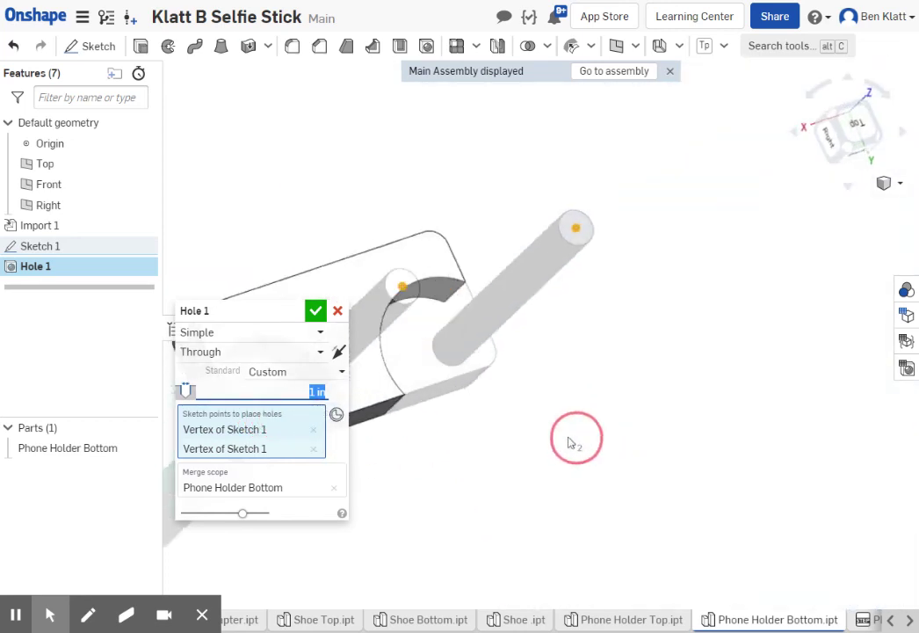
mouse_move(568, 442)
right_mouse_down()
mouse_move(550, 448)
mouse_move(704, 396)
mouse_move(557, 456)
right_mouse_up()
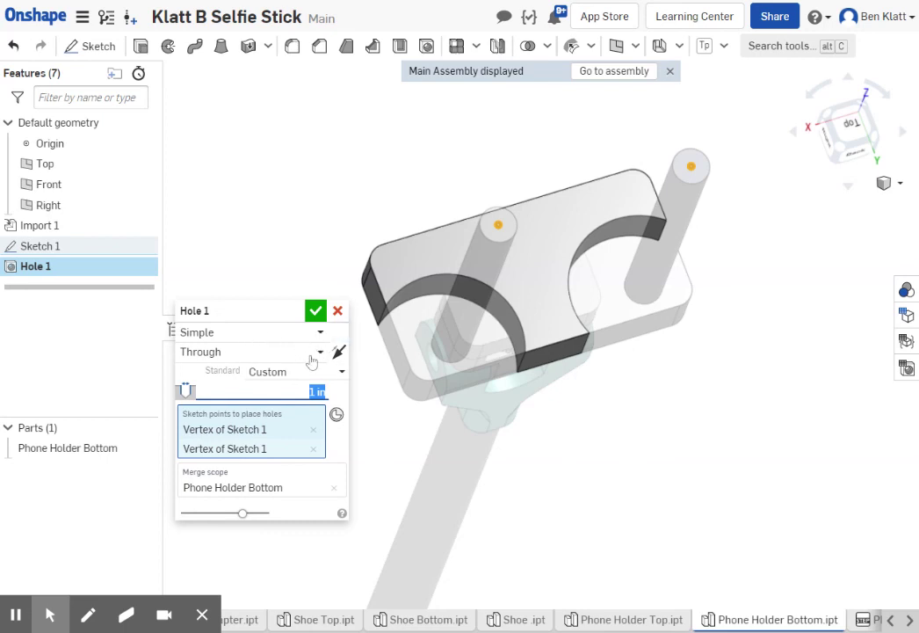
Set both post holes to blind with a 0.2 in diameter and 1.5 in depth, and accept the hole feature.
left_click(318, 354)
left_click(189, 398)
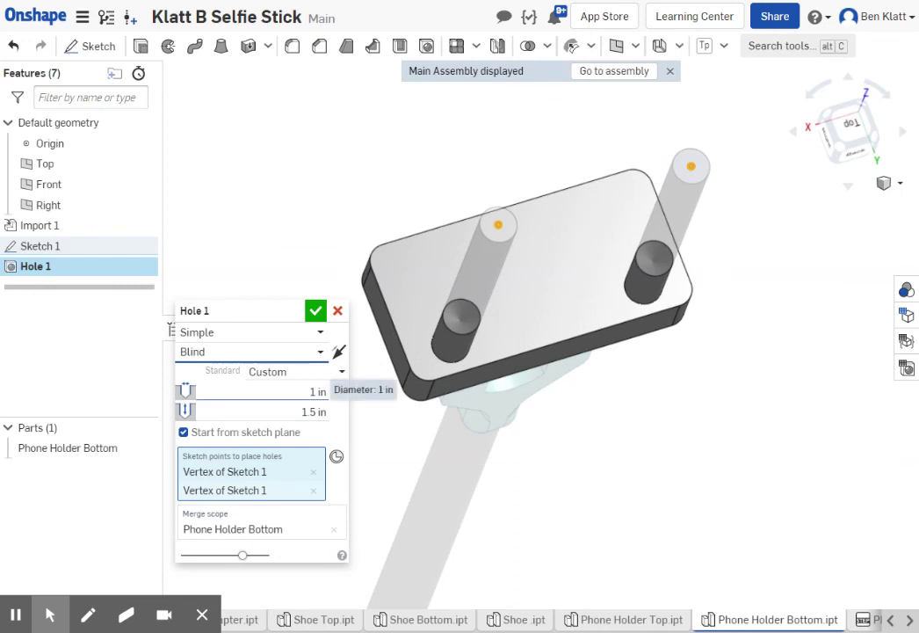
left_click(316, 391)
key("BackSpace")
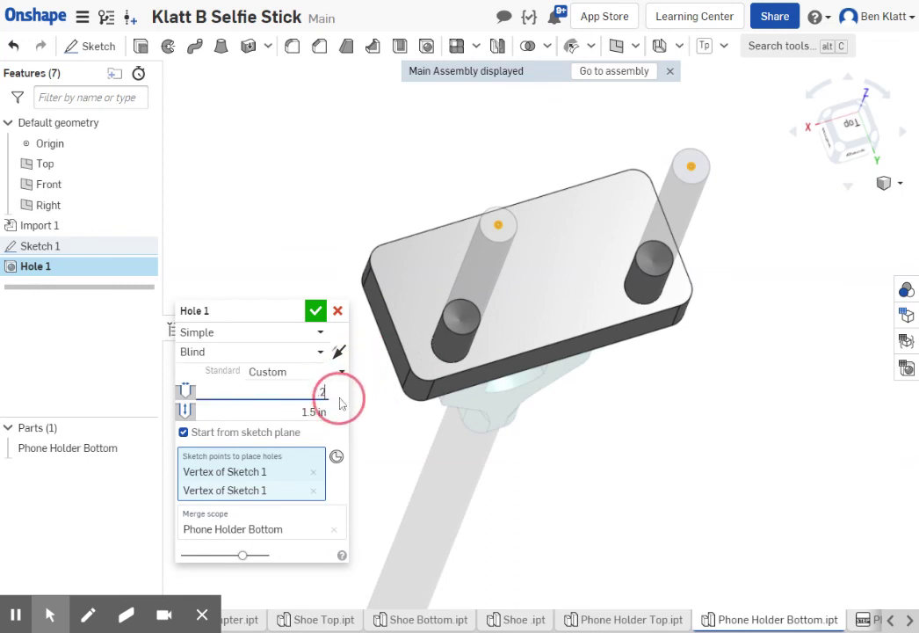
key("Return")
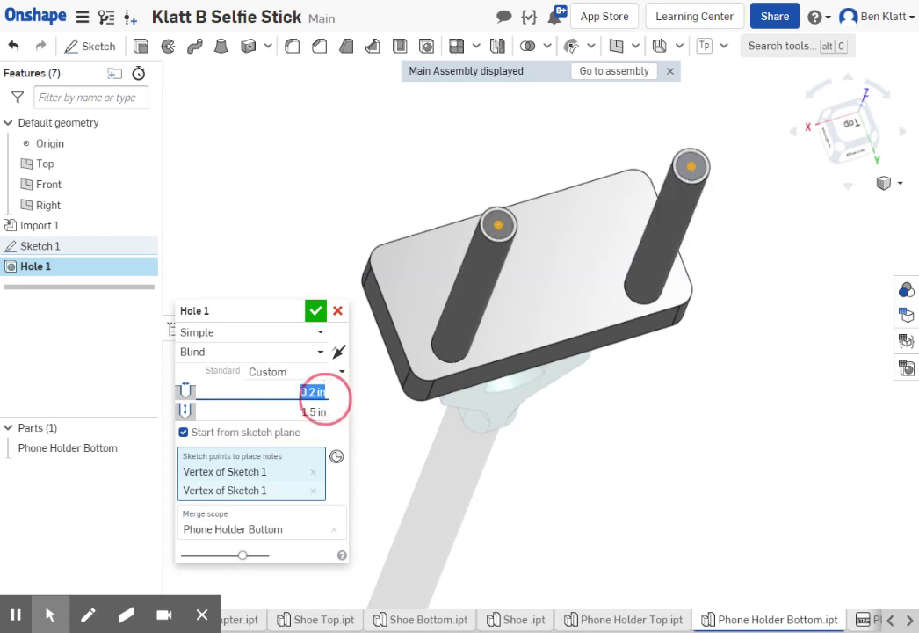
left_click(296, 409)
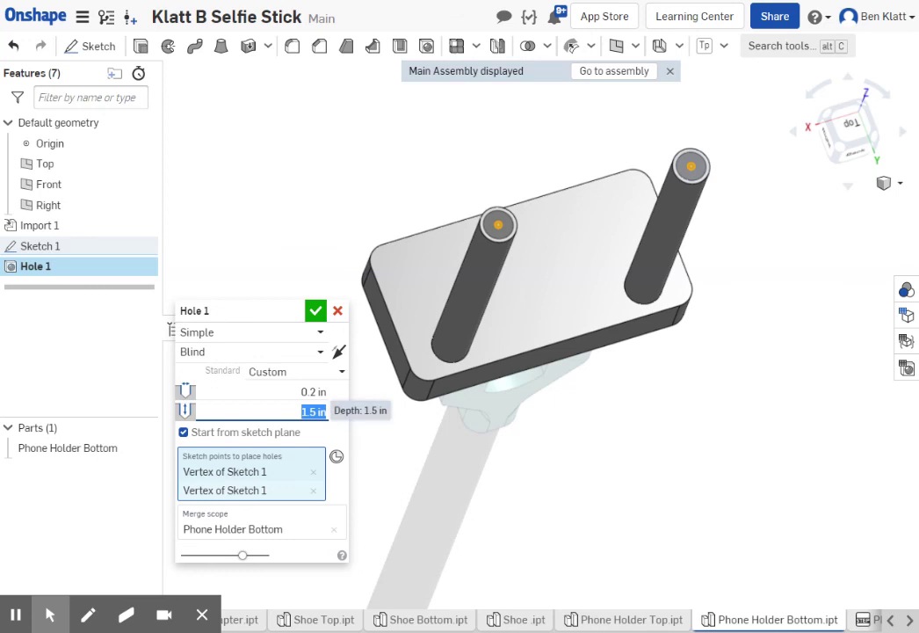
type("1.5")
key("Return")
left_click(314, 309)
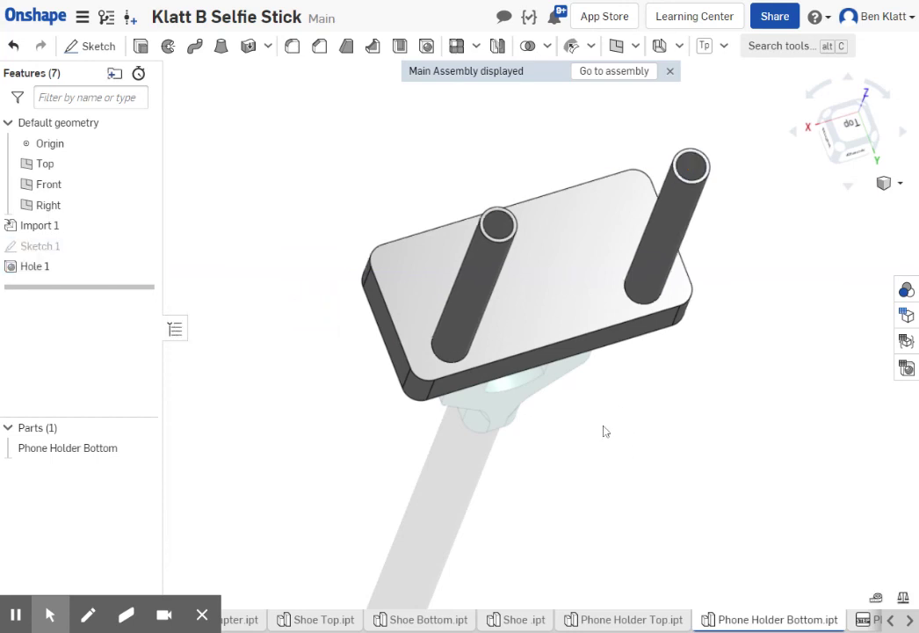
Return from editing Phone Holder Bottom in context to the main assembly.
left_click(610, 71)
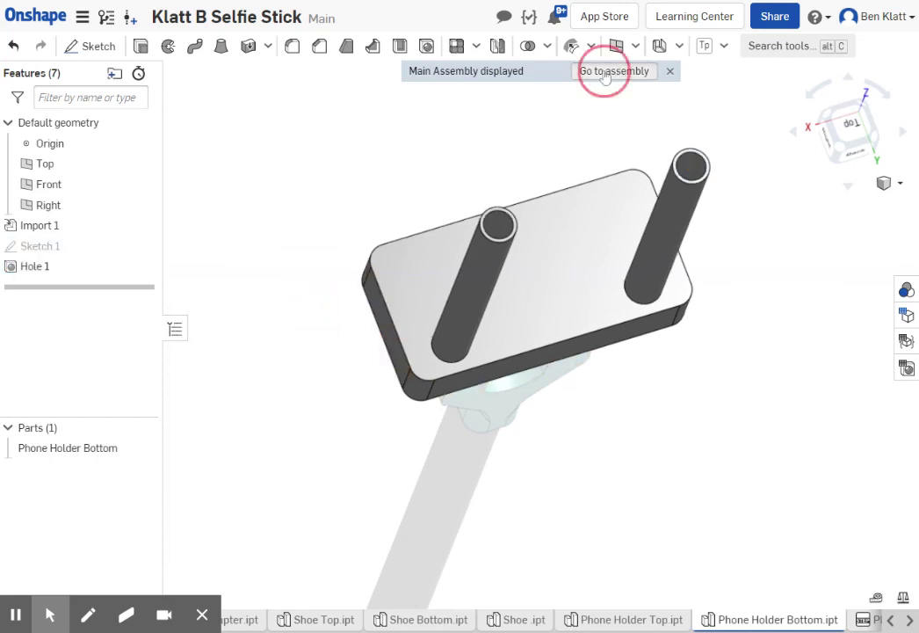
right_click_drag(601, 314, 672, 457)
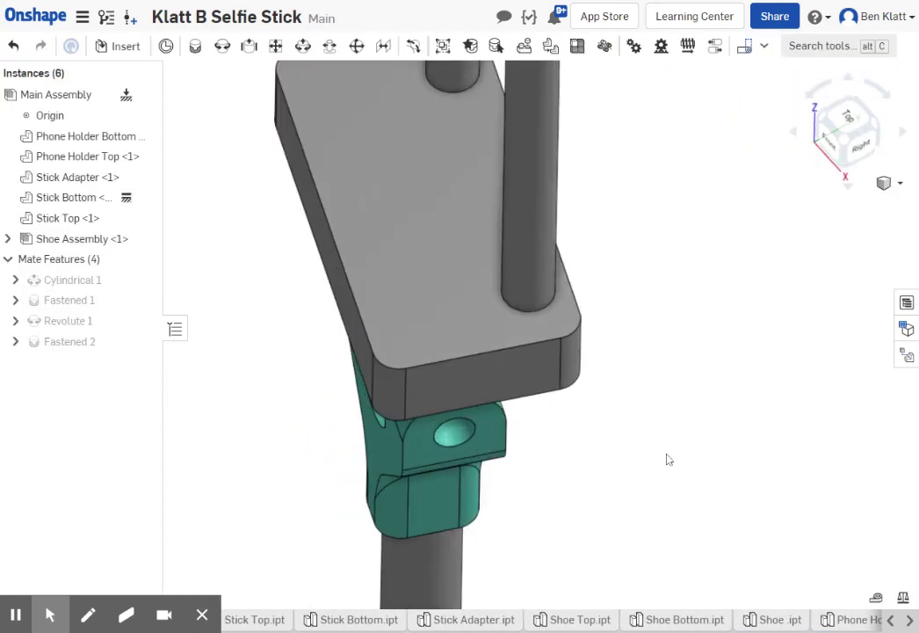
scroll(667, 458, "down", 10)
right_click_drag(751, 492, 546, 303)
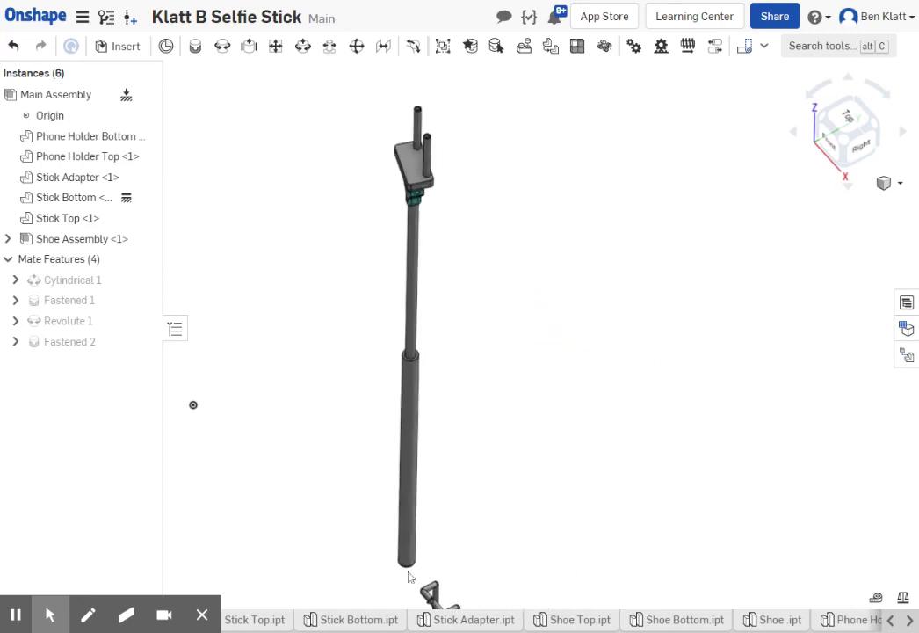
scroll(463, 523, "down", 3)
mouse_move(468, 511)
right_mouse_down()
mouse_move(480, 446)
mouse_move(470, 492)
right_mouse_up()
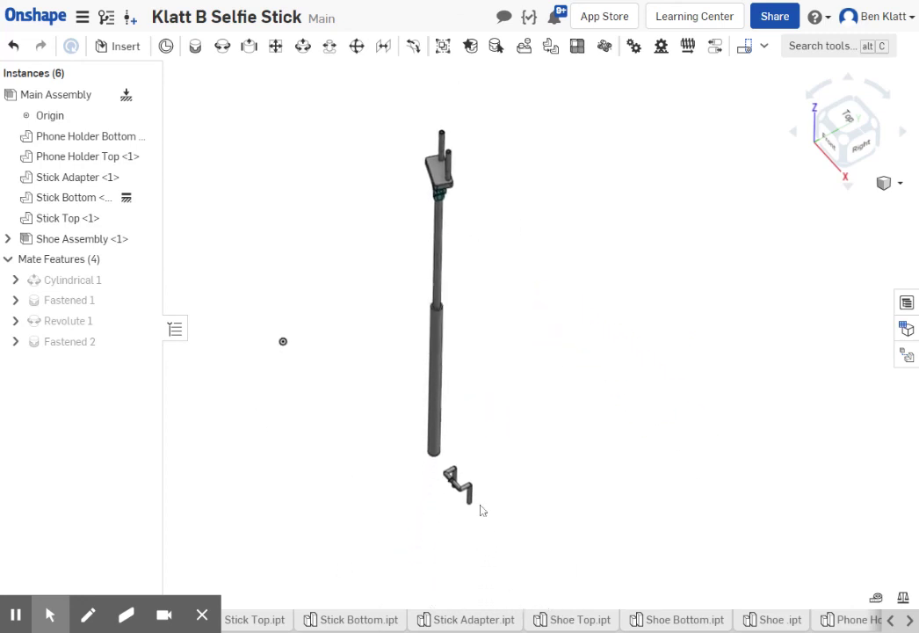
scroll(466, 512, "up", 5)
scroll(466, 512, "up", 1)
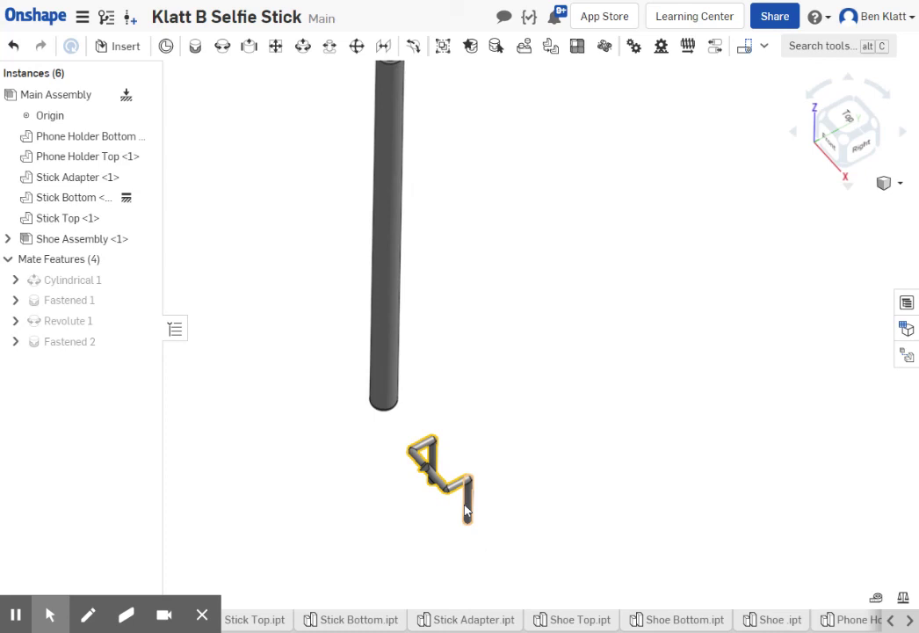
scroll(466, 512, "down", 4)
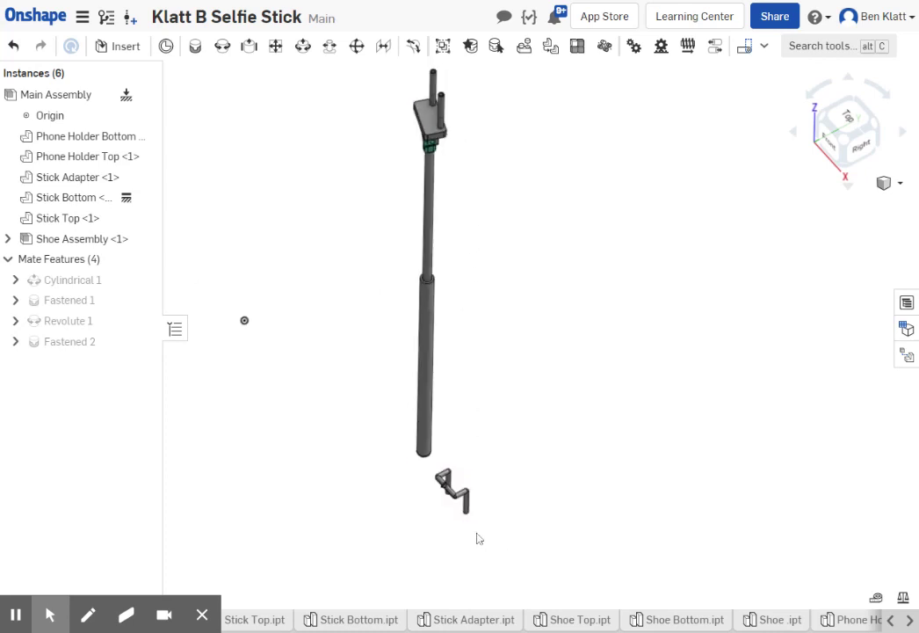
scroll(476, 537, "up", 5)
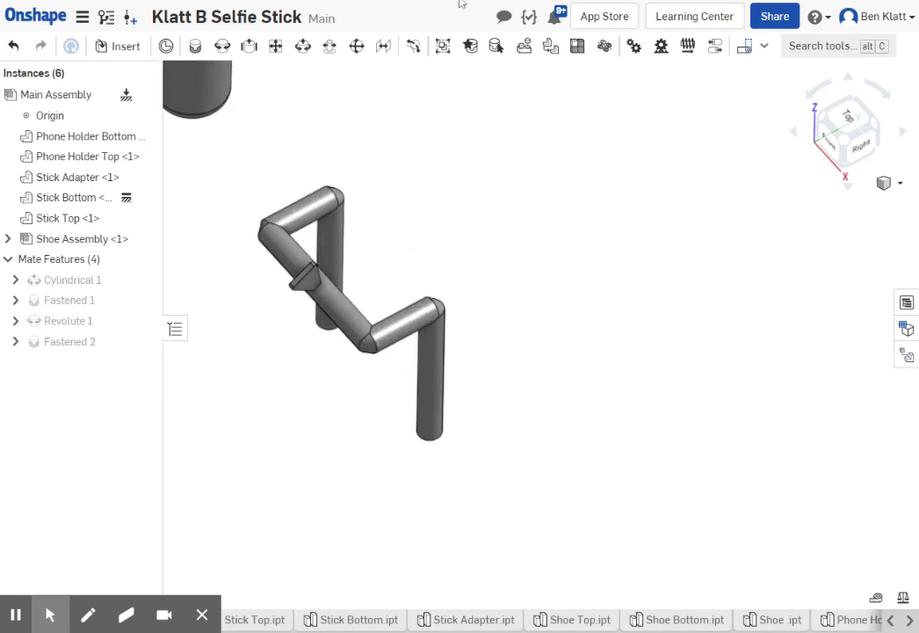
Add a slider mate between the end of a Phone Holder Top leg and the cylindrical face of the matching Phone Holder Bottom post.
left_click(249, 45)
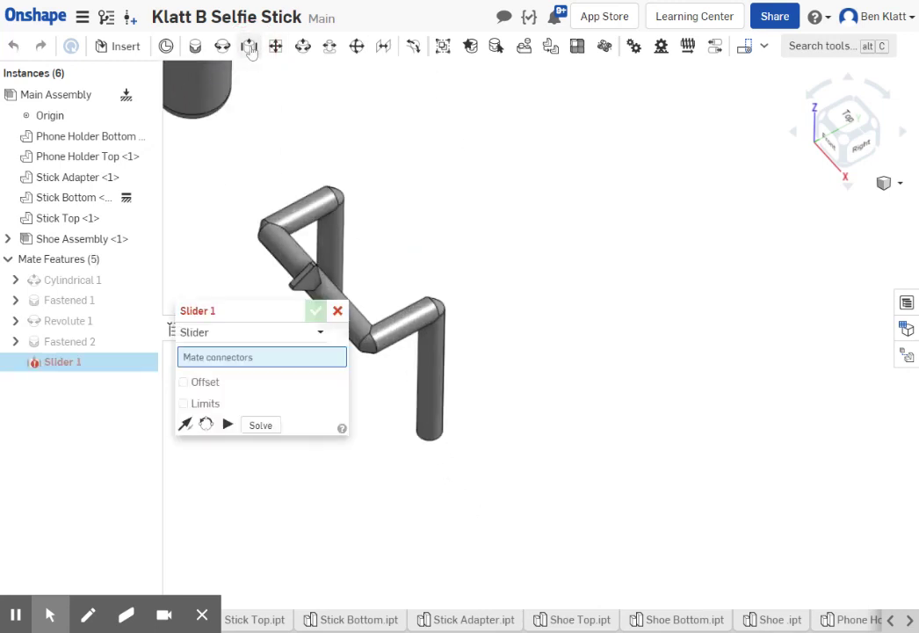
left_click(433, 441)
scroll(557, 367, "down", 5)
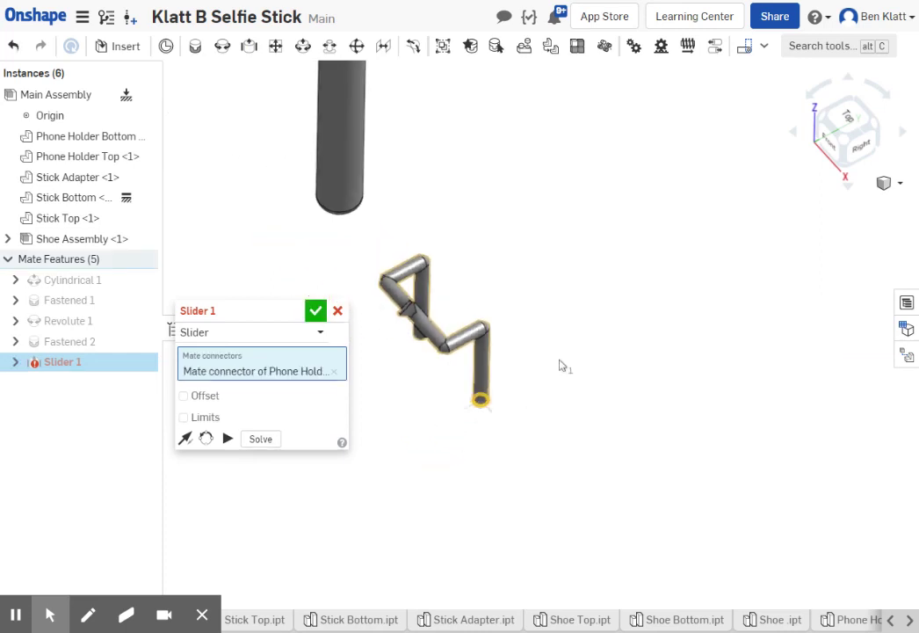
scroll(566, 250, "down", 3)
left_click_drag(585, 176, 473, 423)
scroll(441, 321, "up", 10)
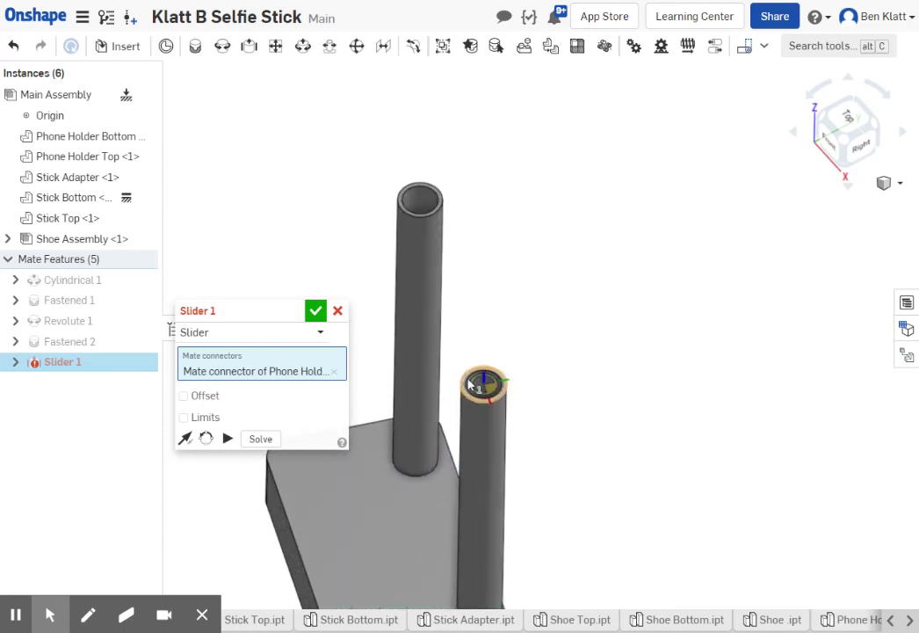
scroll(659, 342, "down", 2)
right_click_drag(659, 343, 660, 112)
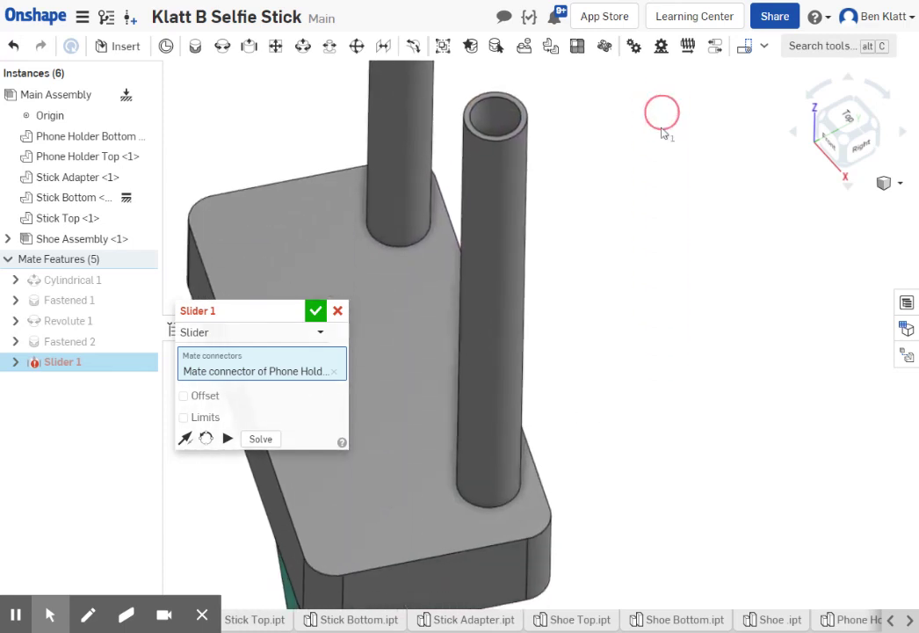
left_click(493, 309)
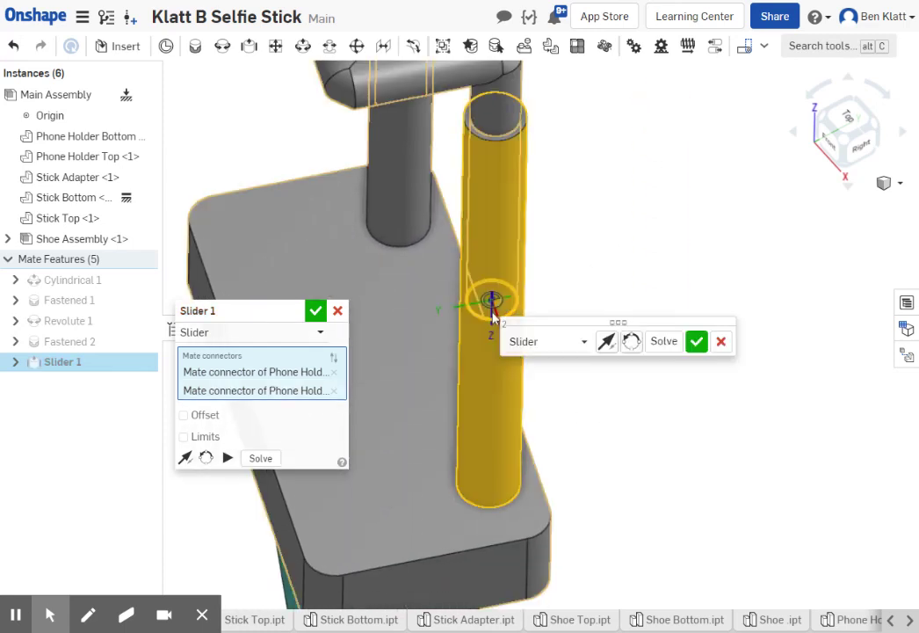
left_click(696, 340)
left_click(338, 311)
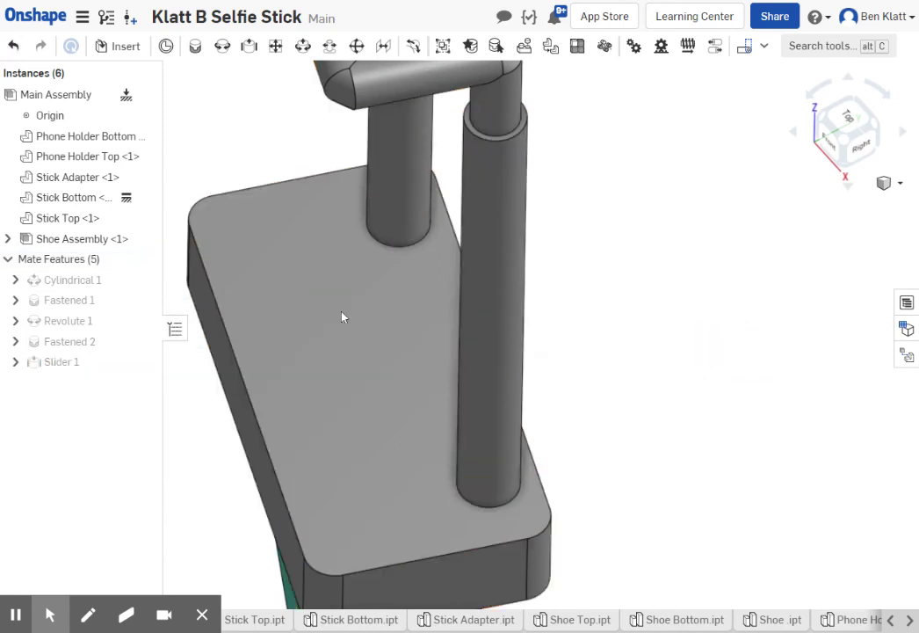
Test the motion of the mated phone holder by moving Phone Holder Top.
right_click_drag(343, 316, 549, 297)
left_click_drag(552, 293, 531, 163)
scroll(599, 285, "down", 5)
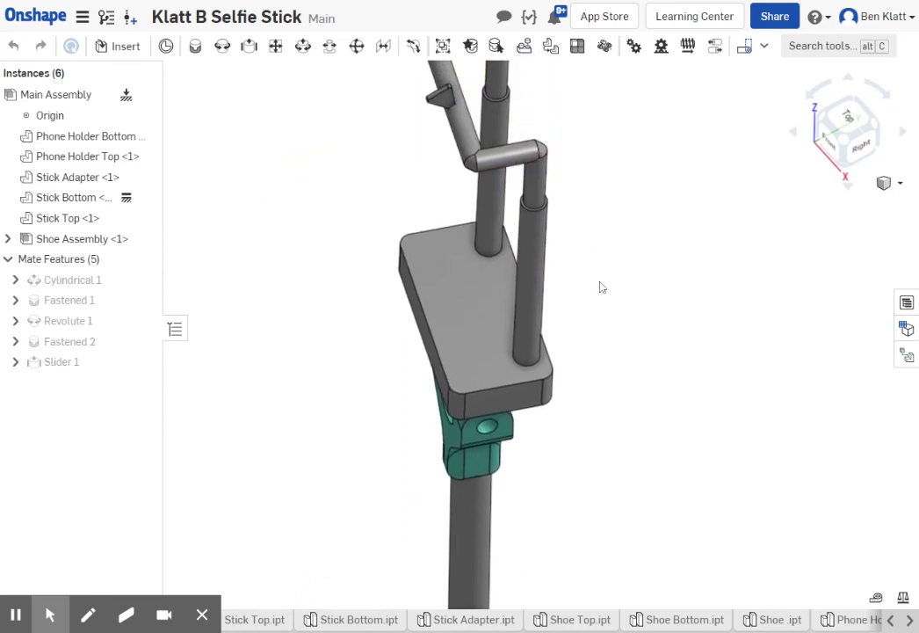
middle_click_drag(653, 525, 516, 435)
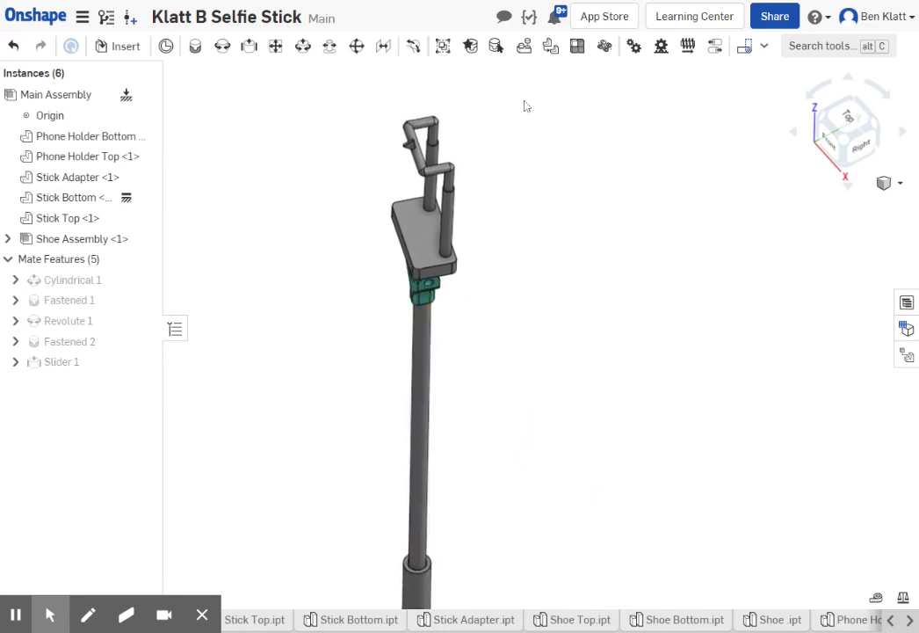
left_click_drag(442, 176, 462, 175)
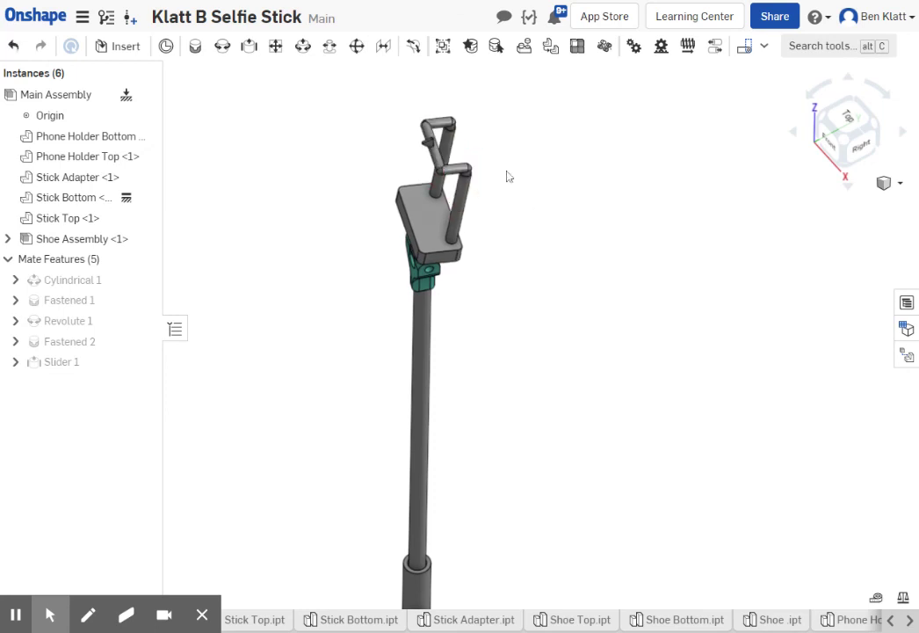
Fix Phone Holder Bottom in place and slide Phone Holder Top along its posts.
scroll(498, 171, "up", 5)
middle_click_drag(498, 171, 545, 346)
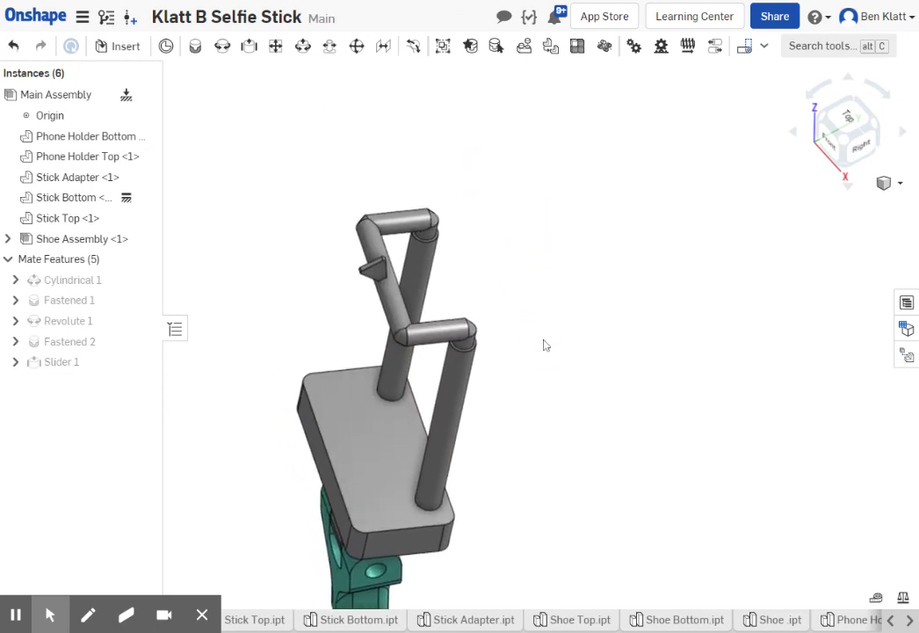
right_click(364, 449)
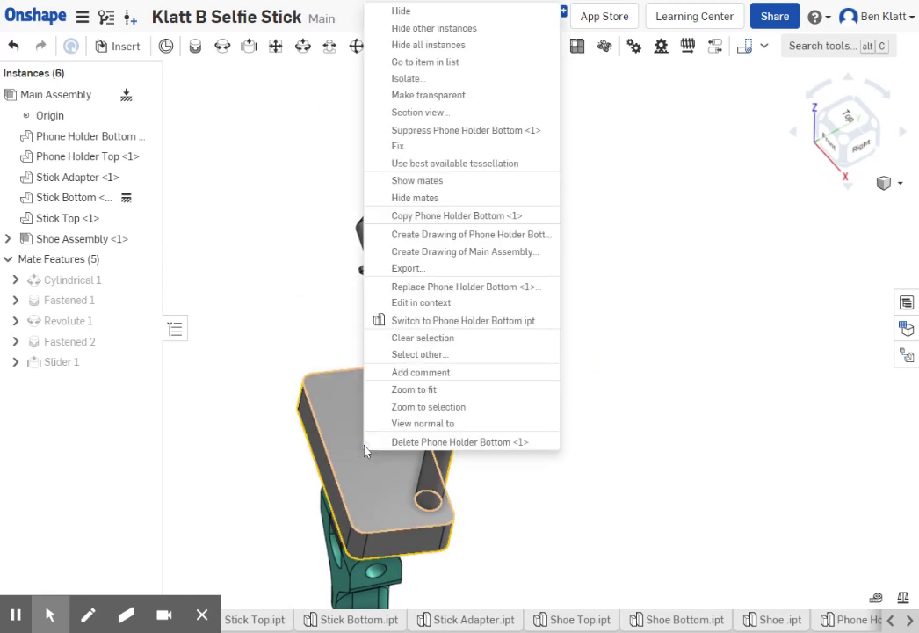
left_click(401, 147)
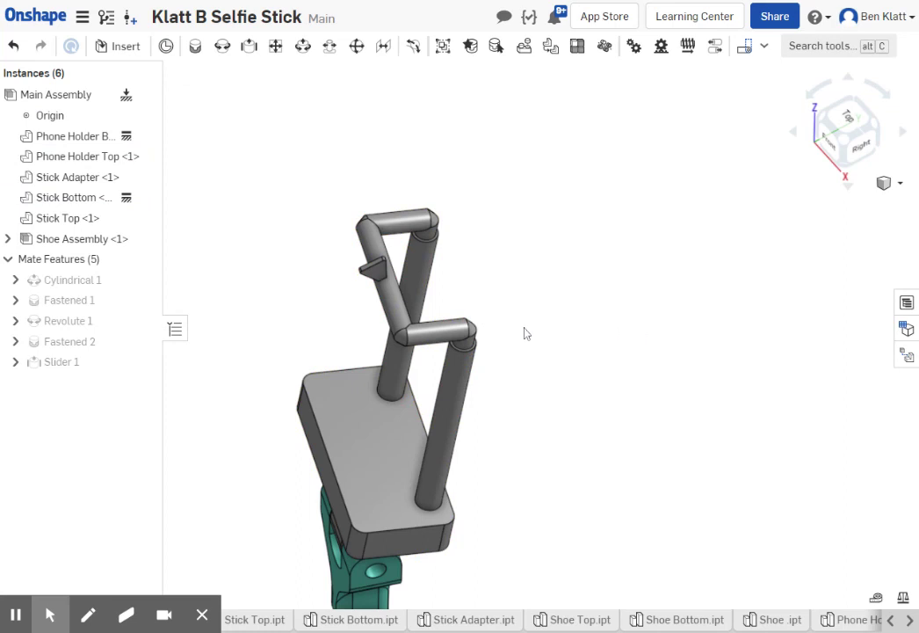
mouse_move(462, 337)
left_mouse_down()
mouse_move(490, 197)
mouse_move(435, 404)
mouse_move(455, 285)
mouse_move(449, 335)
left_mouse_up()
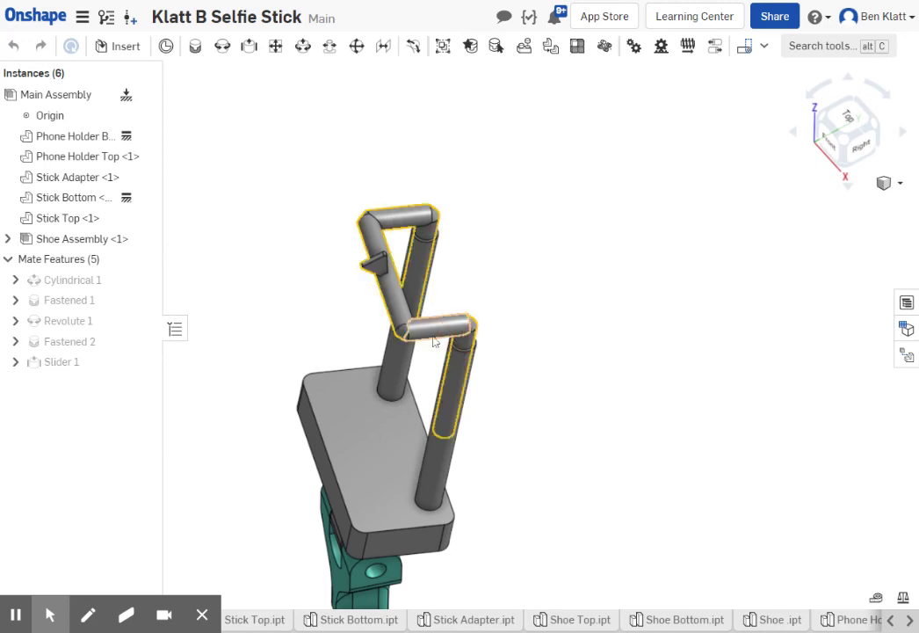
Open the Slider 1 mate for editing and turn on its travel limits.
right_click(54, 369)
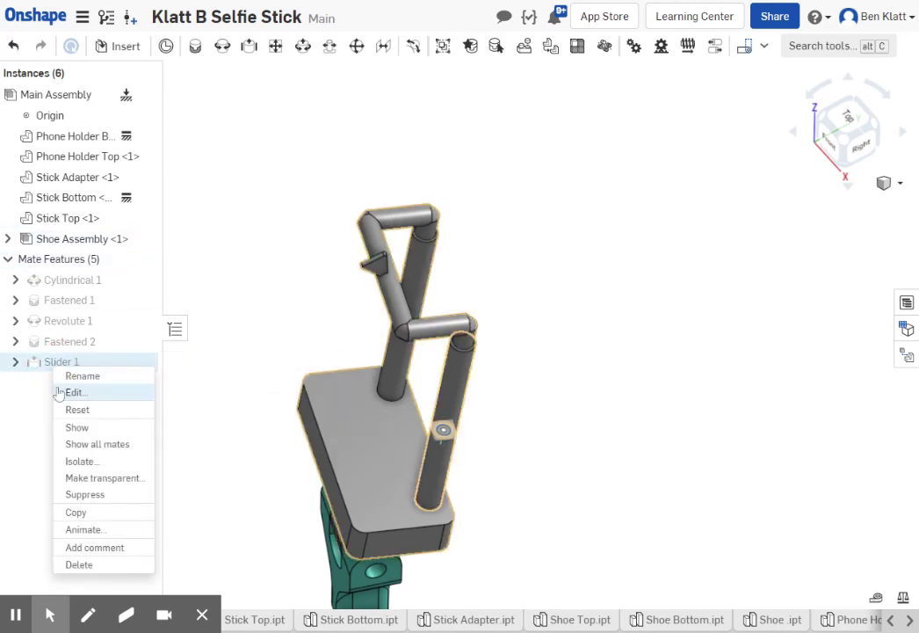
left_click(324, 304)
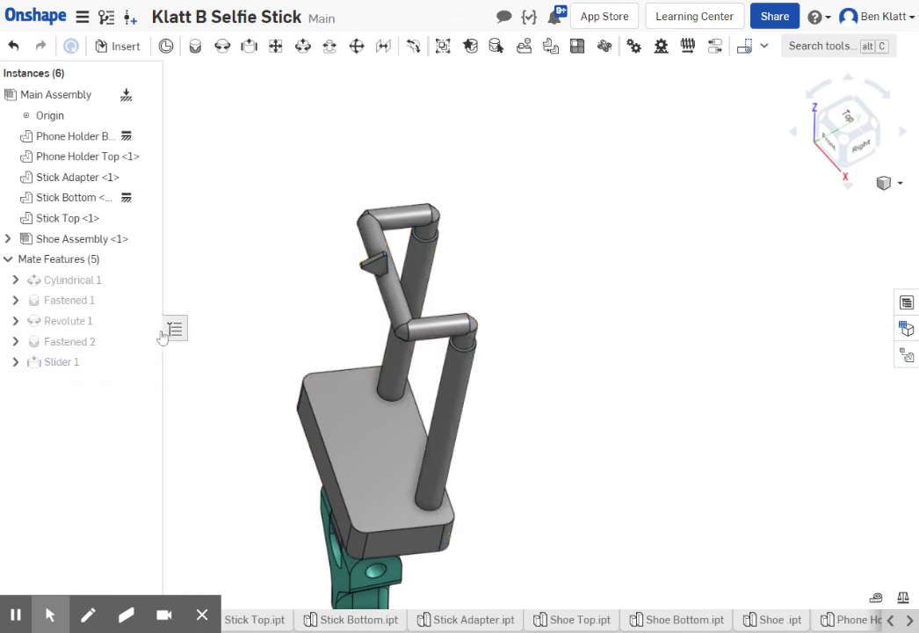
double_click(67, 363)
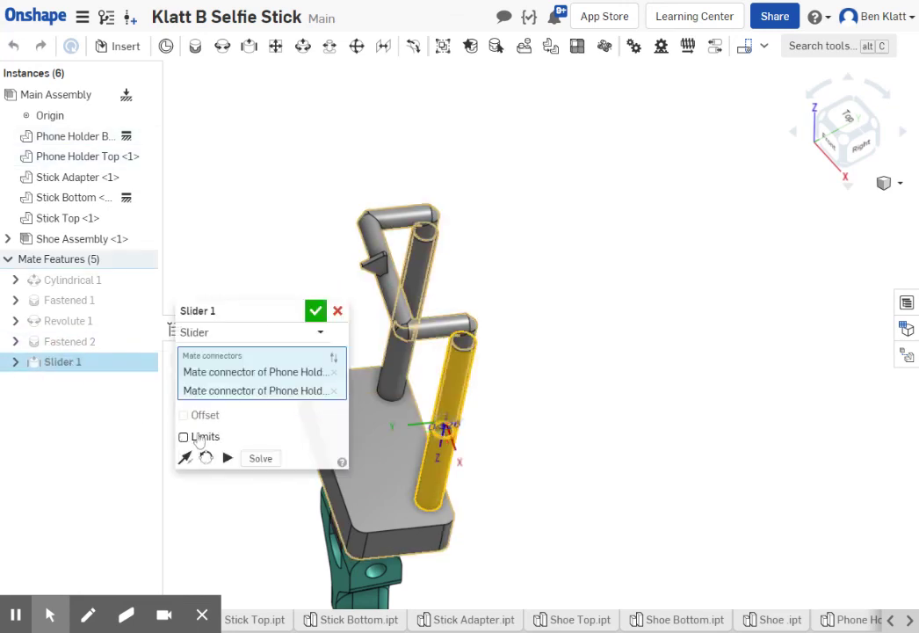
left_click(183, 436)
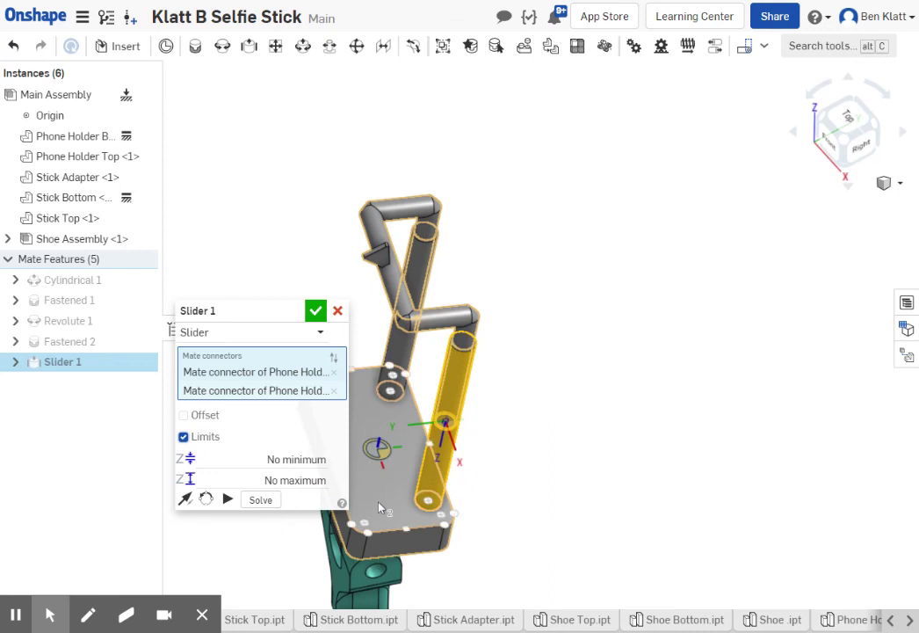
left_click_drag(434, 479, 449, 388)
Set the slider's Z limits to a minimum of -0.75 in and a maximum of 0.75 in, and animate its travel.
left_click(299, 459)
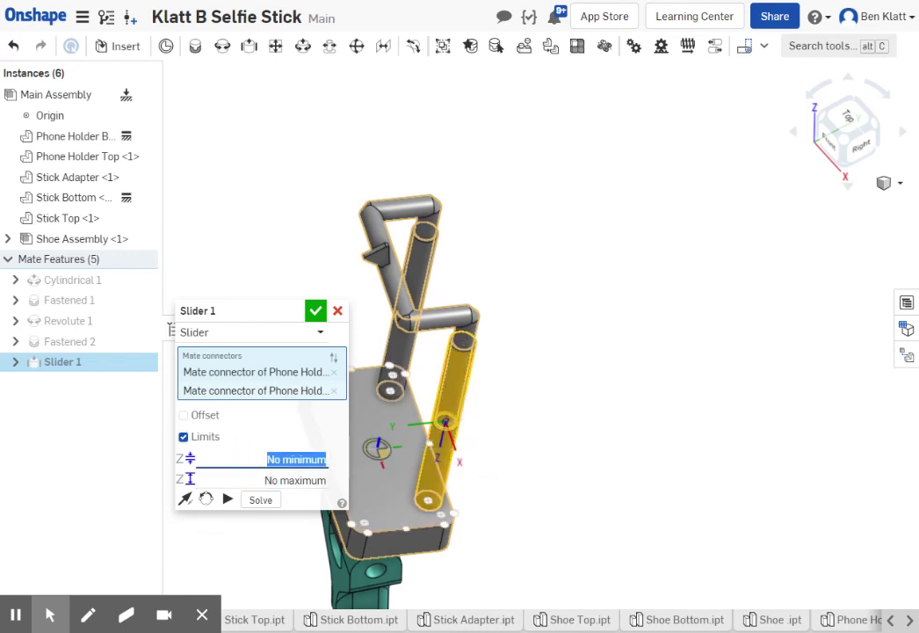
key("BackSpace")
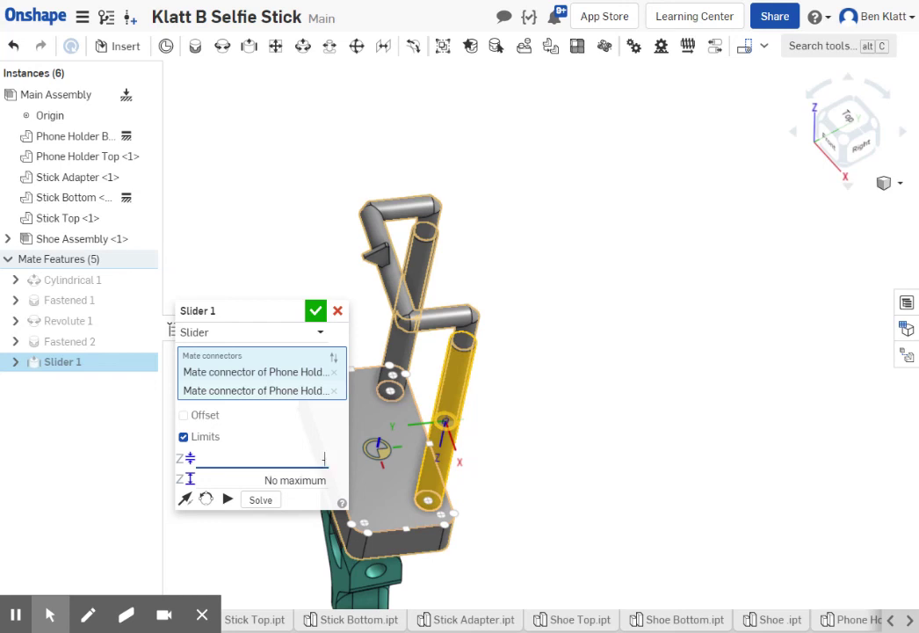
type("-.75")
key("Tab")
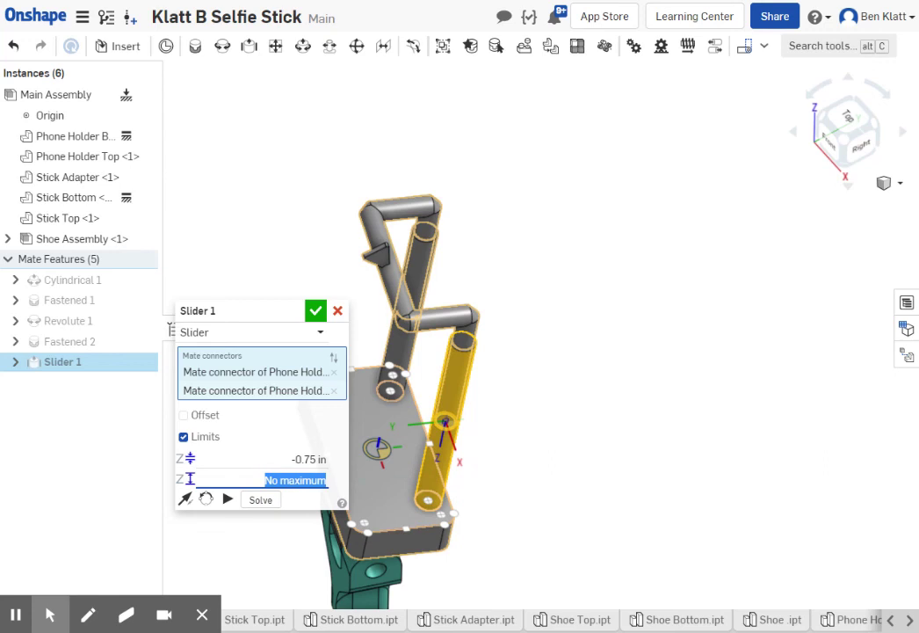
key("BackSpace")
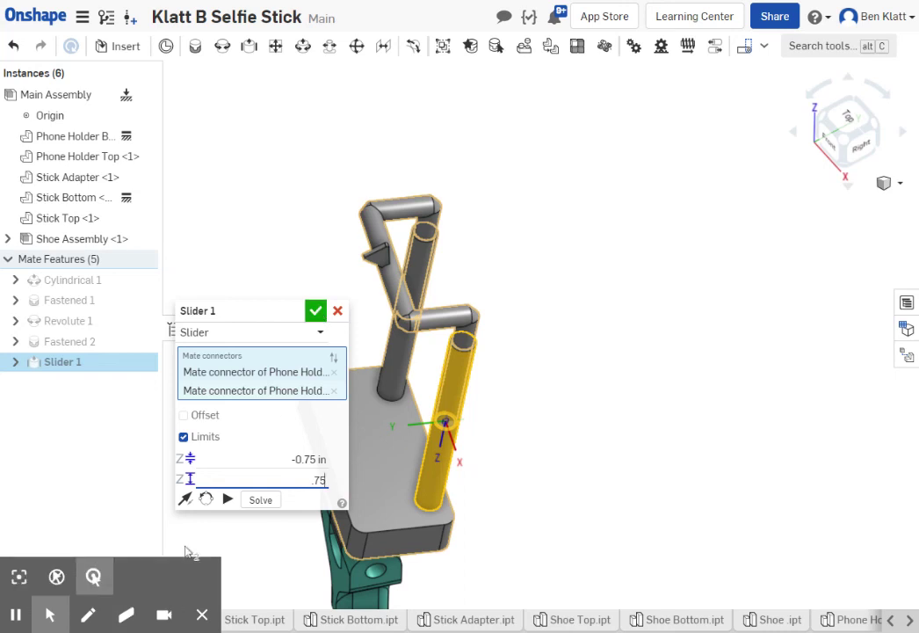
left_click(228, 499)
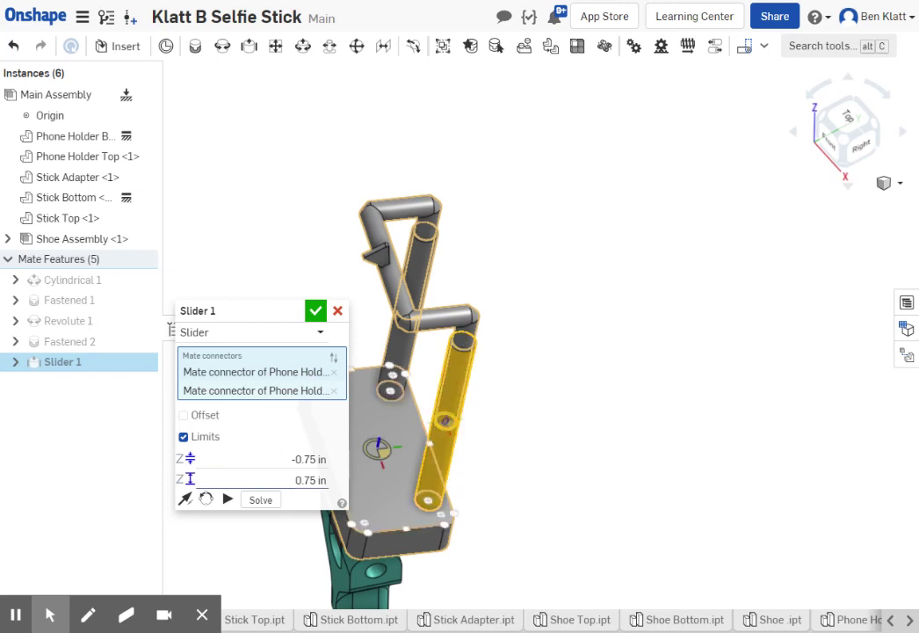
Reduce the slider's maximum Z limit to 0.5 in and animate the mate's travel.
left_click(311, 479)
left_click(308, 480)
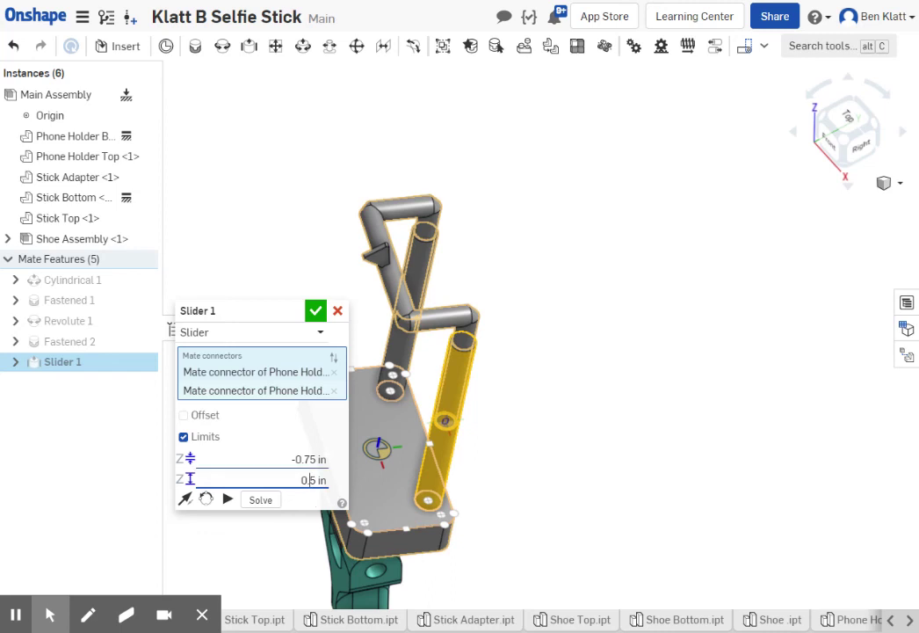
left_click(227, 499)
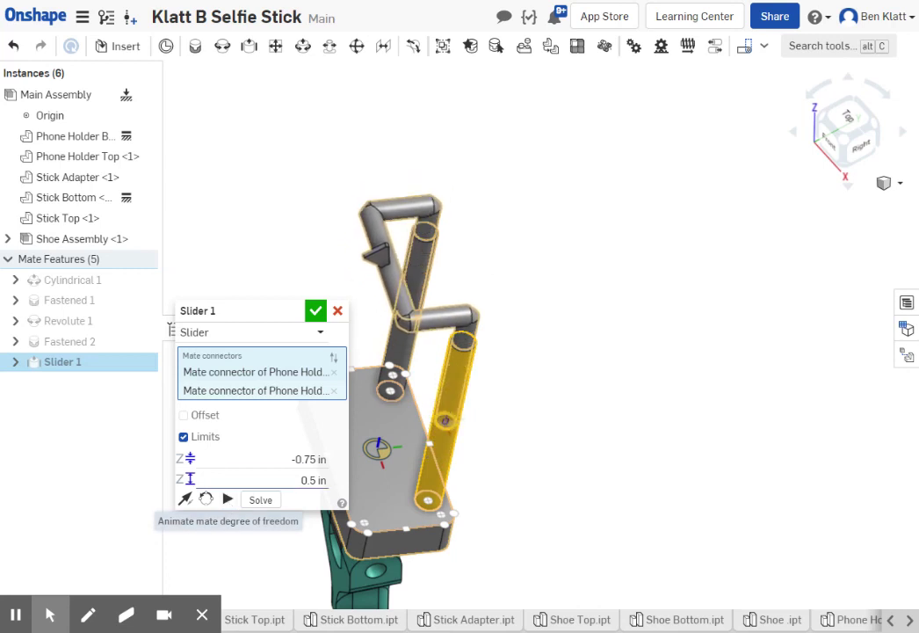
left_click(227, 500)
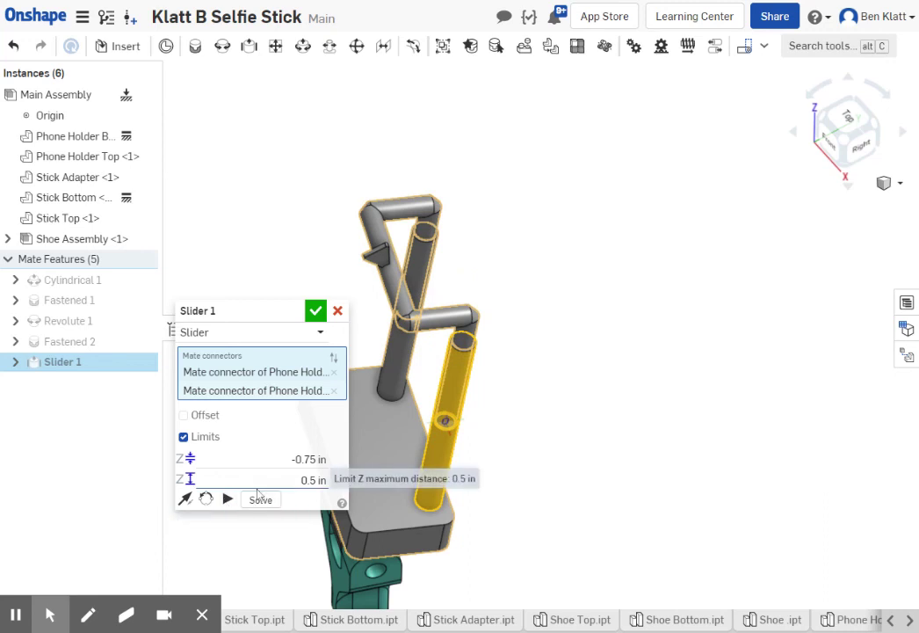
Set the slider's maximum Z limit to 0 in and animate the phone holder's motion.
left_click(190, 479)
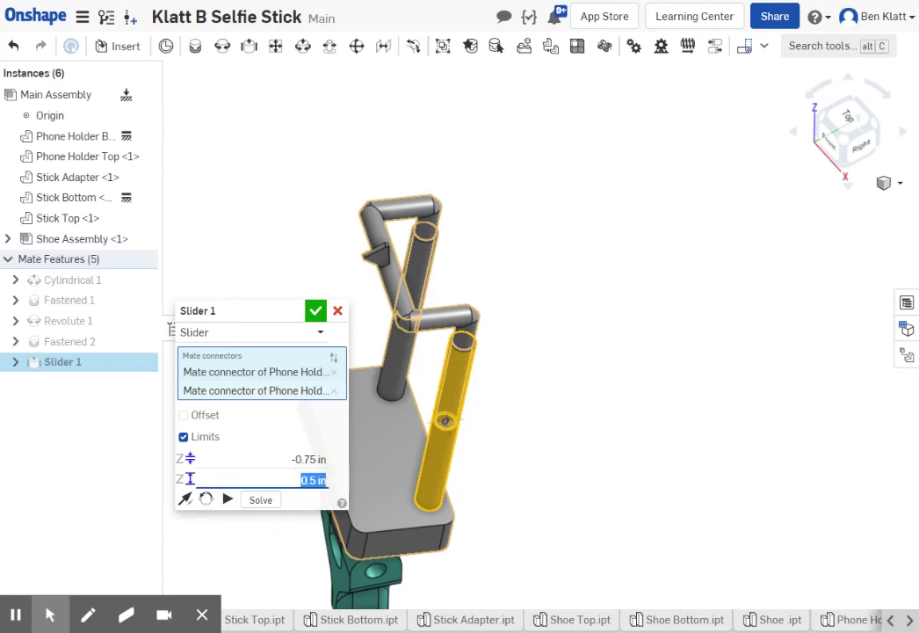
type("0")
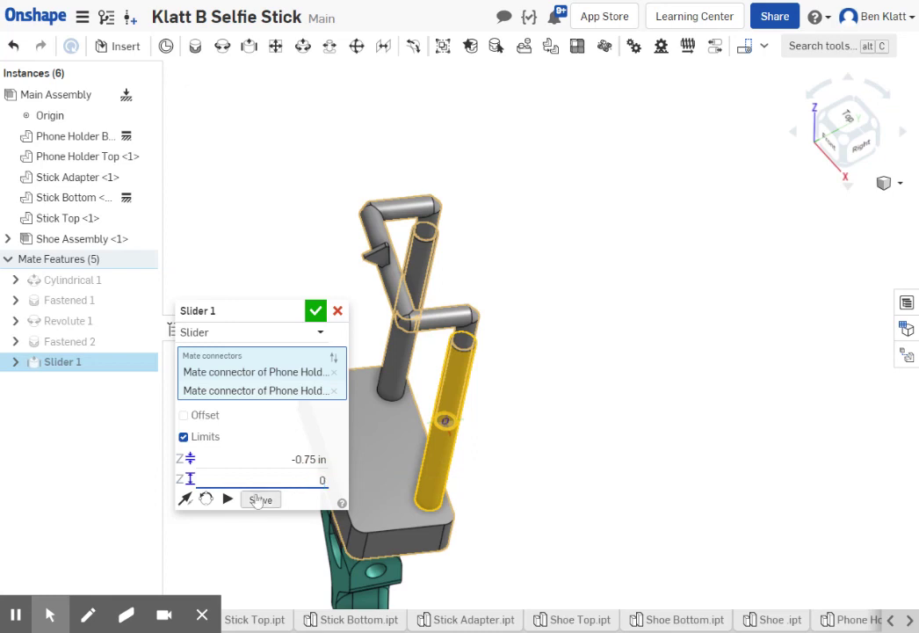
left_click(226, 499)
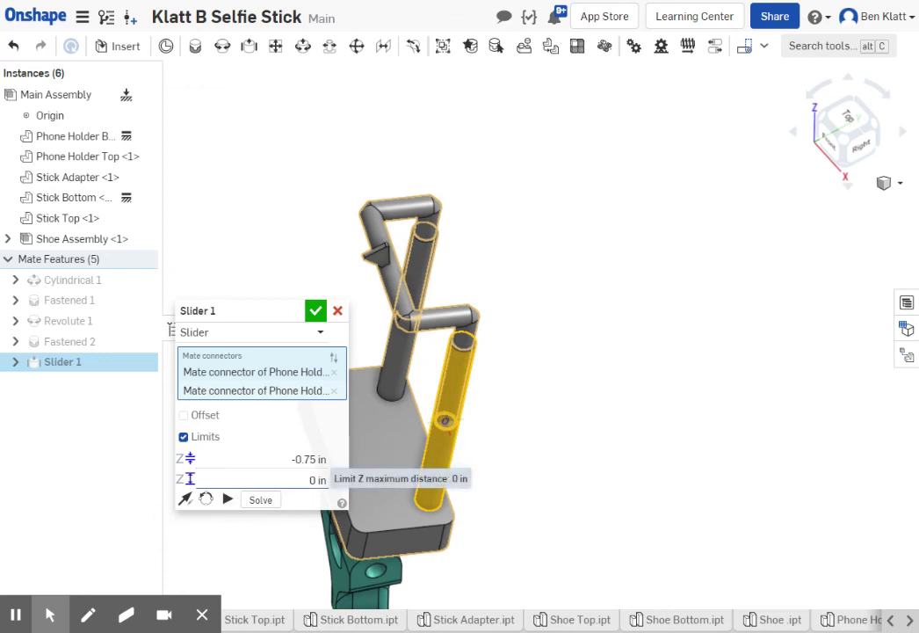
Try a minimum Z limit of 0.75 in on the slider and animate it.
left_click(309, 459)
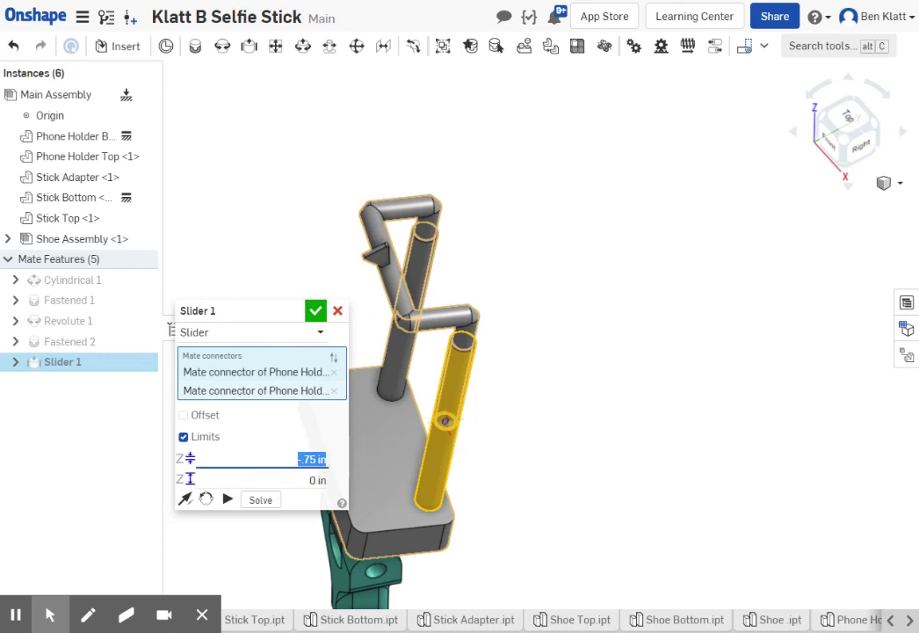
key("BackSpace")
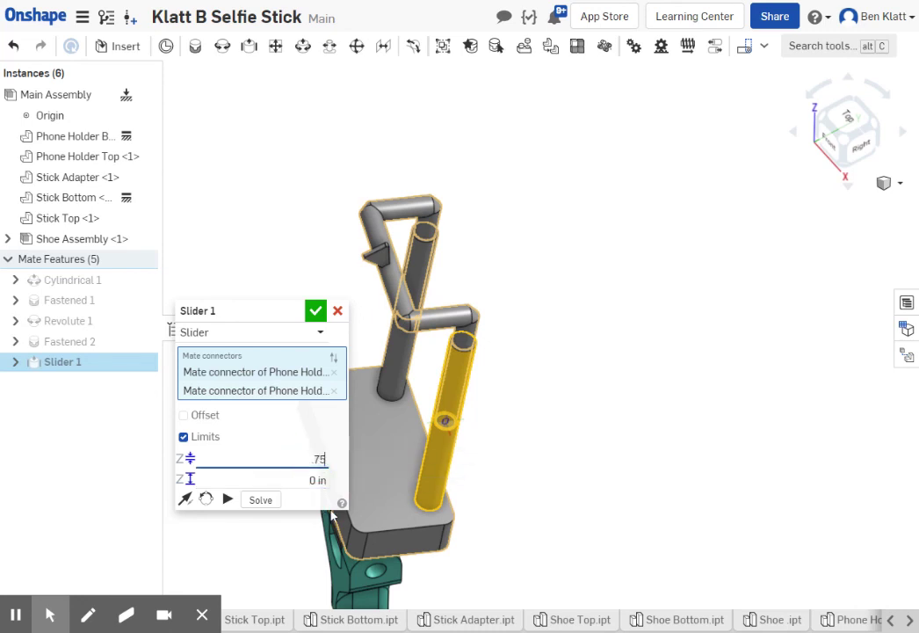
left_click(228, 499)
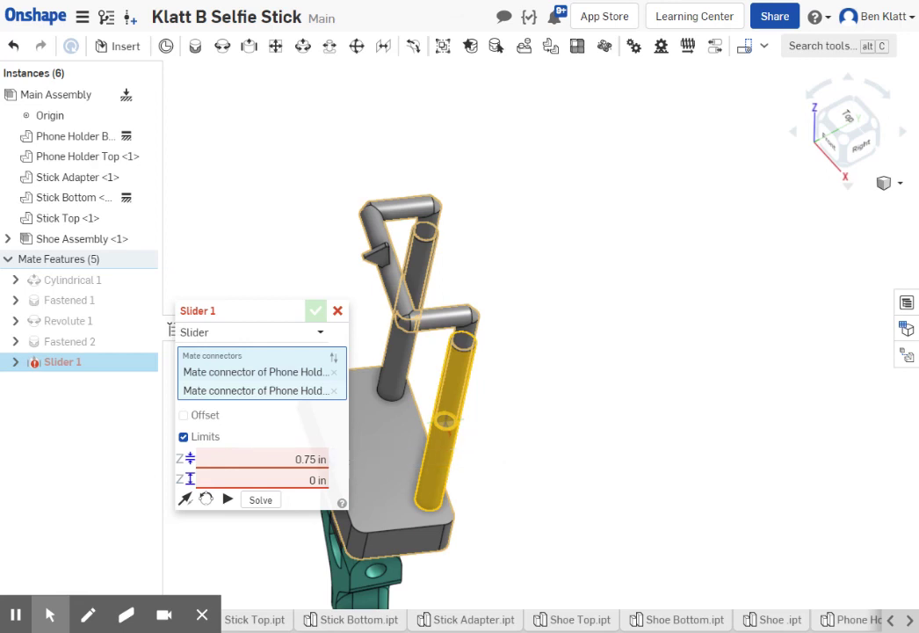
Set the slider's Z limits to a minimum of 0 in and a maximum of 0.75 in, and animate its motion.
left_click(310, 459)
type("0")
left_click(315, 479)
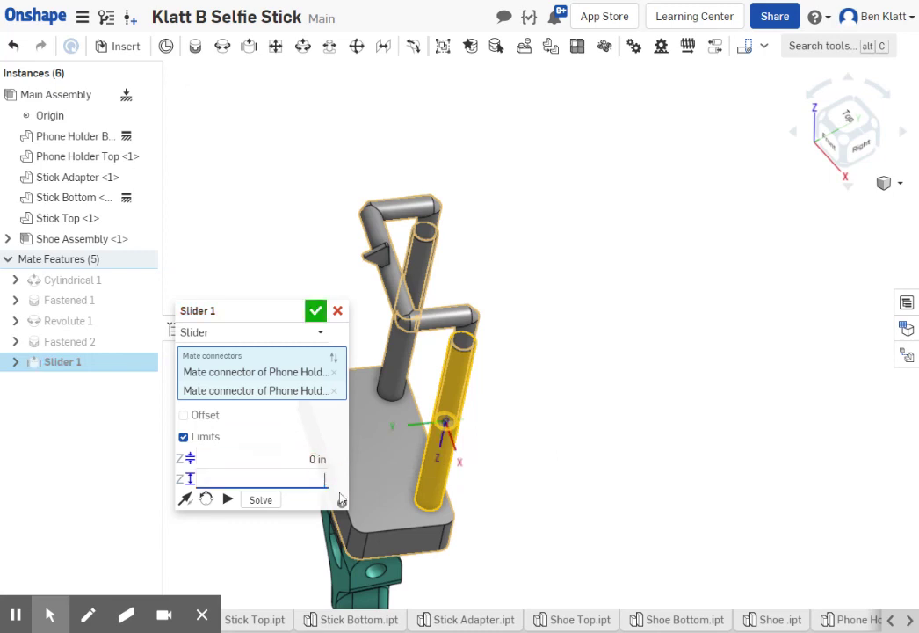
type(".75")
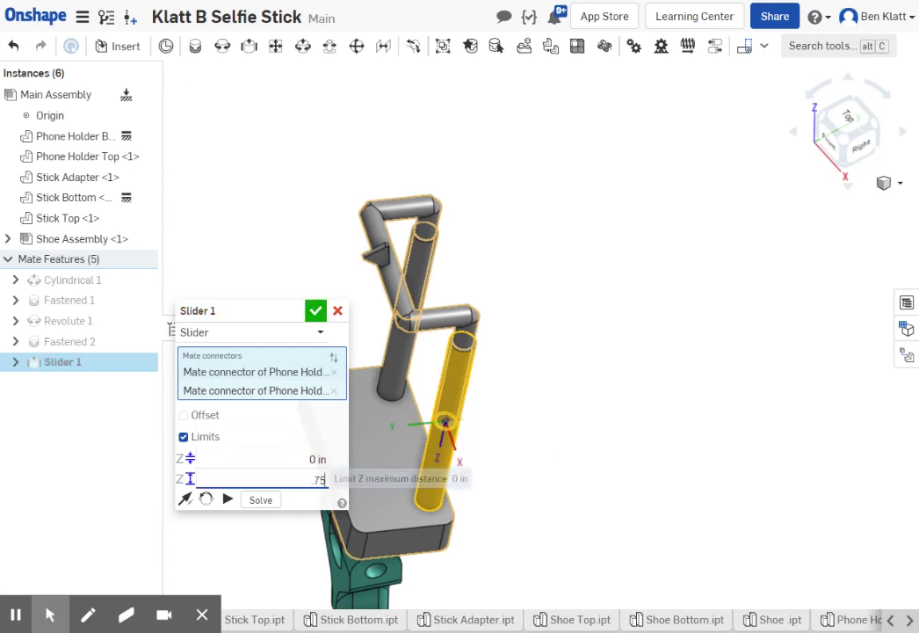
key("Return")
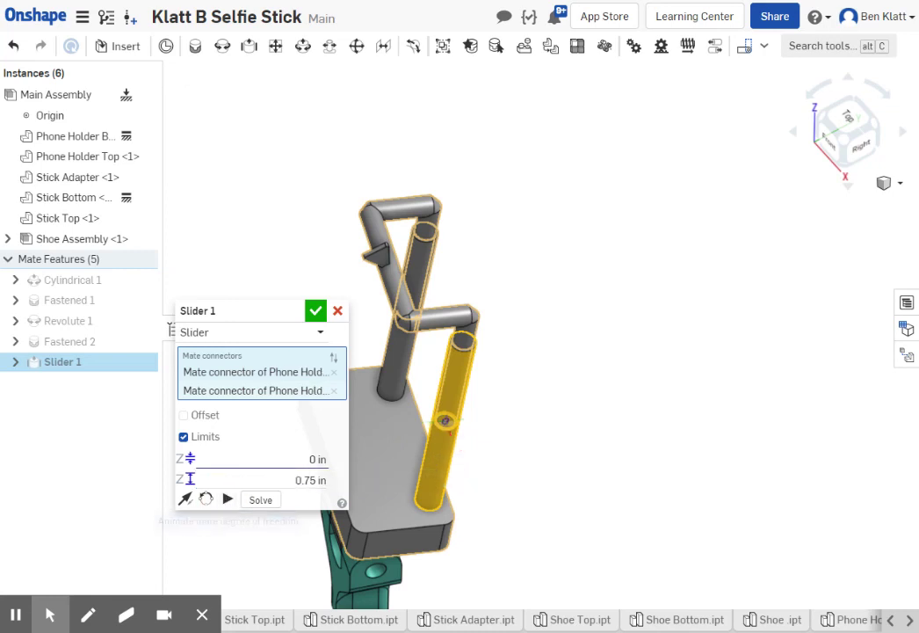
left_click(227, 499)
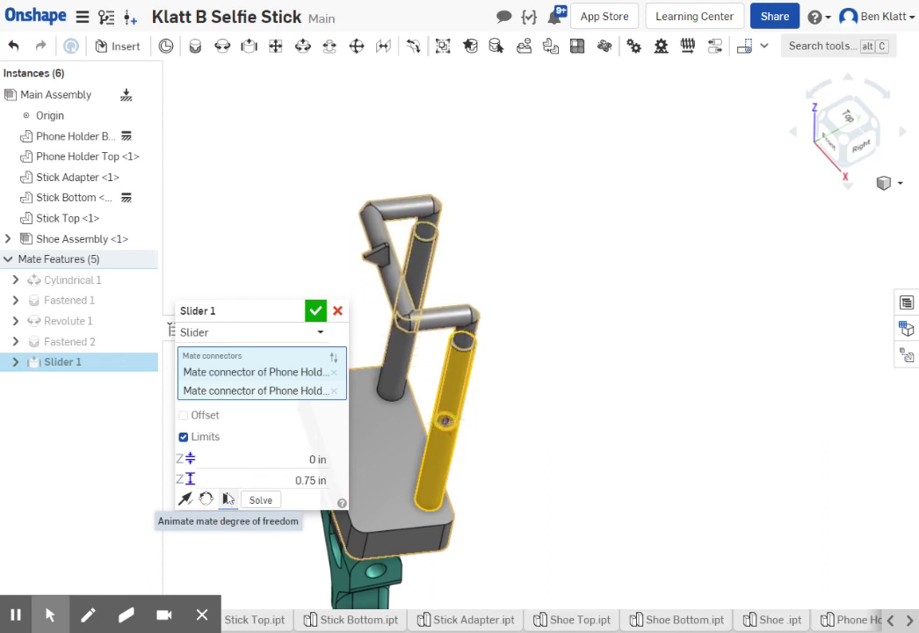
Re-enter 0 in as the slider's minimum Z limit and replay the mate animation.
left_click(300, 458)
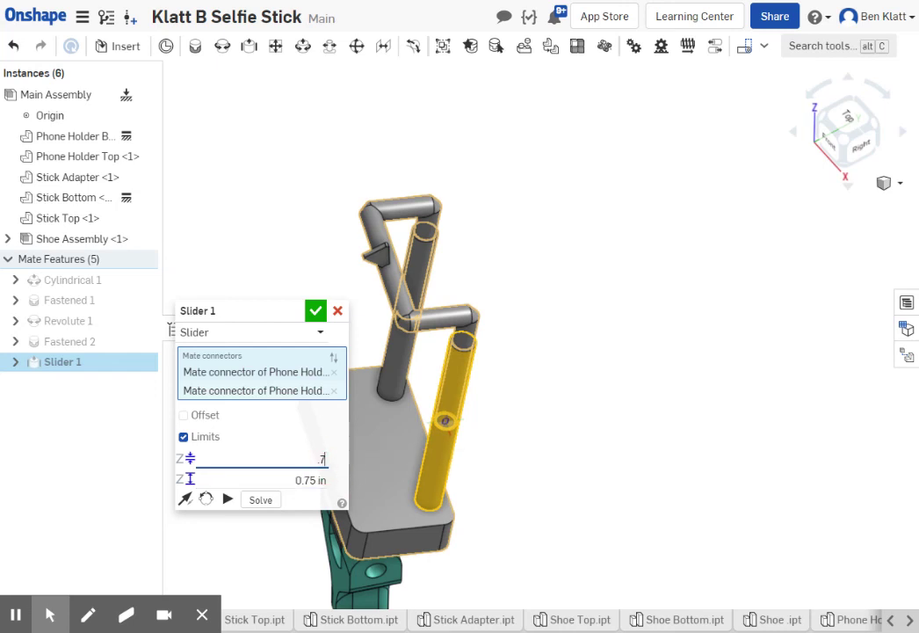
left_click(318, 459)
type("0")
left_click(227, 499)
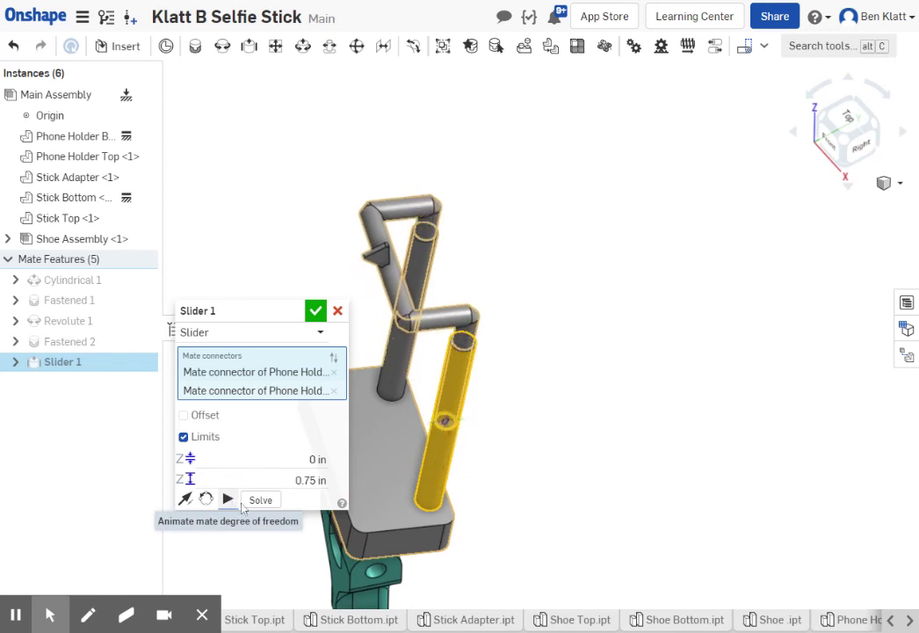
Try to set the slider's maximum Z limit to -0.75 in.
left_click(312, 479)
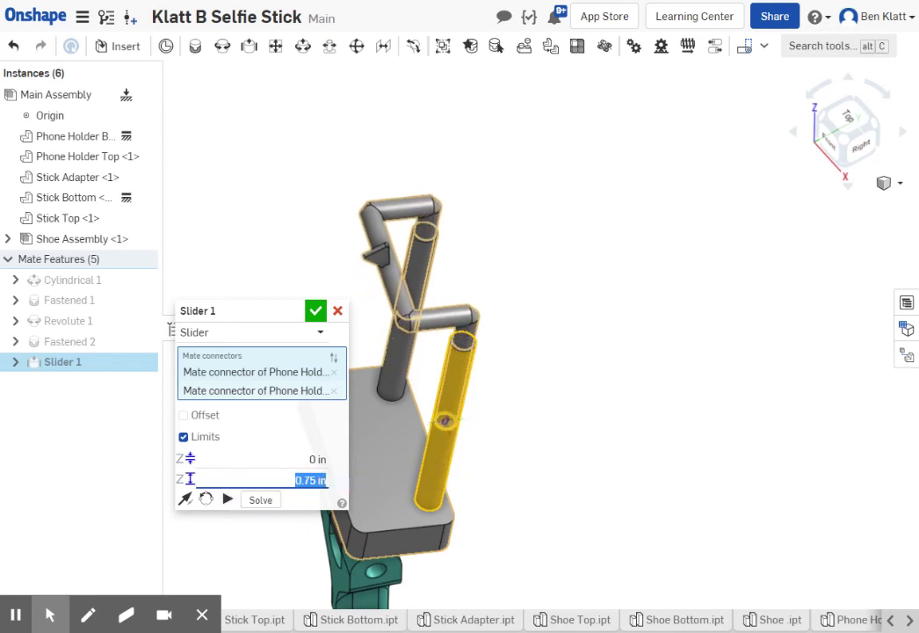
key("BackSpace")
key("Return")
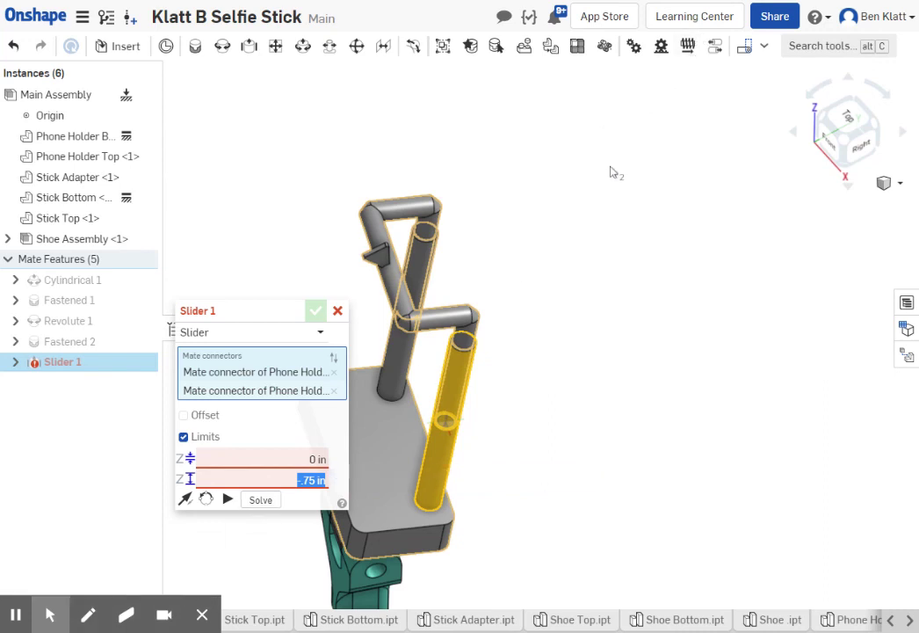
Set the slider's maximum Z limit to 0.75 in and try flipping the mate's primary axis.
type(".75")
key("Return")
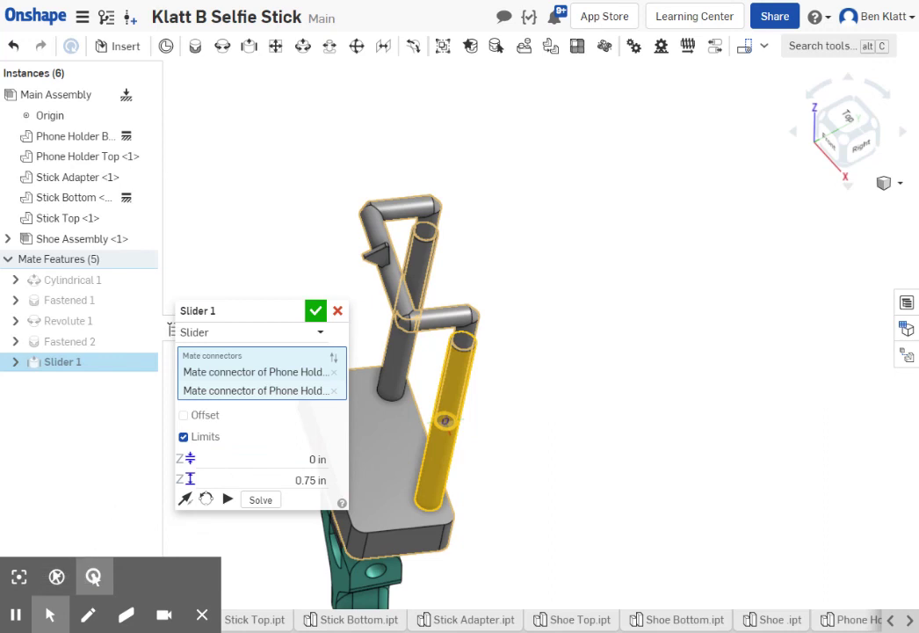
left_click(186, 501)
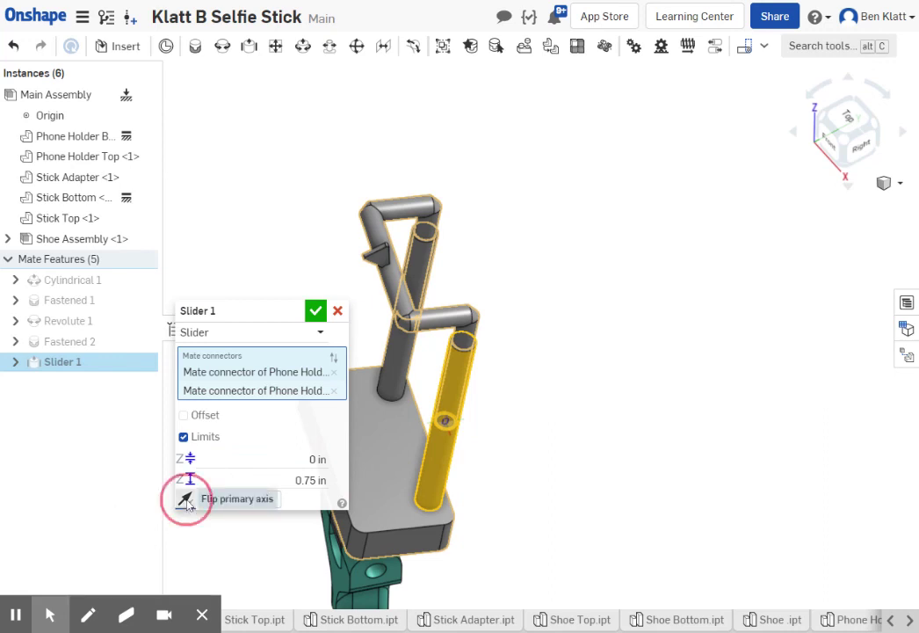
left_click(186, 503)
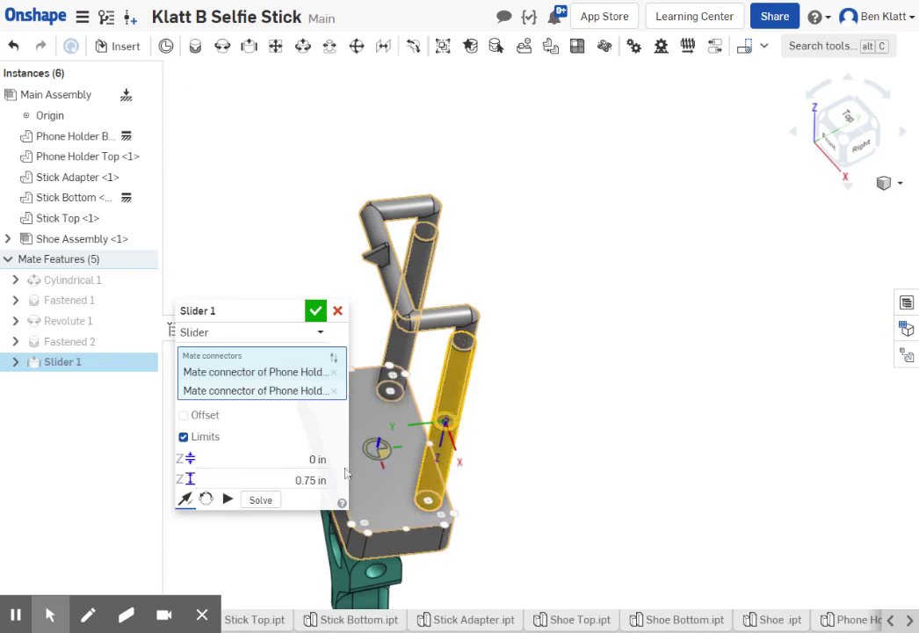
Limit the slider's Z travel to a minimum of -0.75 in and a maximum of 0 in, animate it, and accept the mate.
left_click(317, 459)
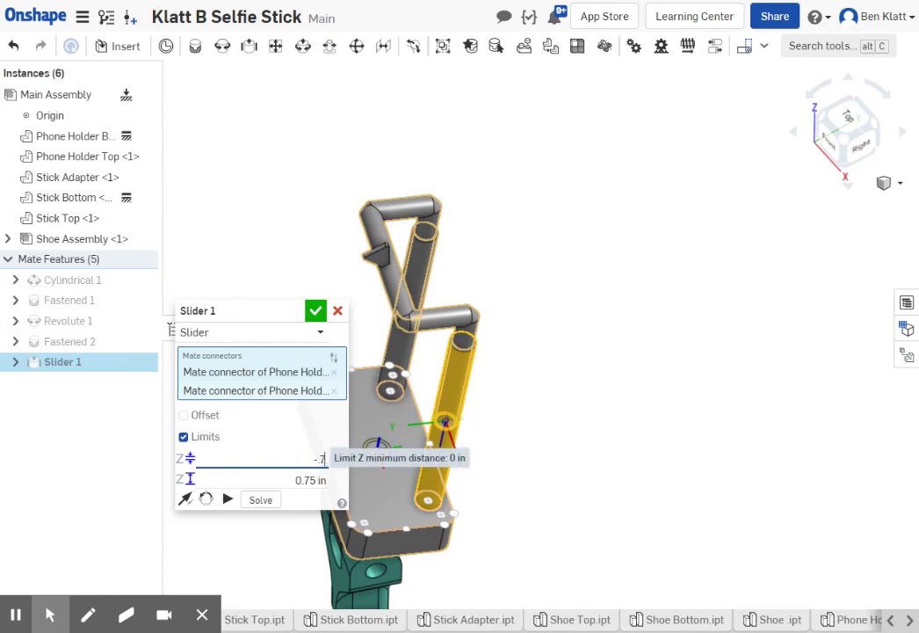
key("Tab")
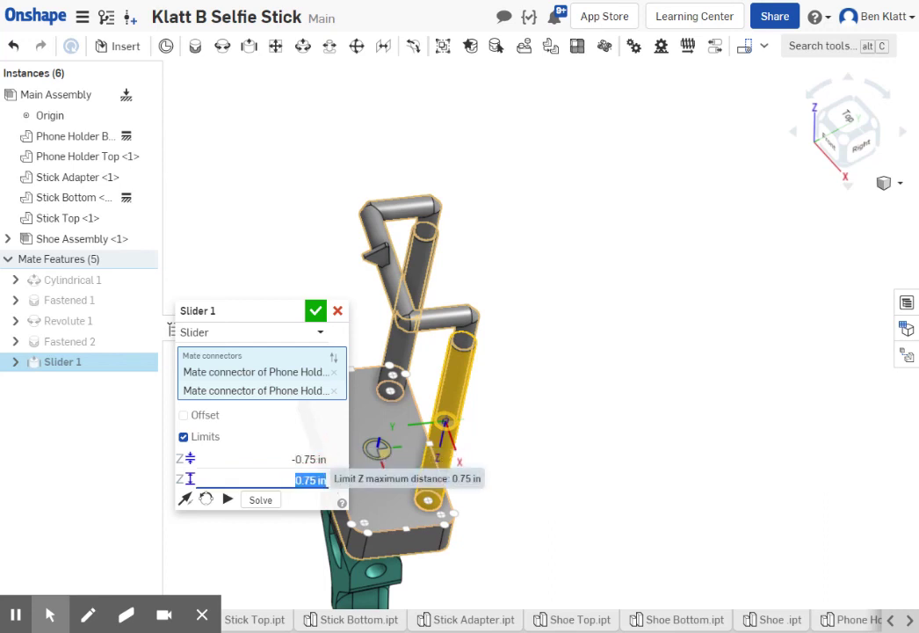
type("0")
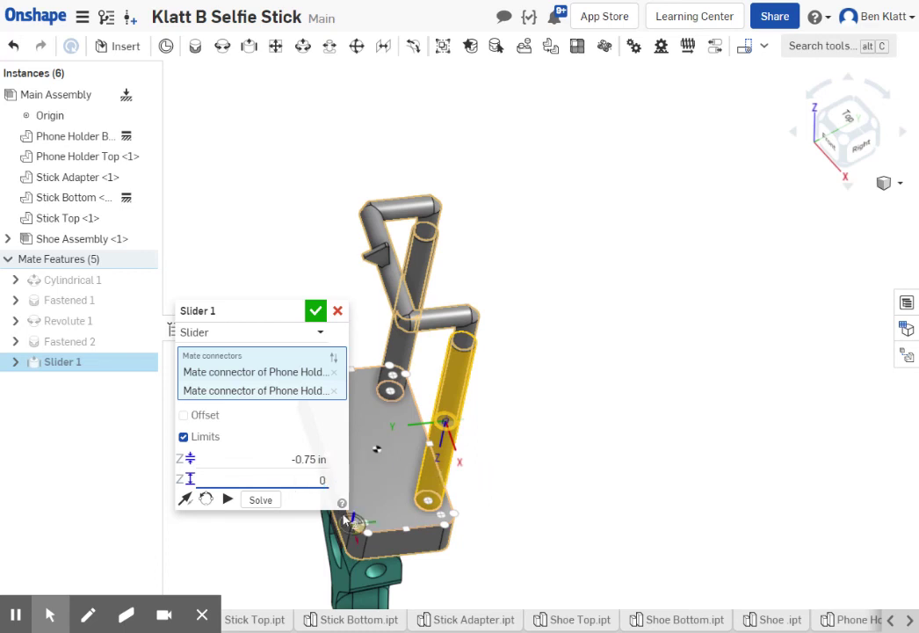
left_click(229, 500)
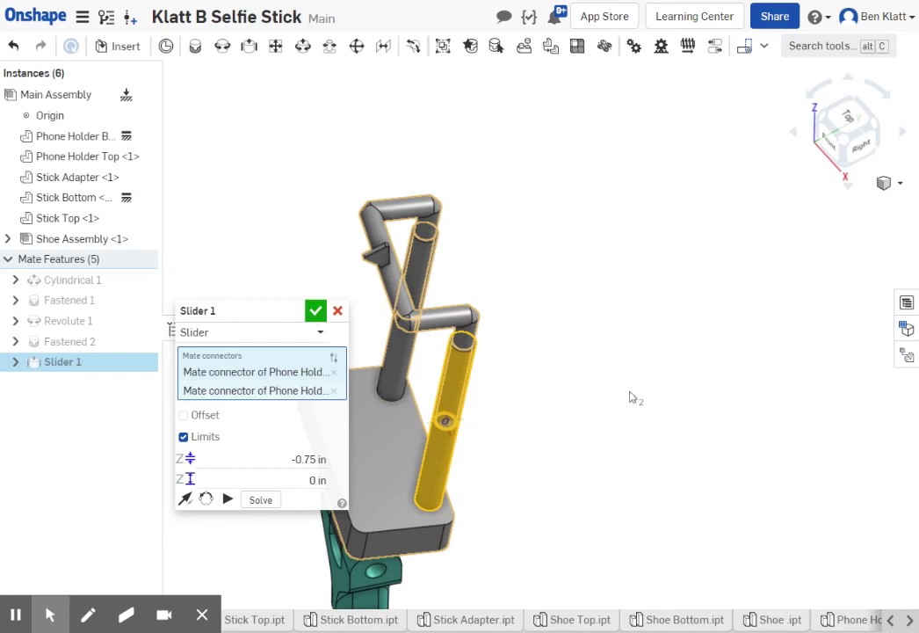
right_click_drag(636, 396, 606, 329)
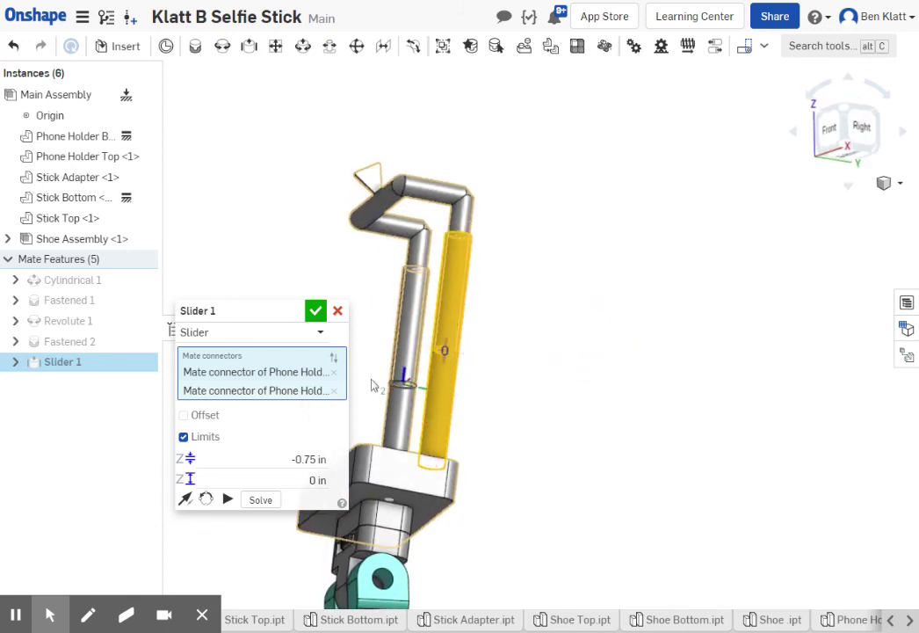
left_click(317, 310)
scroll(624, 370, "down", 4)
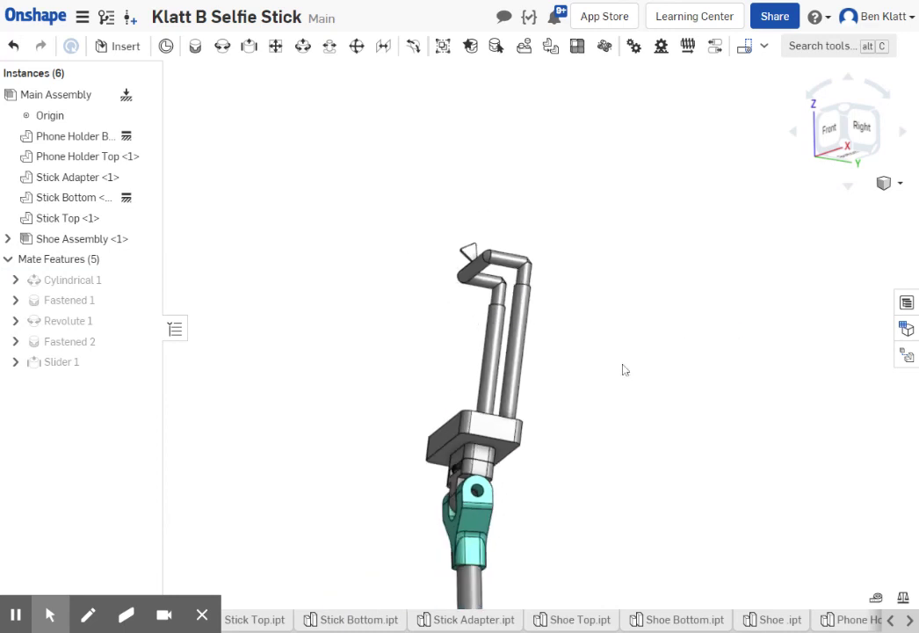
Unfix the Phone Holder Bottom and slide the Stick Top with the attached phone holder down into the Stick Bottom.
middle_click_drag(686, 433, 496, 232)
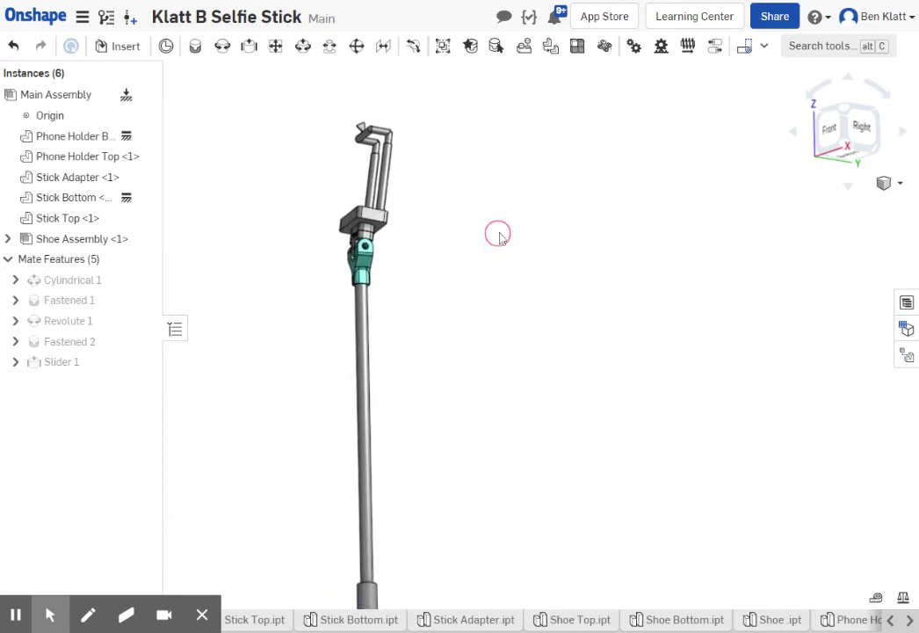
scroll(454, 269, "up", 2)
scroll(454, 269, "down", 5)
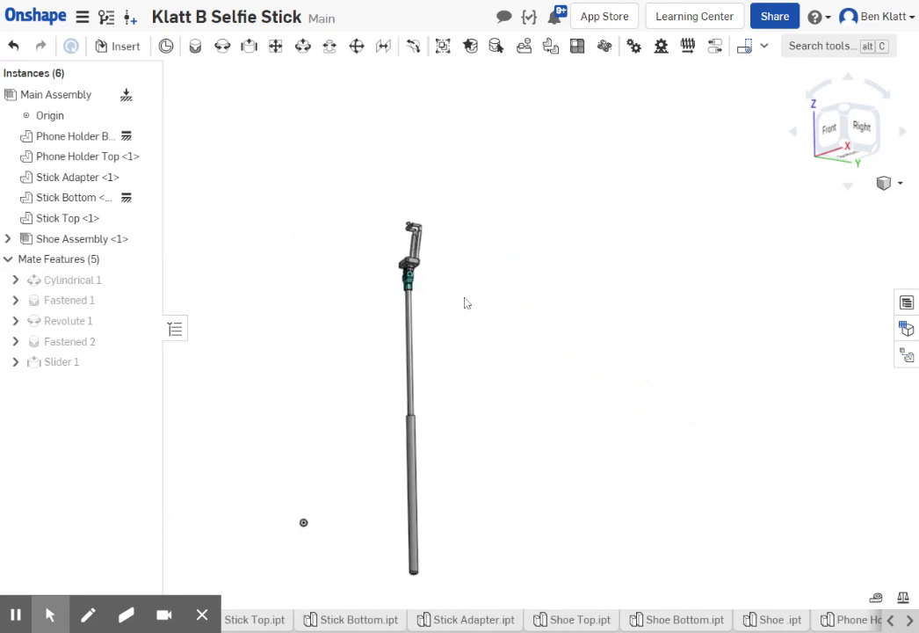
left_click(411, 329)
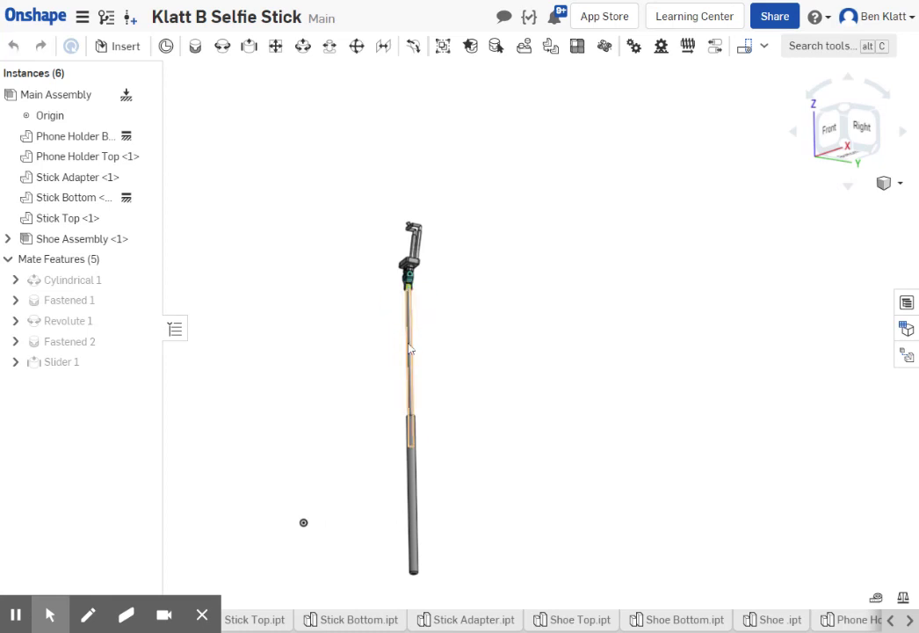
right_click(129, 138)
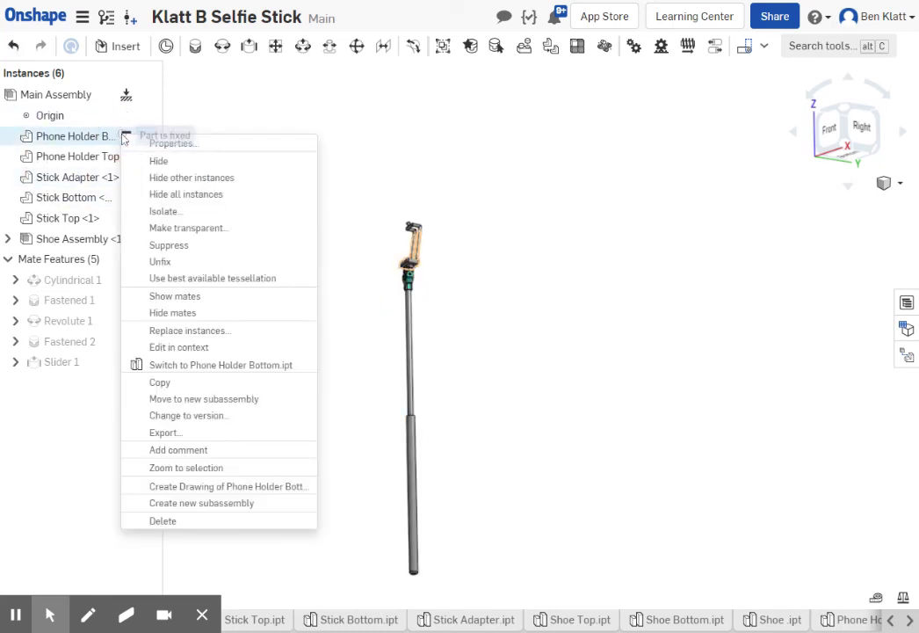
left_click(160, 261)
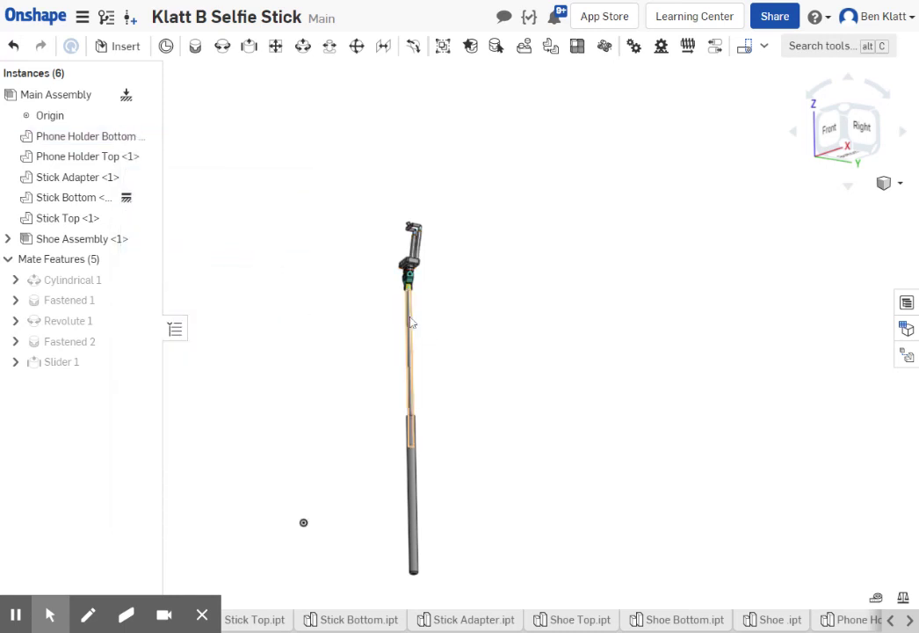
left_click_drag(409, 325, 418, 406)
scroll(472, 355, "down", 2)
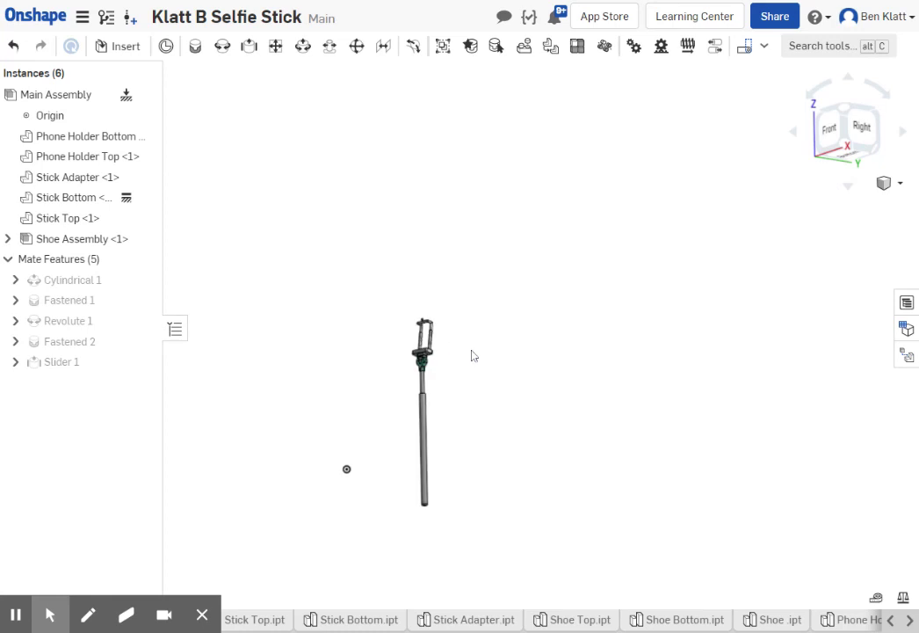
Examine the pivot joint between the Stick Adapter's fork and the shoe assembly up close.
scroll(474, 384, "up", 5)
mouse_move(474, 384)
middle_mouse_down()
mouse_move(484, 294)
mouse_move(525, 354)
middle_mouse_up()
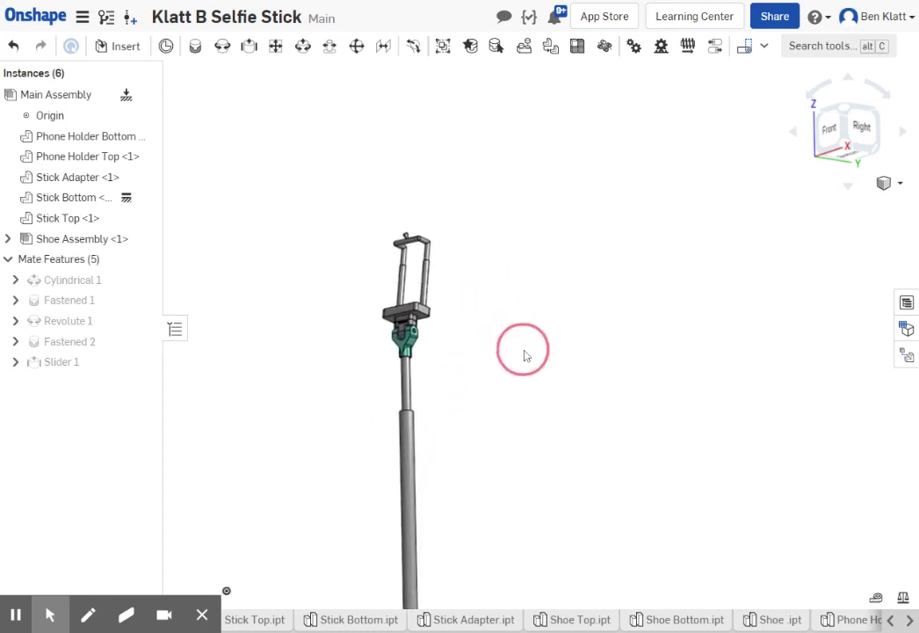
scroll(443, 373, "up", 5)
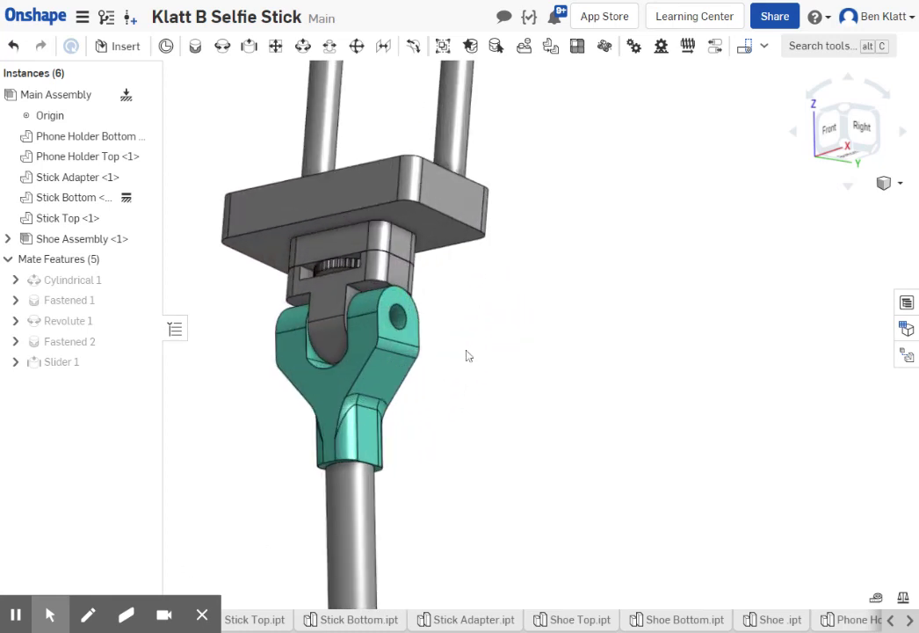
scroll(455, 343, "up", 3)
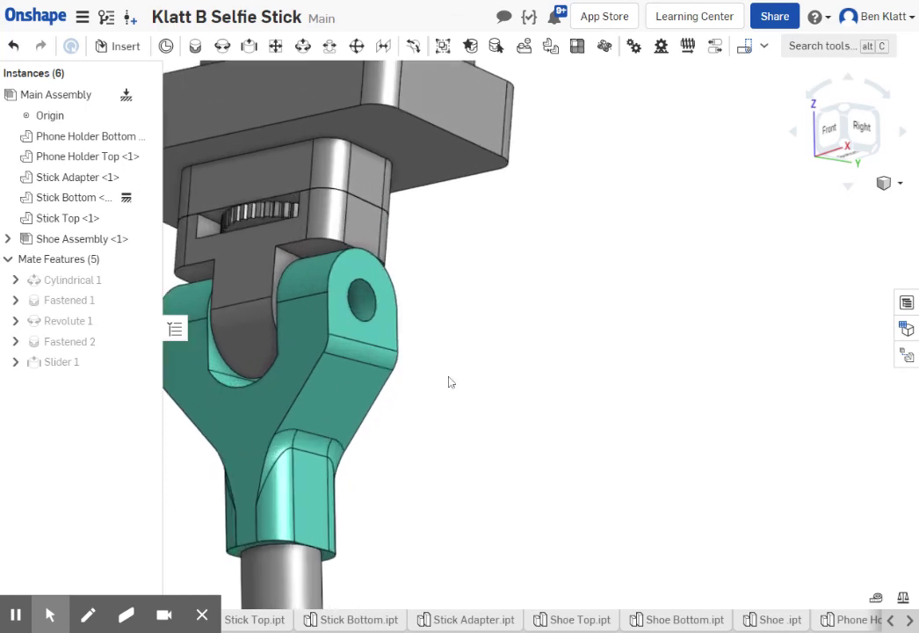
scroll(447, 380, "up", 2)
middle_click_drag(447, 379, 432, 400)
mouse_move(432, 399)
right_mouse_down()
mouse_move(515, 398)
mouse_move(313, 323)
right_mouse_up()
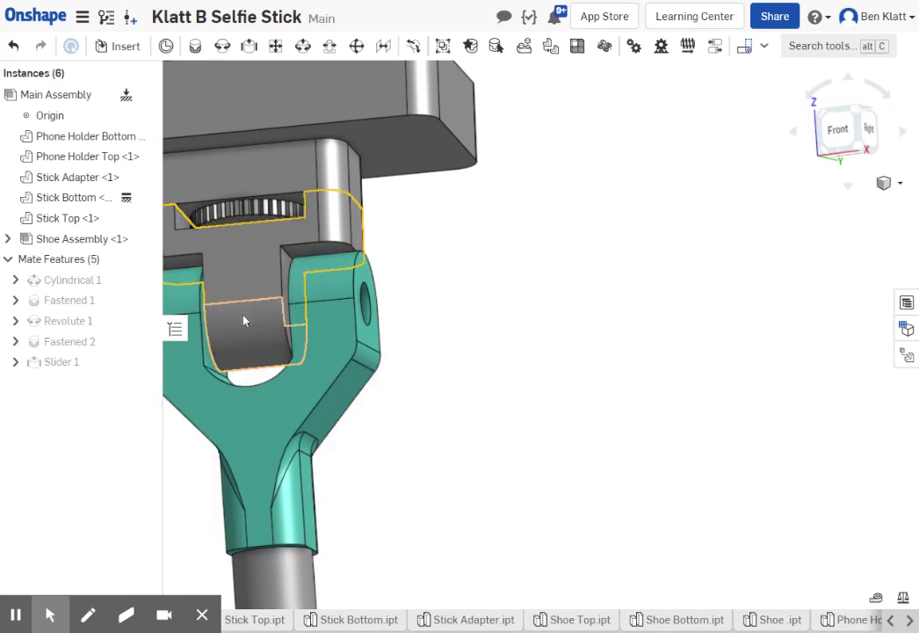
middle_click_drag(529, 361, 508, 368)
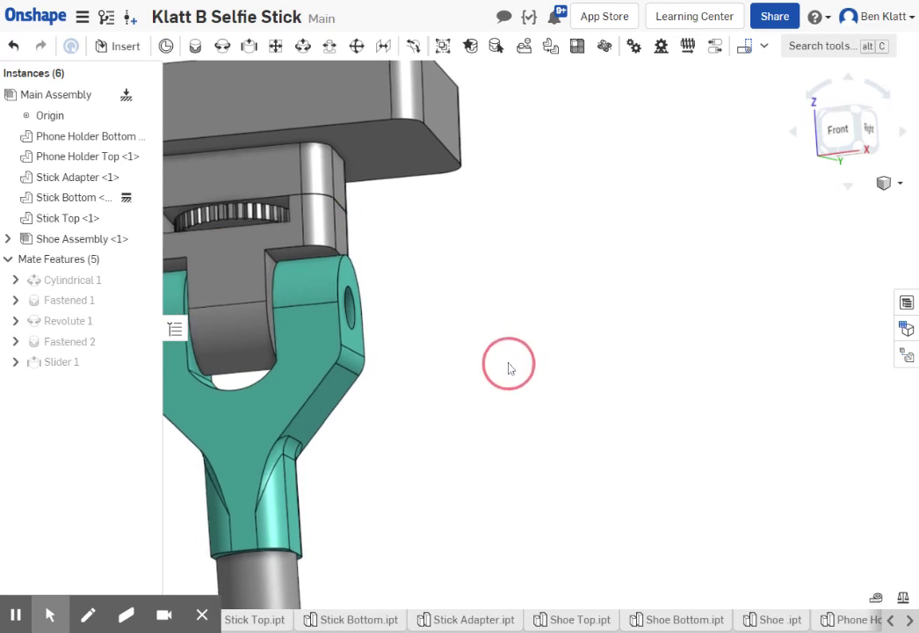
right_click_drag(508, 368, 488, 377)
Measure the diameter of the pivot hole in the Stick Adapter's fork.
scroll(552, 338, "up", 3)
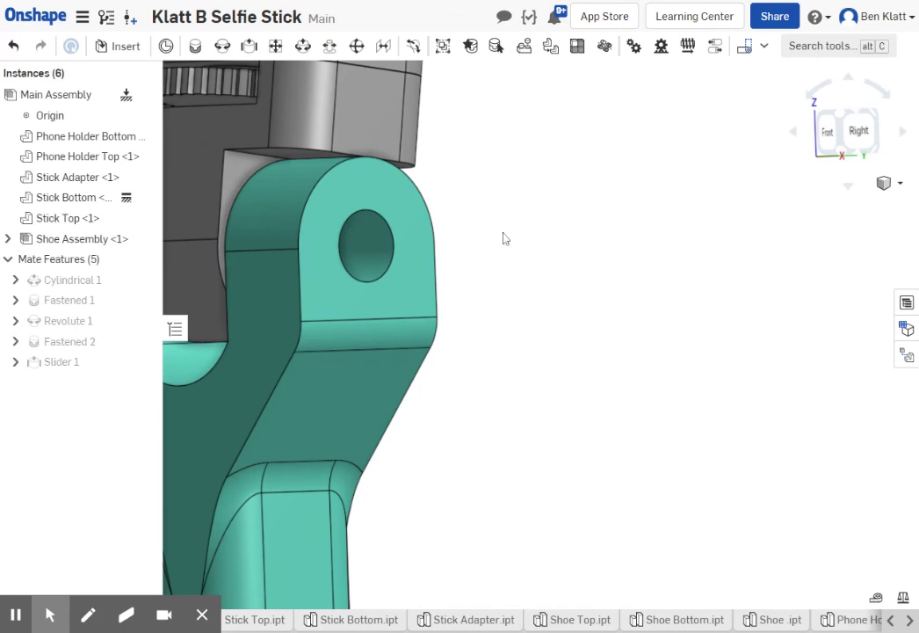
left_click(876, 597)
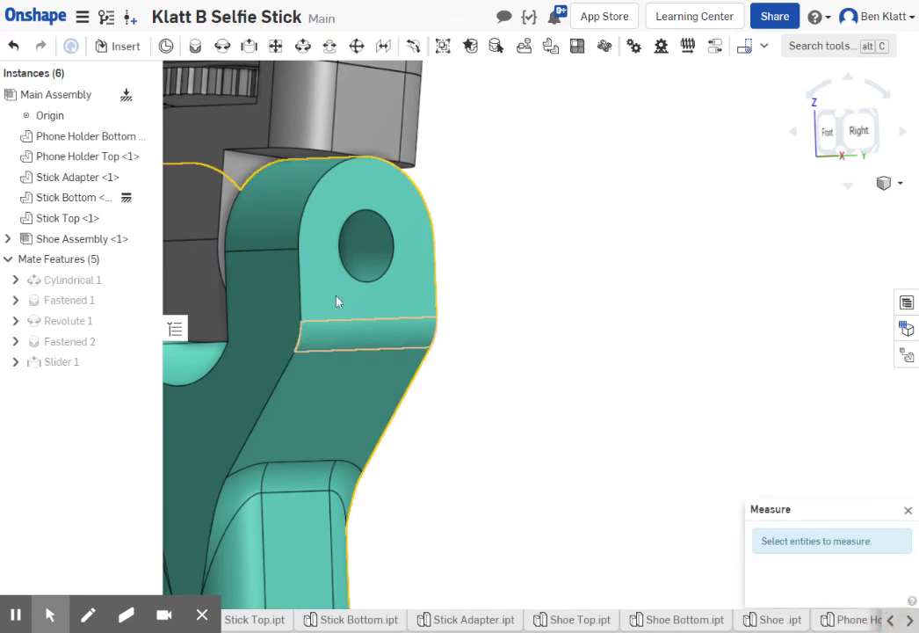
left_click(369, 282)
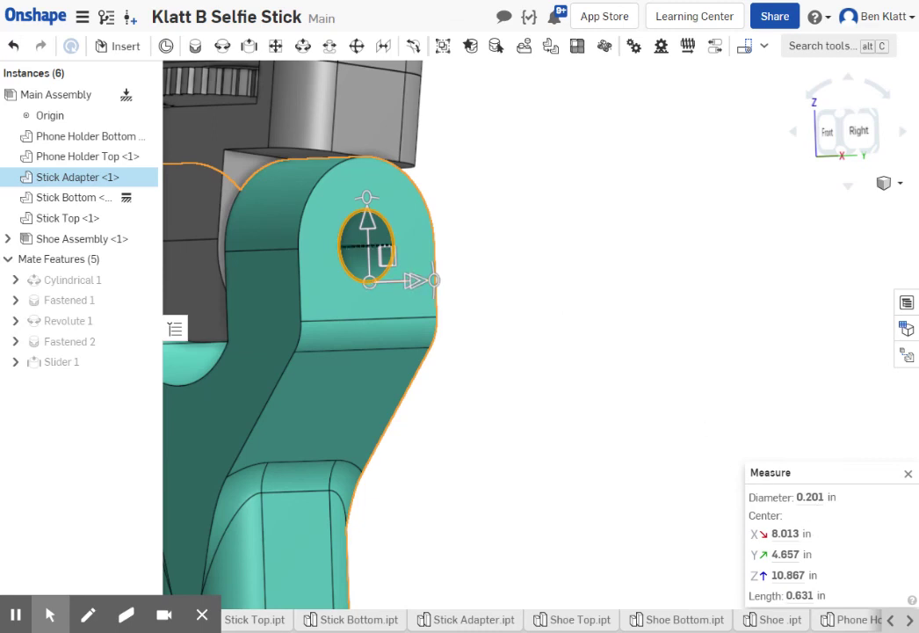
mouse_move(809, 496)
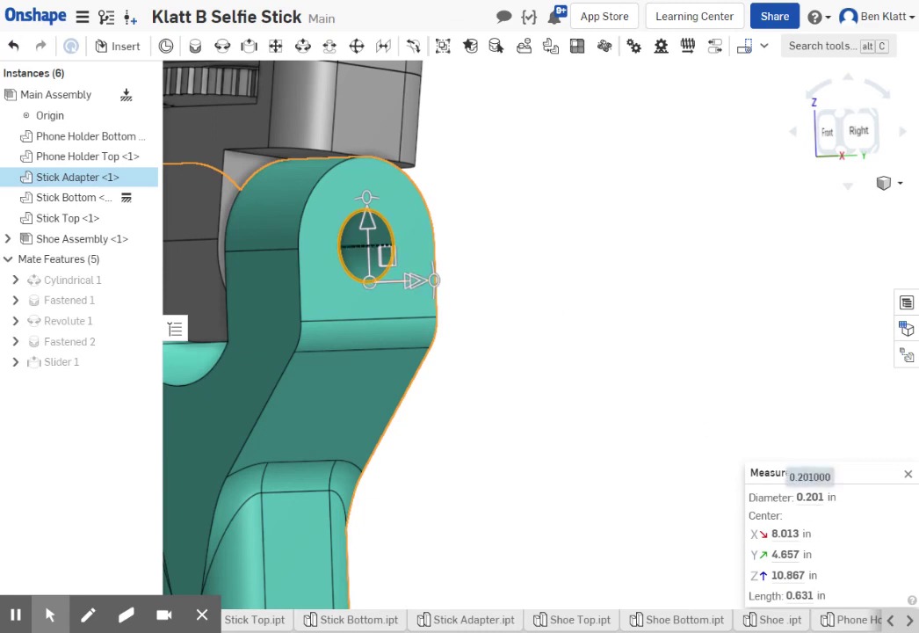
left_click(907, 473)
left_click(561, 463)
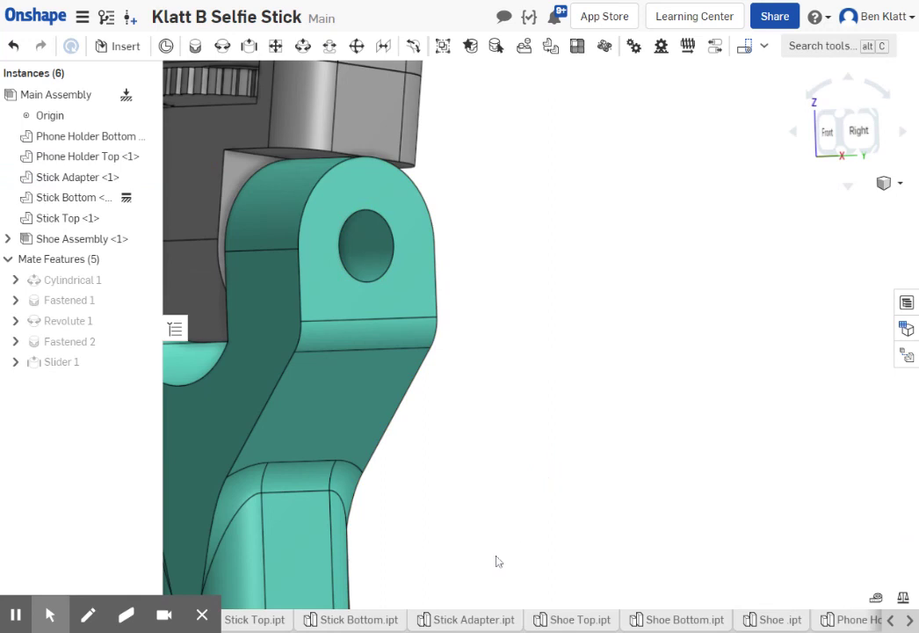
mouse_move(92, 577)
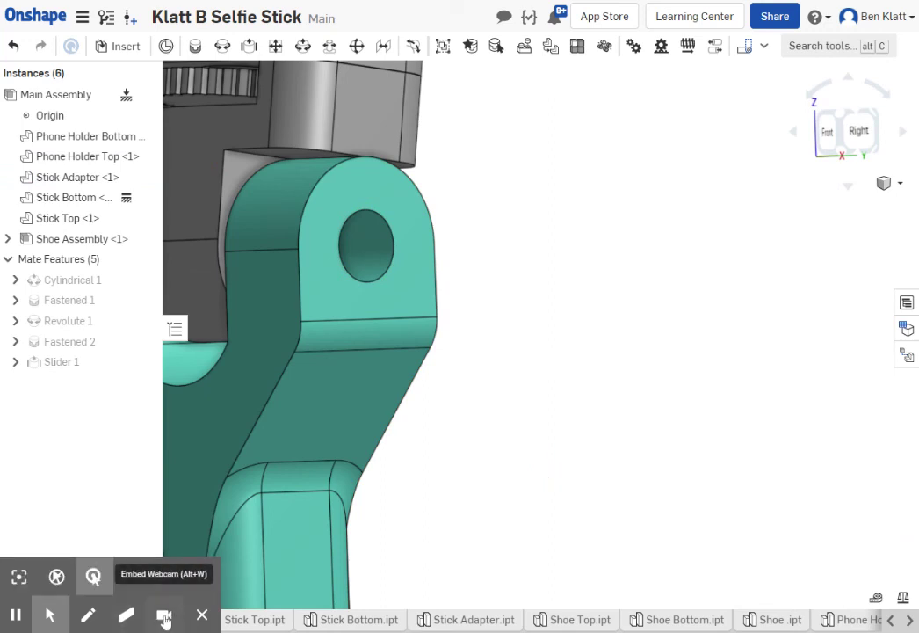
left_click(164, 618)
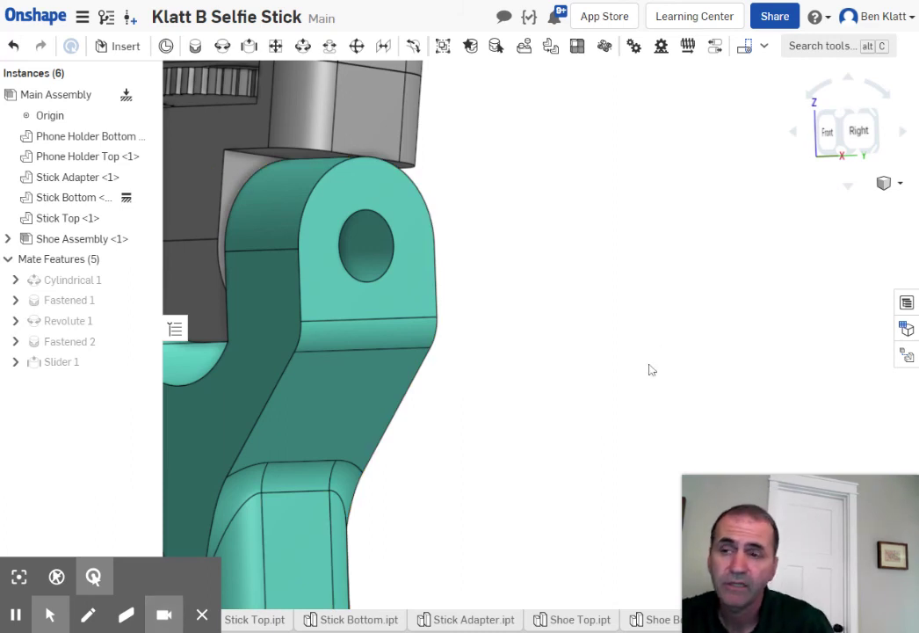
mouse_move(753, 621)
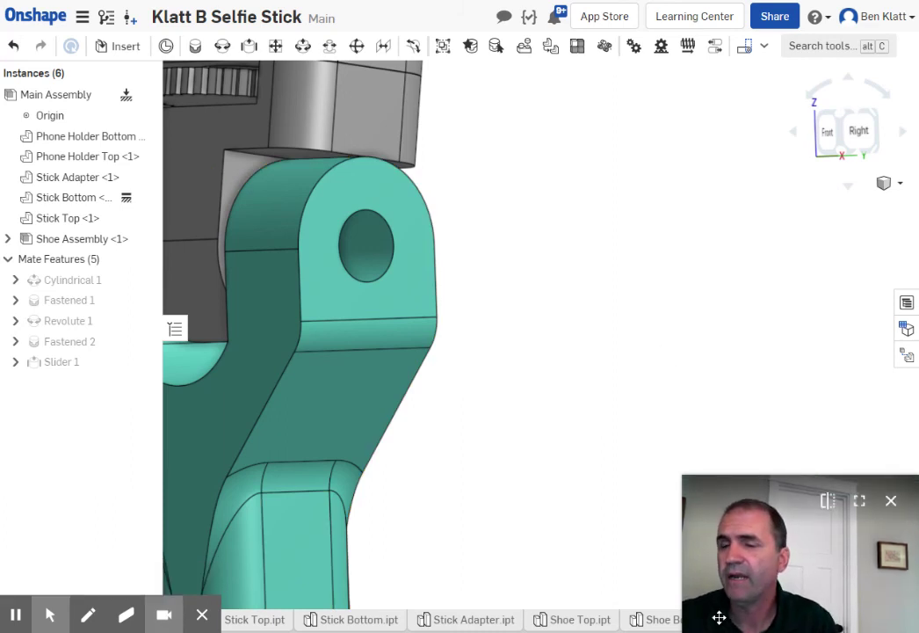
Open the standard content library for insertion and try the Hex bolts class of ANSI inch bolts and screws.
left_click(104, 46)
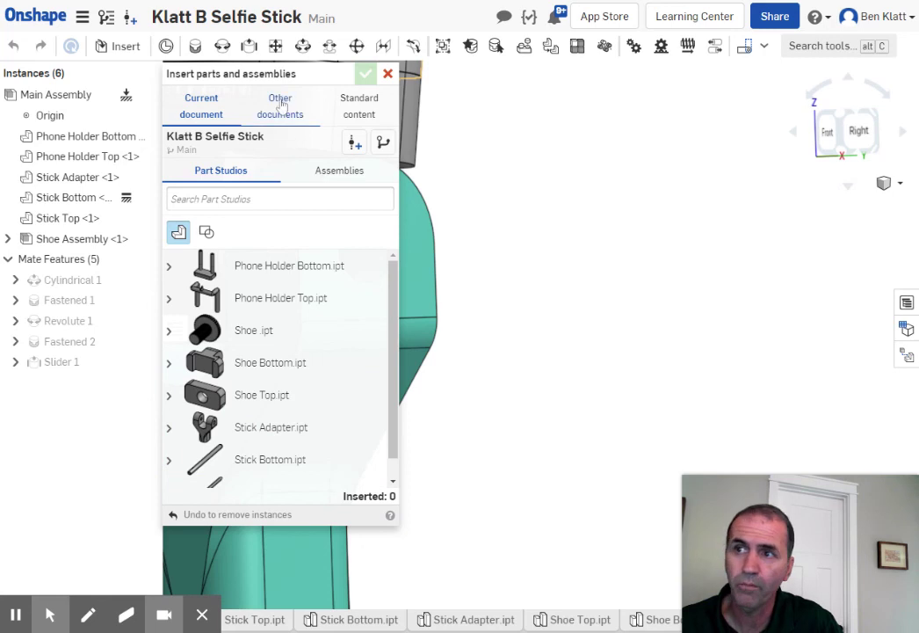
left_click(358, 117)
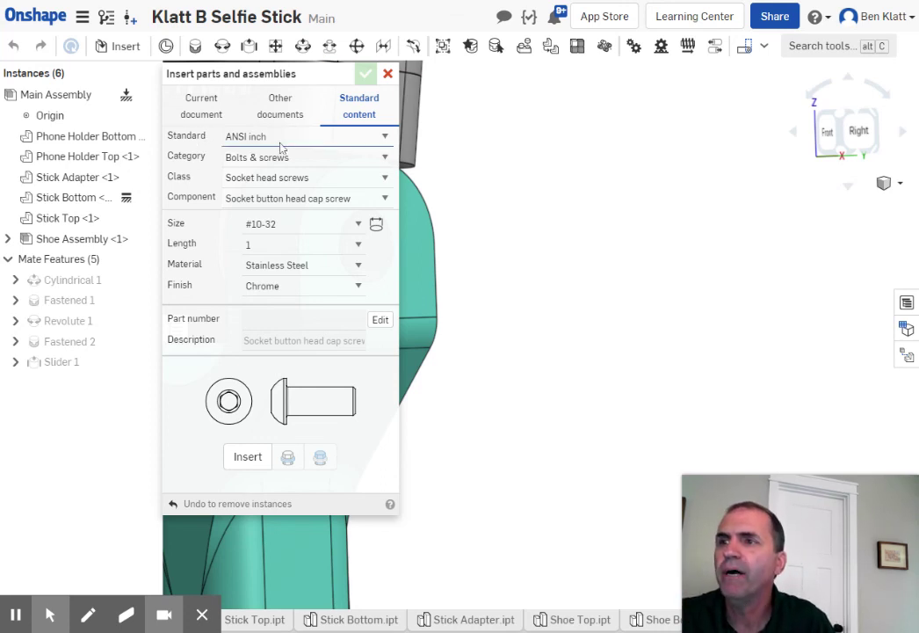
left_click(369, 160)
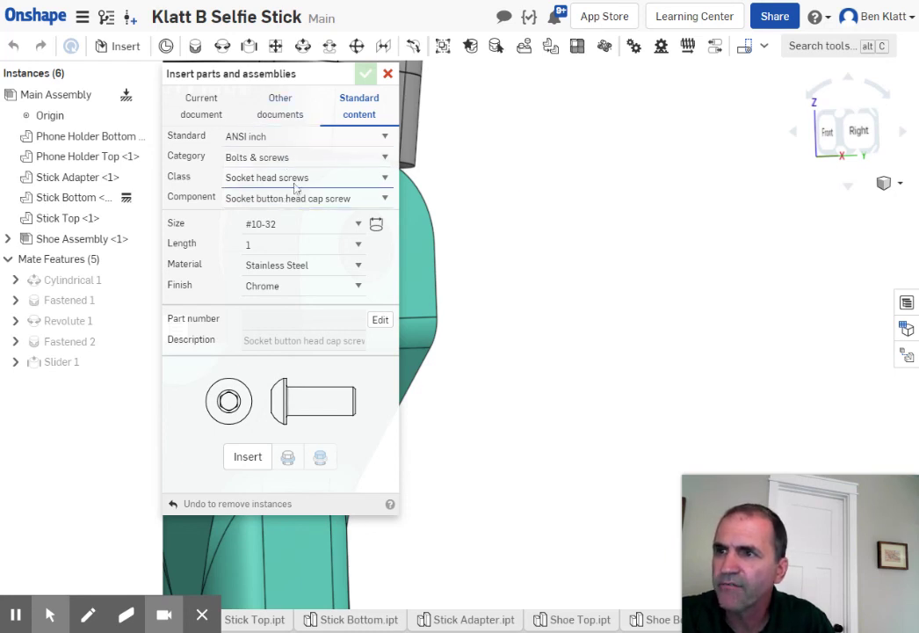
left_click(363, 182)
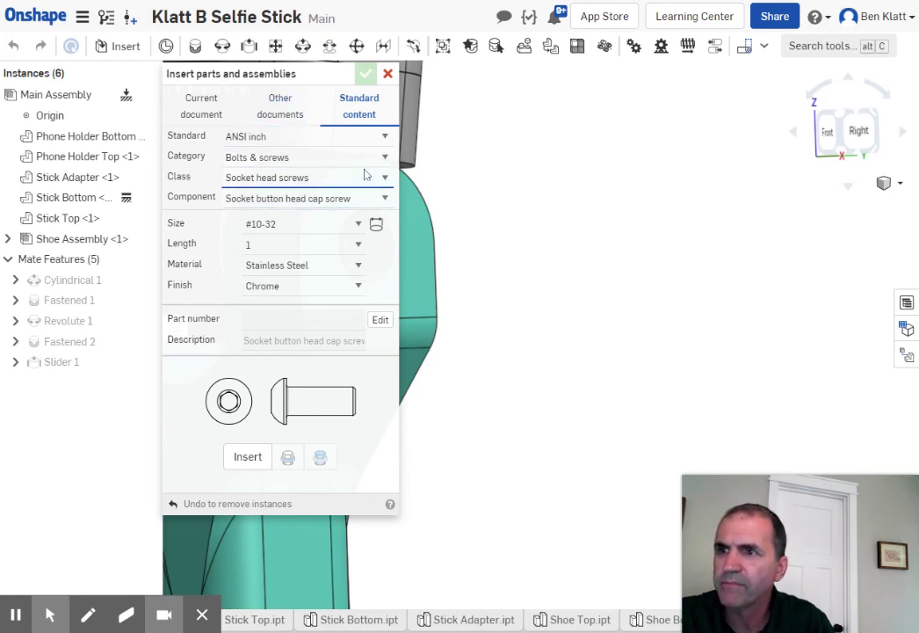
key("h")
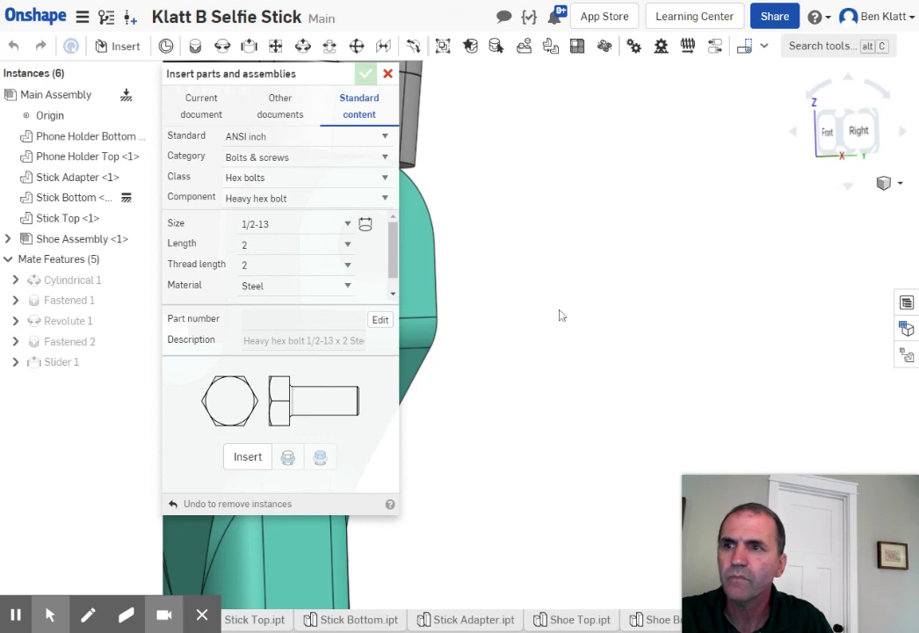
scroll(650, 271, "up", 5)
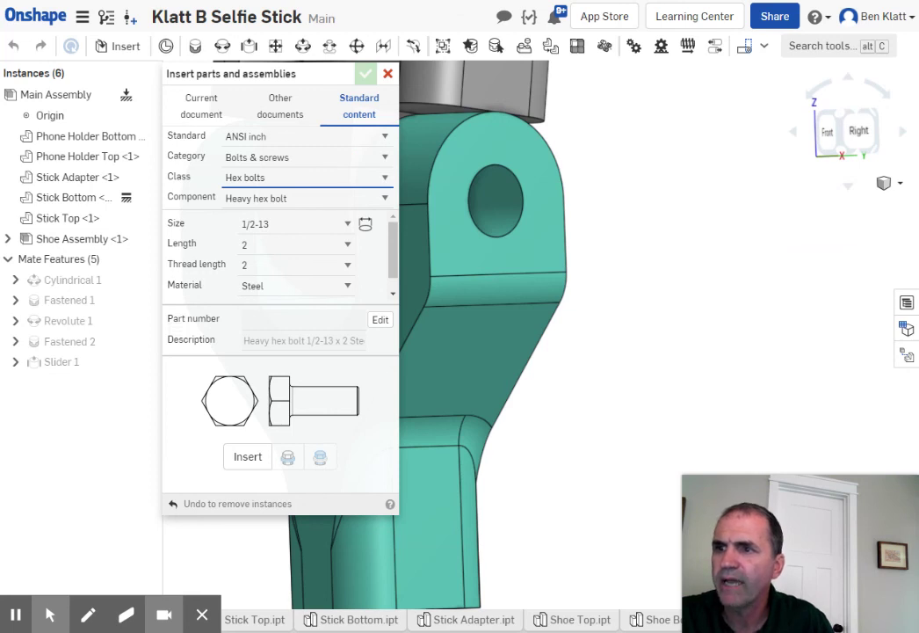
Choose the Socket head screws class and set the socket button head cap screw's size to #10-24.
left_click(308, 177)
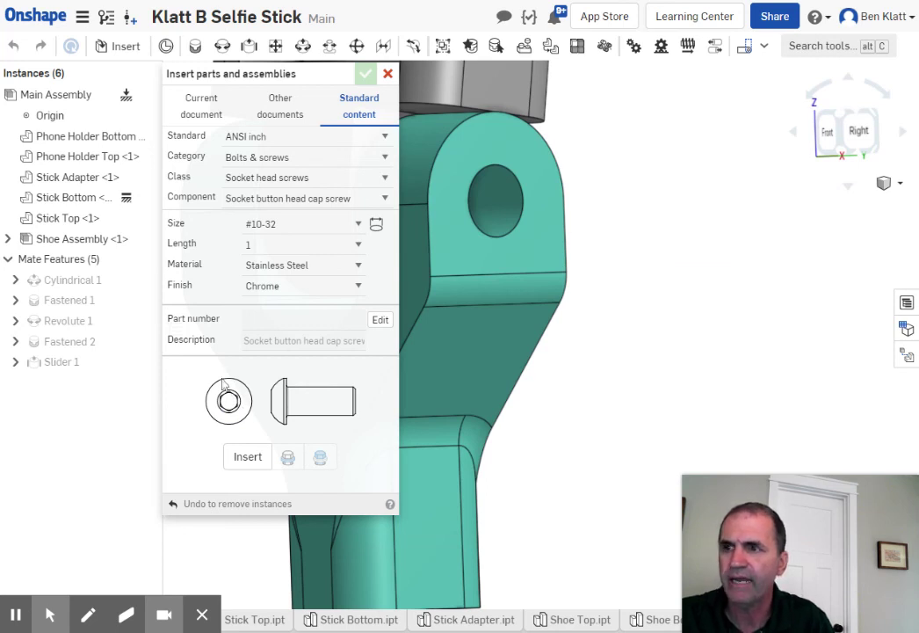
left_click(264, 224)
left_click(261, 476)
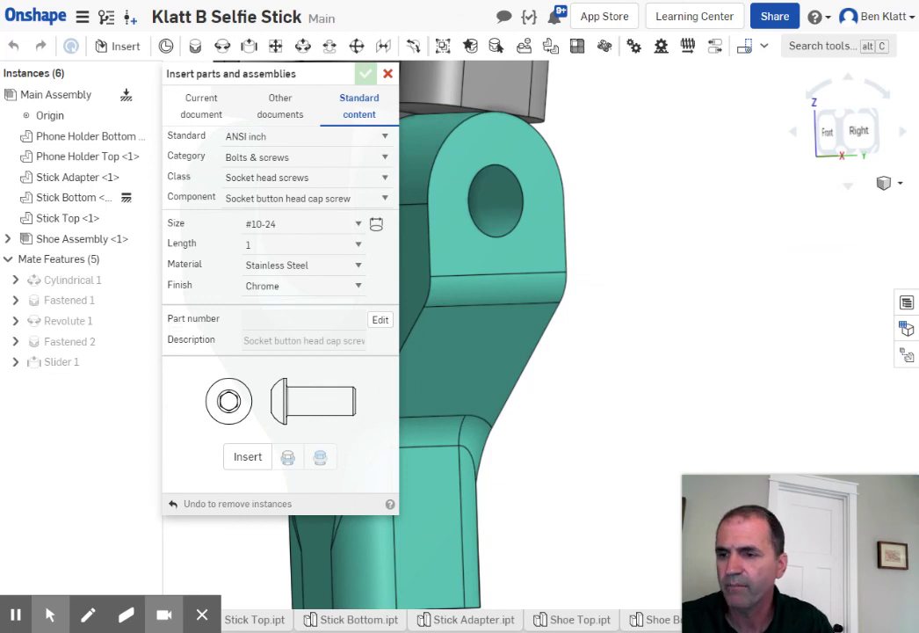
left_click(94, 577)
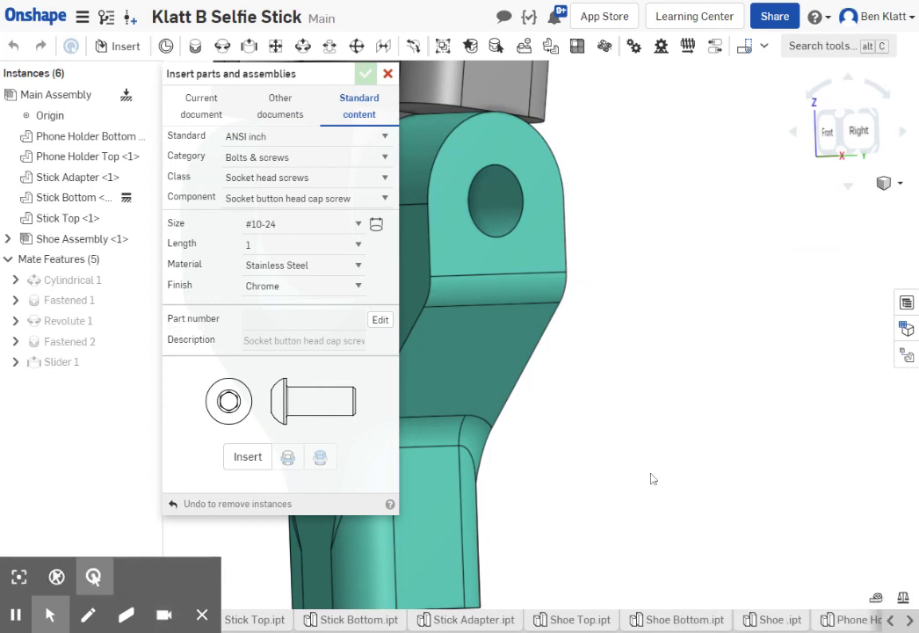
Measure the distance between the two outer side faces of the Stick Adapter's fork and clear the selection.
scroll(712, 465, "down", 5)
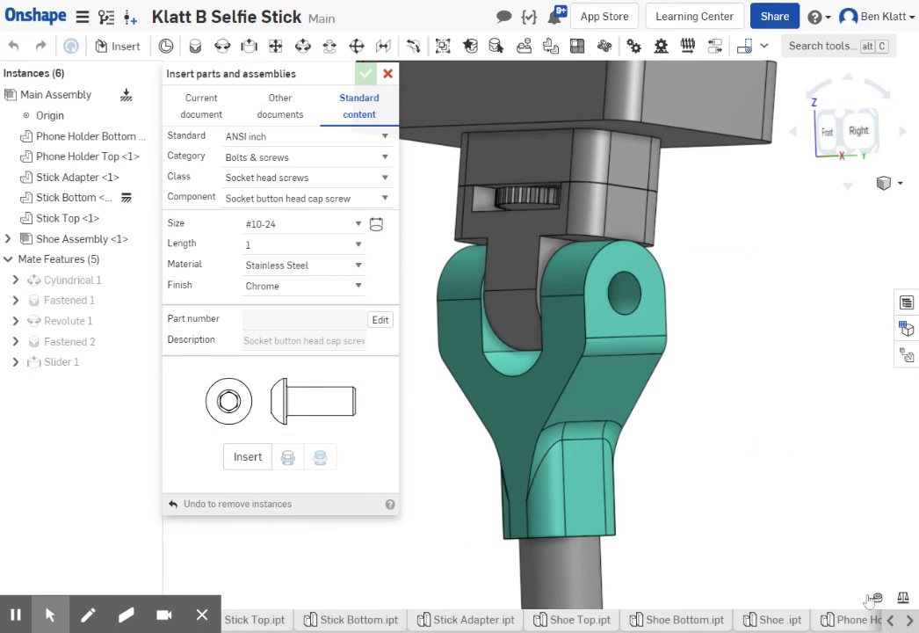
left_click(872, 599)
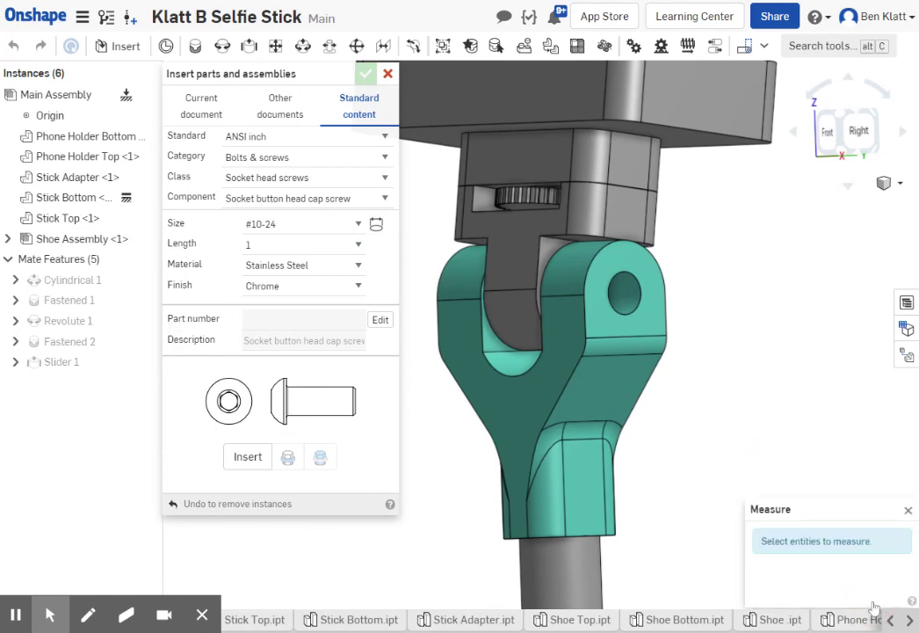
left_click(595, 315)
right_click_drag(724, 415, 492, 325)
left_click(431, 318)
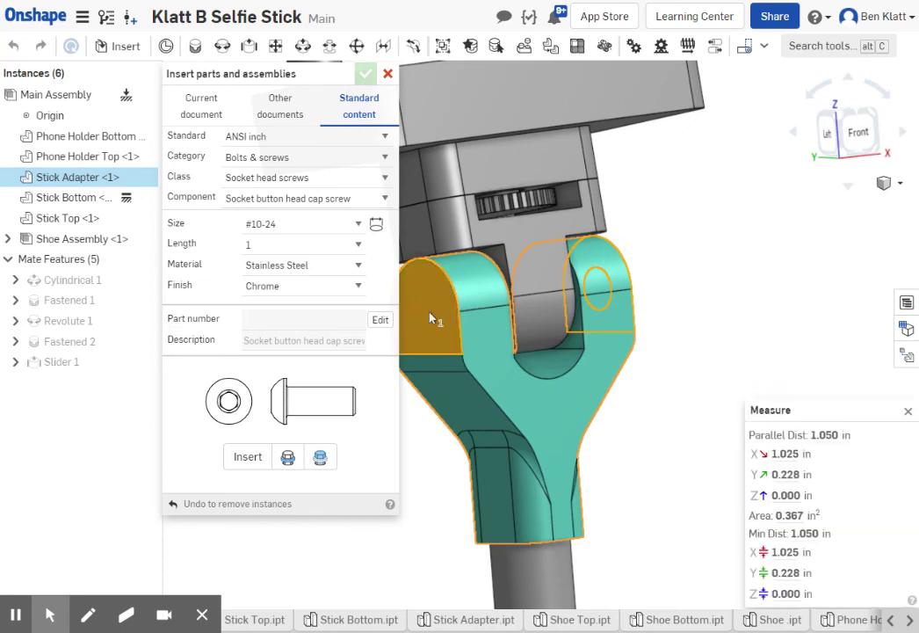
mouse_move(824, 434)
key("Escape")
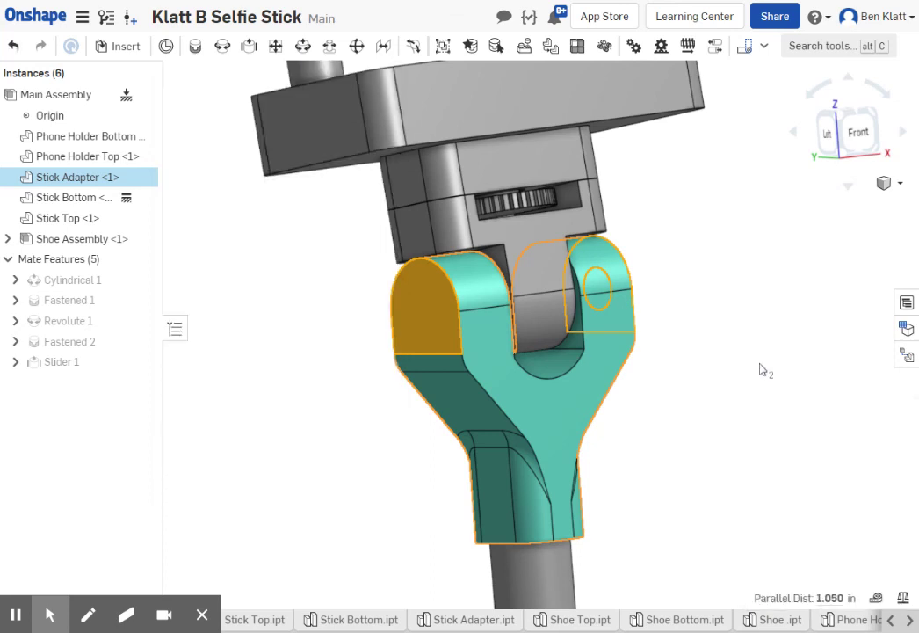
right_click(759, 374)
key("Escape")
left_click(751, 347)
Configure the #10-24 socket button head cap screw from the standard content with length 1, Titanium material and Zinc finish.
right_click_drag(722, 353, 633, 368)
left_click(110, 46)
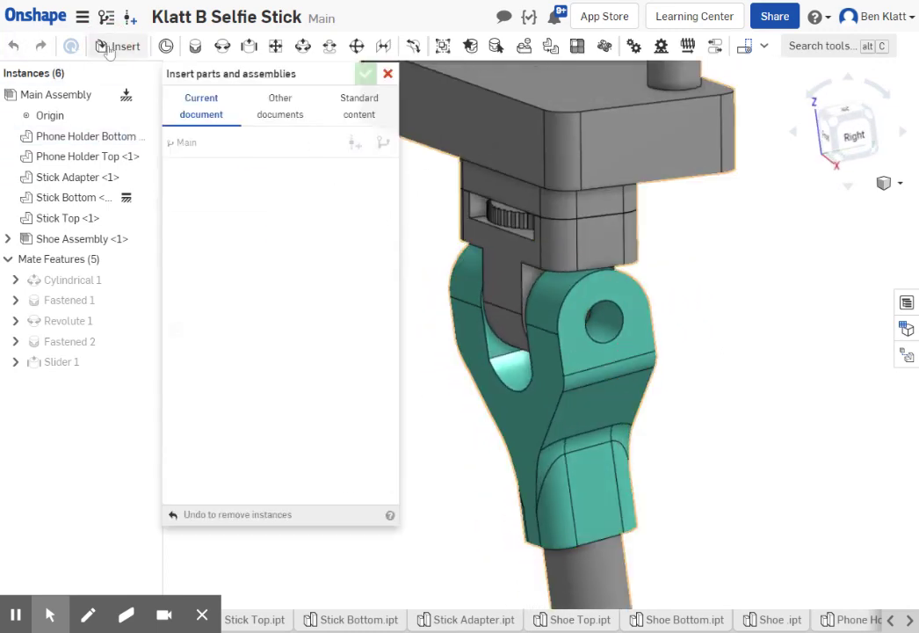
left_click(372, 105)
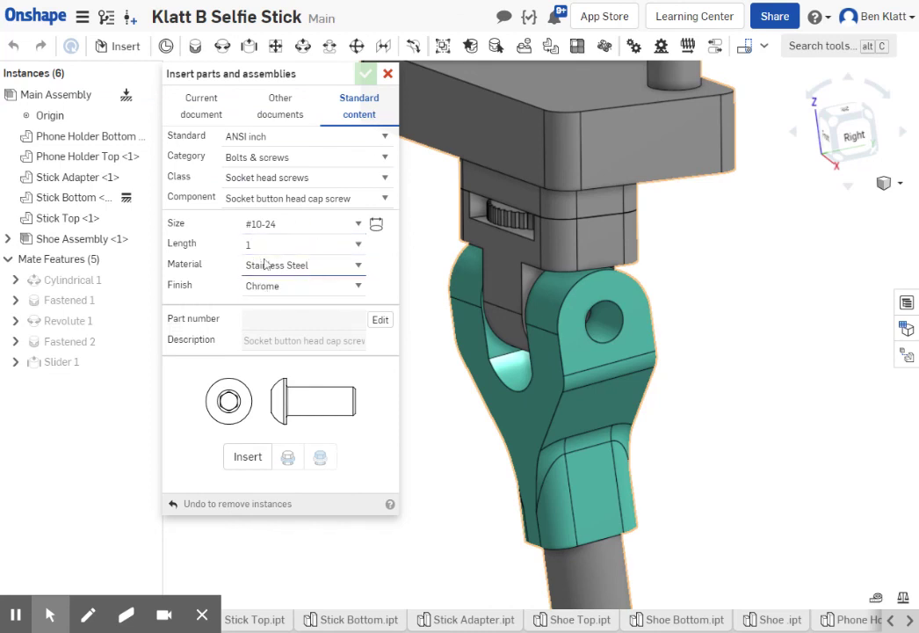
left_click(373, 225)
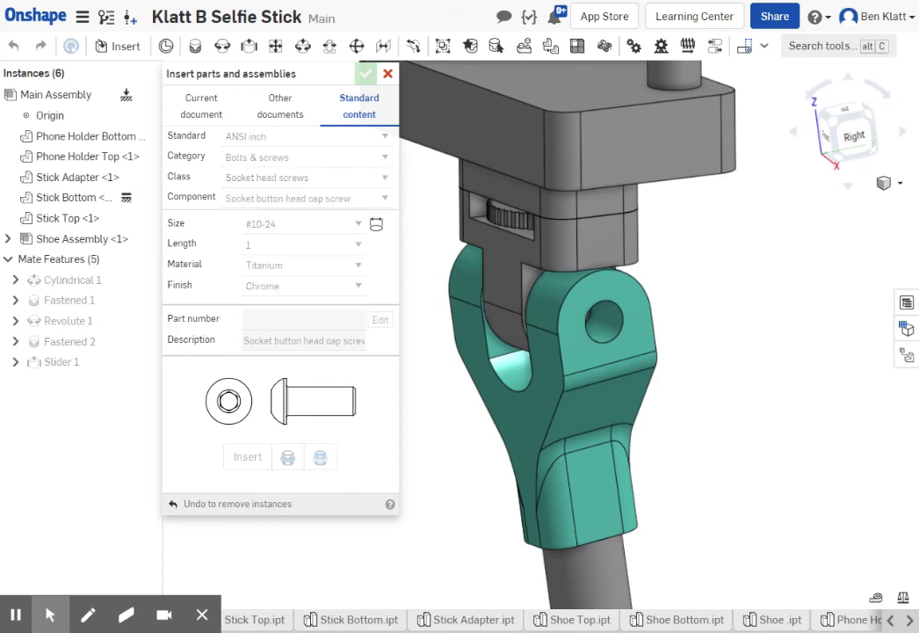
right_click_drag(447, 432, 467, 427)
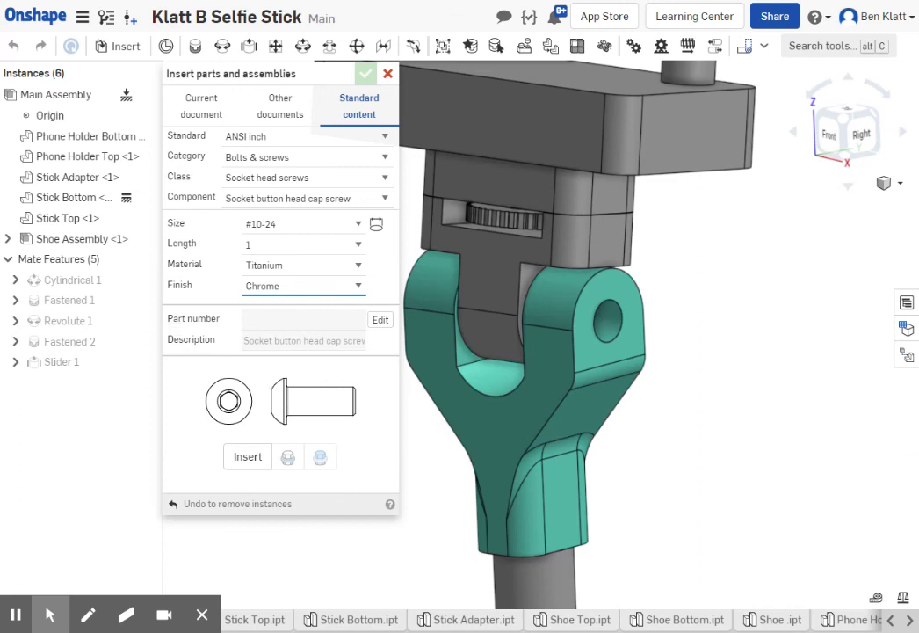
left_click(286, 317)
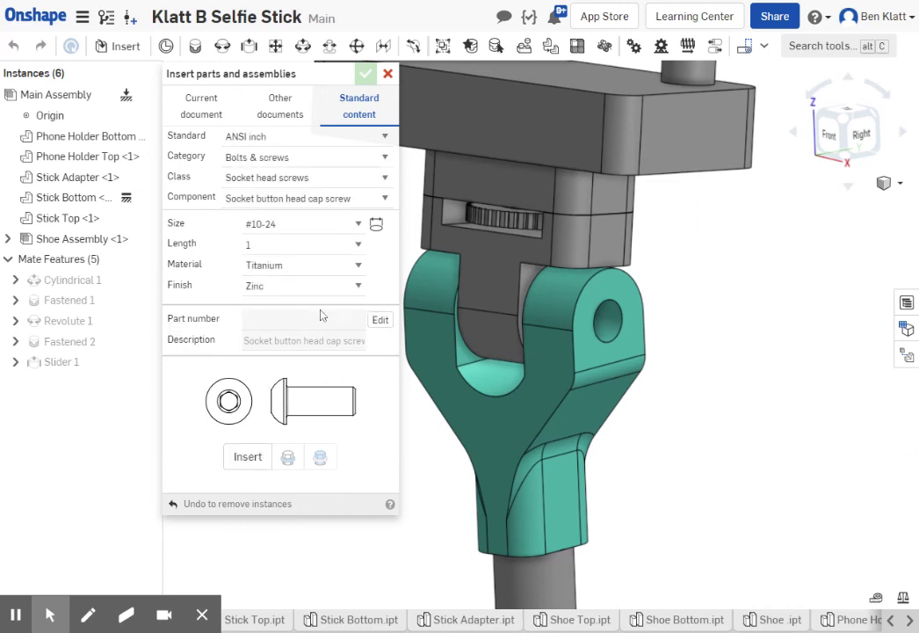
Insert the socket button head cap screw into the pivot hole on the outer face of the Stick Adapter's fork.
left_click(248, 458)
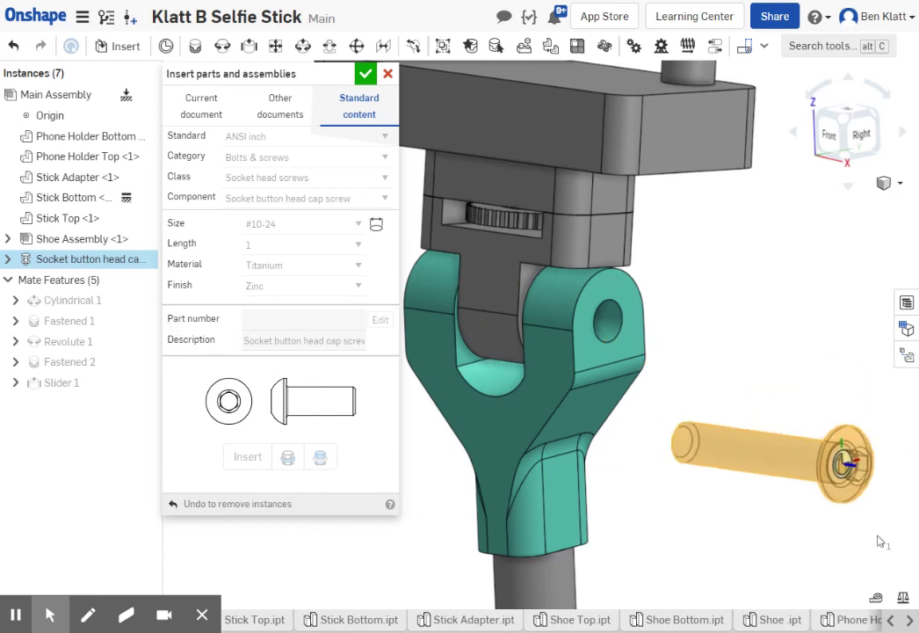
left_click(612, 322)
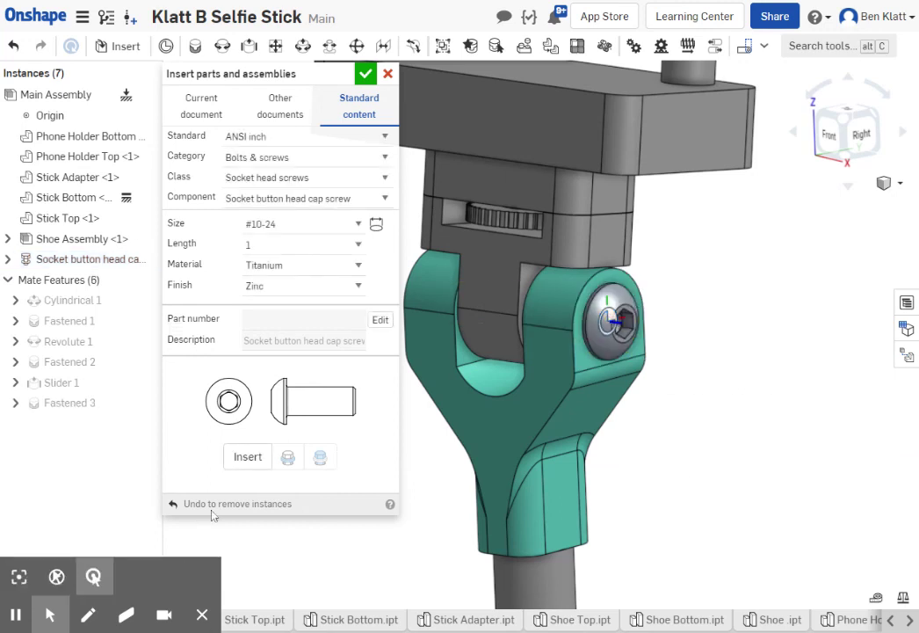
left_click(366, 73)
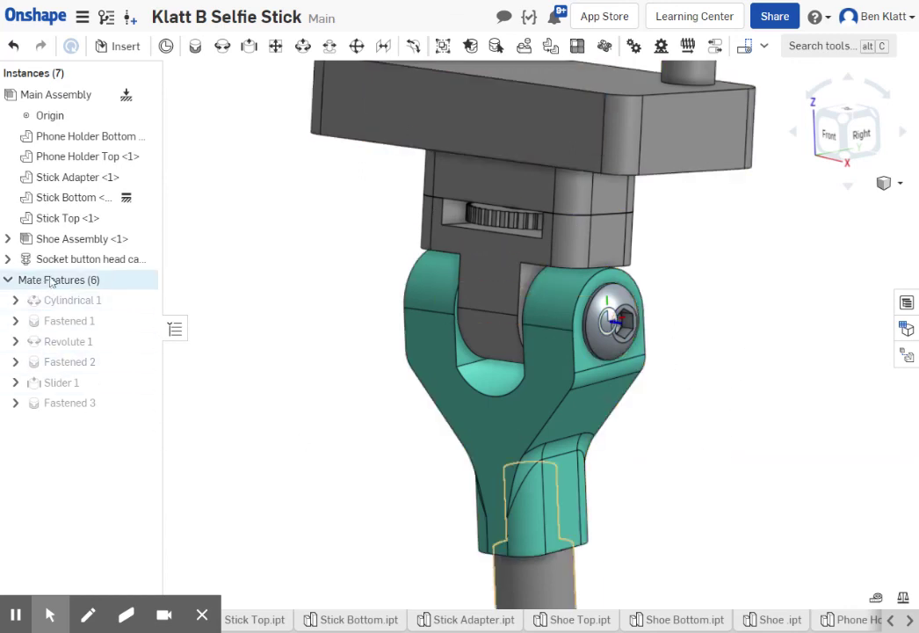
Hide all mate connectors, starting from the new screw's head, and view the whole selfie stick.
right_click(613, 322)
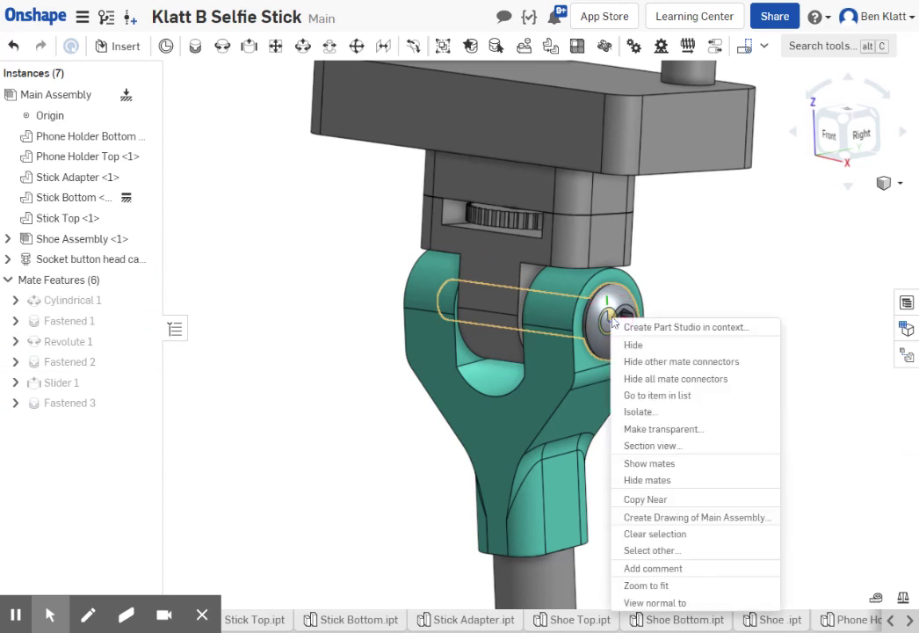
left_click(662, 383)
scroll(697, 391, "down", 6)
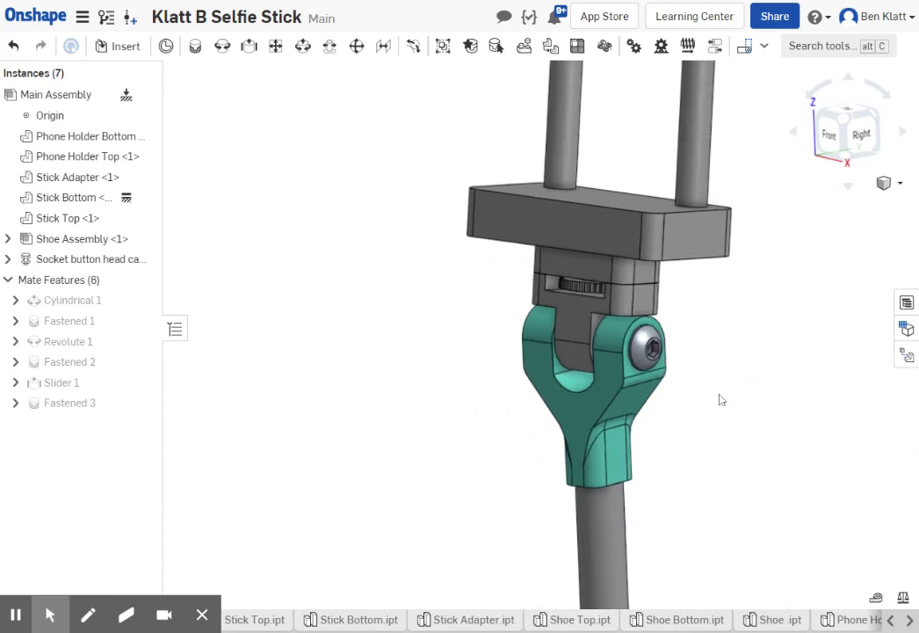
scroll(819, 429, "down", 2)
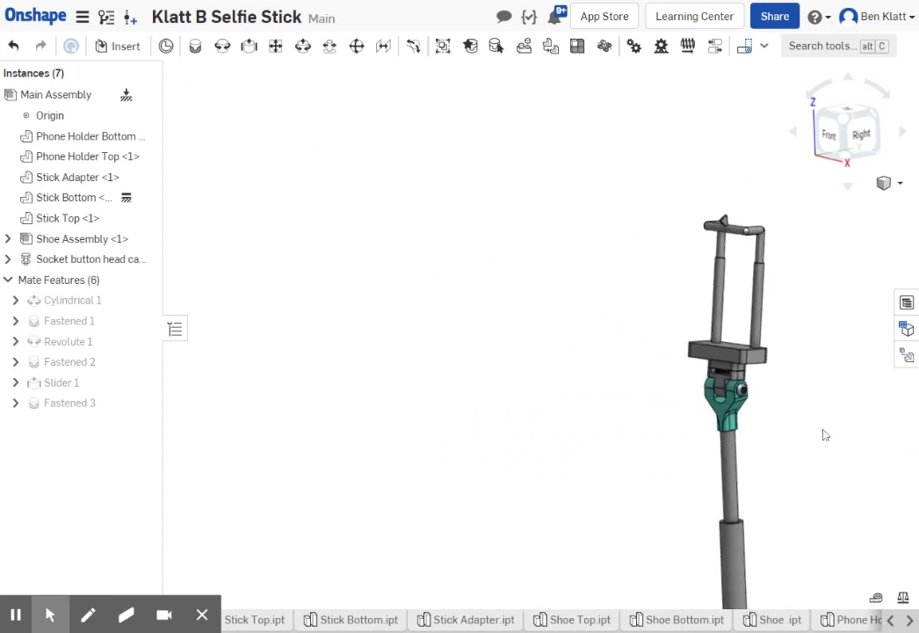
middle_click_drag(764, 369, 428, 234)
scroll(430, 236, "down", 2)
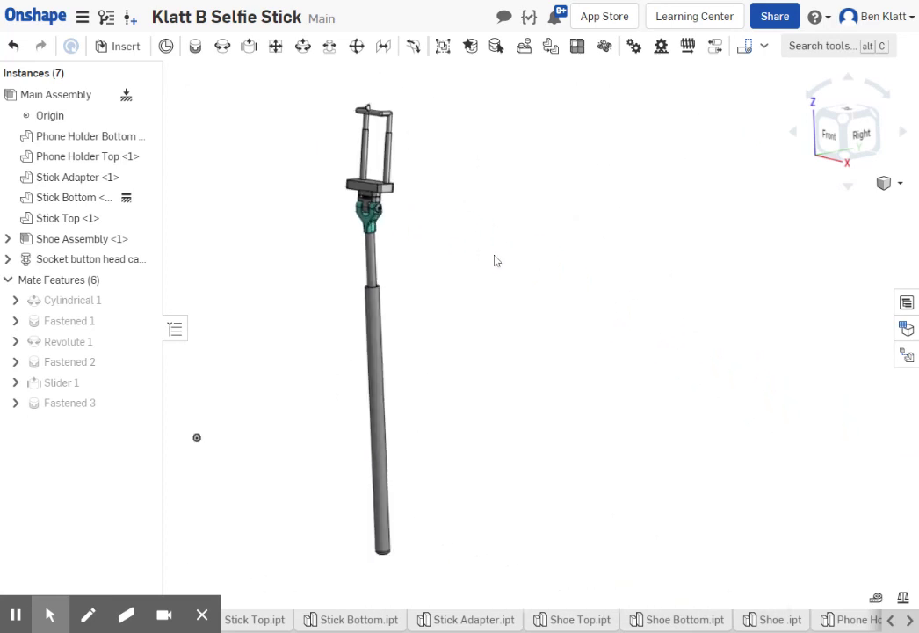
scroll(492, 259, "up", 2)
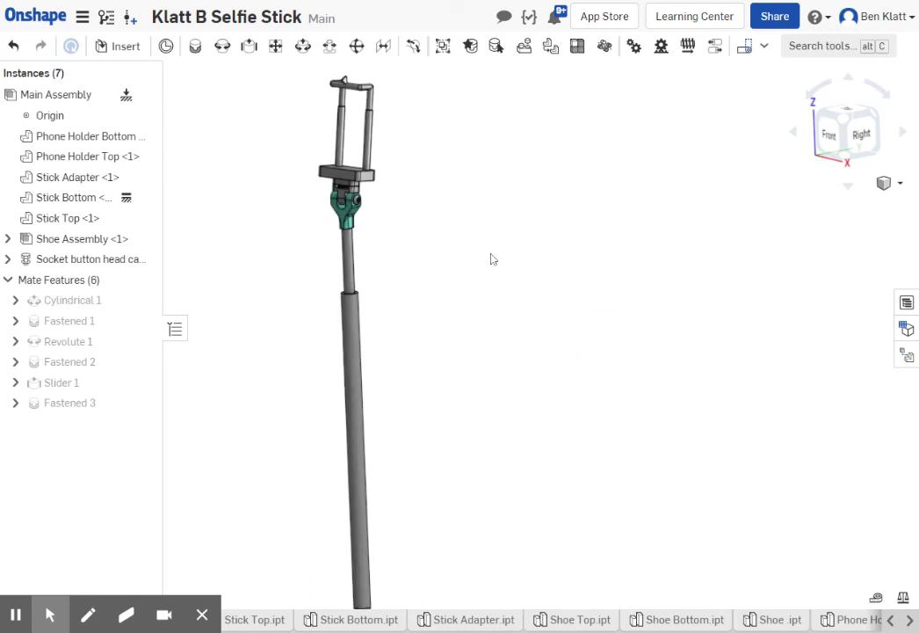
scroll(428, 244, "down", 1)
middle_click_drag(482, 278, 389, 273)
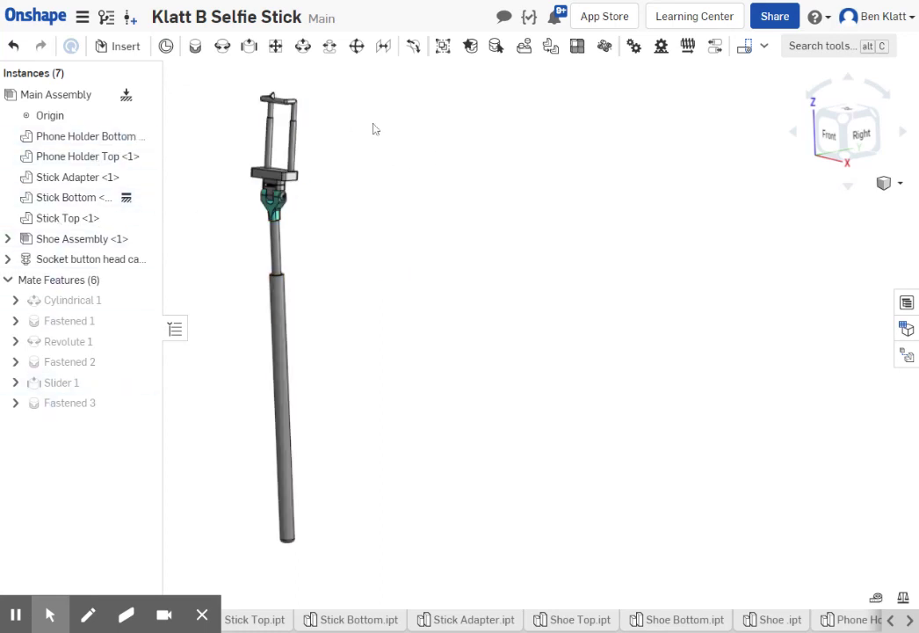
Show all mates and mate connectors in the assembly again.
right_click(317, 191)
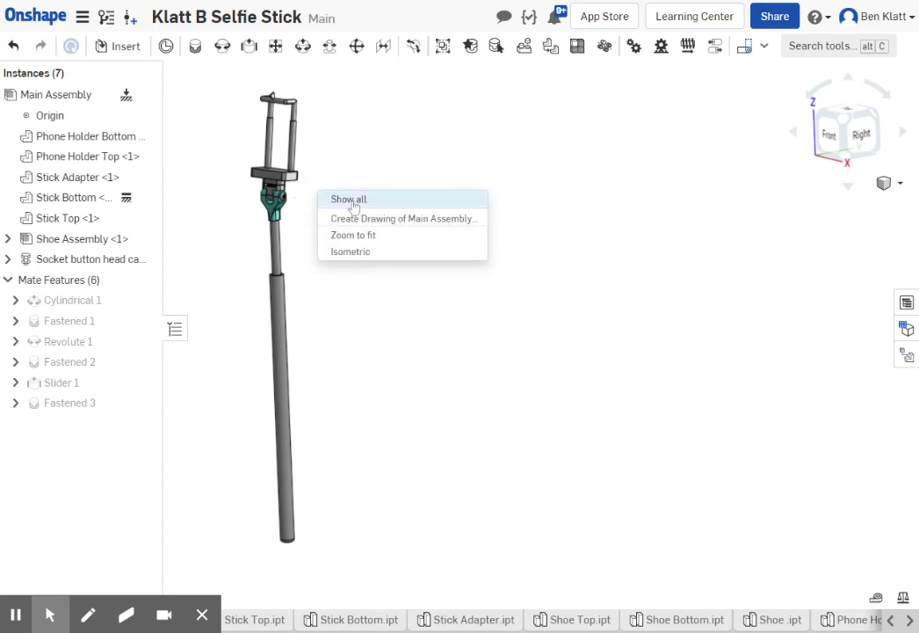
left_click(353, 202)
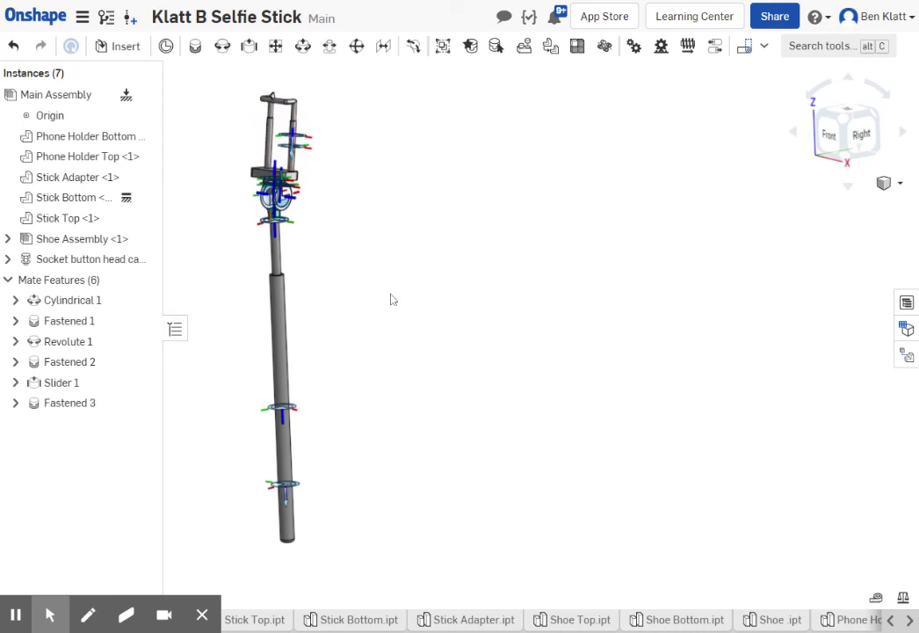
middle_click_drag(355, 269, 332, 255)
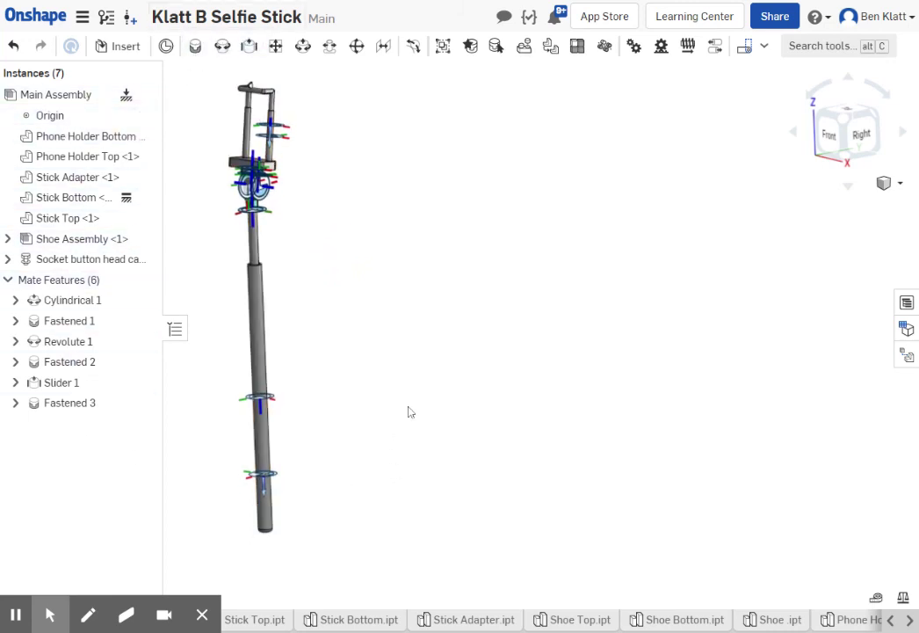
left_click(163, 614)
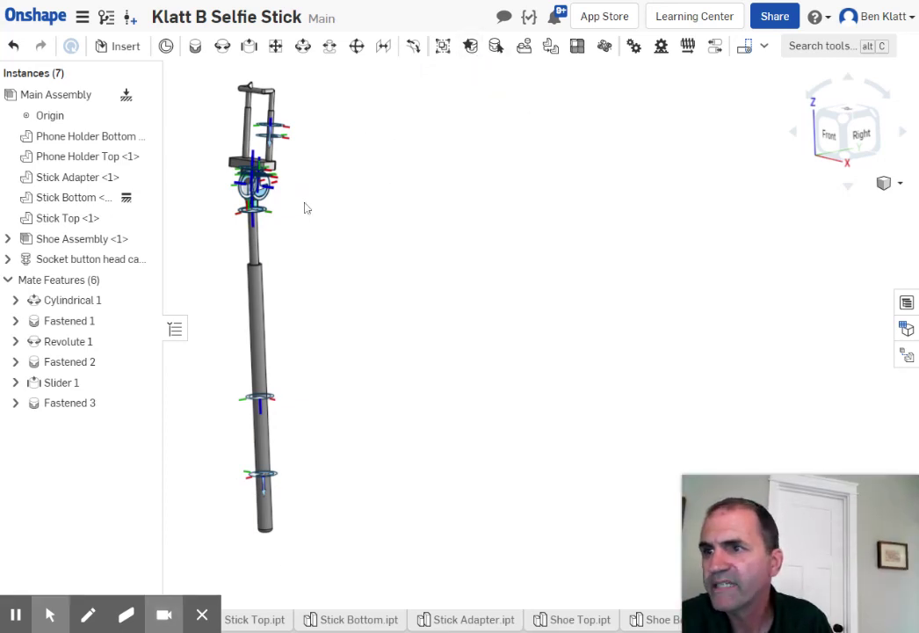
Hide the mates at the Stick Adapter and all remaining mate connectors near the phone holder.
scroll(277, 210, "up", 3)
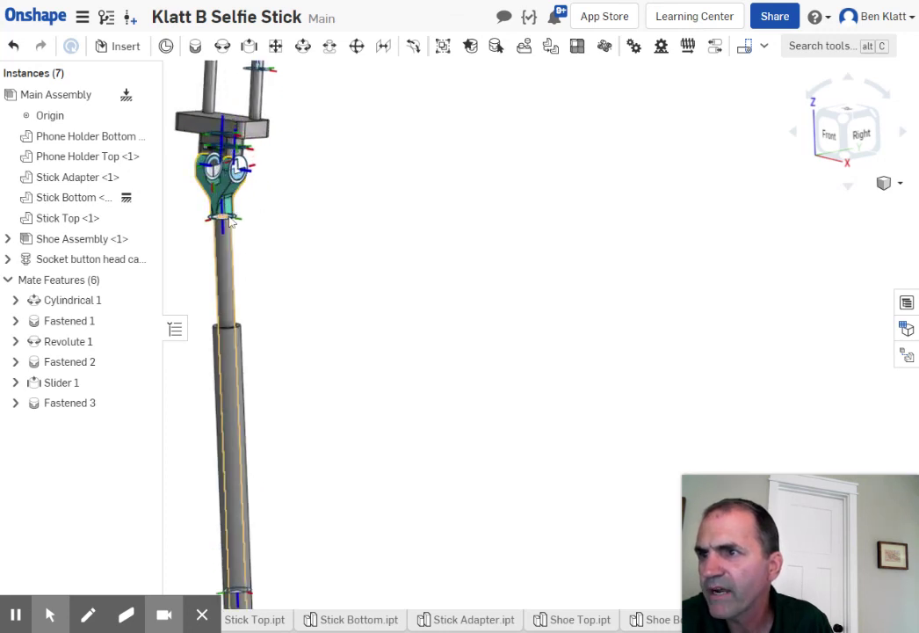
right_click(244, 177)
left_click(283, 236)
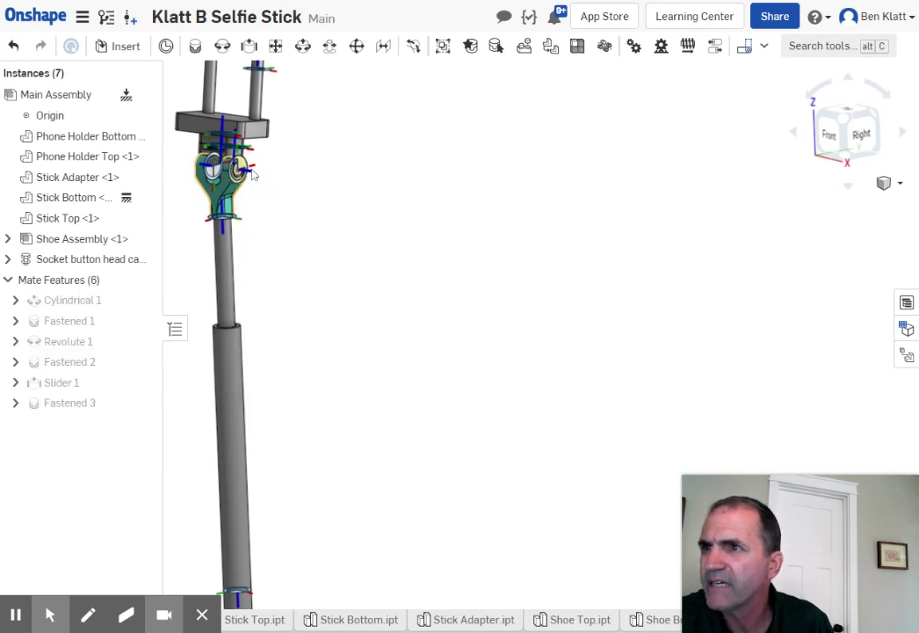
scroll(308, 152, "up", 2)
middle_click_drag(379, 198, 393, 239)
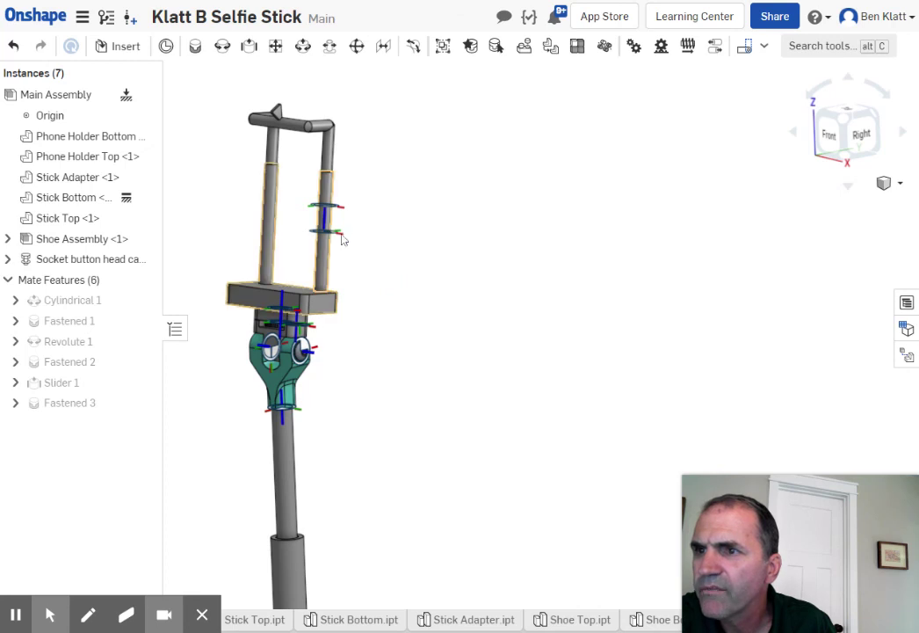
right_click(343, 239)
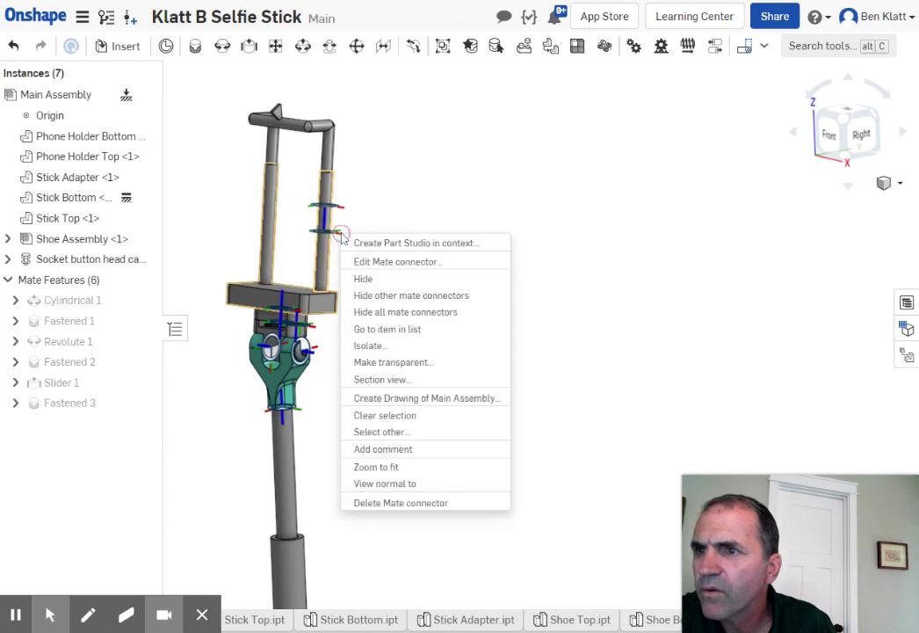
left_click(378, 312)
scroll(420, 275, "down", 2)
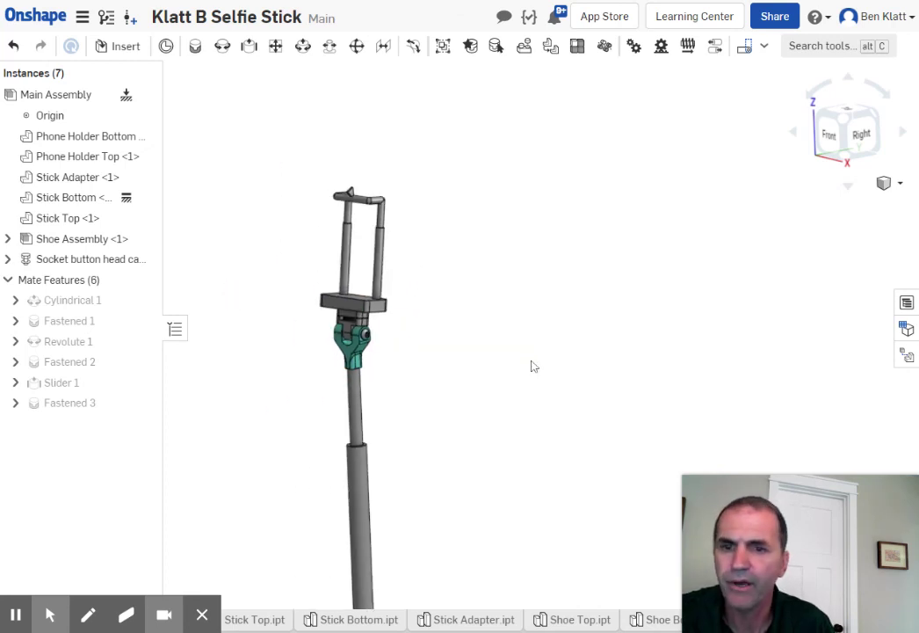
middle_click_drag(529, 365, 435, 235)
scroll(463, 283, "down", 2)
scroll(468, 288, "up", 2)
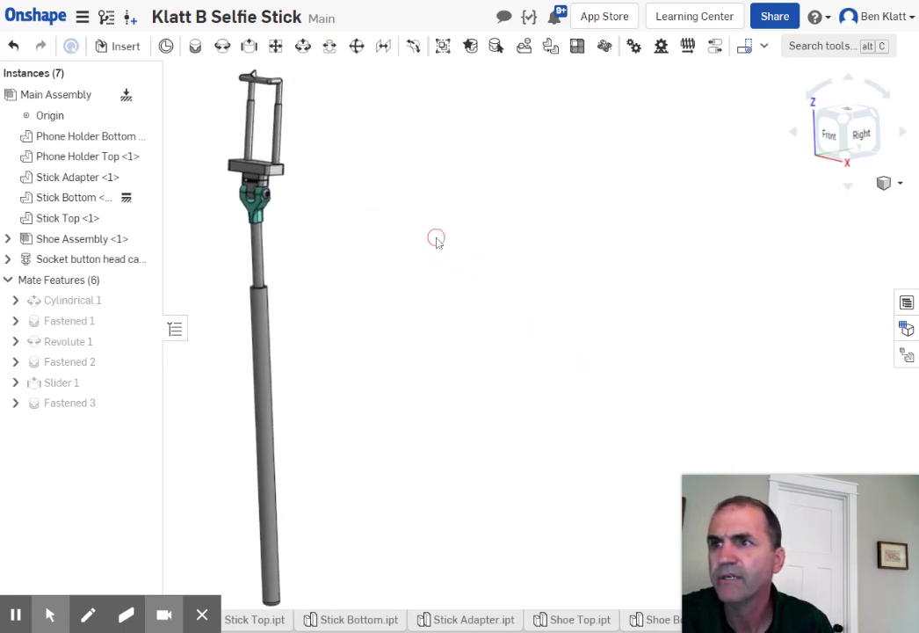